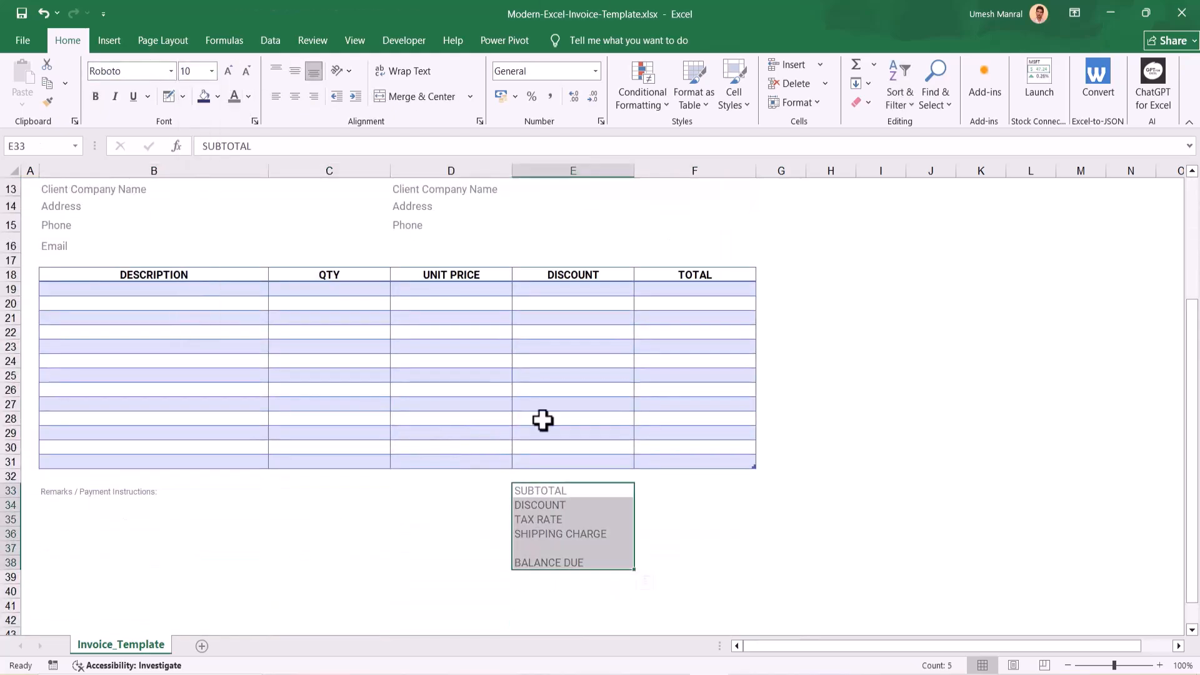
Add horizontal border lines to the value cells in column F beside the SUBTOTAL to SHIPPING CHARGE labels.
{"action": "left_click", "coordinate": [182, 96]}
{"action": "left_click", "coordinate": [248, 423]}
{"action": "left_click_drag", "start_coordinate": [633, 549], "coordinate": [723, 549]}
{"action": "key", "text": "Escape"}
{"action": "left_click", "coordinate": [830, 573]}
{"action": "key", "text": "ctrl+c"}
{"action": "left_click", "coordinate": [10, 493]}
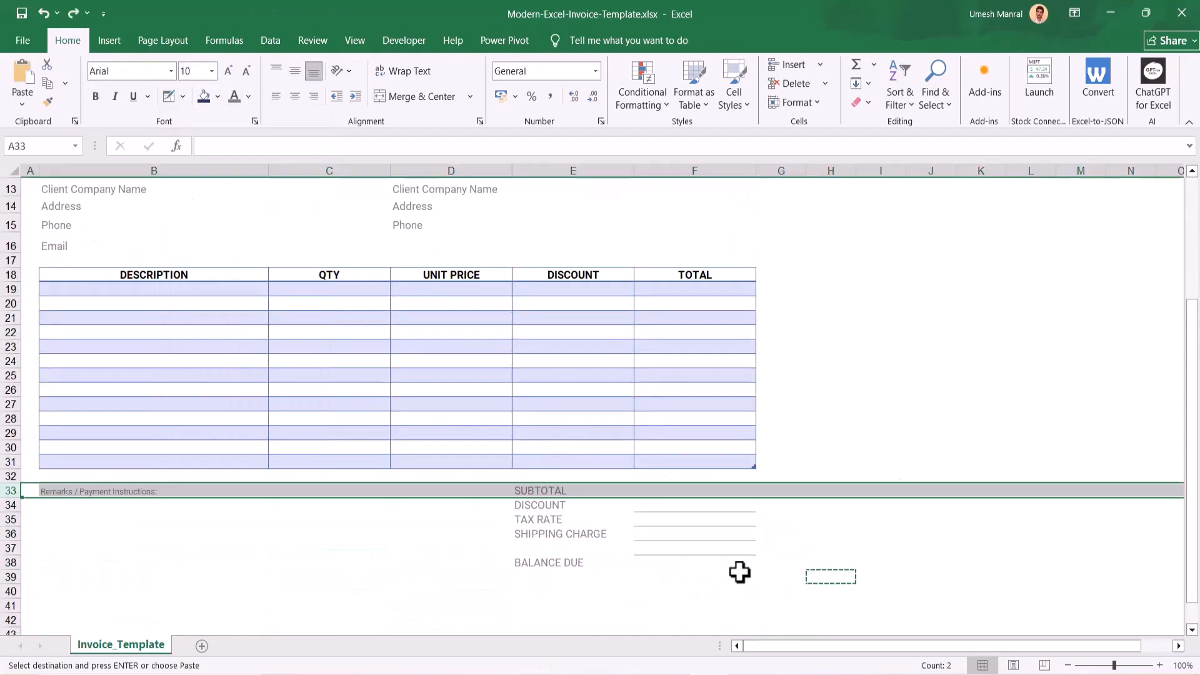
{"action": "left_click", "coordinate": [830, 523]}
Set the invoice's print scaling to Fit Sheet on One Page and choose a page margin preset.
{"action": "left_click_drag", "start_coordinate": [1191, 319], "coordinate": [1191, 194]}
{"action": "left_click", "coordinate": [153, 268]}
{"action": "key", "text": "ctrl+p"}
{"action": "left_click", "coordinate": [268, 511]}
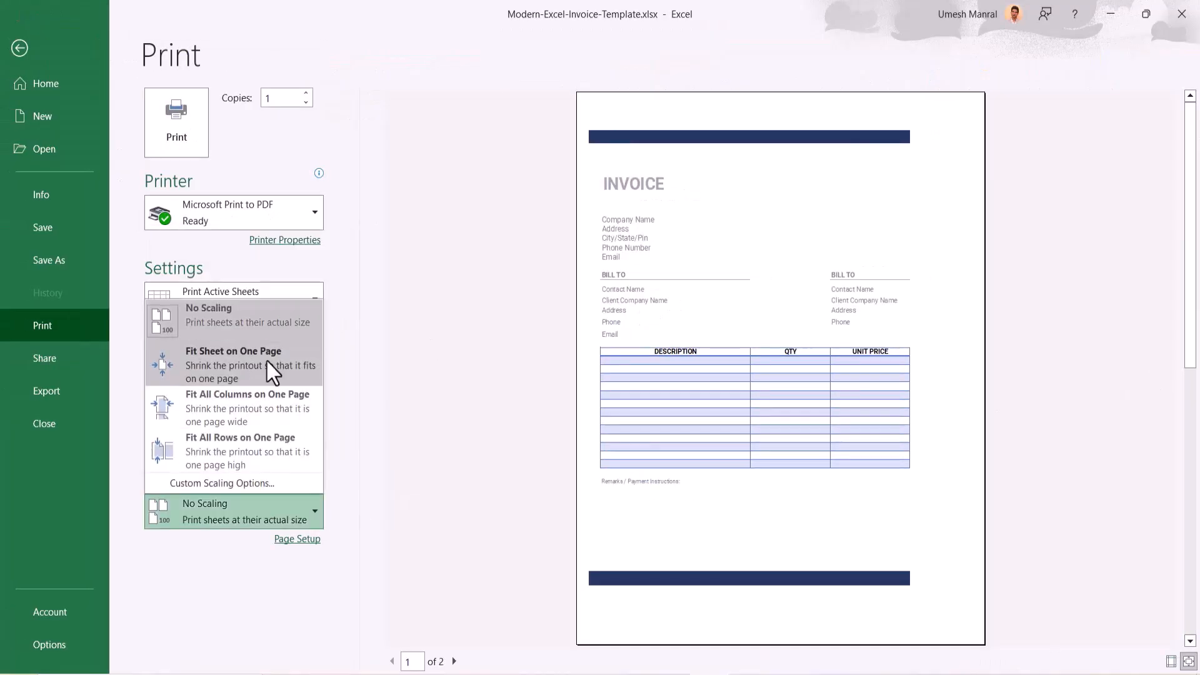
{"action": "left_click", "coordinate": [268, 361]}
{"action": "left_click", "coordinate": [275, 473]}
{"action": "left_click", "coordinate": [283, 397]}
Publish the invoice sheet as Excel-Invoice-Template.pdf in the Downloads folder.
{"action": "key", "text": "Escape"}
{"action": "scroll", "coordinate": [431, 375], "scroll_direction": "down", "scroll_amount": 5}
{"action": "left_click", "coordinate": [451, 471]}
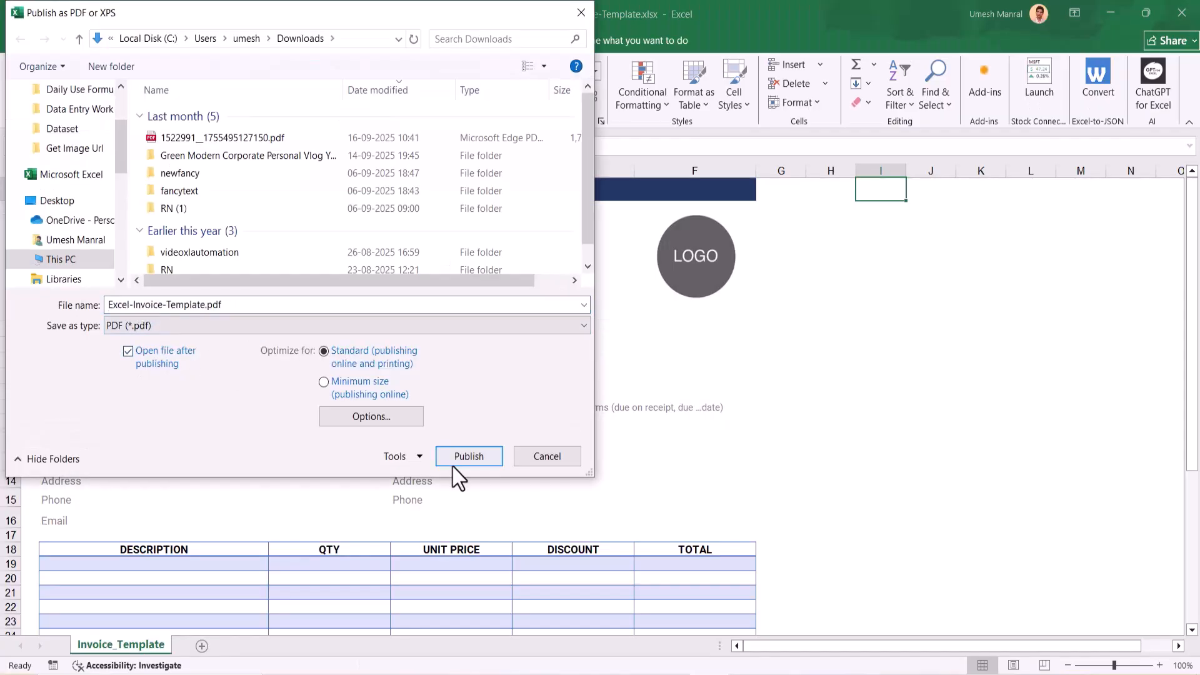
{"action": "left_click", "coordinate": [460, 461]}
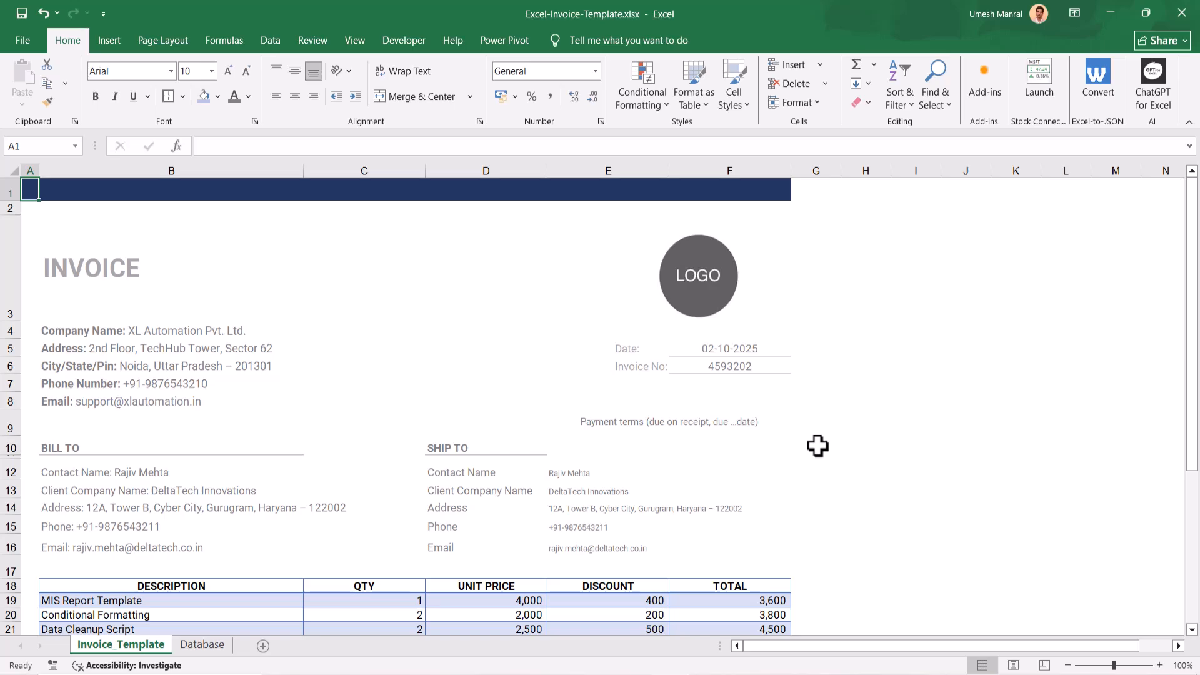
{"action": "left_click", "coordinate": [869, 313]}
{"action": "left_click", "coordinate": [972, 313]}
{"action": "left_click_drag", "start_coordinate": [1194, 286], "coordinate": [1197, 465]}
{"action": "left_click_drag", "start_coordinate": [1197, 309], "coordinate": [1195, 186]}
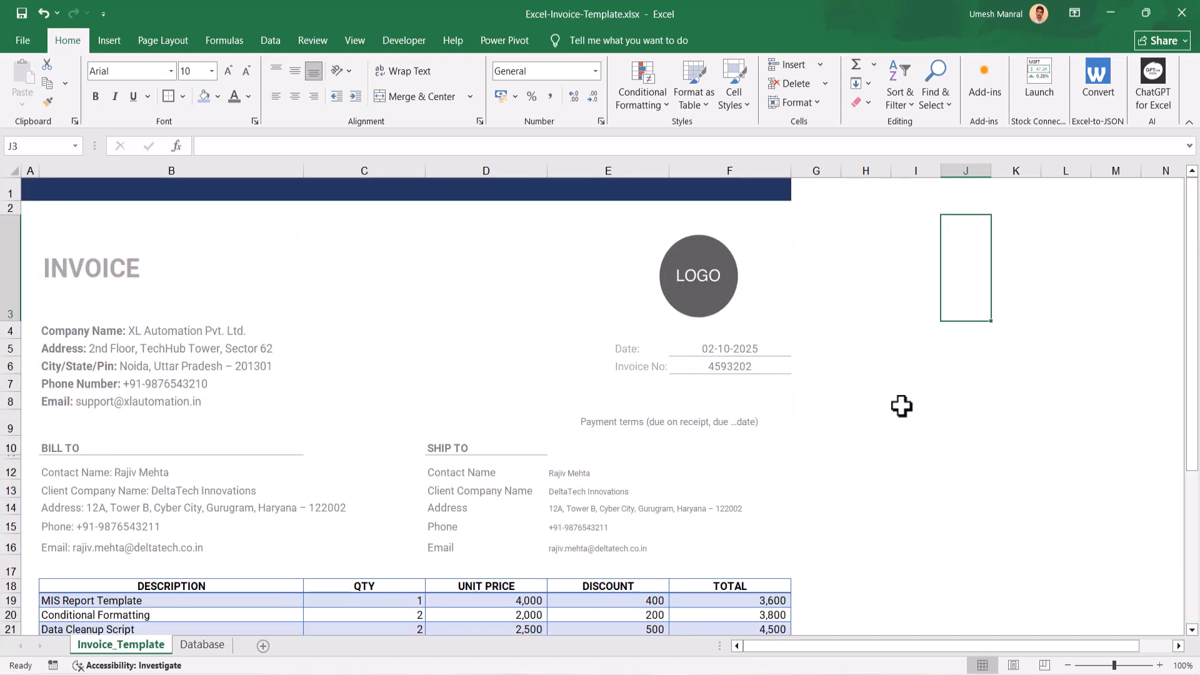
{"action": "left_click", "coordinate": [902, 405]}
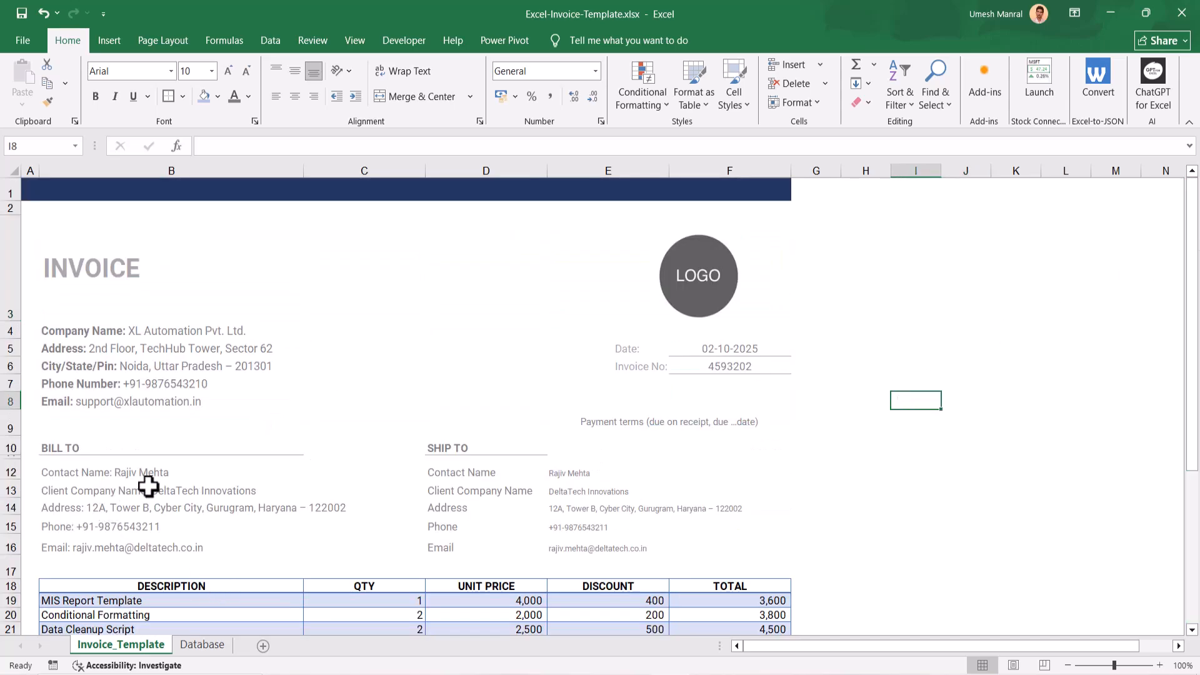
Examine the customer columns on the Database sheet, from Invoice No and the Bill to fields through Ship to Email.
{"action": "left_click", "coordinate": [201, 645]}
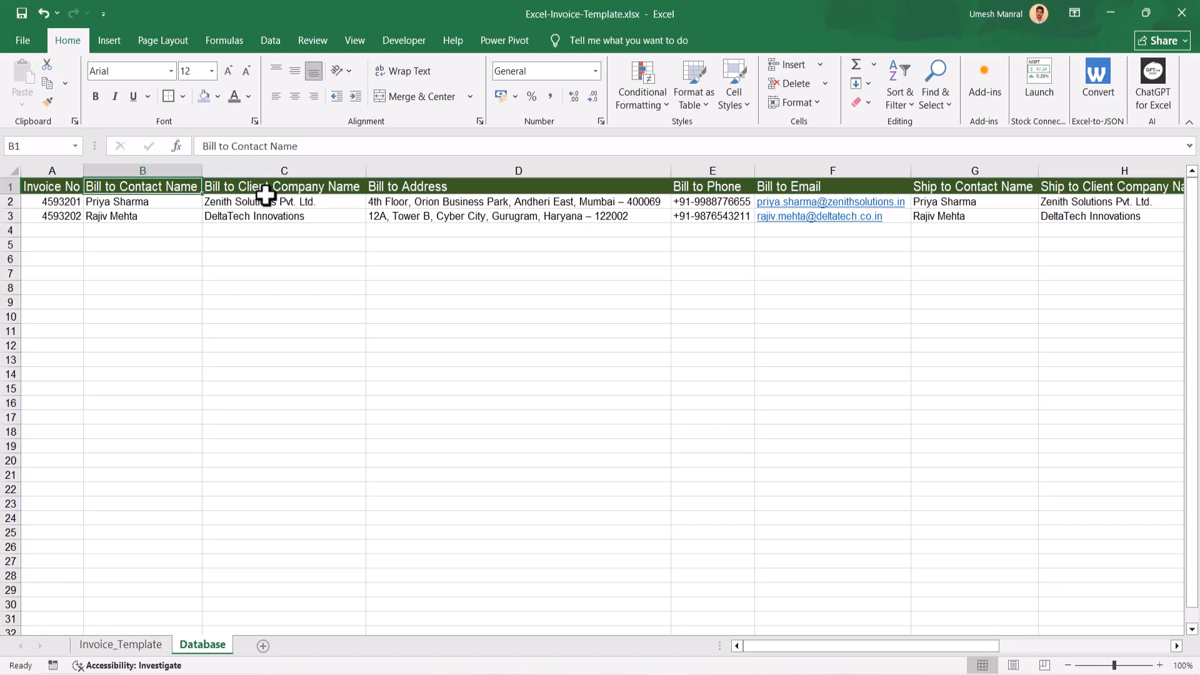
{"action": "left_click", "coordinate": [38, 186]}
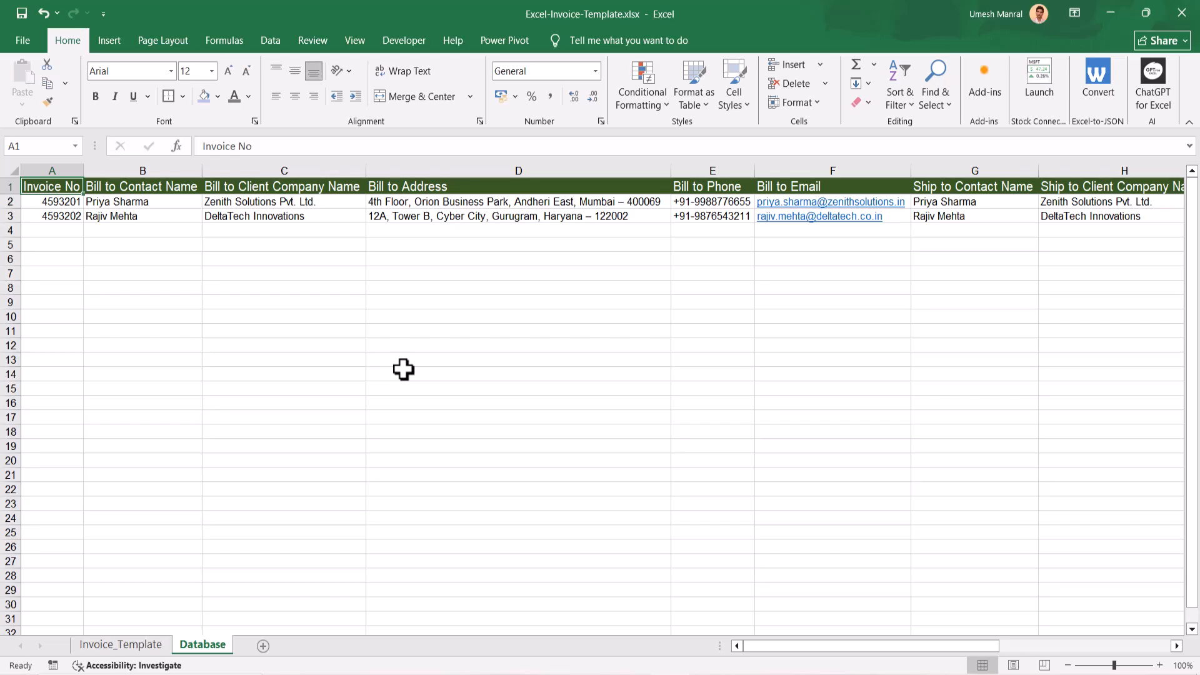
{"action": "key", "text": "Right"}
{"action": "key", "text": "Right"}
{"action": "key", "text": "Right"}
{"action": "key", "text": "Right"}
{"action": "key", "text": "Right"}
{"action": "key", "text": "Right"}
{"action": "key", "text": "Right"}
{"action": "key", "text": "Right"}
{"action": "key", "text": "Right"}
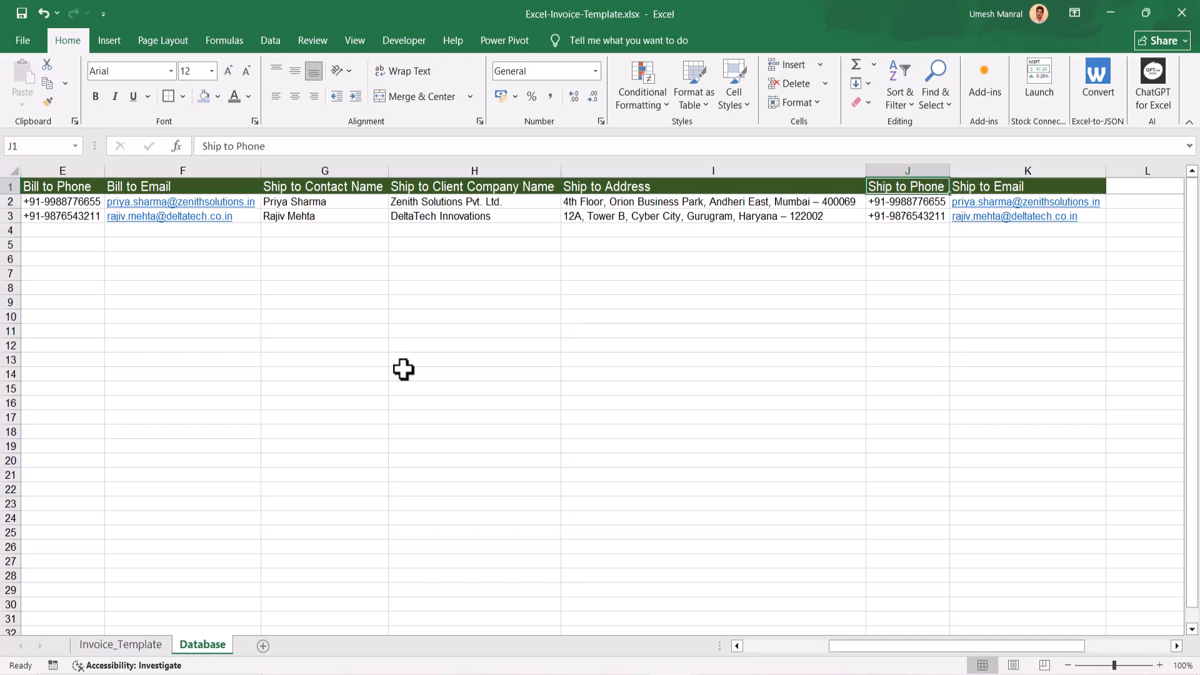
{"action": "key", "text": "Right"}
{"action": "key", "text": "Right"}
{"action": "key", "text": "Right"}
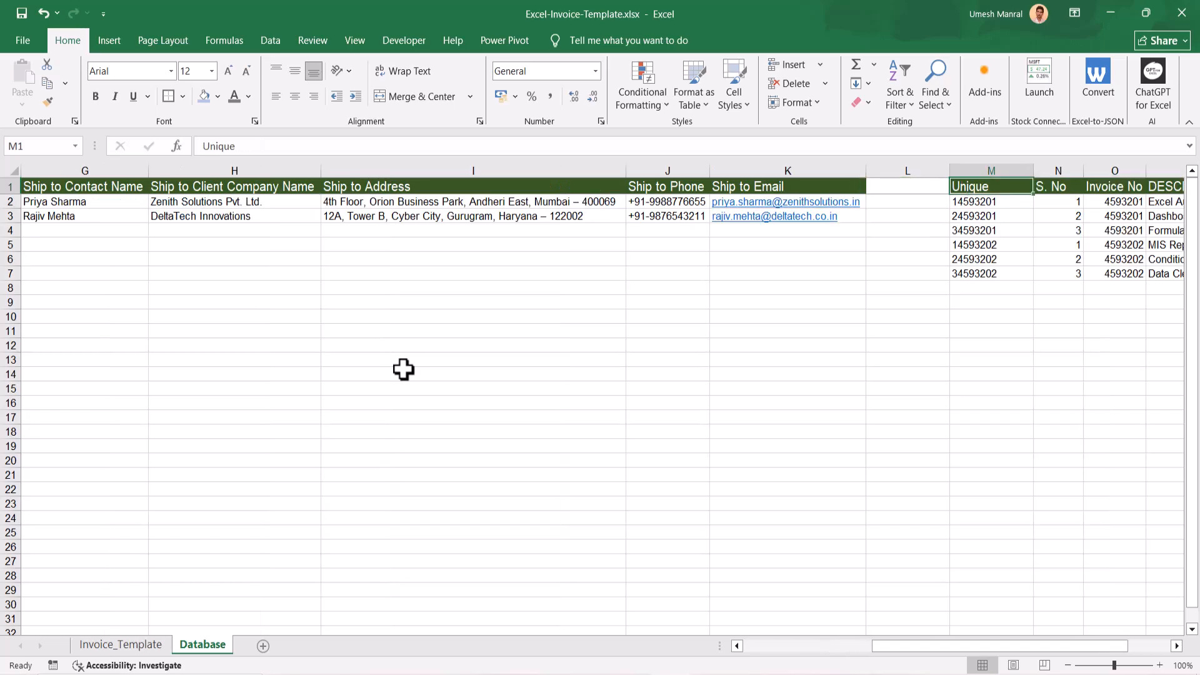
Examine the line-item table on the Database sheet from Unique to TOTAL, including the first invoice's item descriptions.
{"action": "key", "text": "ctrl+shift+Right"}
{"action": "key", "text": "shift+Down"}
{"action": "key", "text": "shift+Down"}
{"action": "key", "text": "shift+Down"}
{"action": "key", "text": "shift+Down"}
{"action": "key", "text": "shift+Down"}
{"action": "key", "text": "shift+Down"}
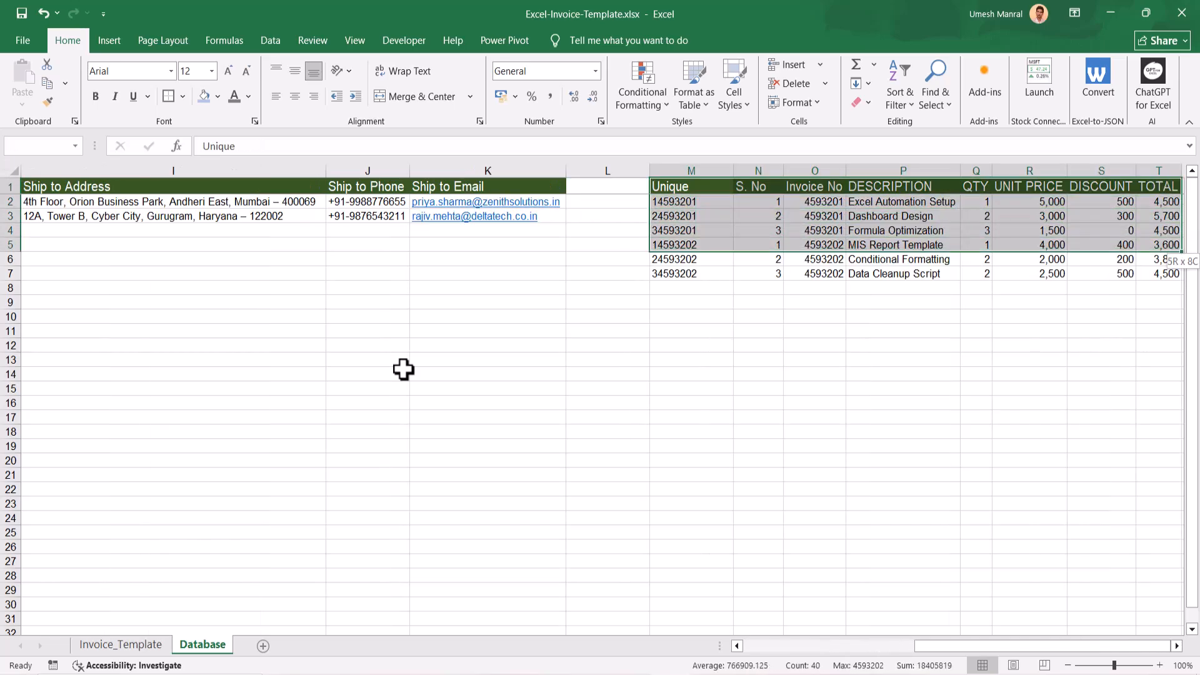
{"action": "left_click", "coordinate": [806, 203]}
{"action": "left_click_drag", "start_coordinate": [875, 202], "coordinate": [882, 234]}
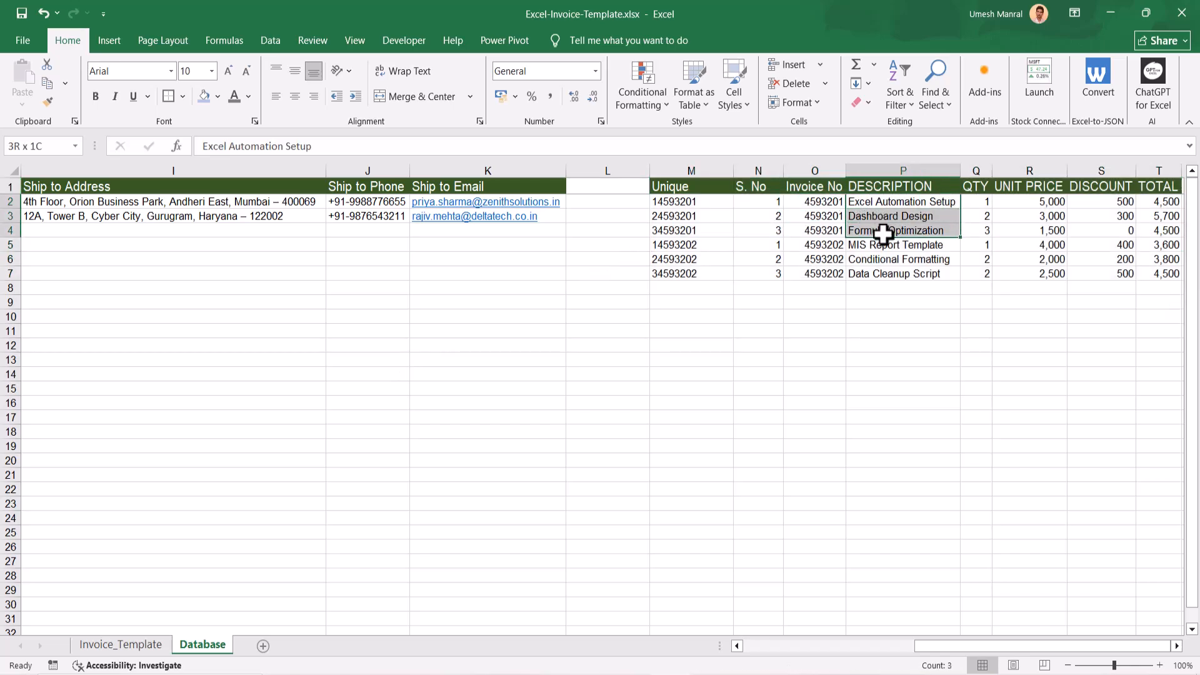
Check the UNIT PRICE and DISCOUNT values and the formula in the first TOTAL cell, T2.
{"action": "left_click", "coordinate": [1040, 227]}
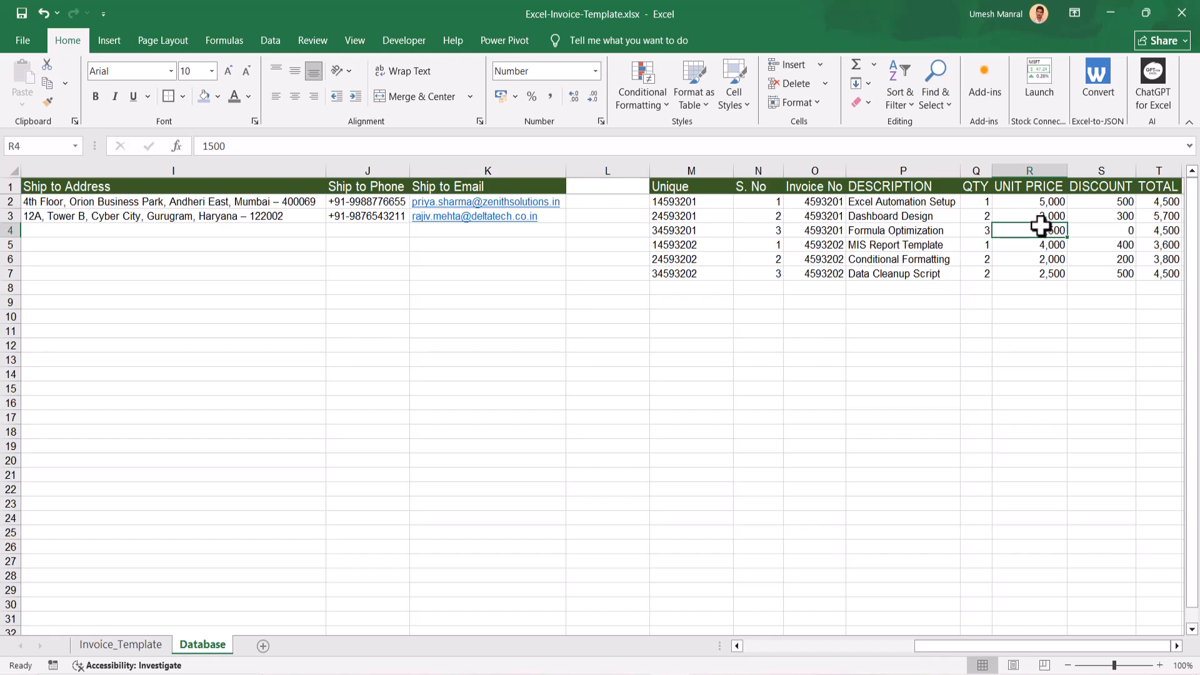
{"action": "key", "text": "Up"}
{"action": "key", "text": "Up"}
{"action": "key", "text": "Right"}
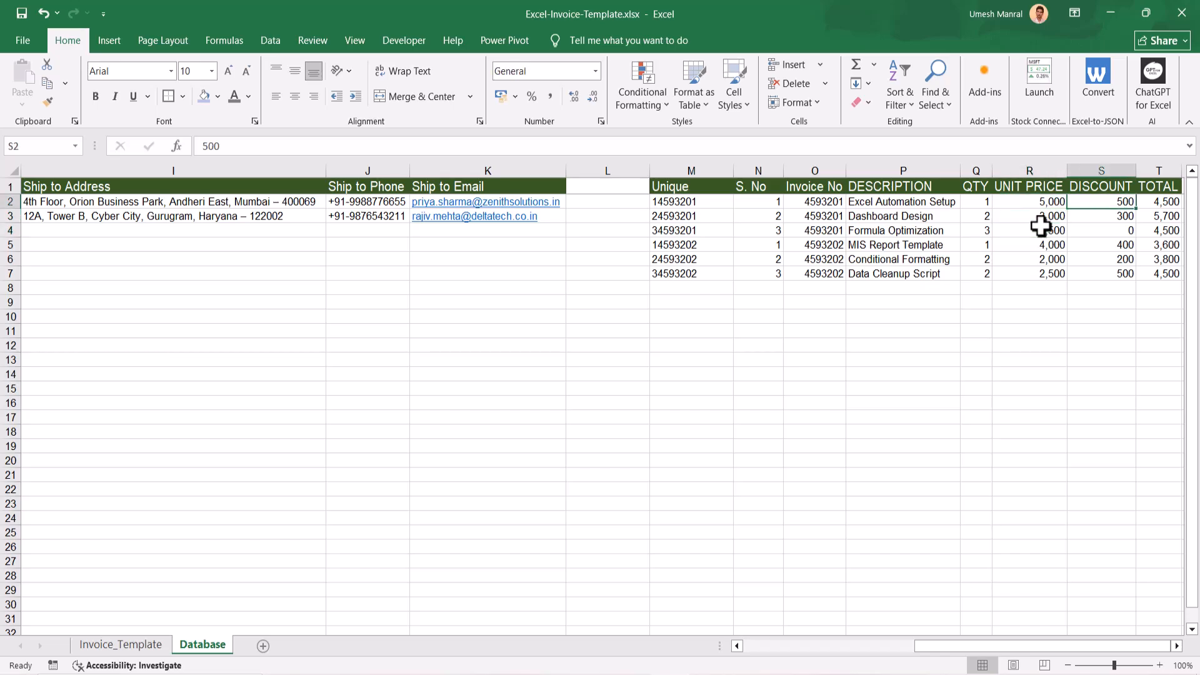
{"action": "key", "text": "Right"}
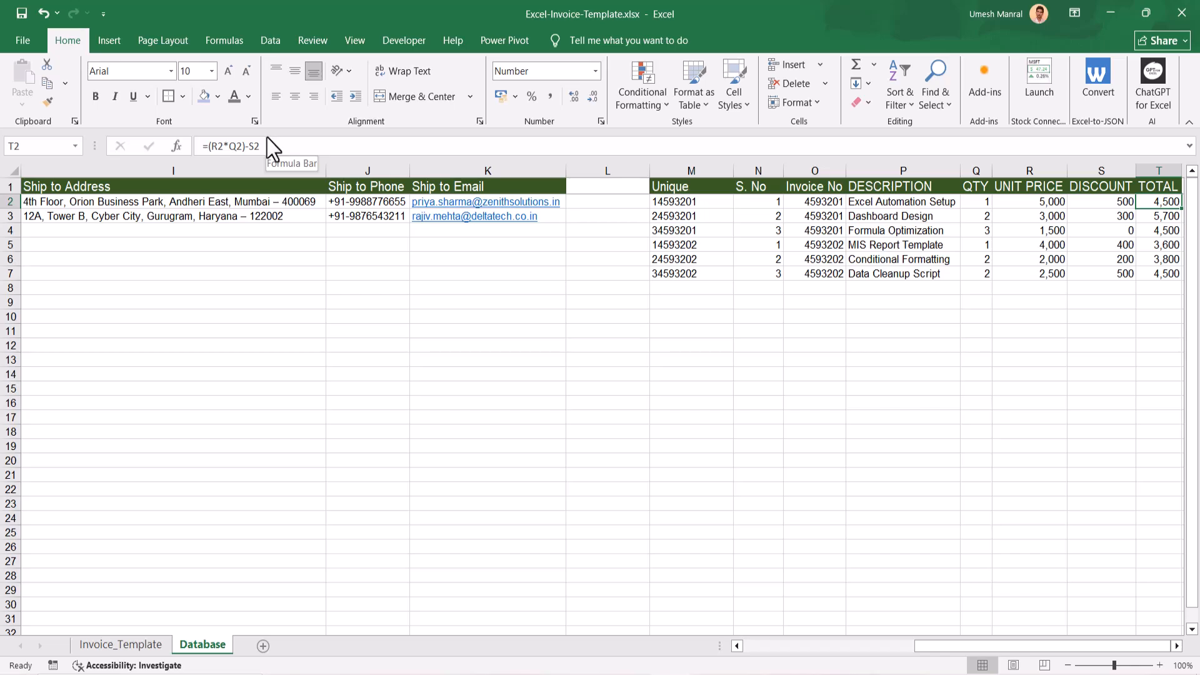
{"action": "key", "text": "Up"}
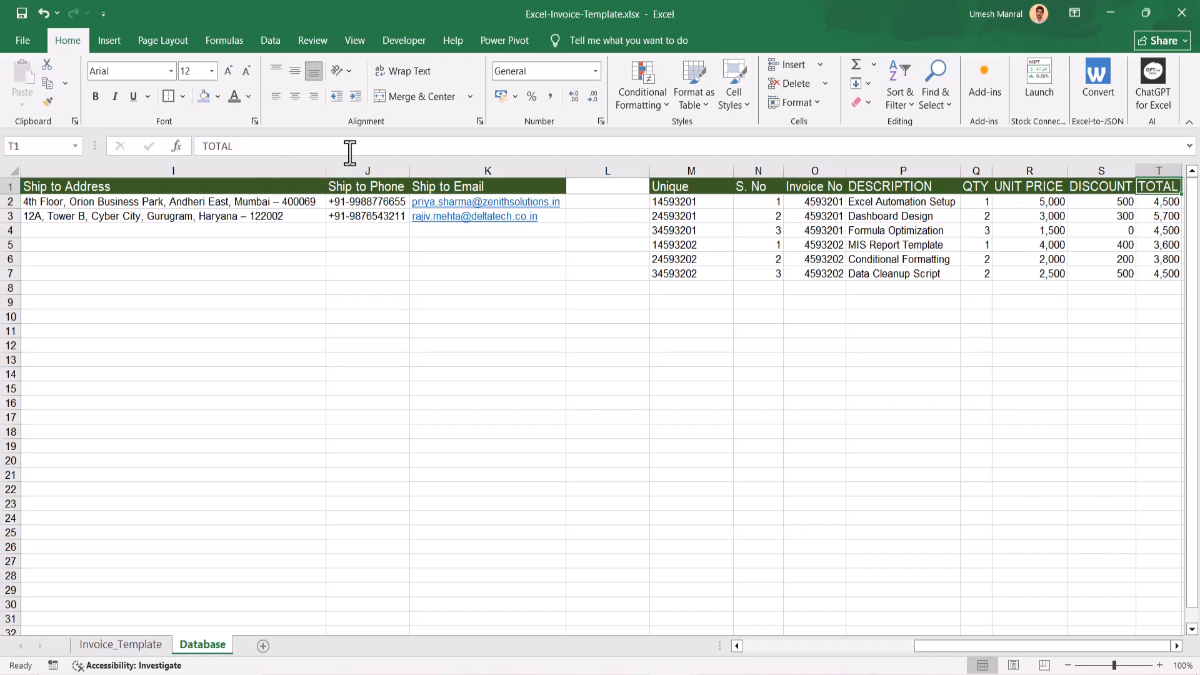
Return to the Invoice_Template sheet and check the Invoice No cell, F6.
{"action": "key", "text": "ctrl+Left"}
{"action": "key", "text": "ctrl+Left"}
{"action": "key", "text": "ctrl+Left"}
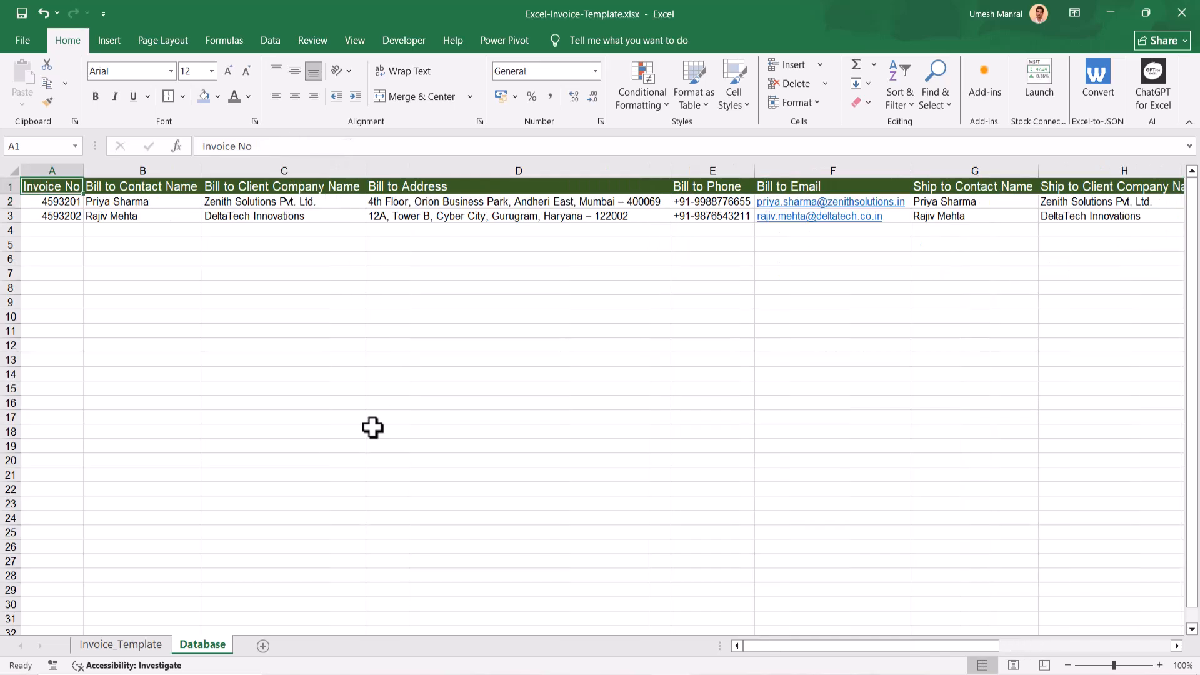
{"action": "left_click", "coordinate": [128, 646]}
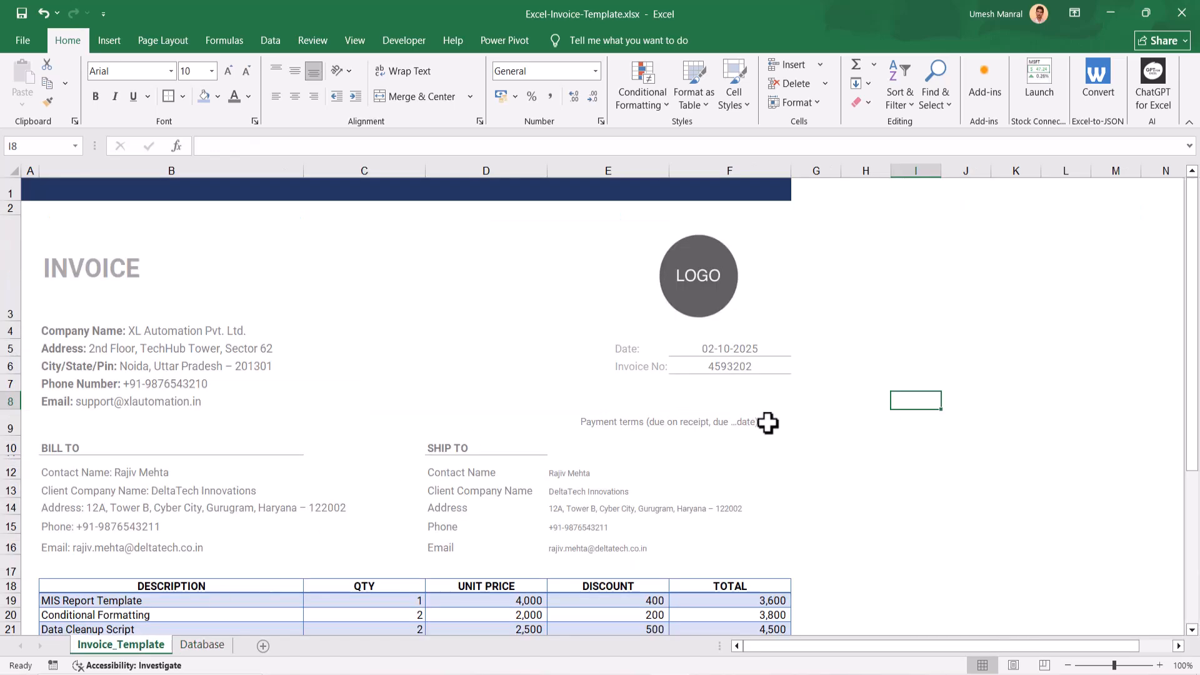
{"action": "left_click_drag", "start_coordinate": [1195, 294], "coordinate": [1197, 337]}
{"action": "left_click", "coordinate": [719, 372]}
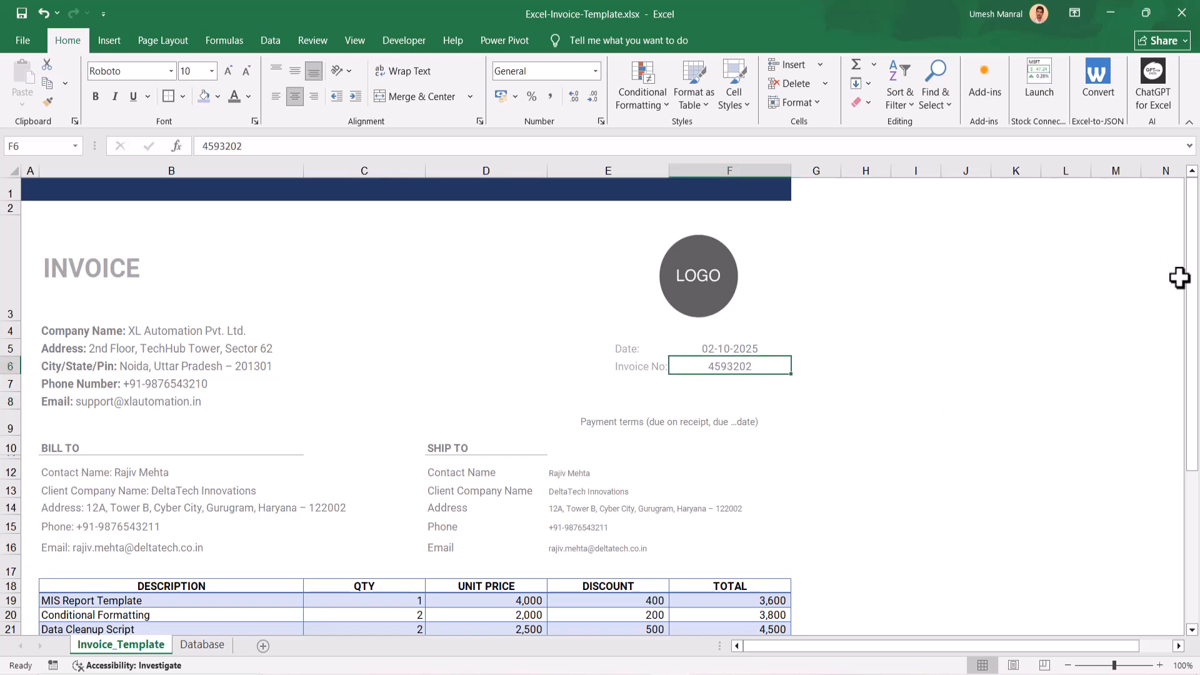
{"action": "left_click_drag", "start_coordinate": [1194, 291], "coordinate": [1199, 211]}
{"action": "left_click", "coordinate": [921, 360]}
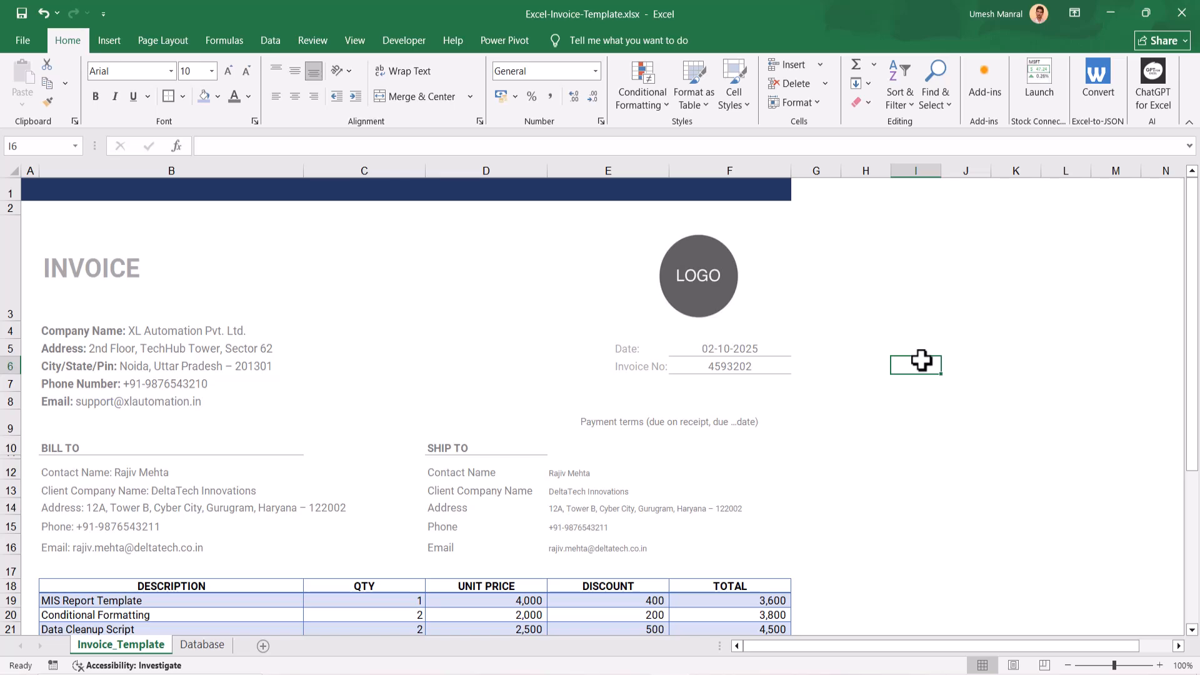
Review the sender's company details in B4:B8 on the invoice.
{"action": "left_click_drag", "start_coordinate": [39, 332], "coordinate": [174, 399]}
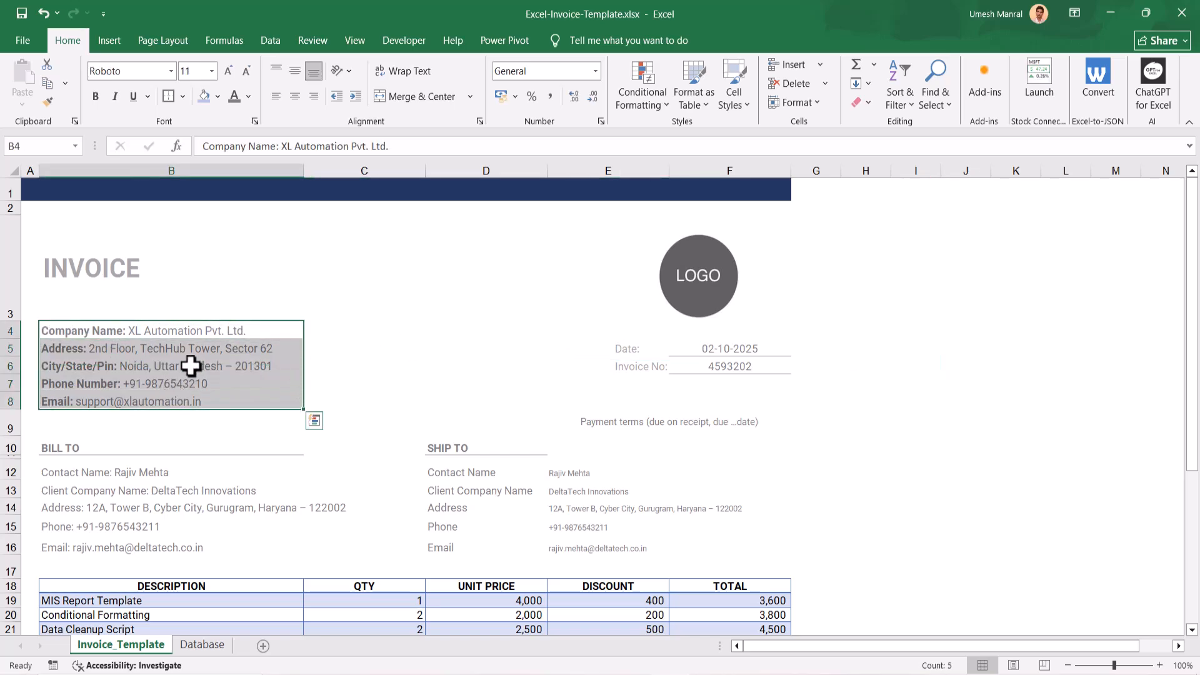
{"action": "left_click", "coordinate": [160, 332]}
{"action": "left_click", "coordinate": [369, 296]}
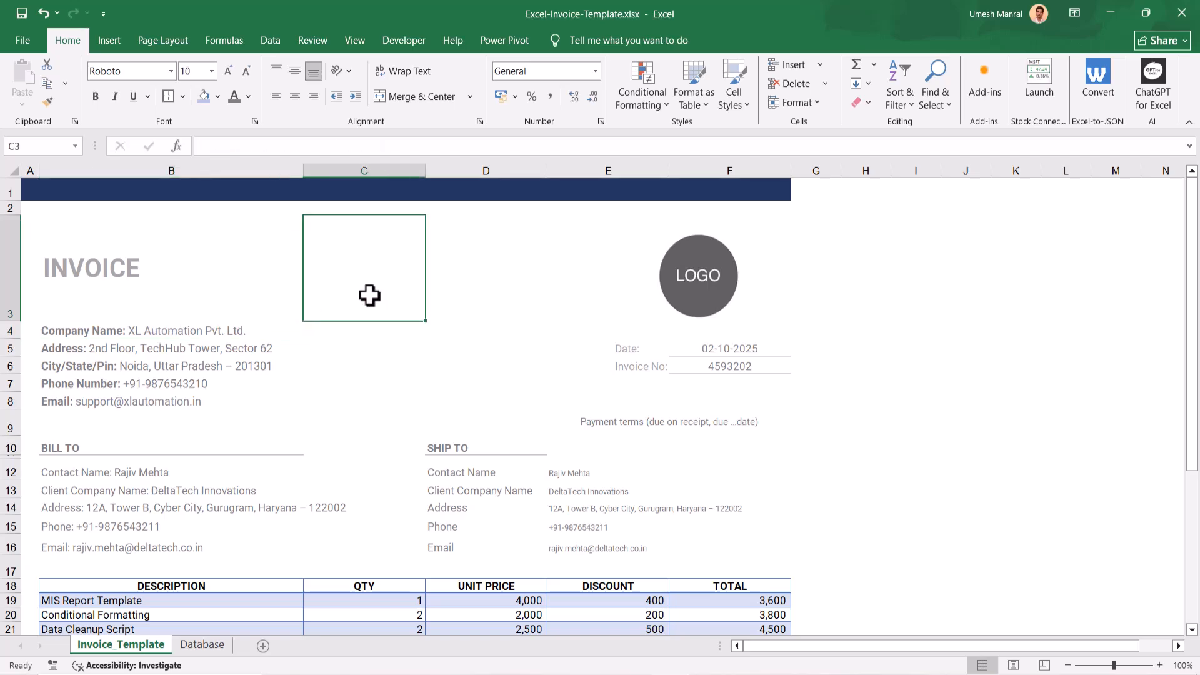
{"action": "left_click_drag", "start_coordinate": [81, 330], "coordinate": [83, 399]}
{"action": "left_click", "coordinate": [58, 332]}
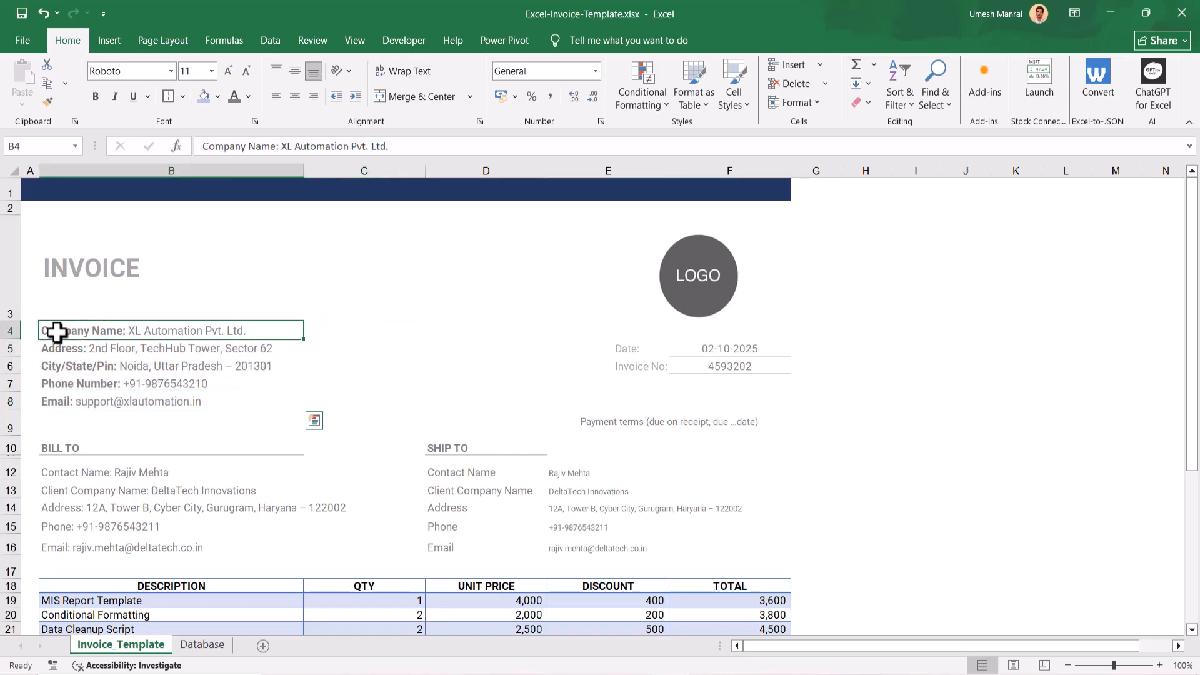
Check the Date formula, the Invoice No cell, and the BILL TO and SHIP TO details in rows 12 to 16.
{"action": "left_click", "coordinate": [702, 347]}
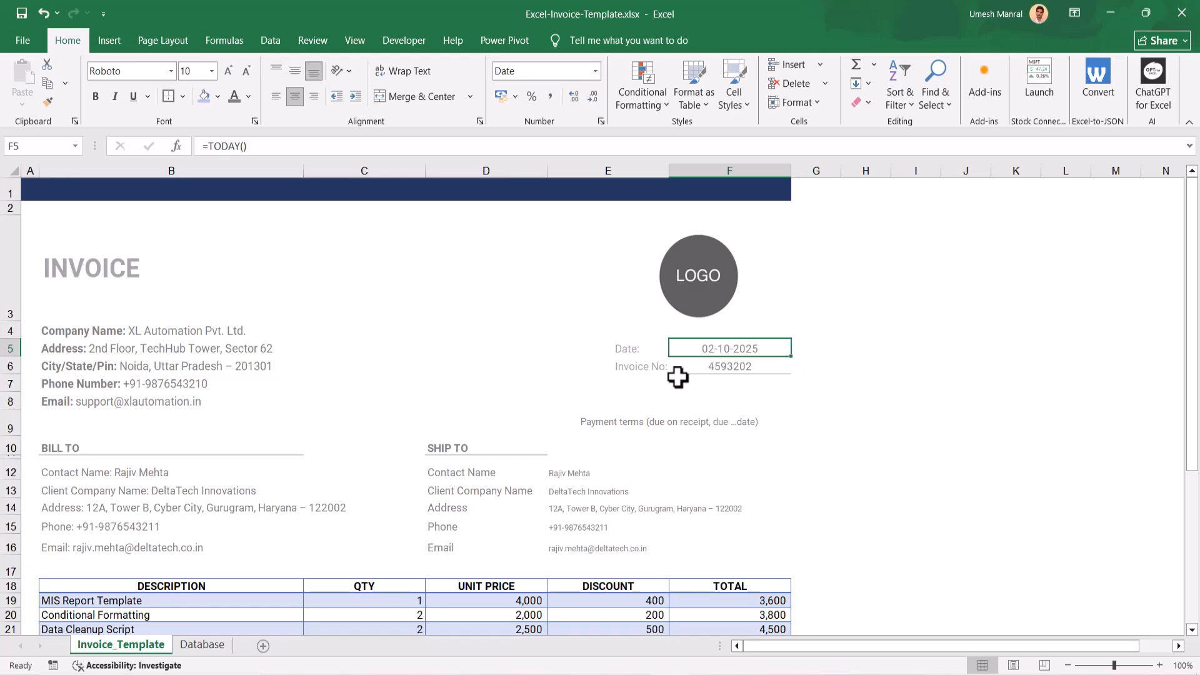
{"action": "left_click", "coordinate": [710, 366]}
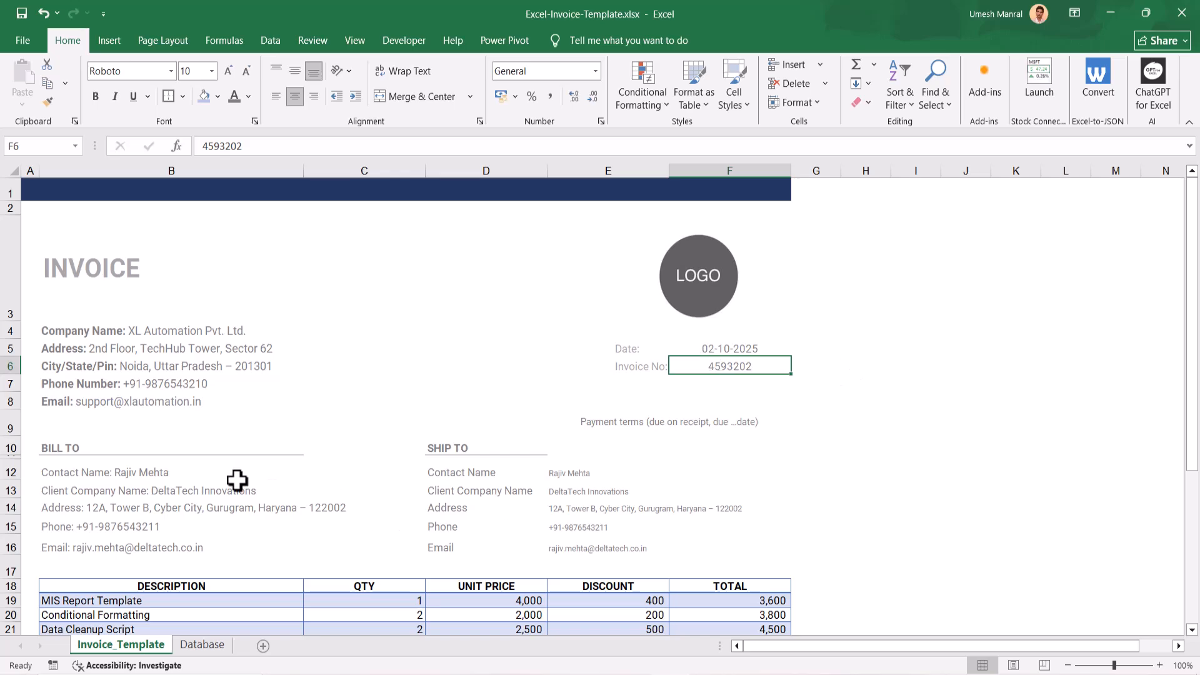
{"action": "left_click", "coordinate": [107, 472]}
{"action": "left_click_drag", "start_coordinate": [517, 533], "coordinate": [686, 548]}
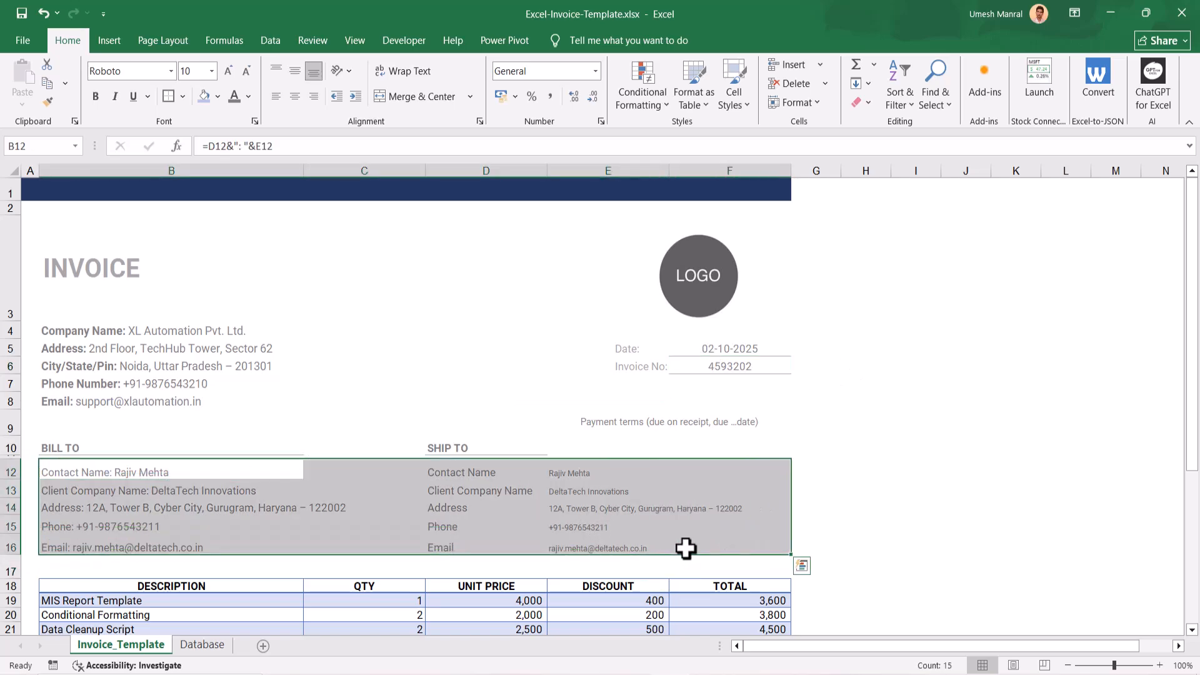
{"action": "left_click", "coordinate": [896, 515]}
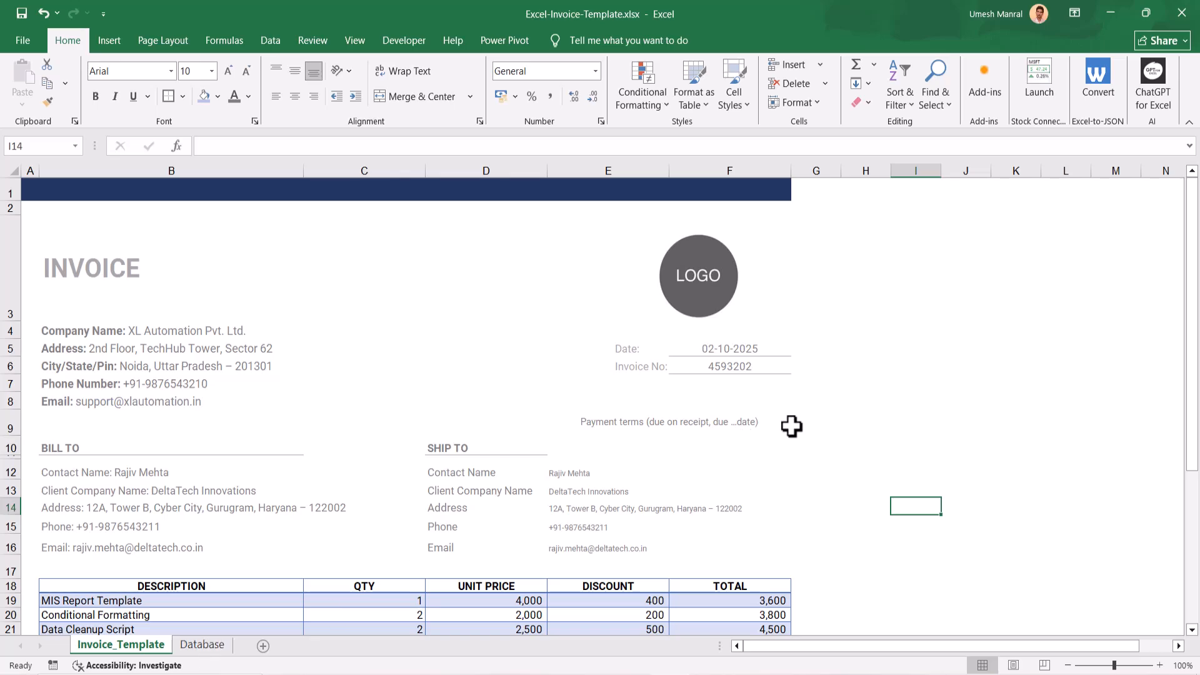
Examine the VLOOKUP formula for the SHIP TO Contact Name in E12, including its lookup value and table range.
{"action": "left_click_drag", "start_coordinate": [1197, 350], "coordinate": [1198, 380]}
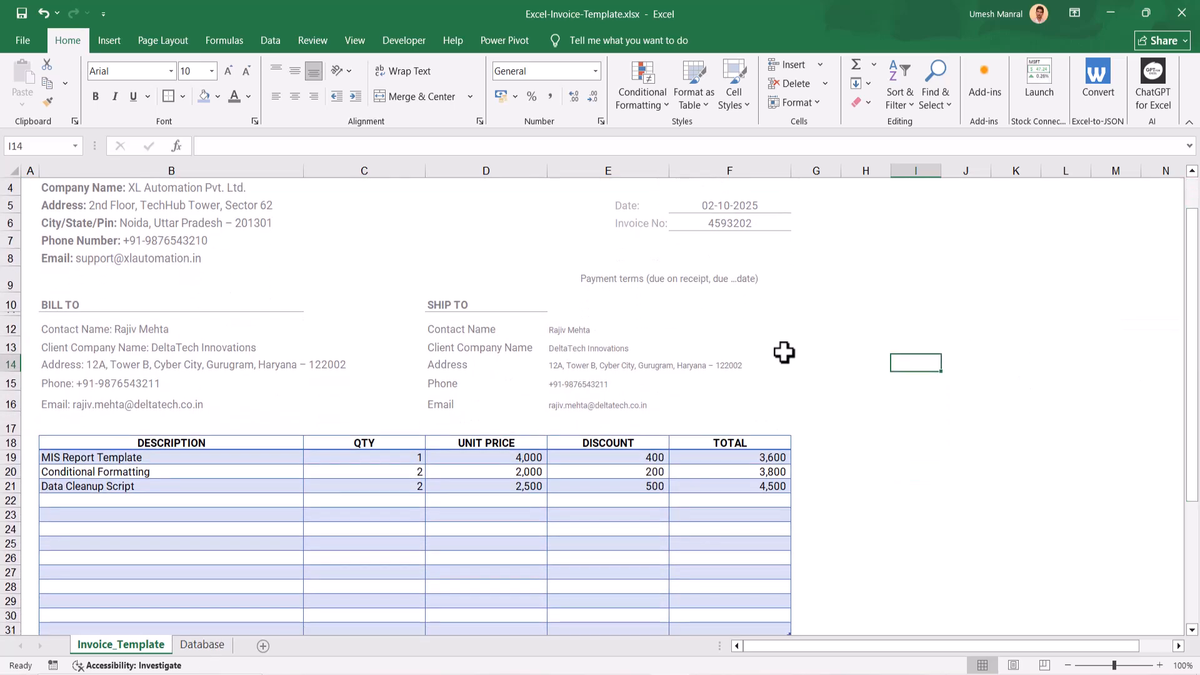
{"action": "double_click", "coordinate": [478, 328]}
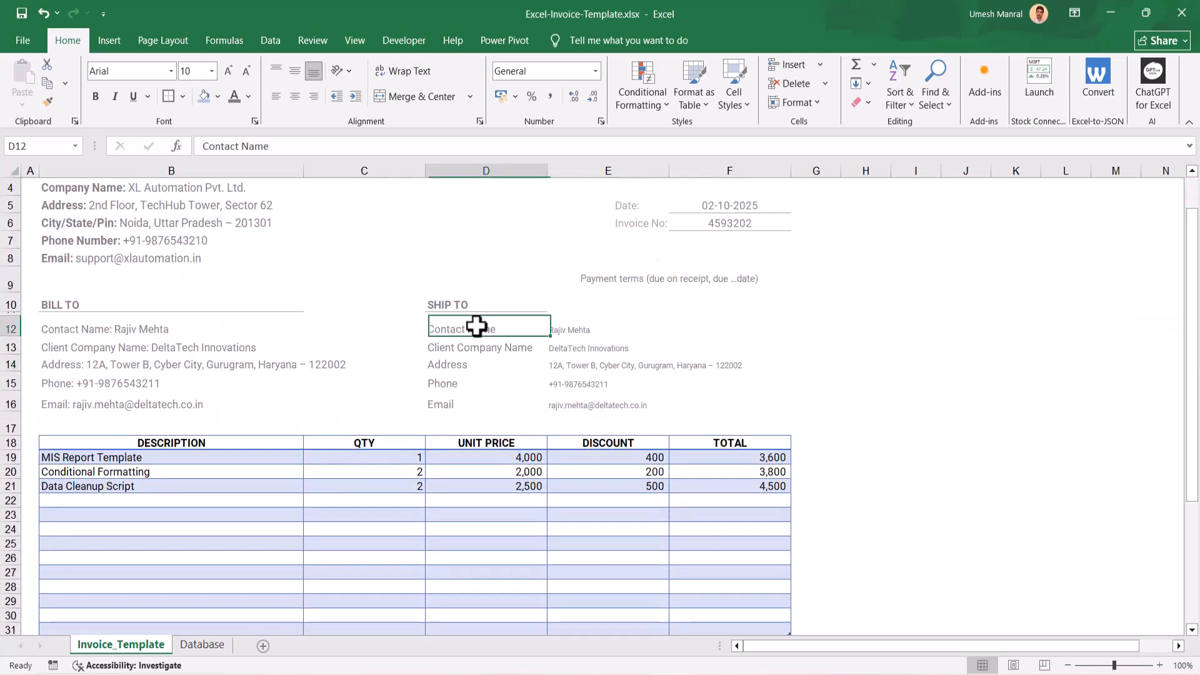
{"action": "key", "text": "Escape"}
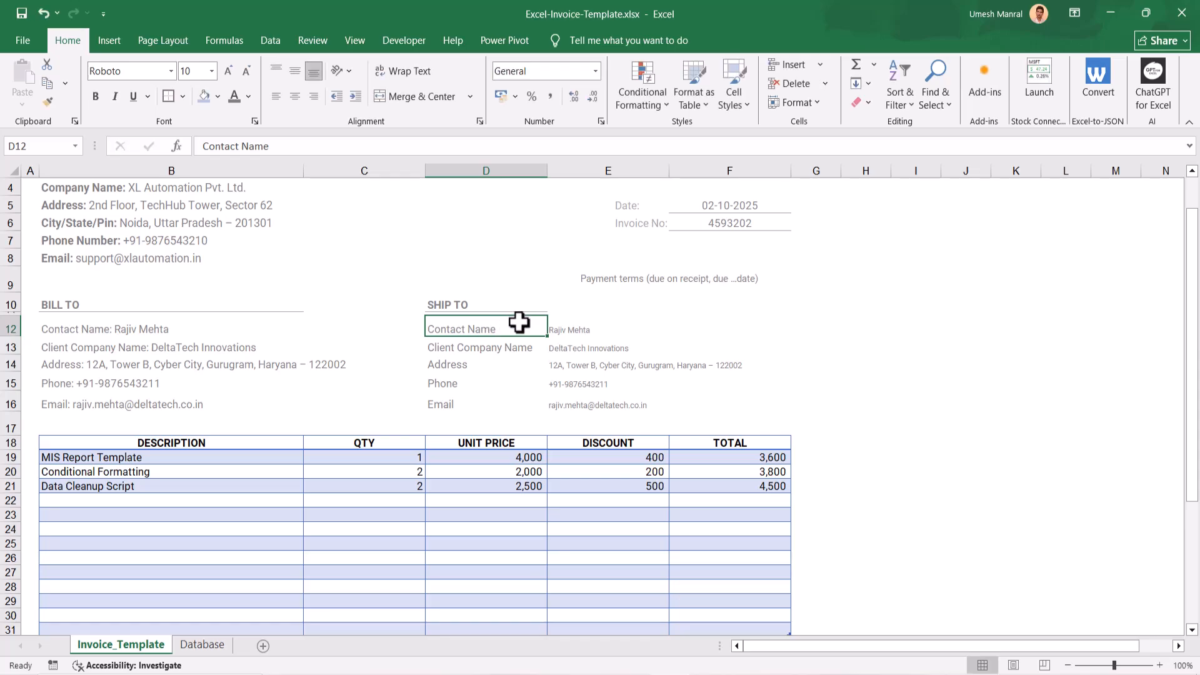
{"action": "left_click", "coordinate": [573, 322]}
{"action": "left_click_drag", "start_coordinate": [210, 144], "coordinate": [279, 144]}
{"action": "double_click", "coordinate": [284, 145]}
{"action": "double_click", "coordinate": [274, 145]}
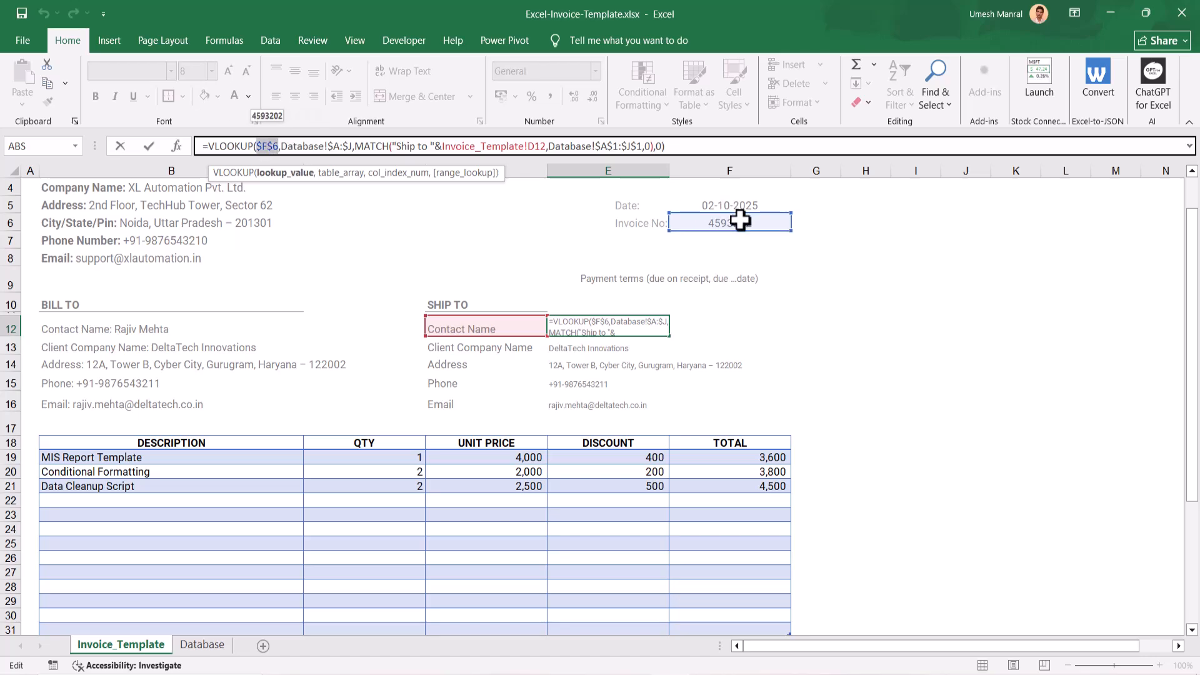
{"action": "left_click_drag", "start_coordinate": [283, 143], "coordinate": [348, 150]}
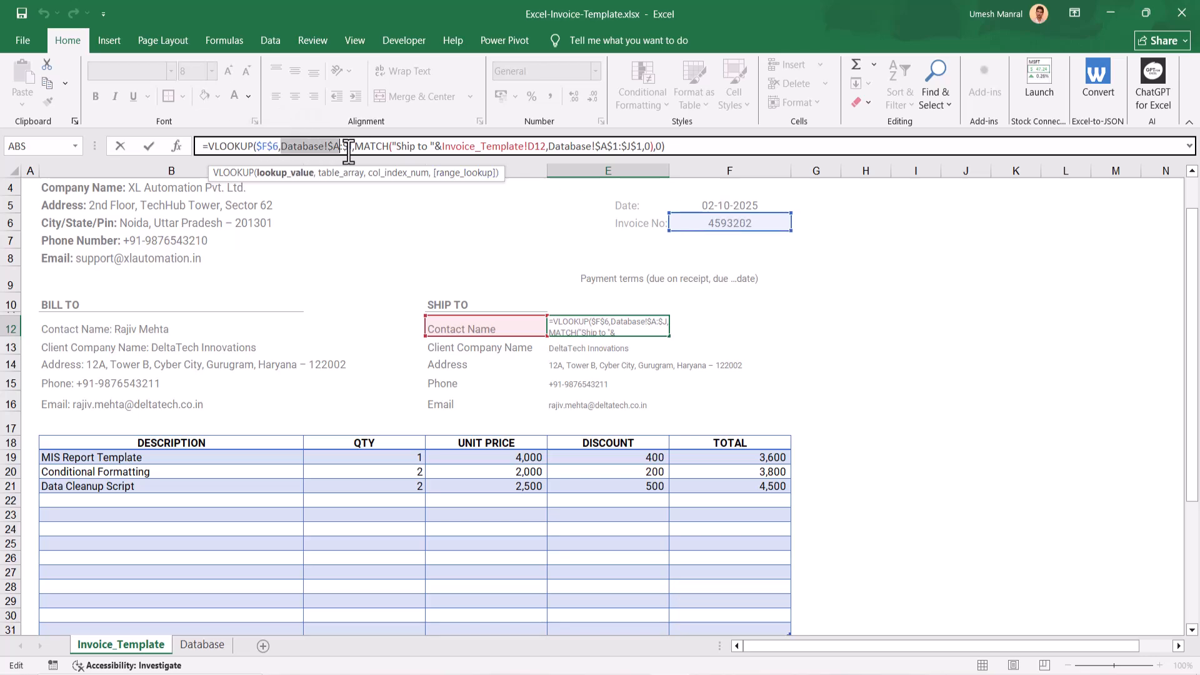
{"action": "key", "text": "Escape"}
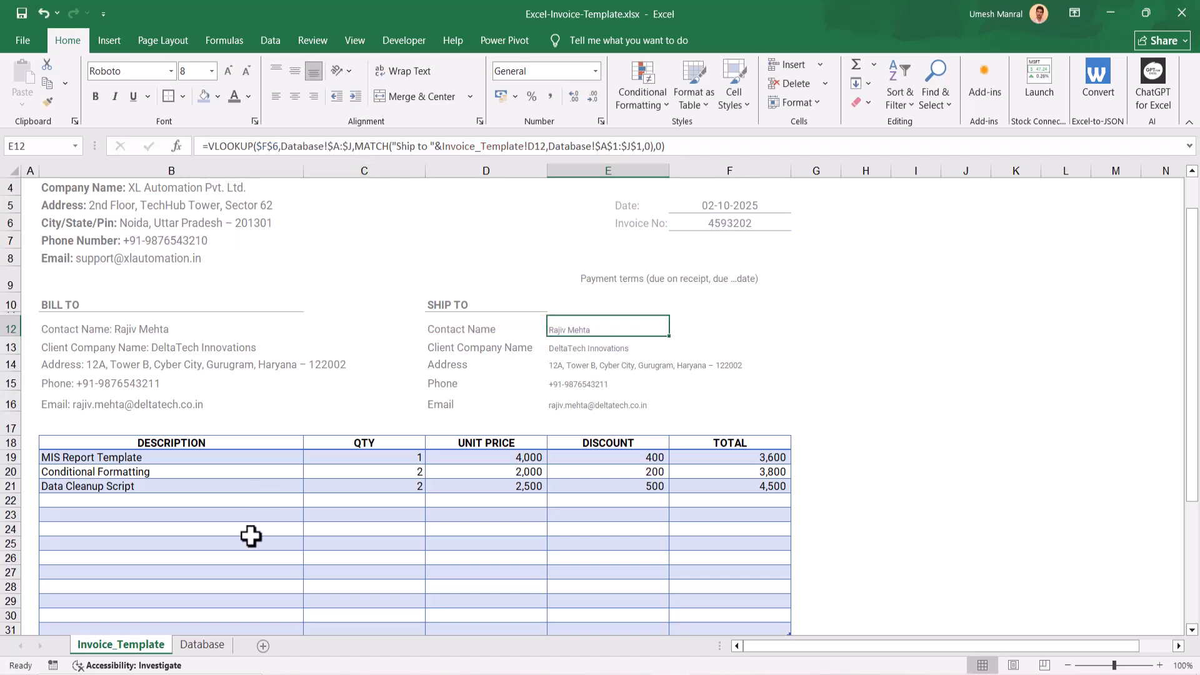
Check the Database header row that the SHIP TO lookup refers to, and return to the Invoice_Template sheet.
{"action": "left_click", "coordinate": [201, 644]}
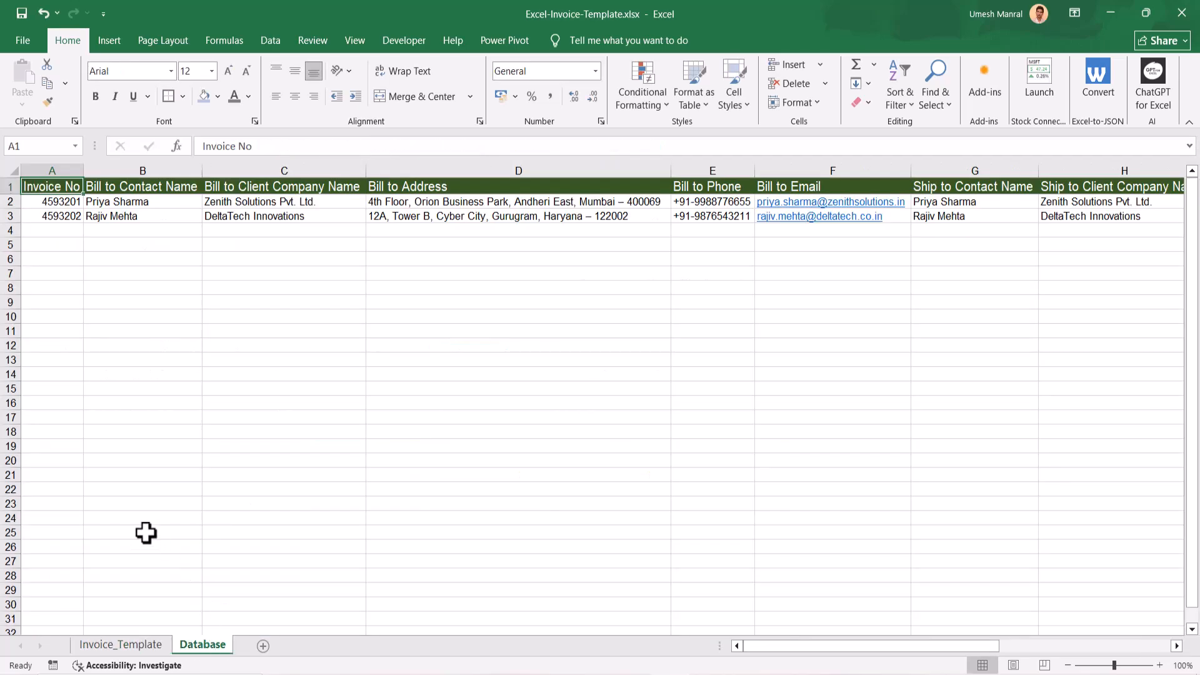
{"action": "key", "text": "ctrl+shift+Right"}
{"action": "key", "text": "ctrl+Home"}
{"action": "left_click", "coordinate": [120, 644]}
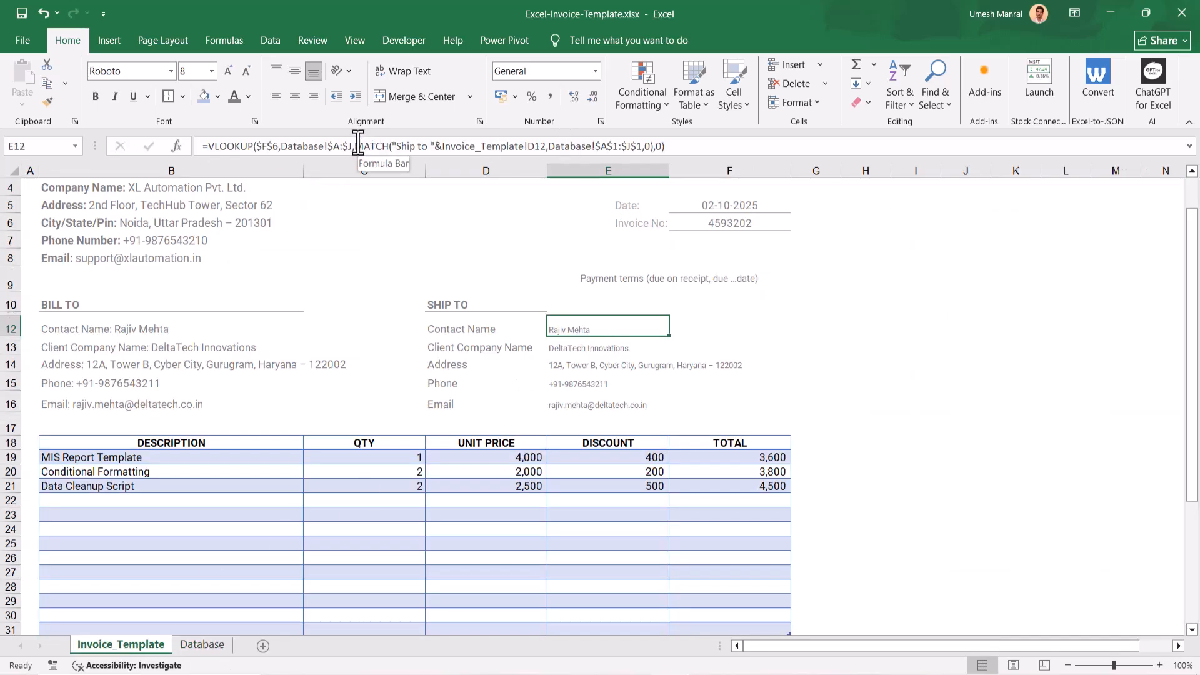
Examine the MATCH part of the SHIP TO Contact Name formula in E12 and the label in D12 that it references.
{"action": "left_click_drag", "start_coordinate": [355, 146], "coordinate": [549, 152]}
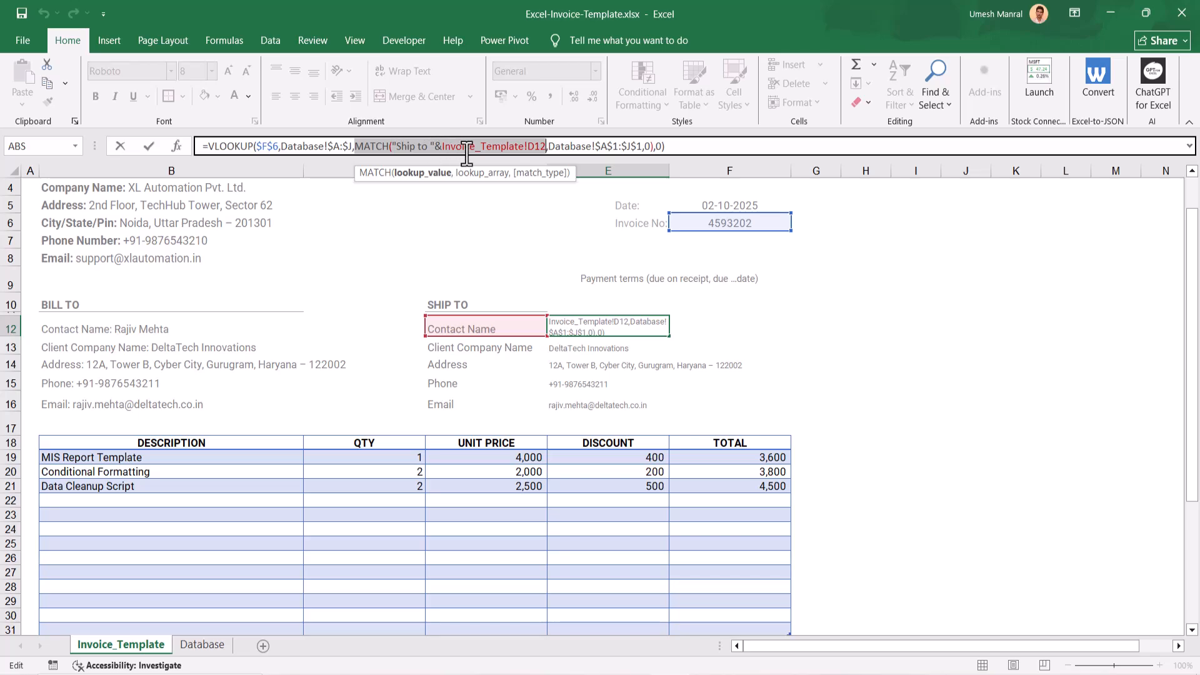
{"action": "key", "text": "Return"}
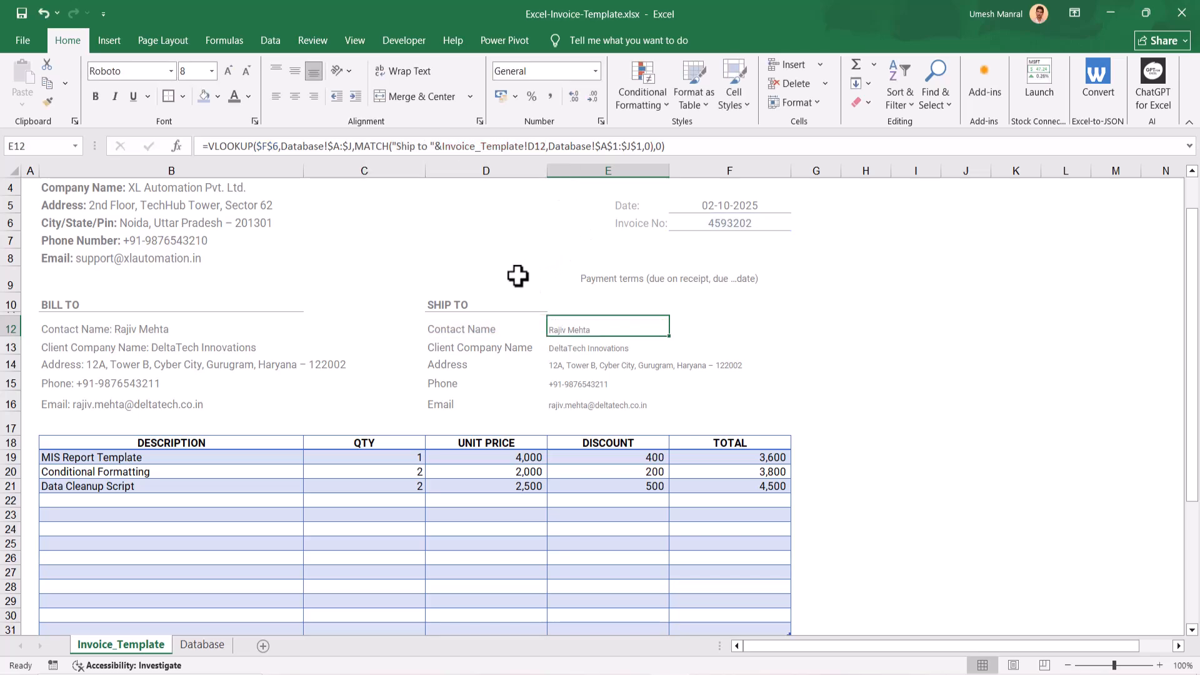
{"action": "left_click", "coordinate": [470, 325]}
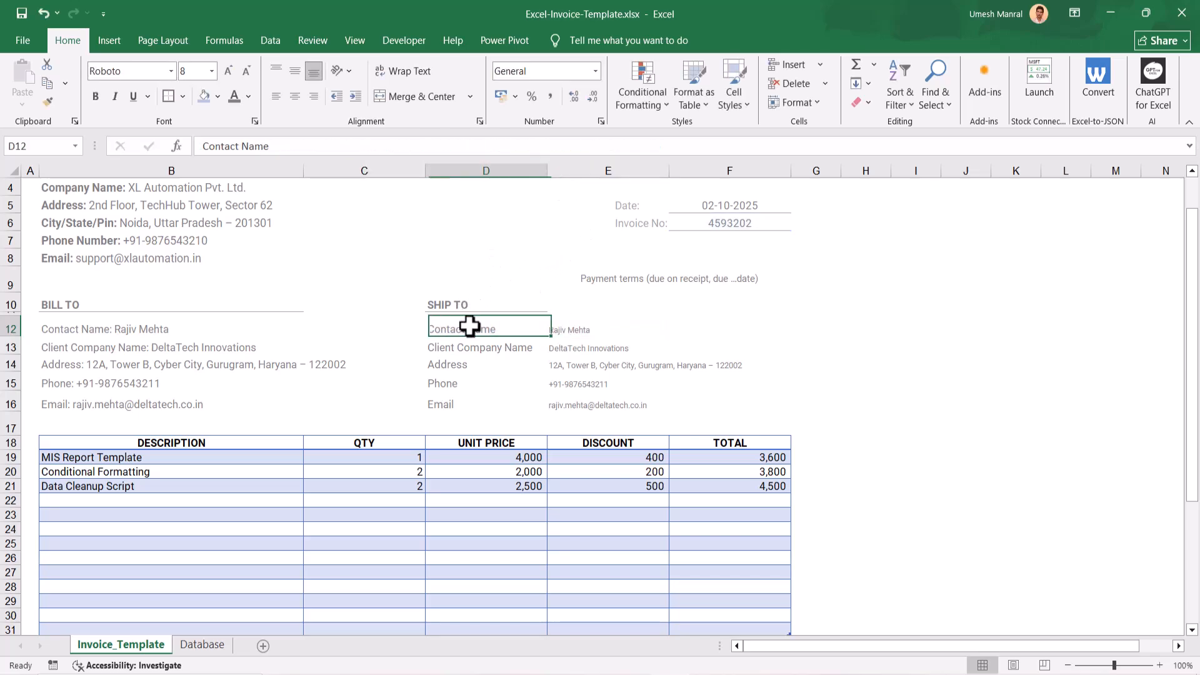
{"action": "left_click", "coordinate": [573, 325]}
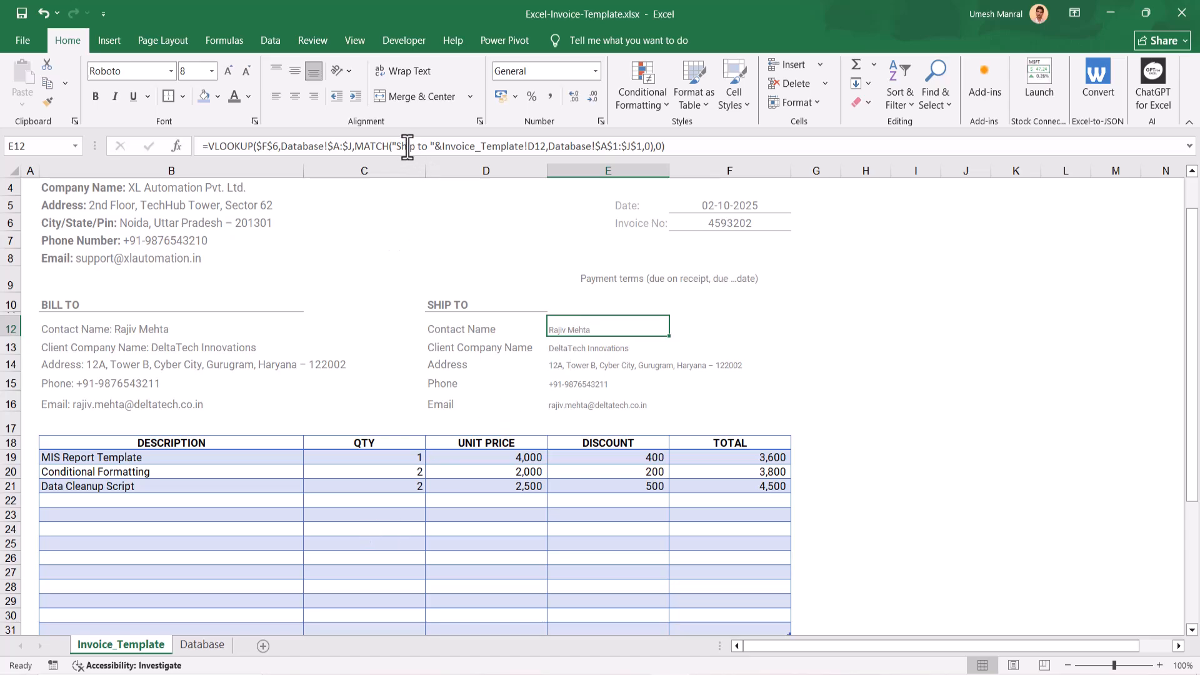
Review the Bill to and Ship to column headers in row 1 of the Database sheet, and return to the Invoice_Template sheet.
{"action": "left_click", "coordinate": [204, 648]}
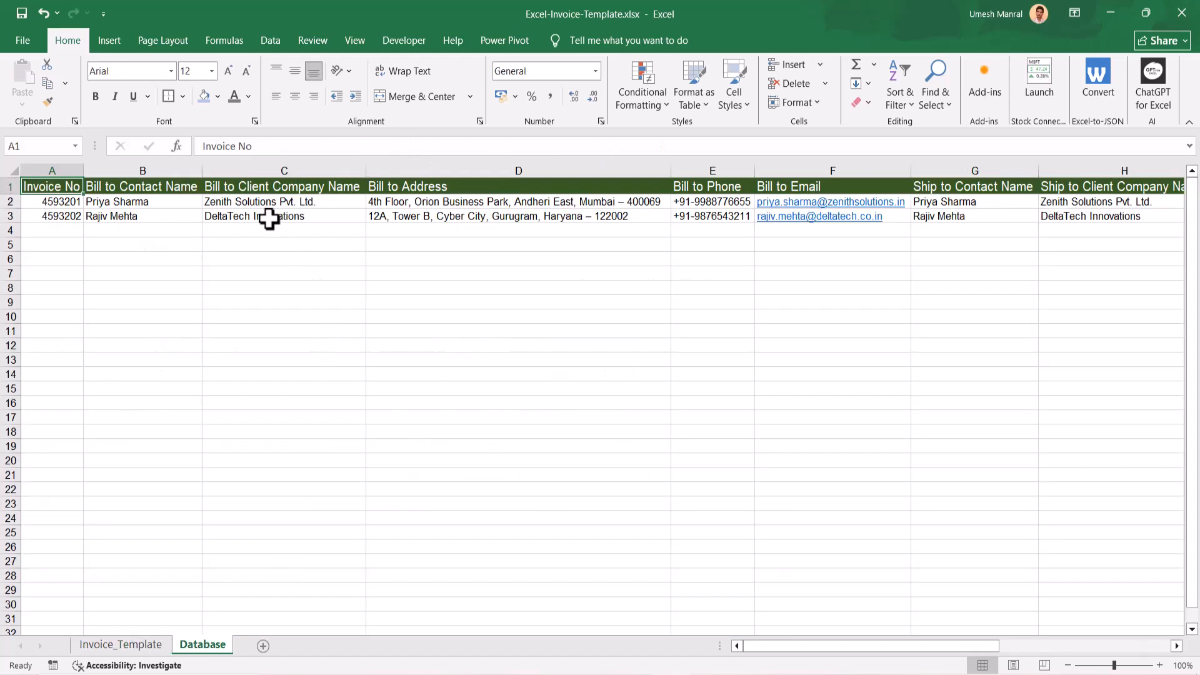
{"action": "left_click", "coordinate": [175, 186]}
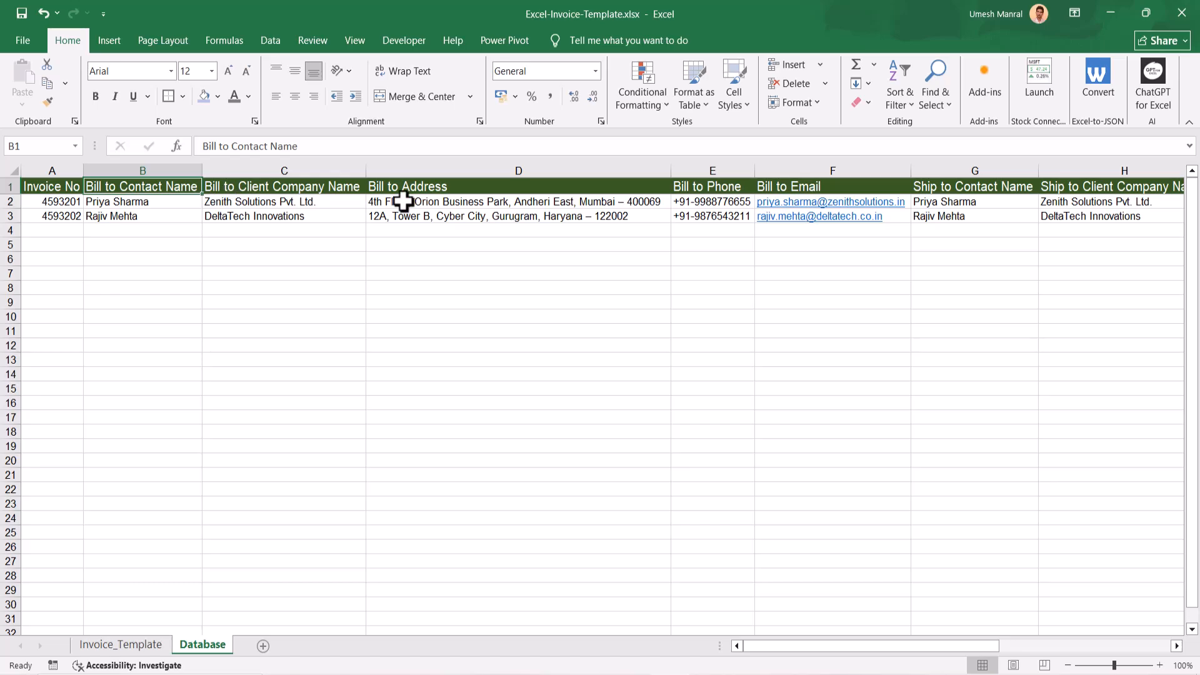
{"action": "key", "text": "Right"}
{"action": "key", "text": "Right"}
{"action": "key", "text": "Right"}
{"action": "key", "text": "Right"}
{"action": "key", "text": "Right"}
{"action": "key", "text": "Right"}
{"action": "key", "text": "Right"}
{"action": "key", "text": "Right"}
{"action": "key", "text": "Right"}
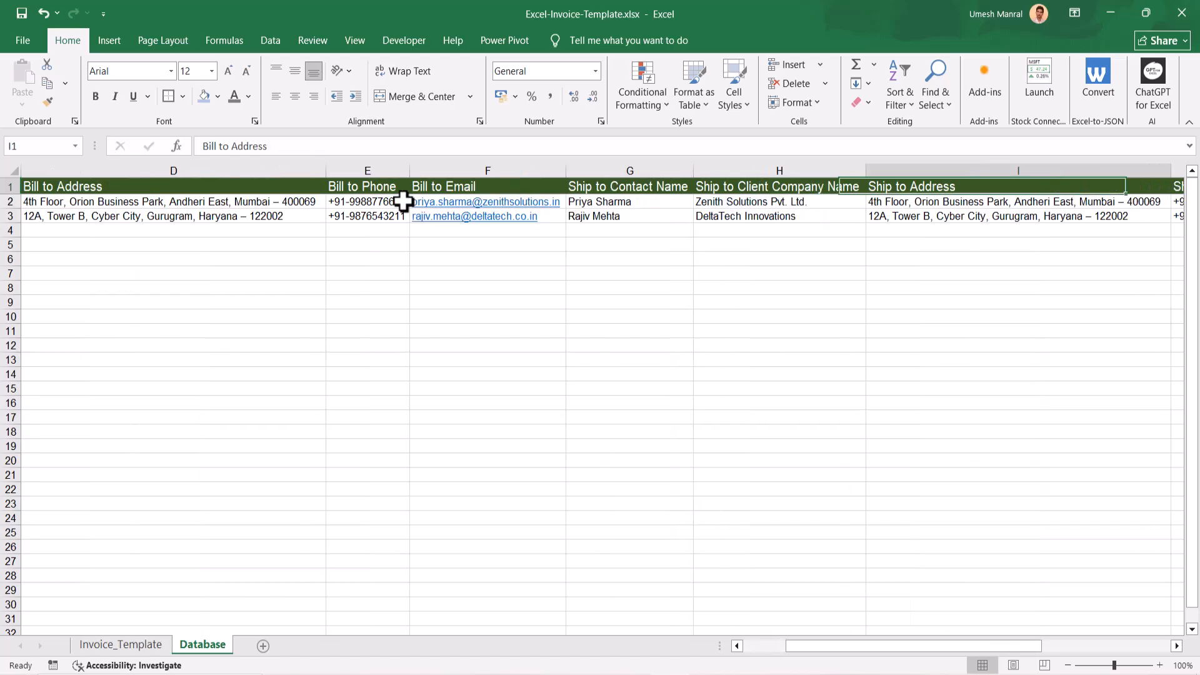
{"action": "key", "text": "Left"}
{"action": "key", "text": "Left"}
{"action": "key", "text": "Left"}
{"action": "key", "text": "Left"}
{"action": "key", "text": "Left"}
{"action": "key", "text": "Left"}
{"action": "key", "text": "Left"}
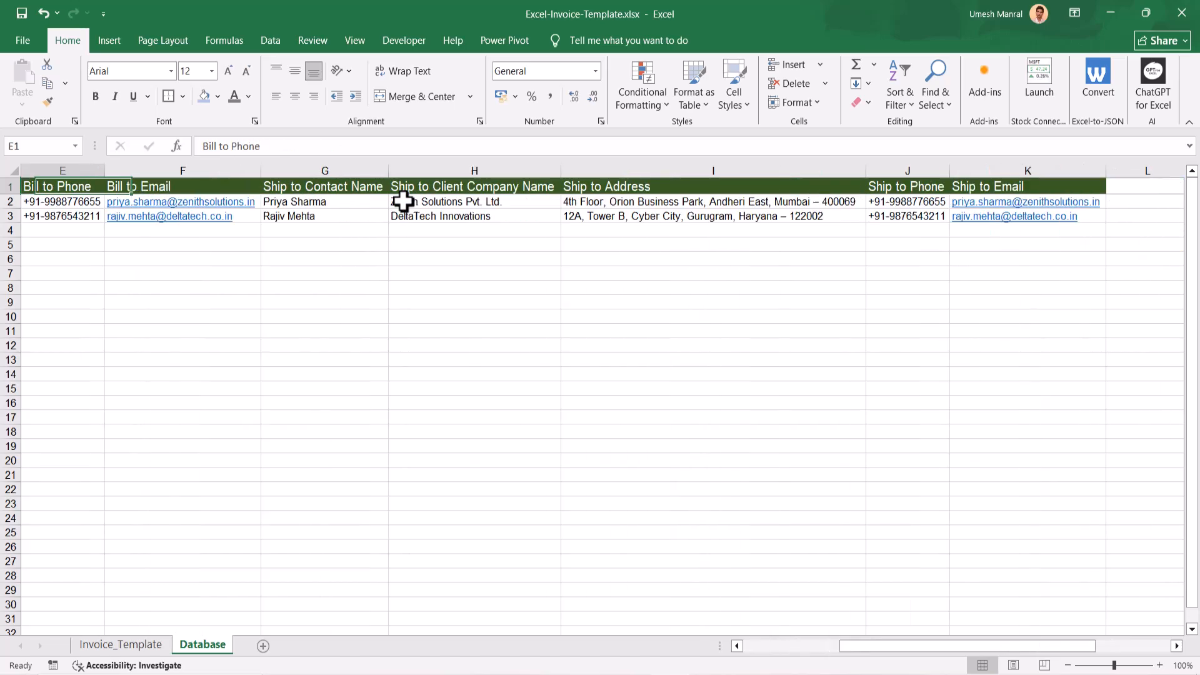
{"action": "key", "text": "Right"}
{"action": "key", "text": "Right"}
{"action": "key", "text": "Right"}
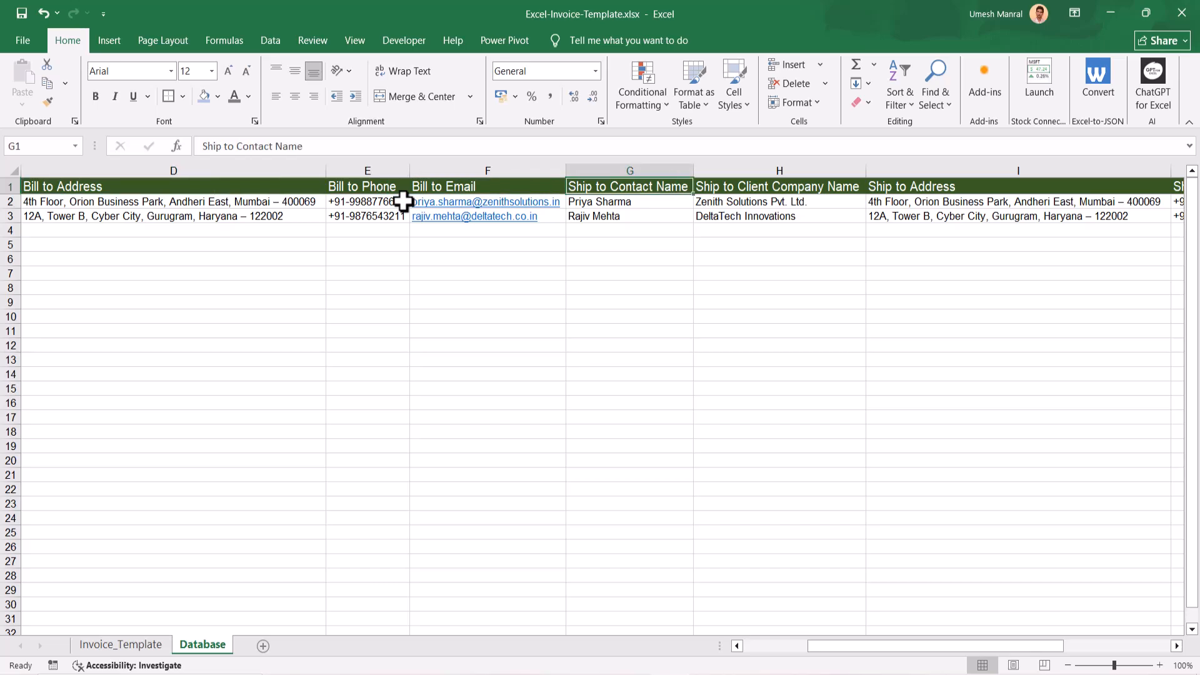
{"action": "key", "text": "ctrl+Home"}
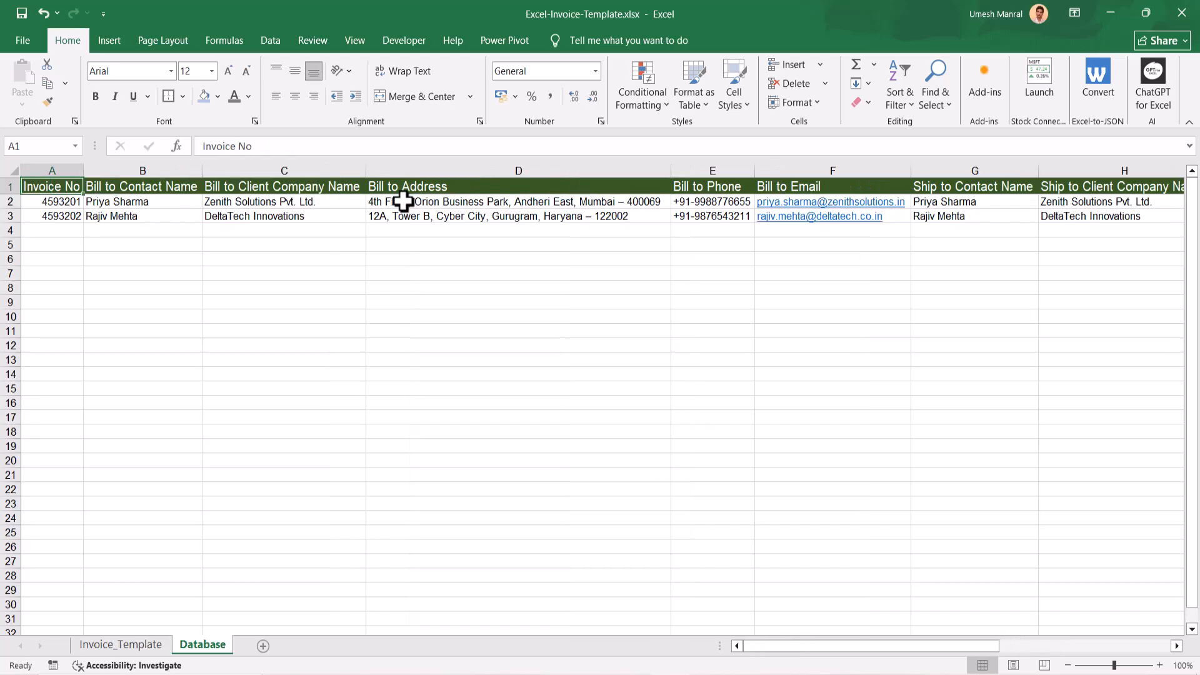
{"action": "left_click", "coordinate": [120, 644]}
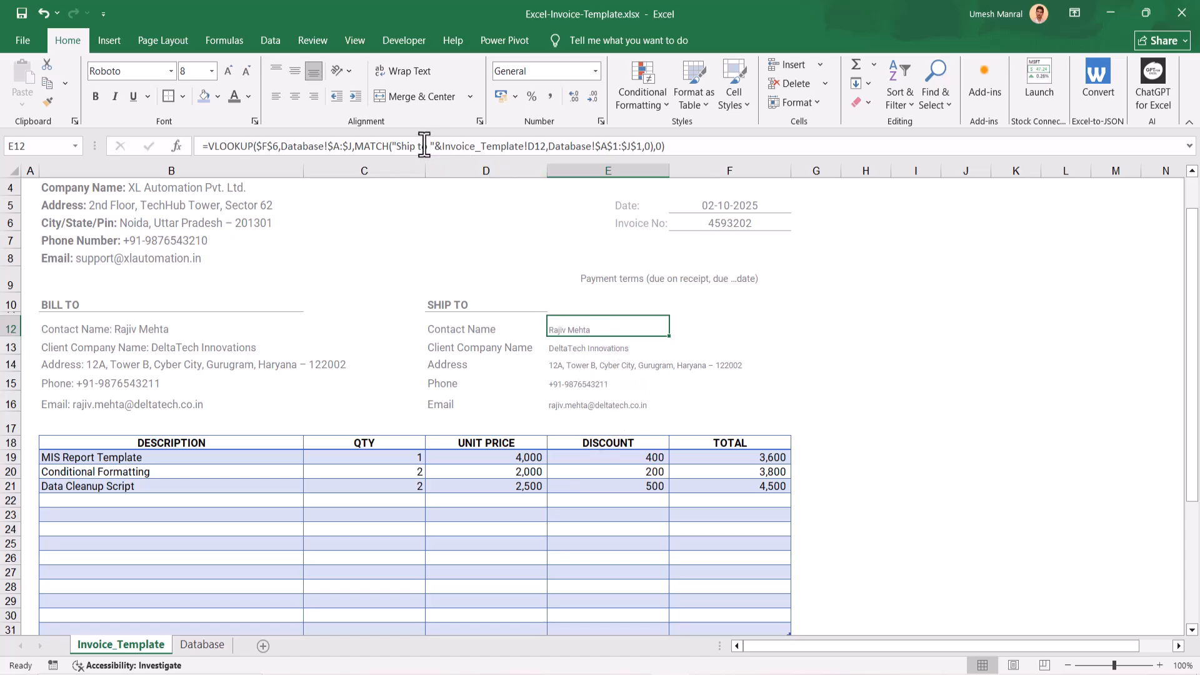
Examine the MATCH lookup value in the E12 formula and compare it with the Client Company Name formula in E13.
{"action": "left_click", "coordinate": [400, 145]}
{"action": "left_click", "coordinate": [422, 173]}
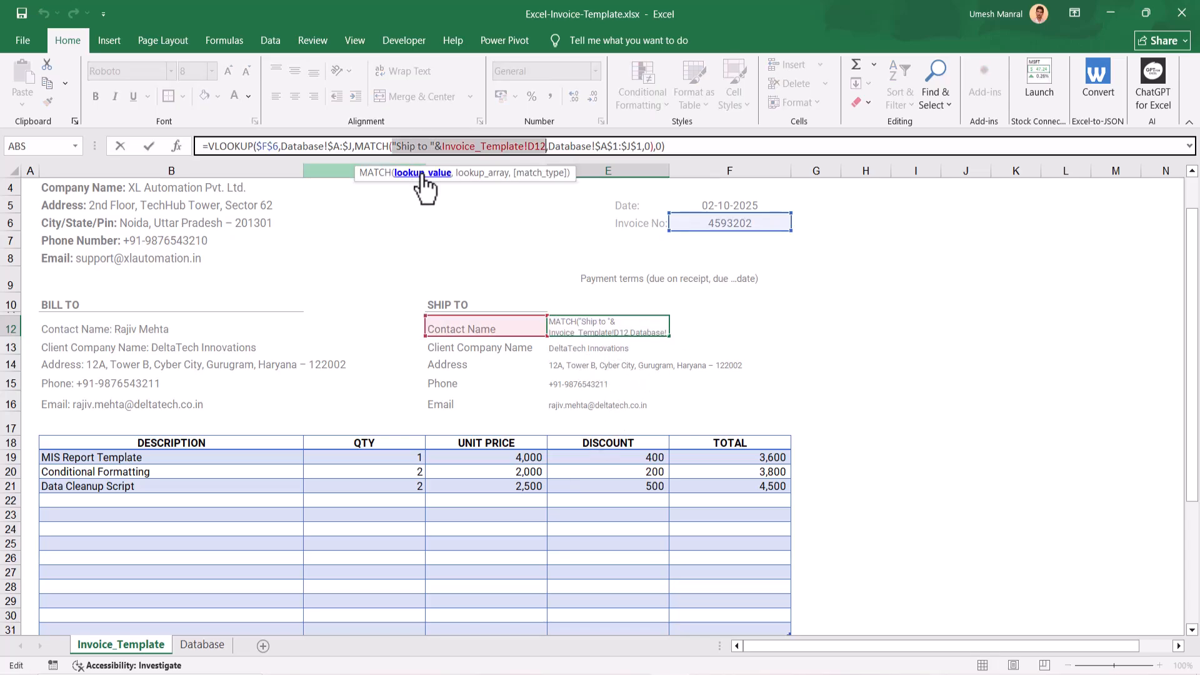
{"action": "key", "text": "Escape"}
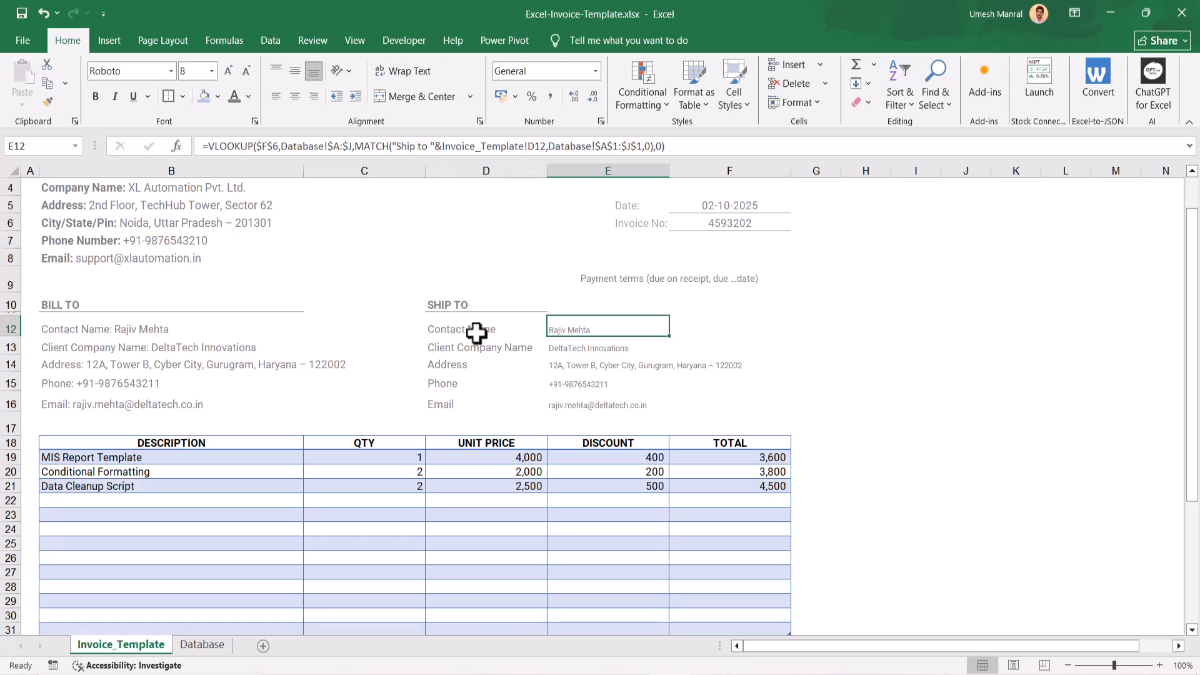
{"action": "left_click", "coordinate": [571, 348]}
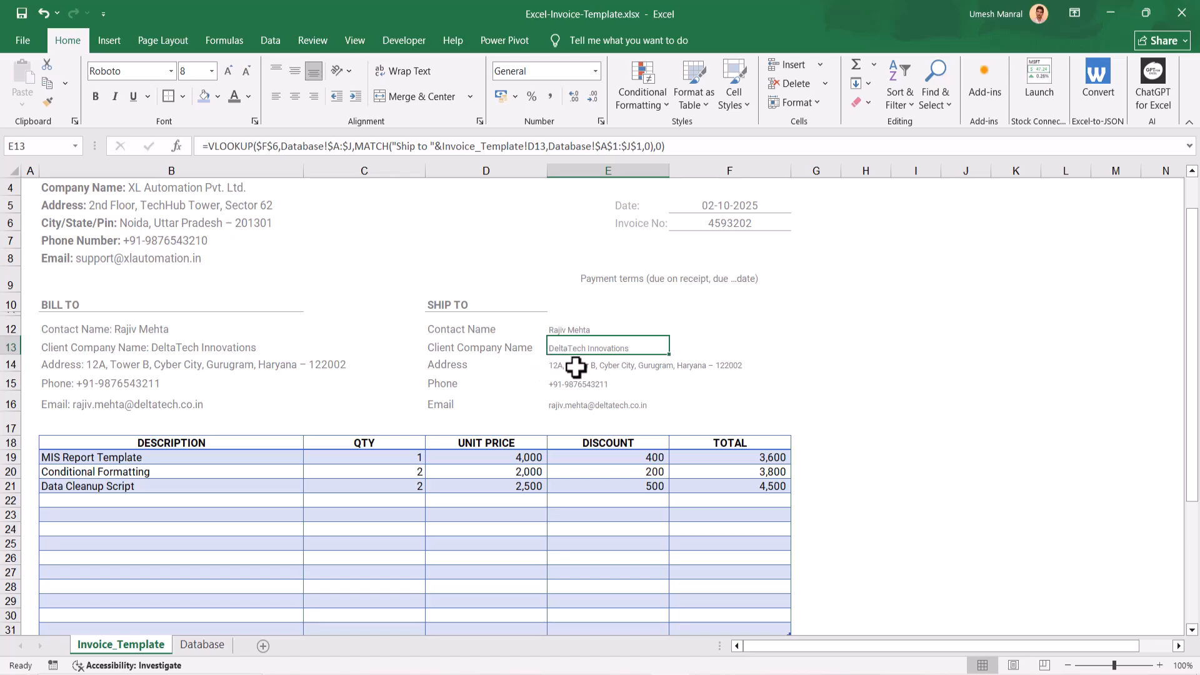
Examine the lookup array argument of the MATCH function in the SHIP TO Contact Name formula in E12.
{"action": "left_click", "coordinate": [568, 327]}
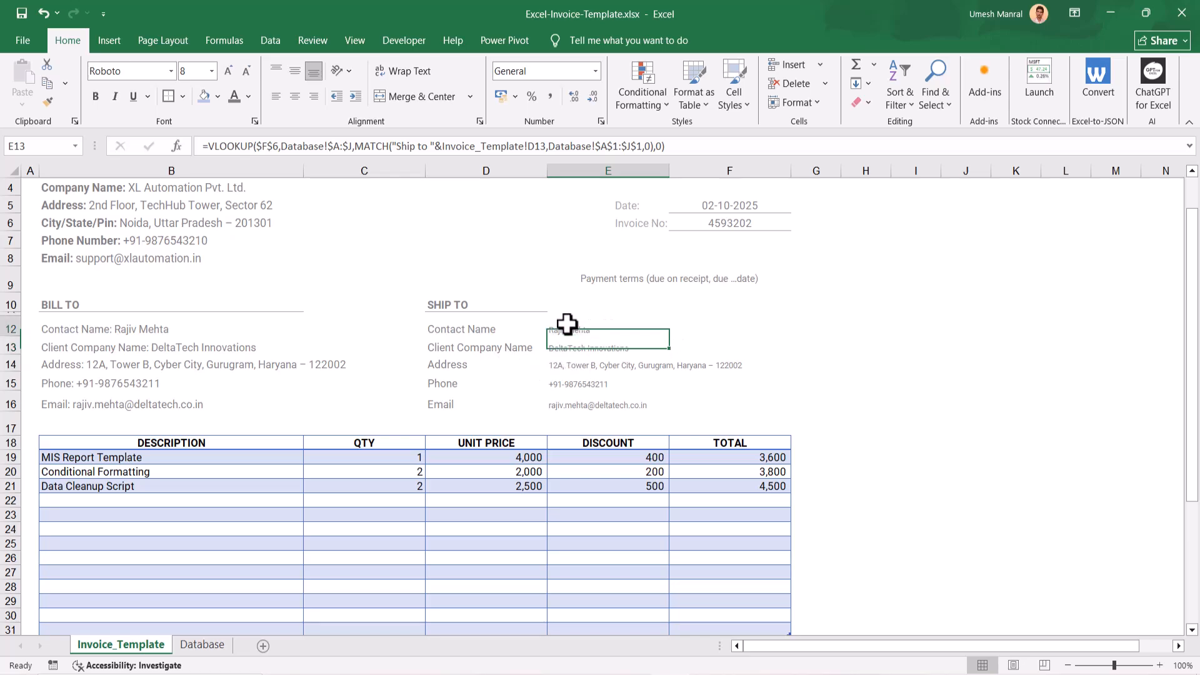
{"action": "left_click", "coordinate": [397, 148]}
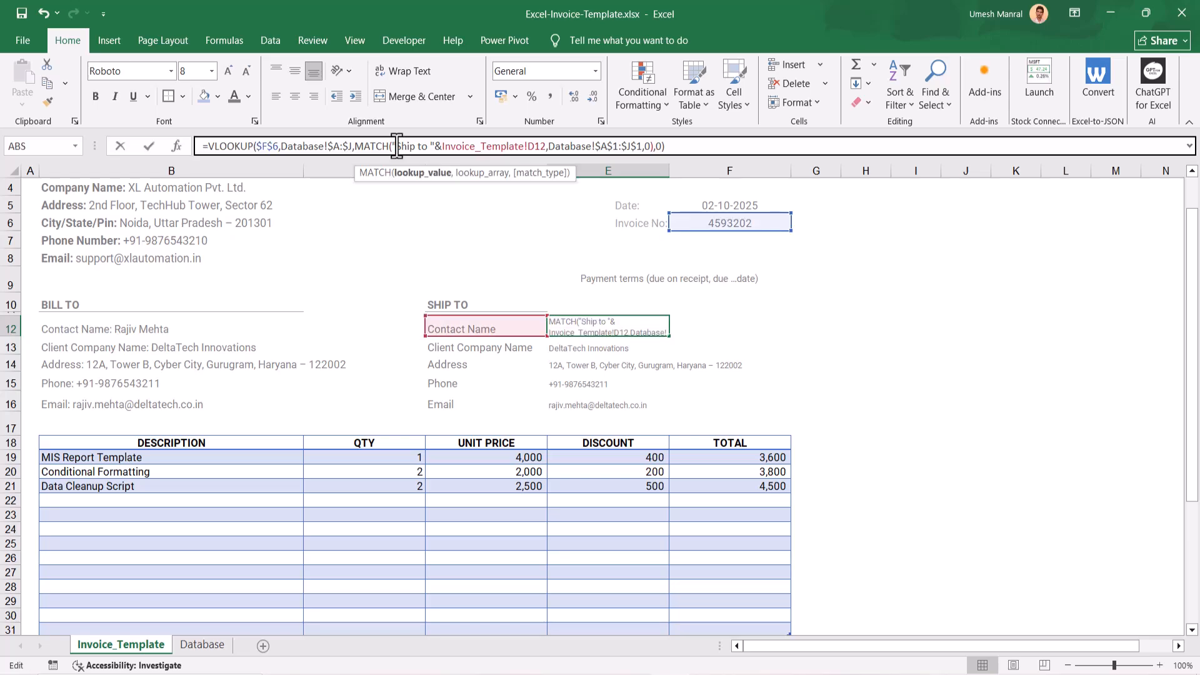
{"action": "left_click", "coordinate": [474, 180]}
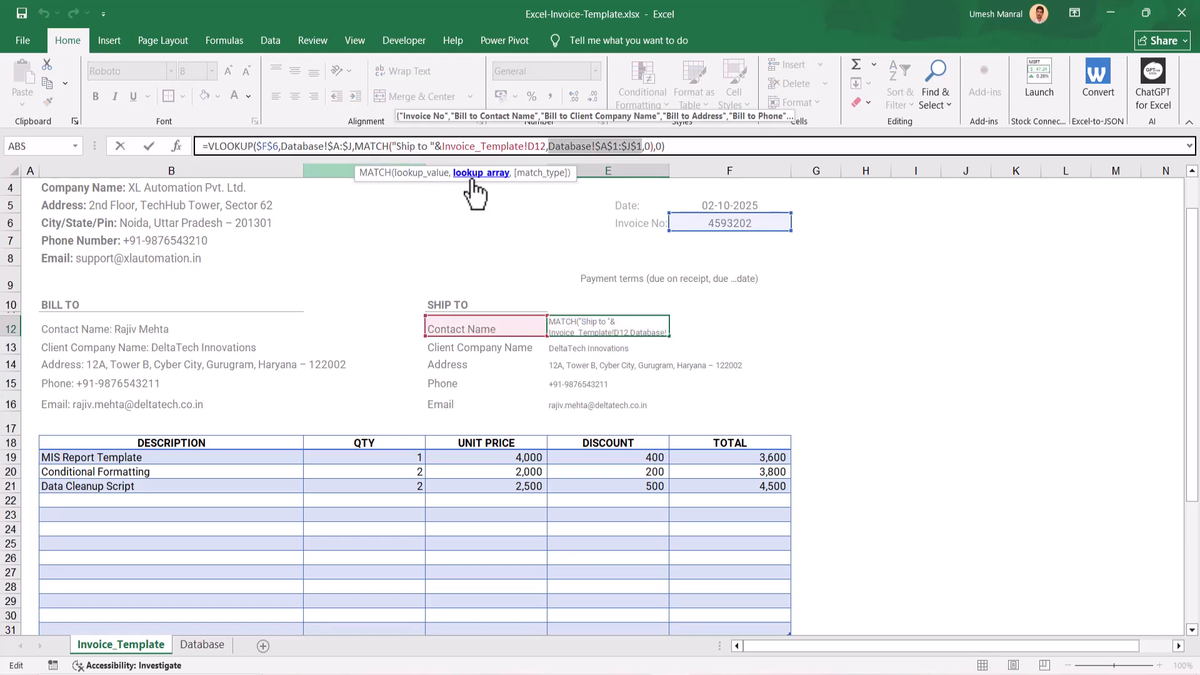
{"action": "key", "text": "Escape"}
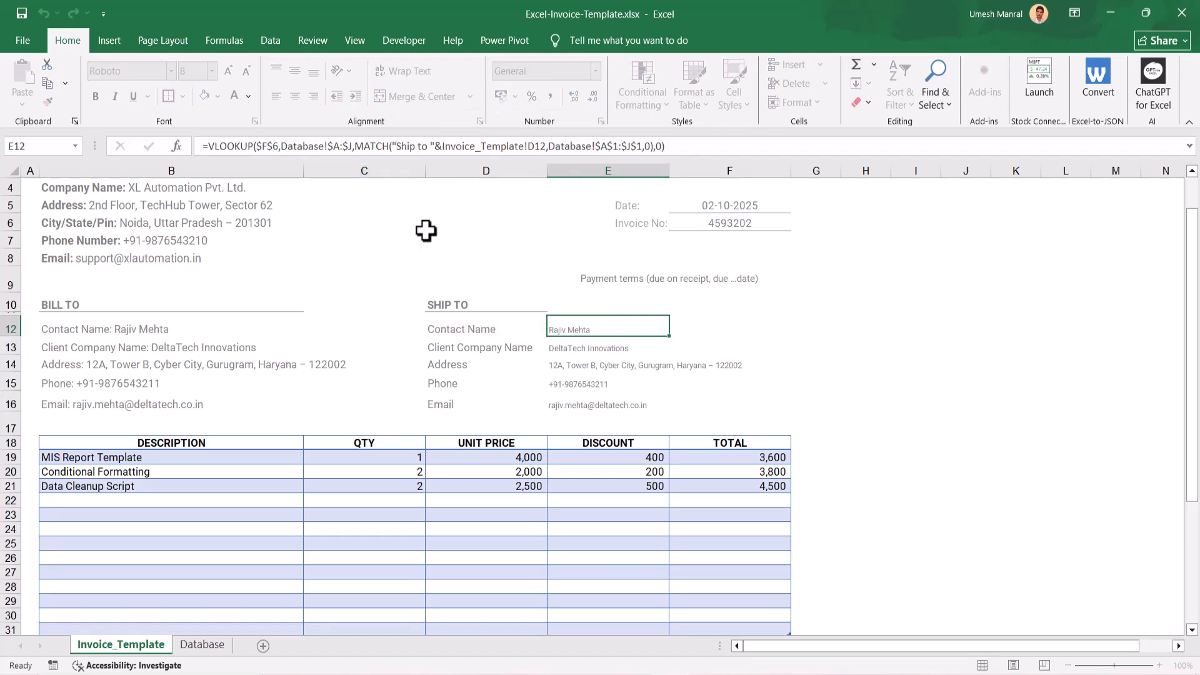
Select the whole Database header row from Invoice No to Ship to Email to check it, and return to the Invoice_Template sheet.
{"action": "left_click", "coordinate": [201, 644]}
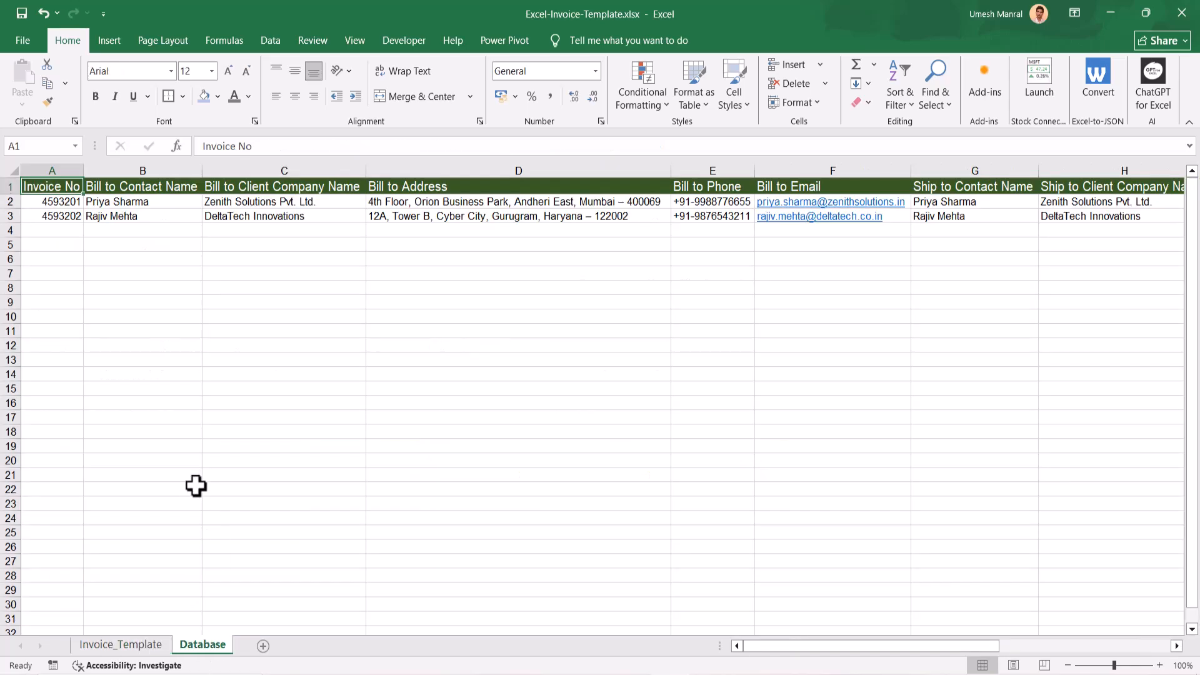
{"action": "key", "text": "ctrl+shift+Right"}
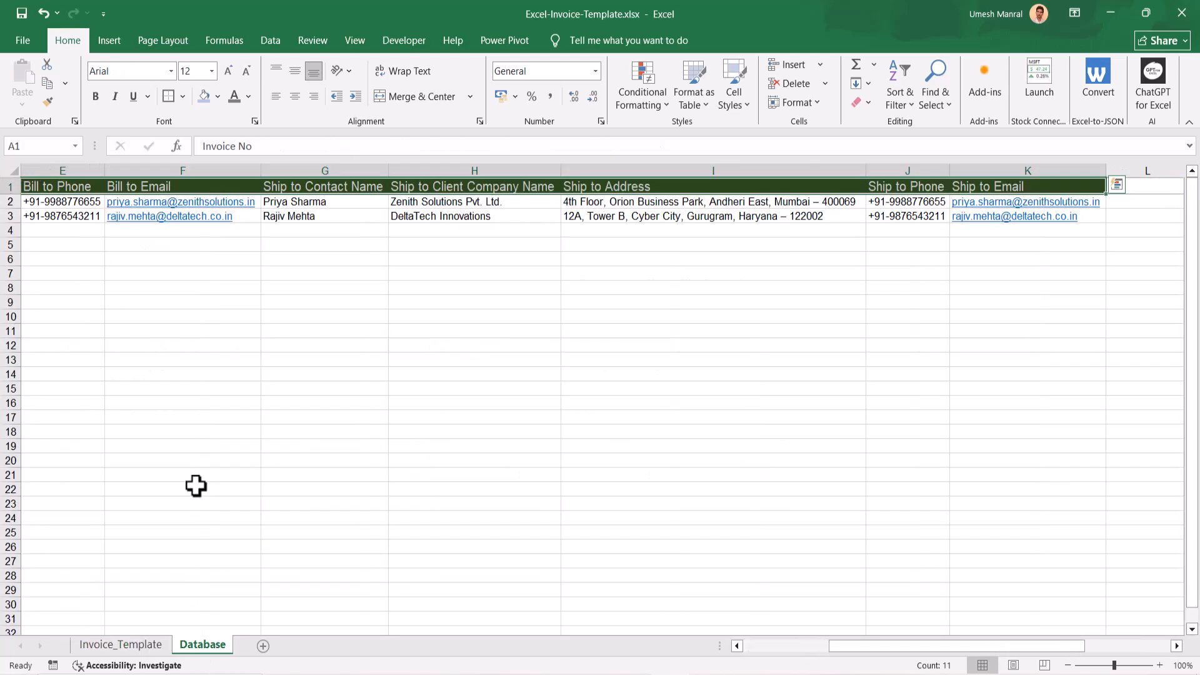
{"action": "scroll", "coordinate": [195, 485], "scroll_direction": "left", "scroll_amount": 4}
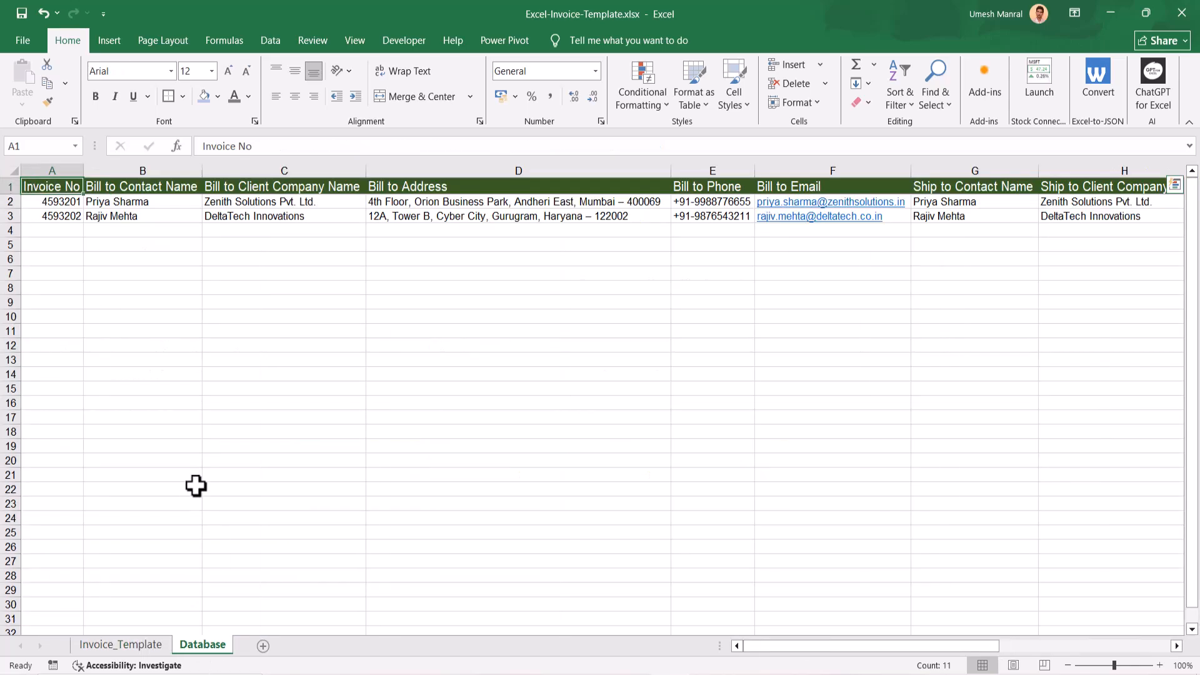
{"action": "left_click", "coordinate": [111, 646]}
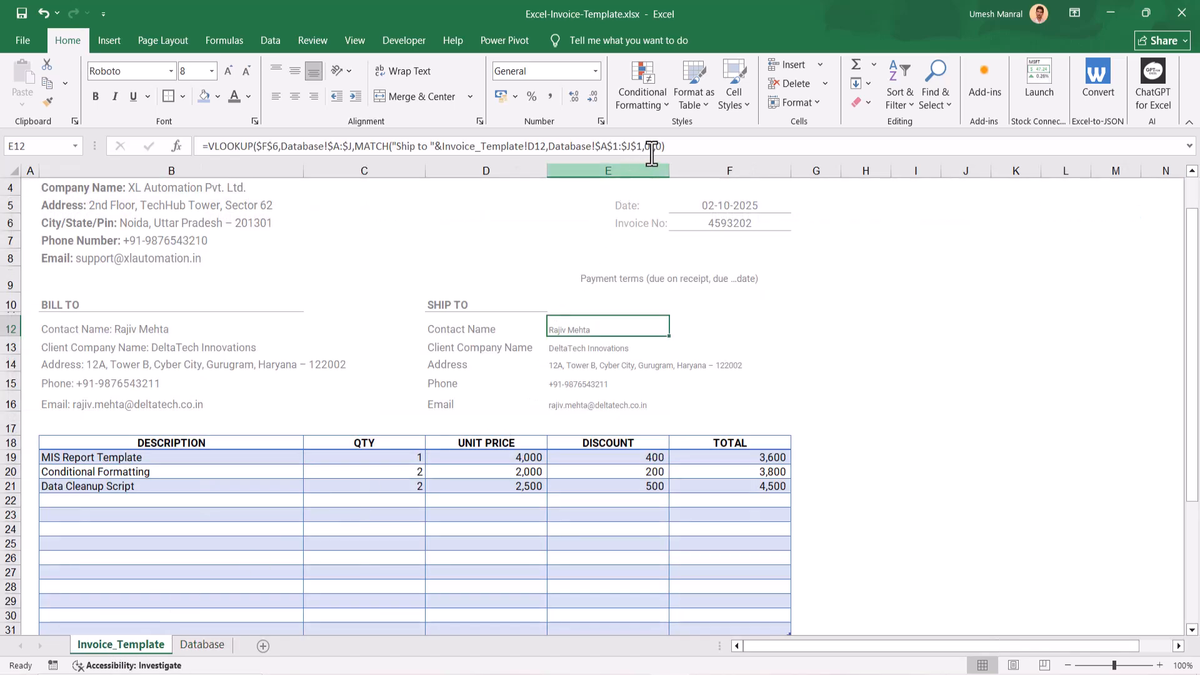
Examine the match type, column index and range lookup arguments of the VLOOKUP formula in E12.
{"action": "left_click", "coordinate": [651, 149]}
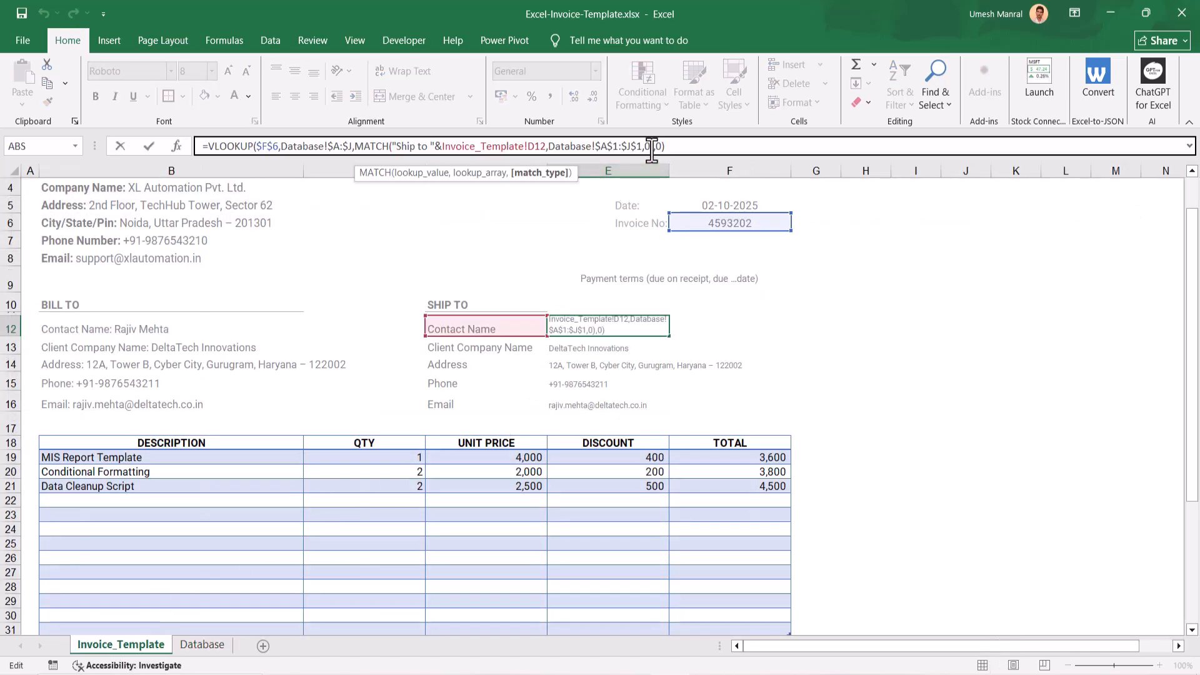
{"action": "left_click", "coordinate": [661, 149]}
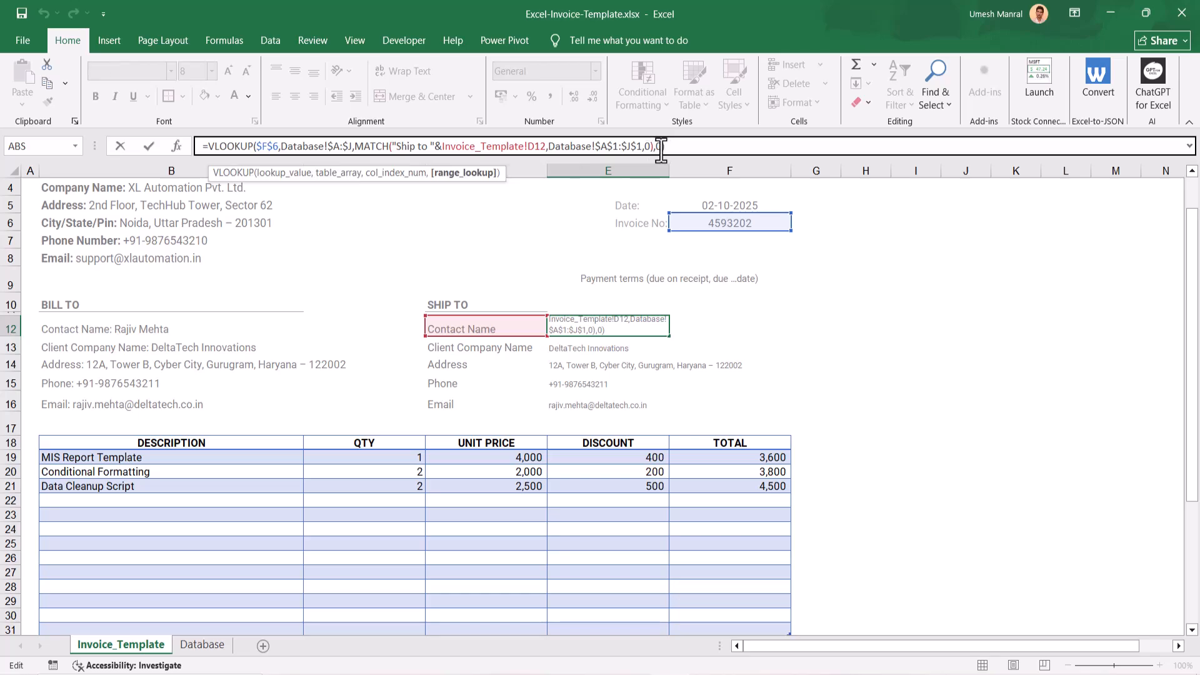
{"action": "left_click_drag", "start_coordinate": [356, 146], "coordinate": [654, 147]}
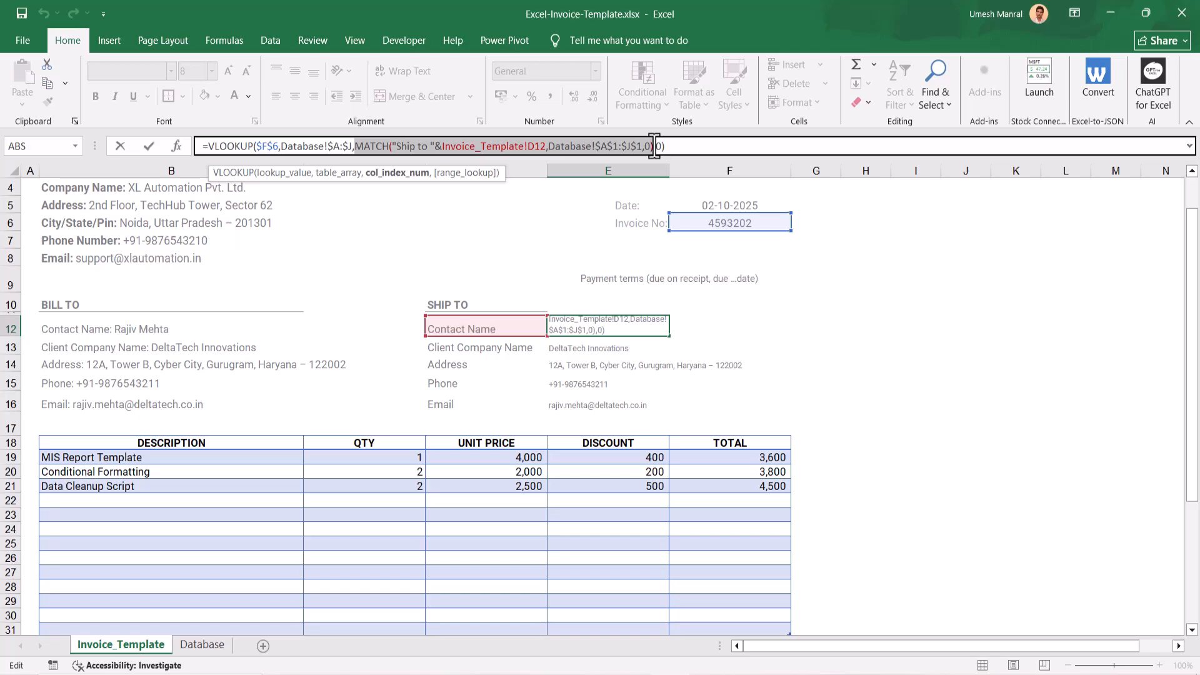
{"action": "left_click", "coordinate": [663, 149]}
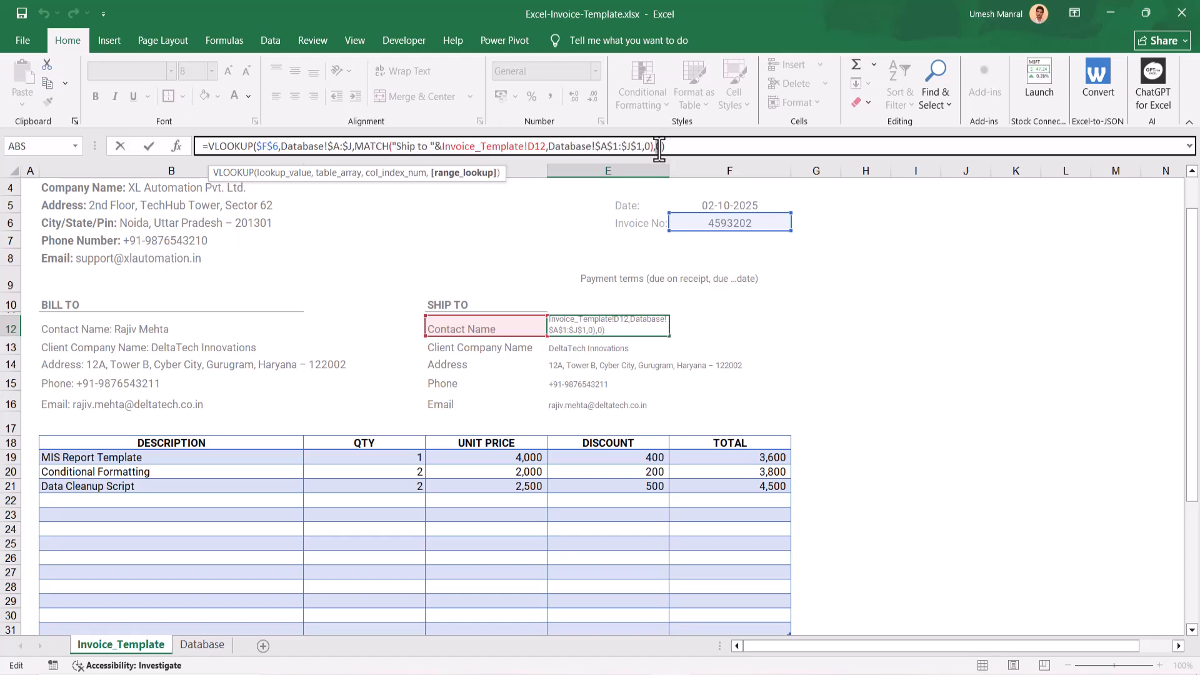
{"action": "key", "text": "ctrl+Return"}
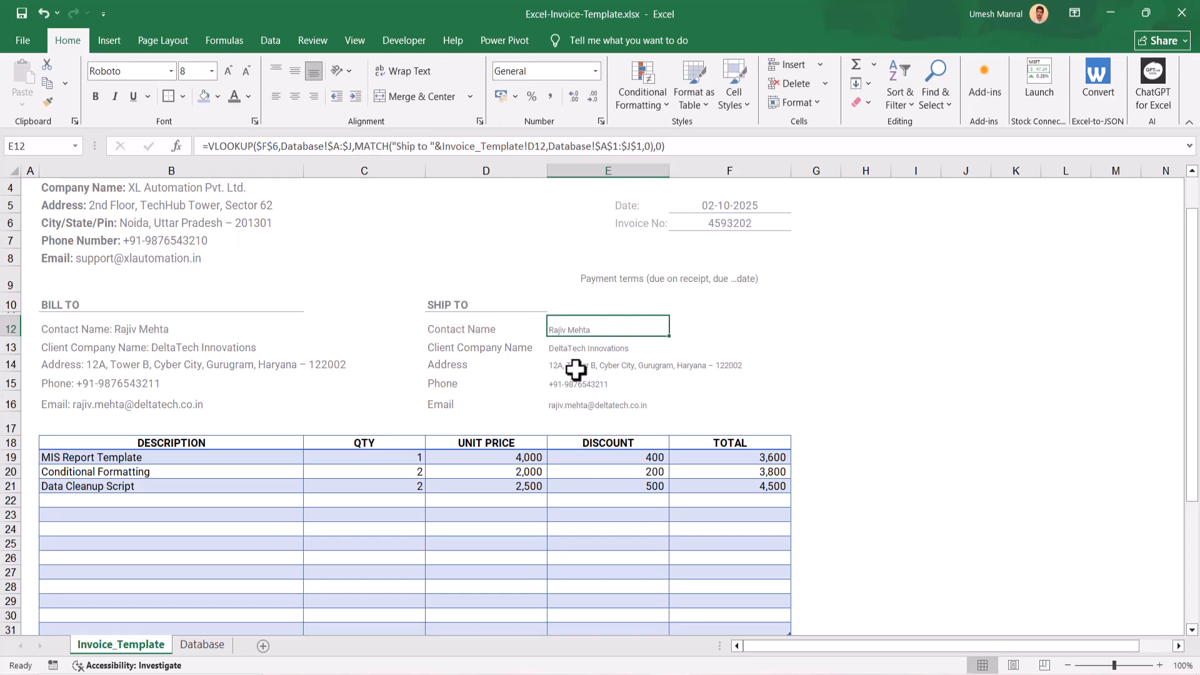
Review the SHIP TO lookup cells E12:E16 and the BILL TO Contact Name formula in B12 that combines D12 and E12.
{"action": "left_click_drag", "start_coordinate": [580, 400], "coordinate": [565, 335]}
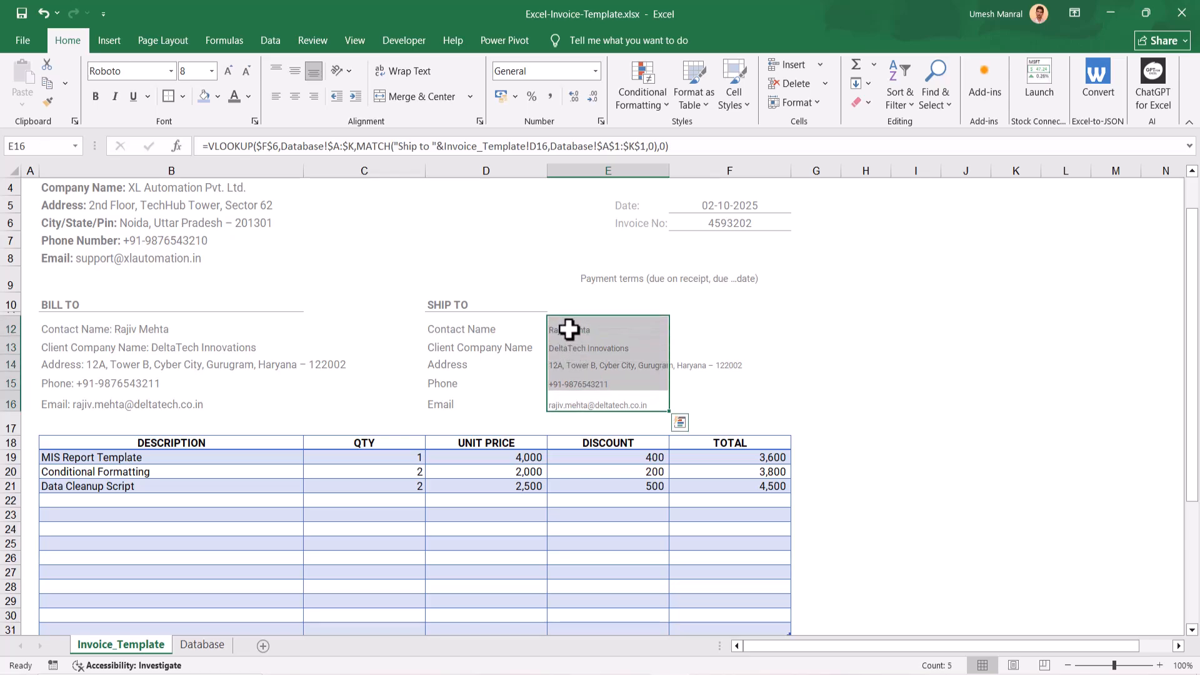
{"action": "left_click", "coordinate": [736, 338]}
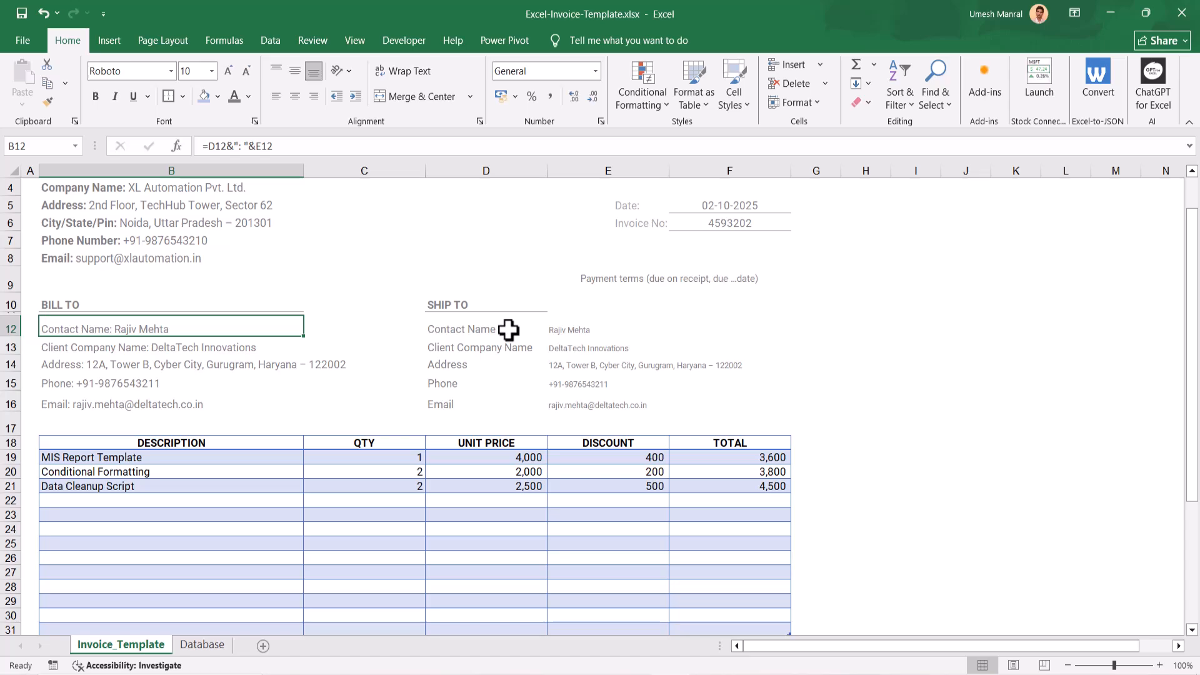
{"action": "left_click", "coordinate": [572, 330]}
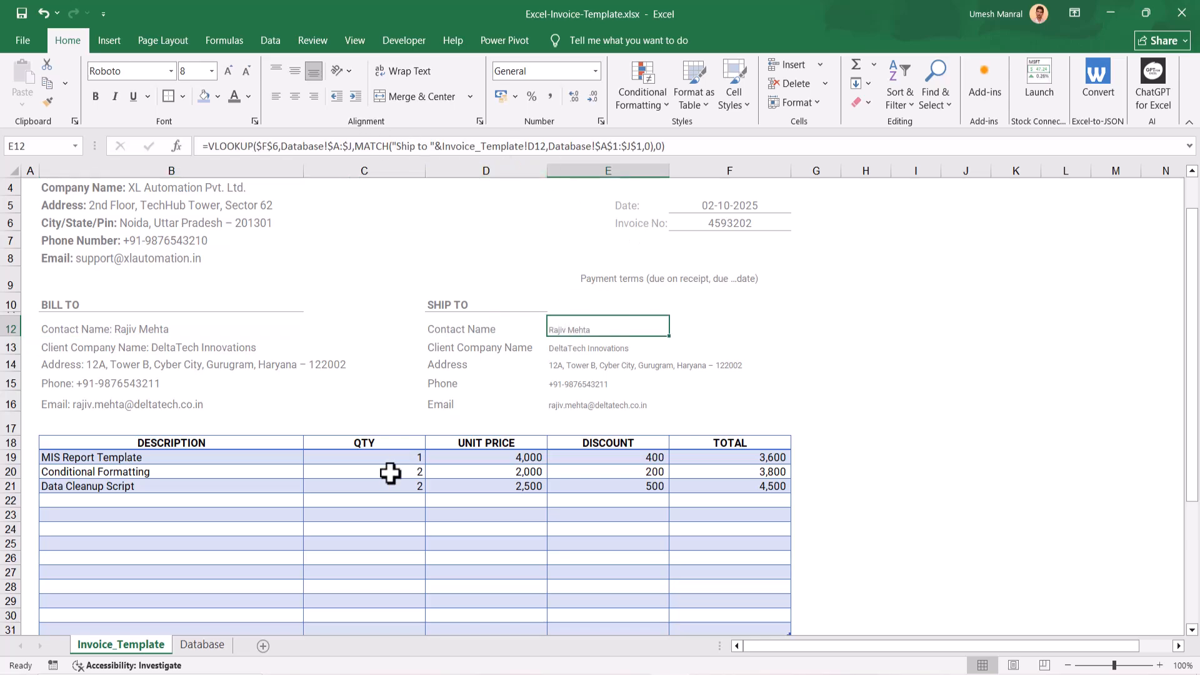
Look through the Description column of the line-item table down to the Remarks / Payment Instructions area.
{"action": "left_click", "coordinate": [207, 473]}
{"action": "key", "text": "Down"}
{"action": "key", "text": "Down"}
{"action": "key", "text": "Down"}
{"action": "key", "text": "Down"}
{"action": "key", "text": "Down"}
{"action": "key", "text": "Down"}
{"action": "key", "text": "Down"}
{"action": "key", "text": "Down"}
{"action": "key", "text": "Down"}
{"action": "key", "text": "Down"}
{"action": "key", "text": "Down"}
{"action": "key", "text": "Down"}
{"action": "key", "text": "Down"}
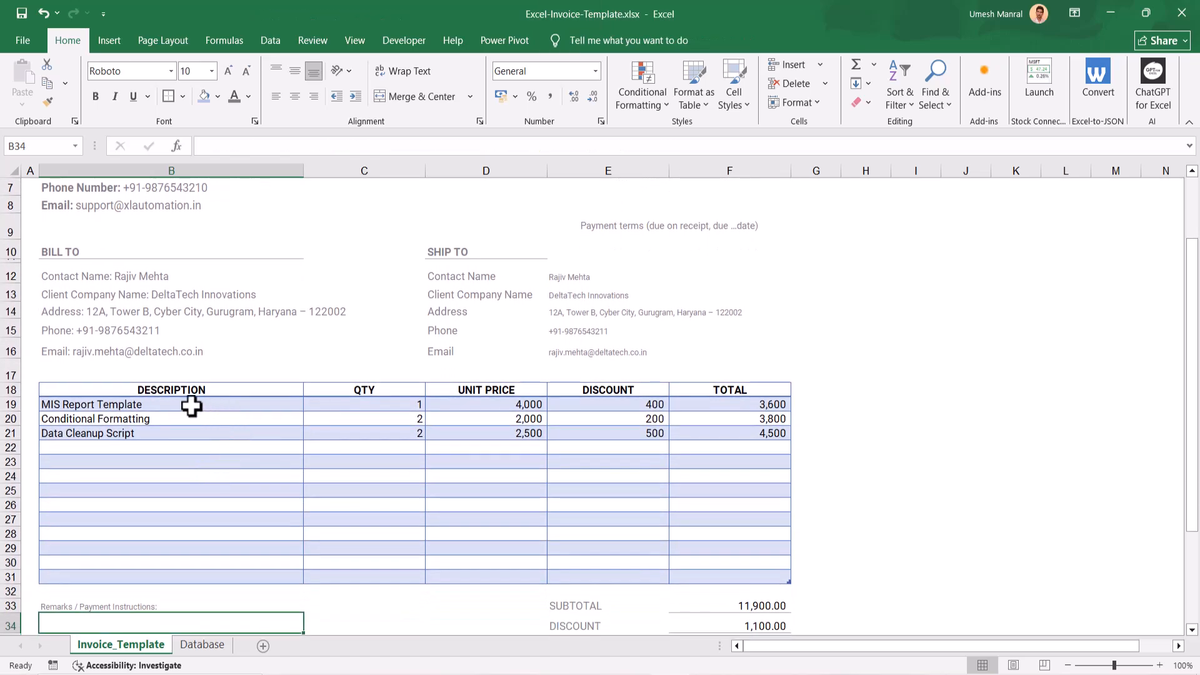
Examine the VLOOKUP lookup value, ROW()-18&$F$6, inside the IFERROR formula of the first Description cell, B19.
{"action": "left_click", "coordinate": [178, 404]}
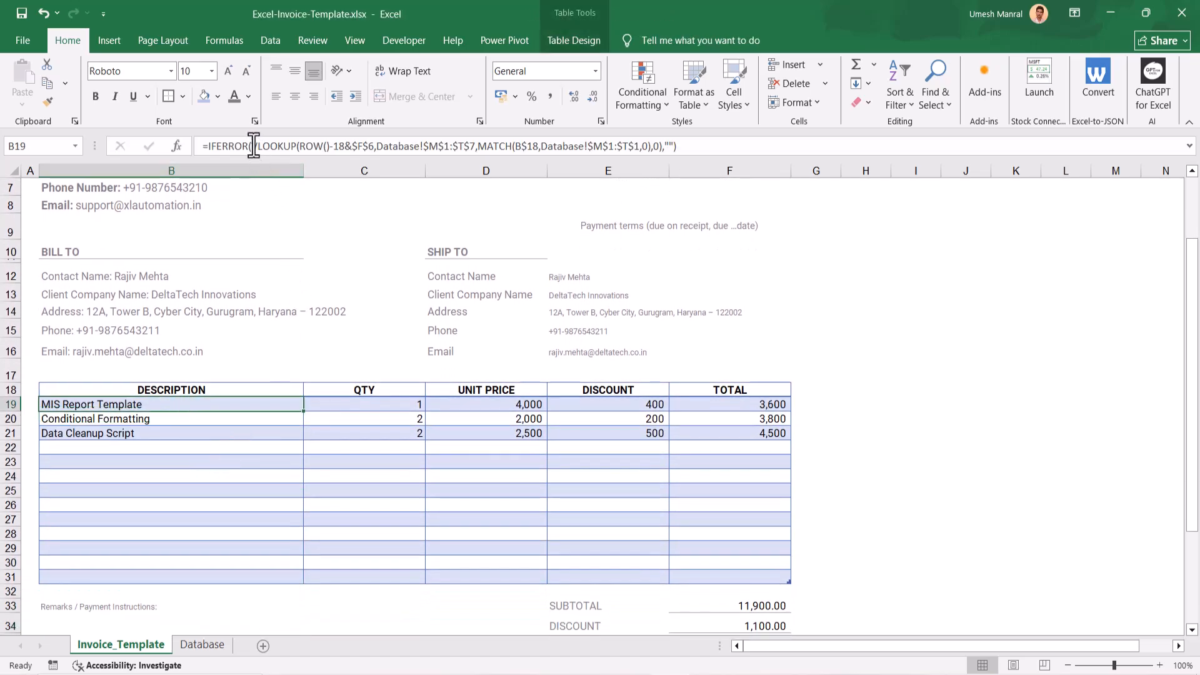
{"action": "left_click_drag", "start_coordinate": [251, 145], "coordinate": [341, 150]}
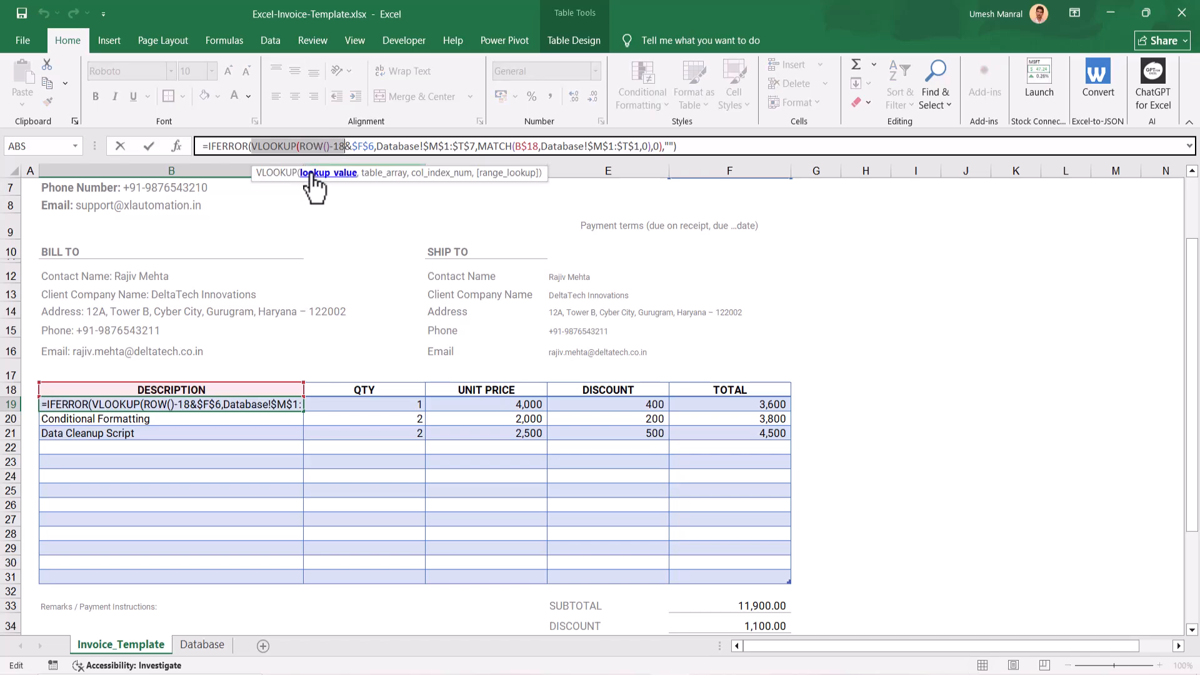
{"action": "left_click", "coordinate": [311, 174]}
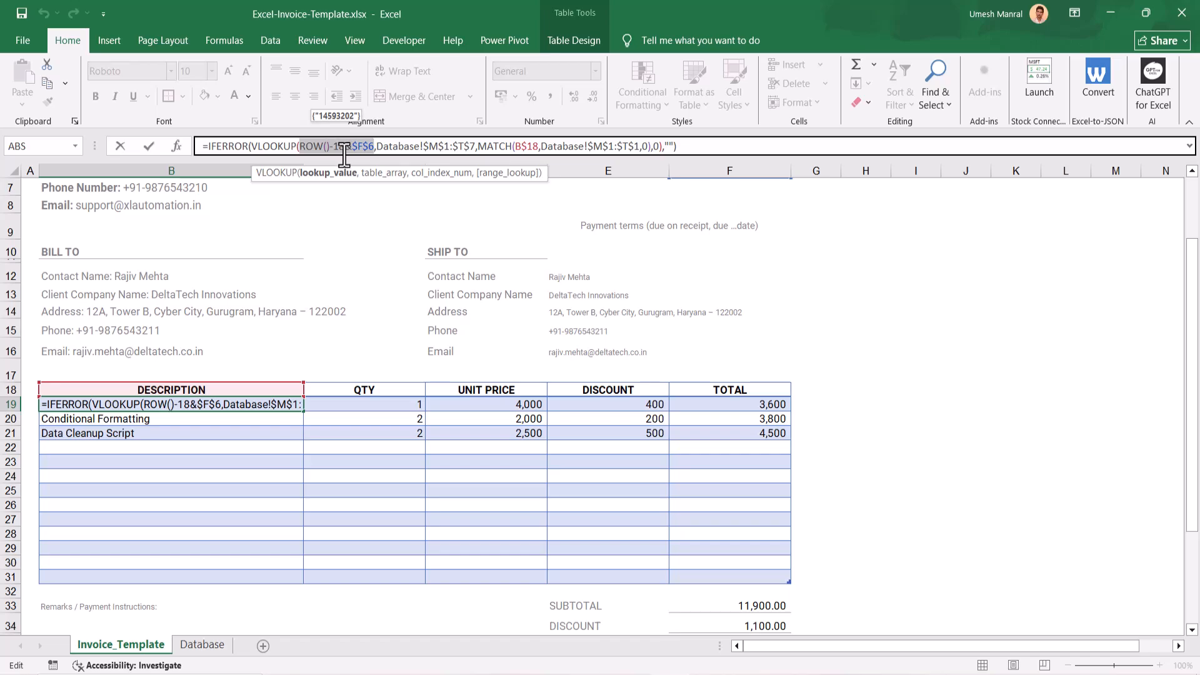
{"action": "key", "text": "Escape"}
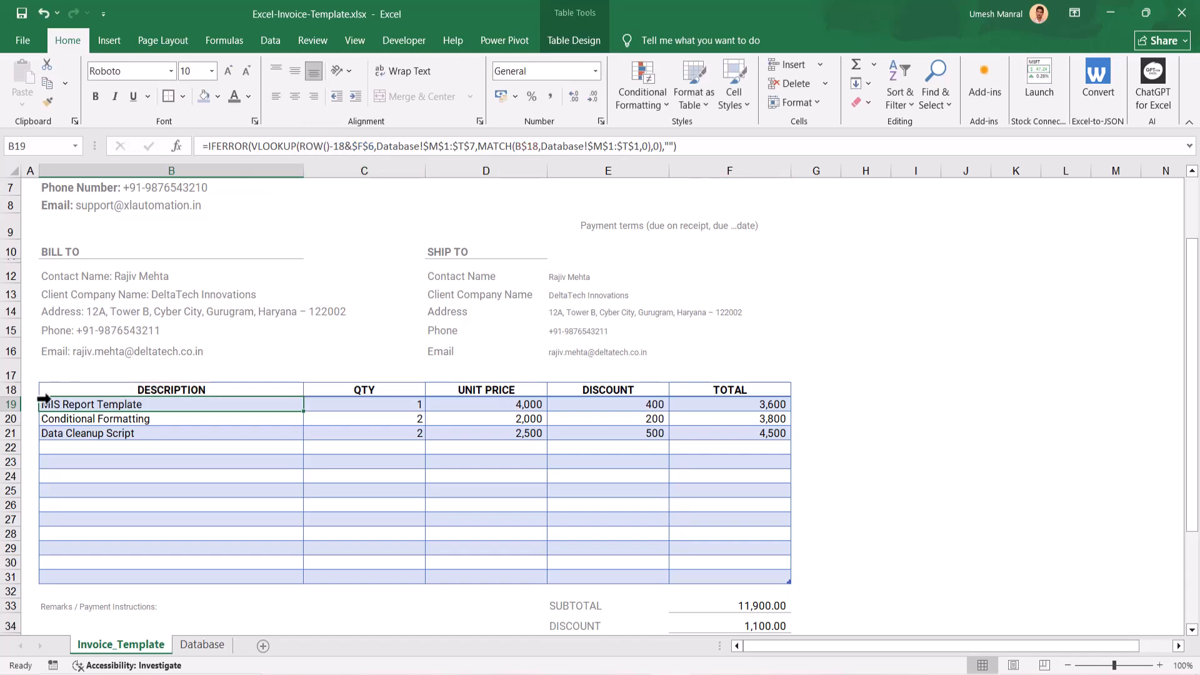
Enter the test formula =ROW() in cell A19 beside the first Description cell.
{"action": "left_click", "coordinate": [27, 405]}
{"action": "type", "text": "=row()"}
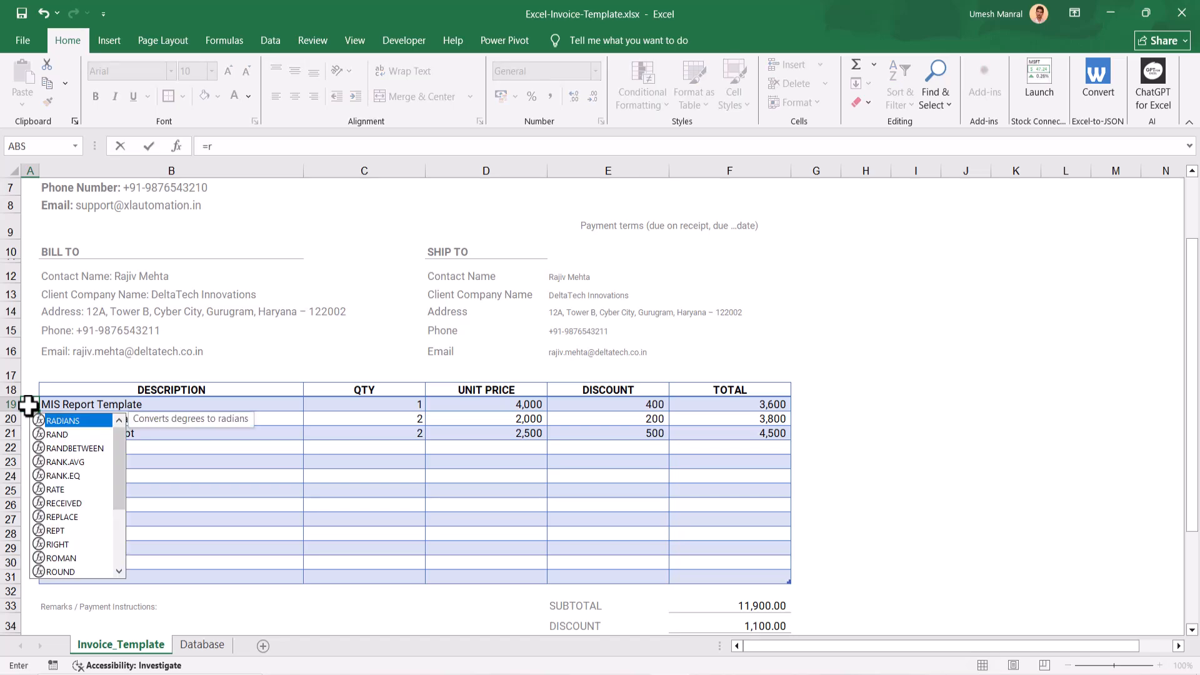
{"action": "key", "text": "ctrl+Return"}
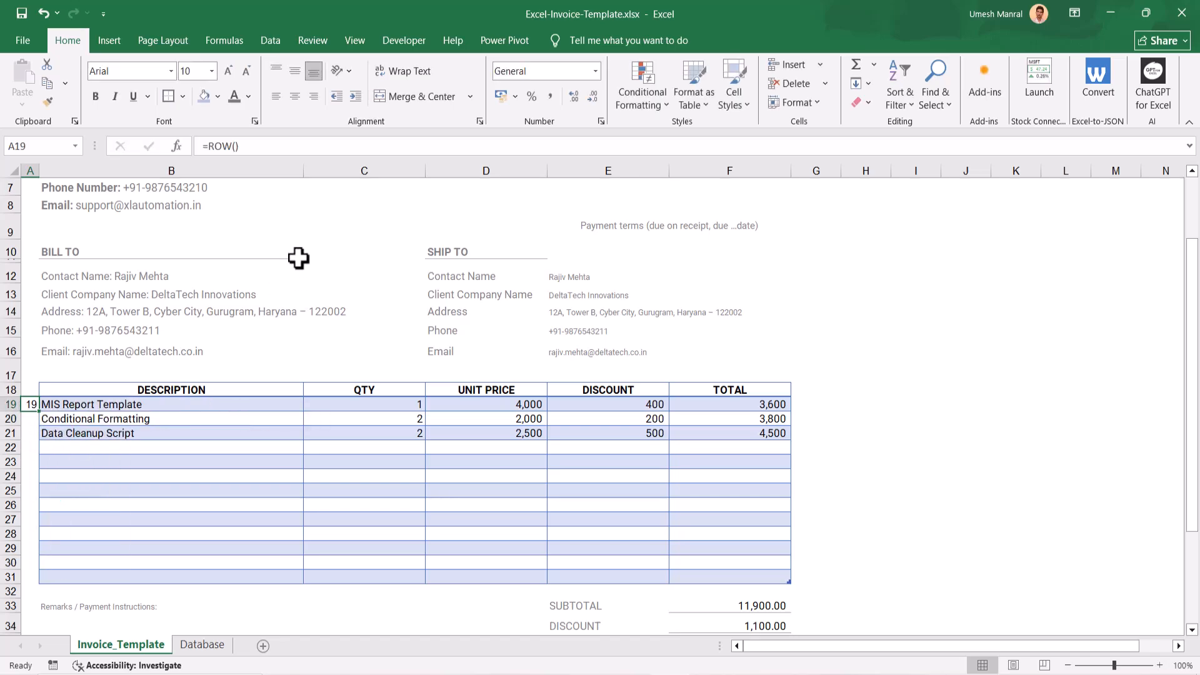
{"action": "left_click", "coordinate": [75, 404]}
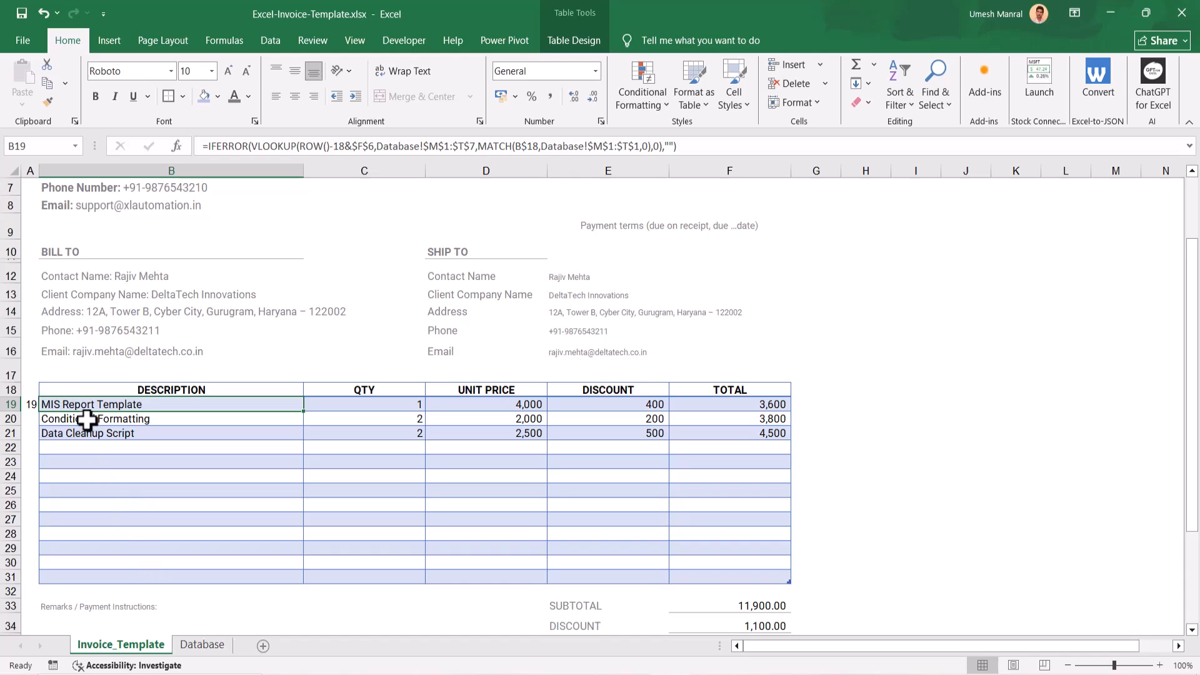
On the Database sheet, examine how the CONCAT formula in the Unique column joins the S. No and Invoice No values.
{"action": "left_click", "coordinate": [201, 643]}
{"action": "left_click", "coordinate": [809, 285]}
{"action": "key", "text": "ctrl+Up"}
{"action": "key", "text": "ctrl+Up"}
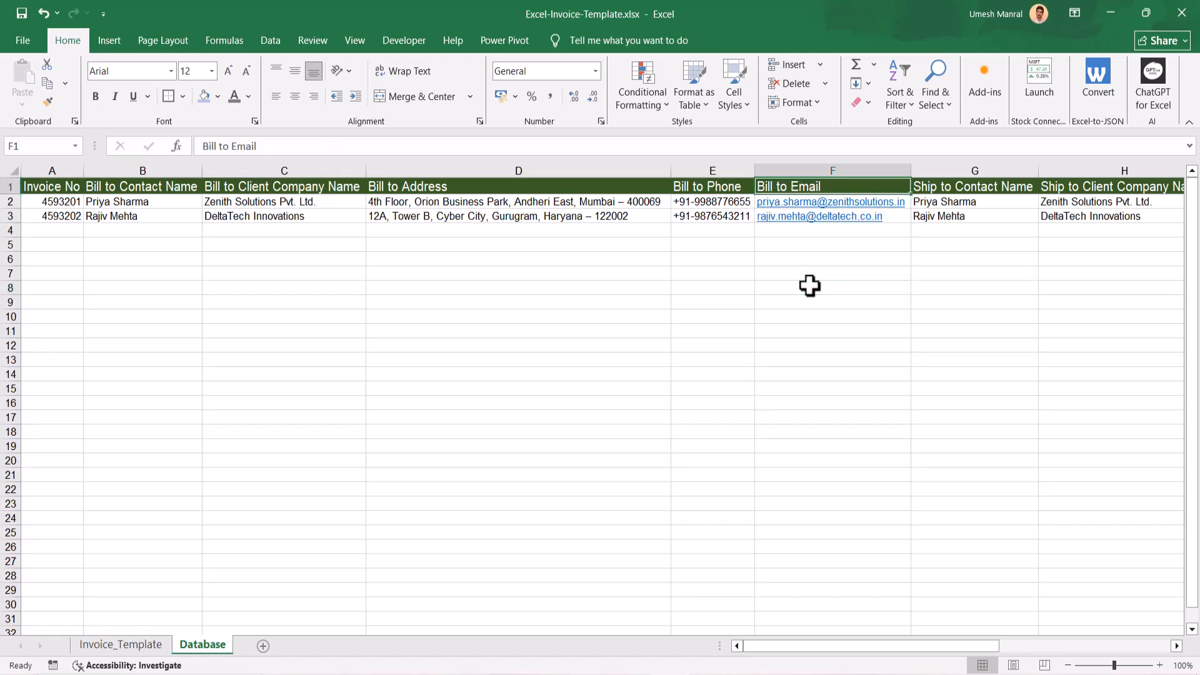
{"action": "key", "text": "Right"}
{"action": "key", "text": "Right"}
{"action": "key", "text": "Right"}
{"action": "key", "text": "Right"}
{"action": "key", "text": "Right"}
{"action": "key", "text": "Right"}
{"action": "key", "text": "Right"}
{"action": "key", "text": "Right"}
{"action": "key", "text": "Right"}
{"action": "key", "text": "Right"}
{"action": "key", "text": "Right"}
{"action": "key", "text": "Right"}
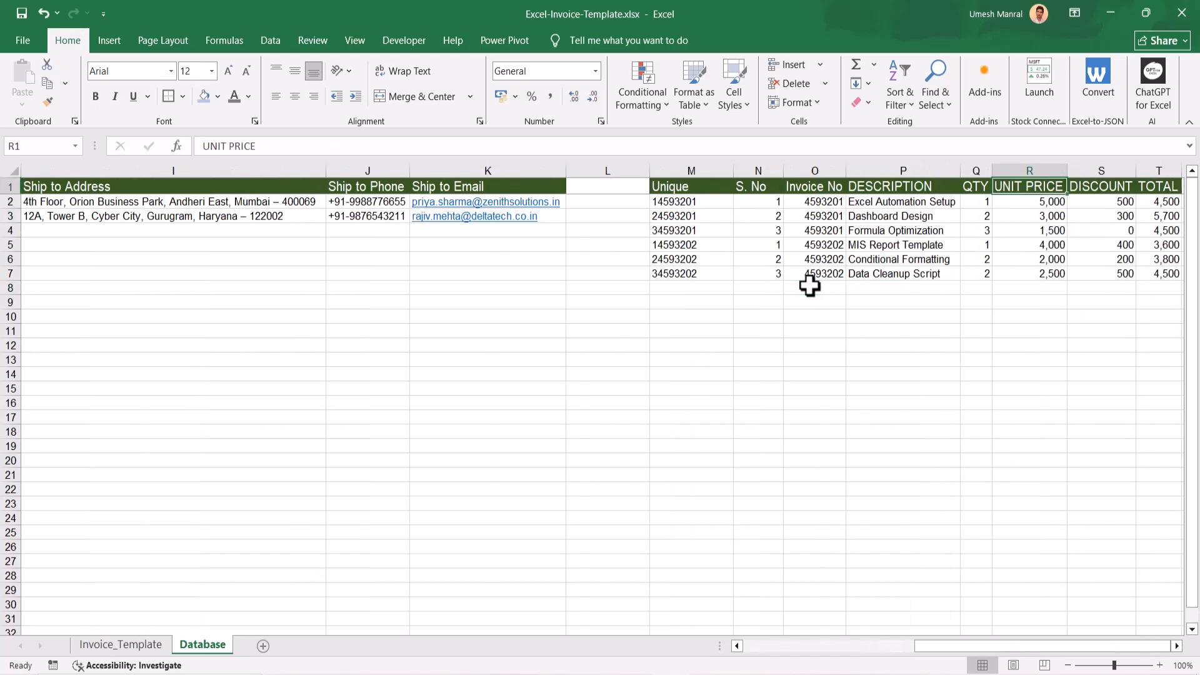
{"action": "left_click_drag", "start_coordinate": [760, 200], "coordinate": [751, 225]}
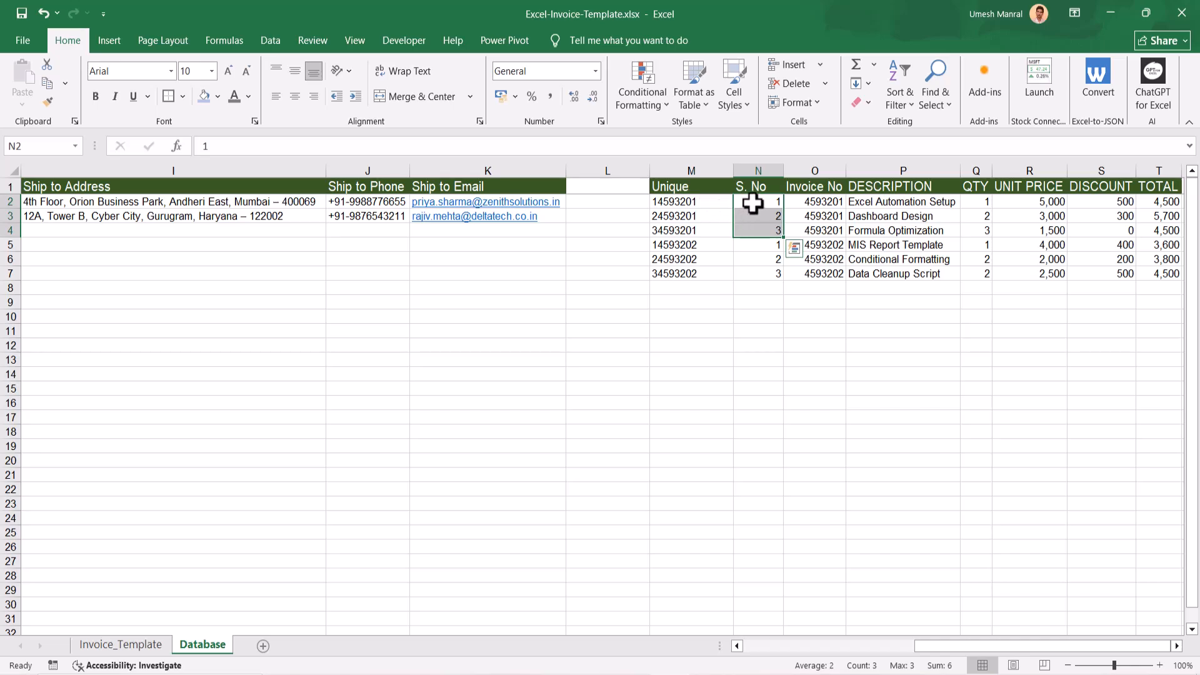
{"action": "left_click_drag", "start_coordinate": [686, 197], "coordinate": [687, 226]}
{"action": "left_click", "coordinate": [699, 203]}
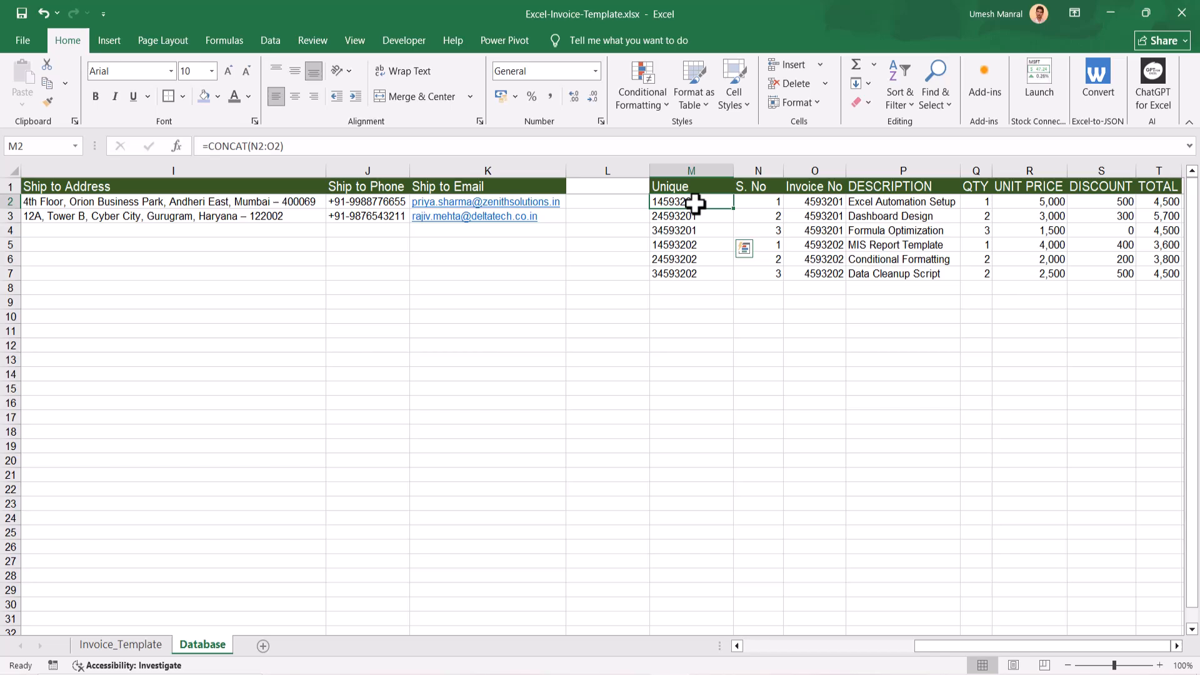
{"action": "left_click", "coordinate": [813, 201]}
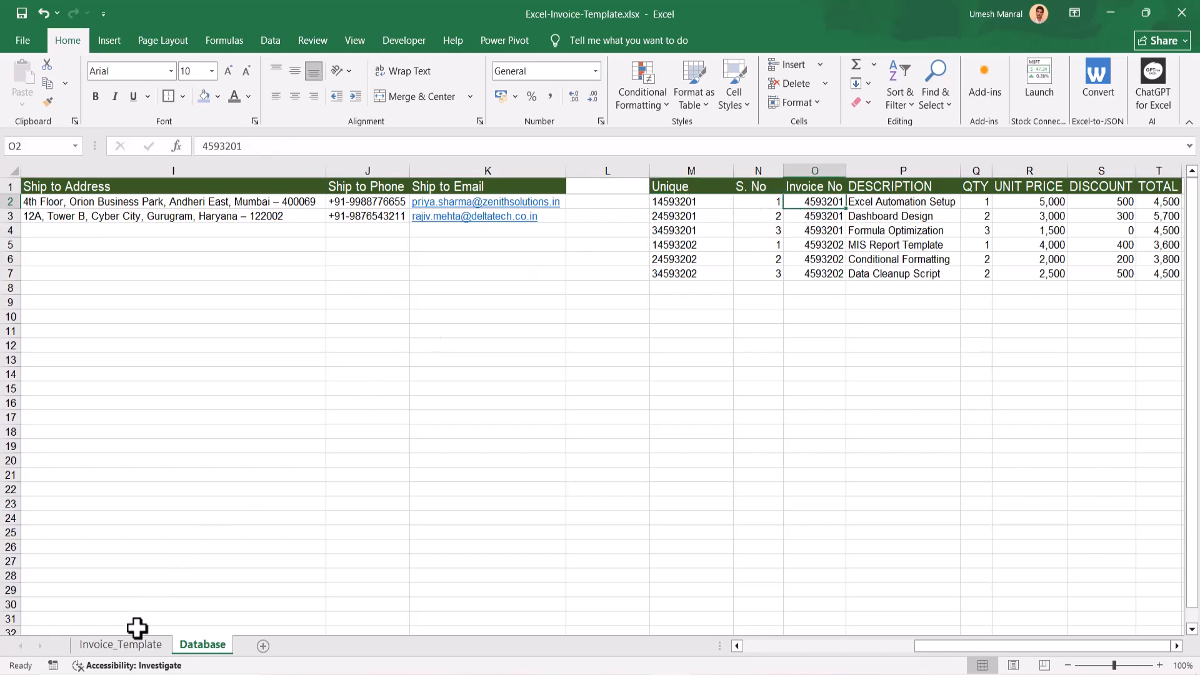
Clear the test ROW() formula from cell A19 on the Invoice_Template sheet.
{"action": "left_click", "coordinate": [125, 645]}
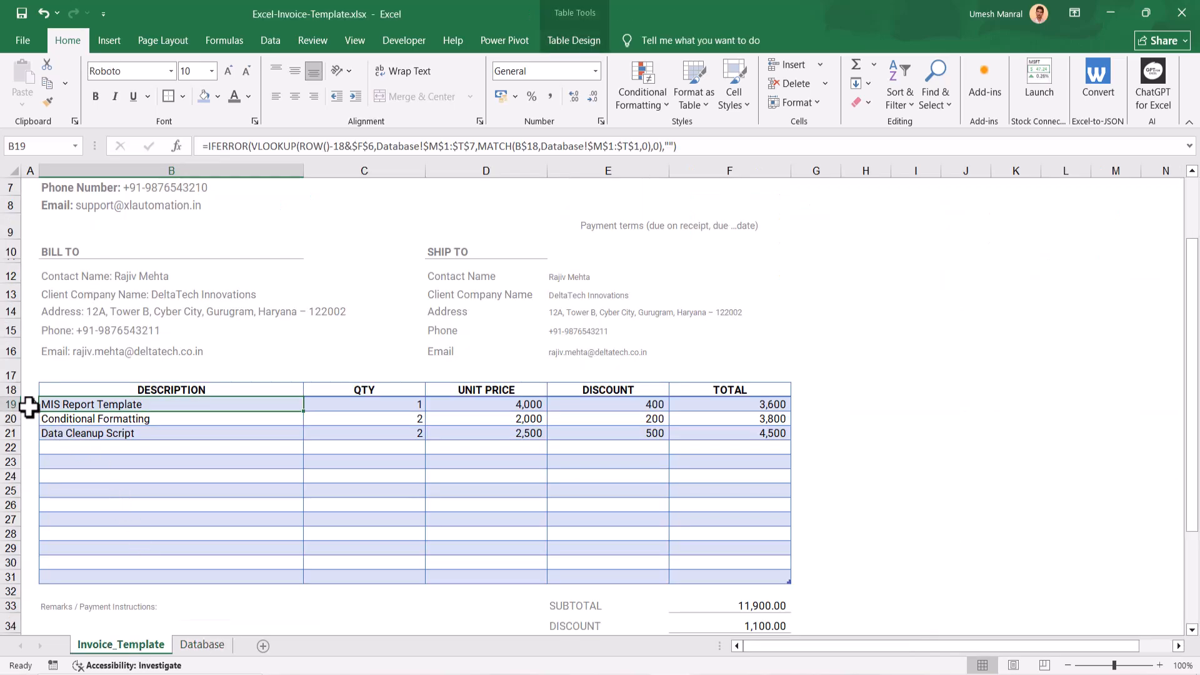
{"action": "left_click", "coordinate": [29, 406]}
{"action": "left_click", "coordinate": [69, 405]}
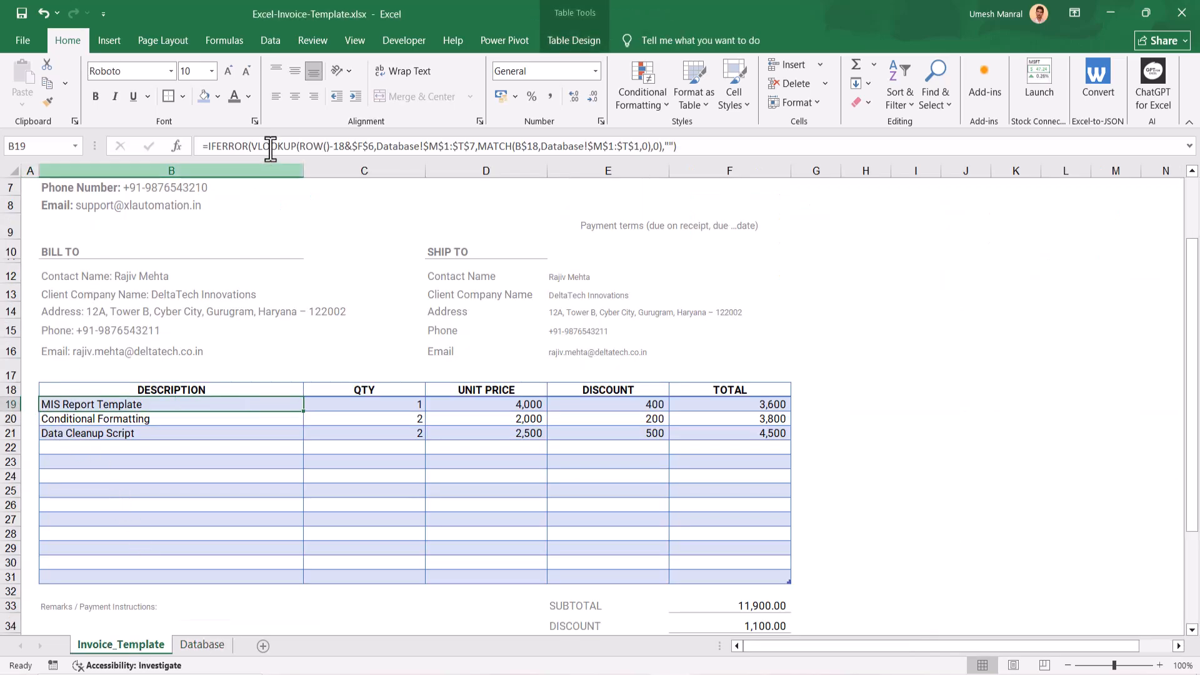
Examine the ROW()-18 and $F$6 parts of the lookup value in B19 and the Invoice No cell F6 it references.
{"action": "left_click", "coordinate": [256, 150]}
{"action": "left_click_drag", "start_coordinate": [253, 150], "coordinate": [347, 150]}
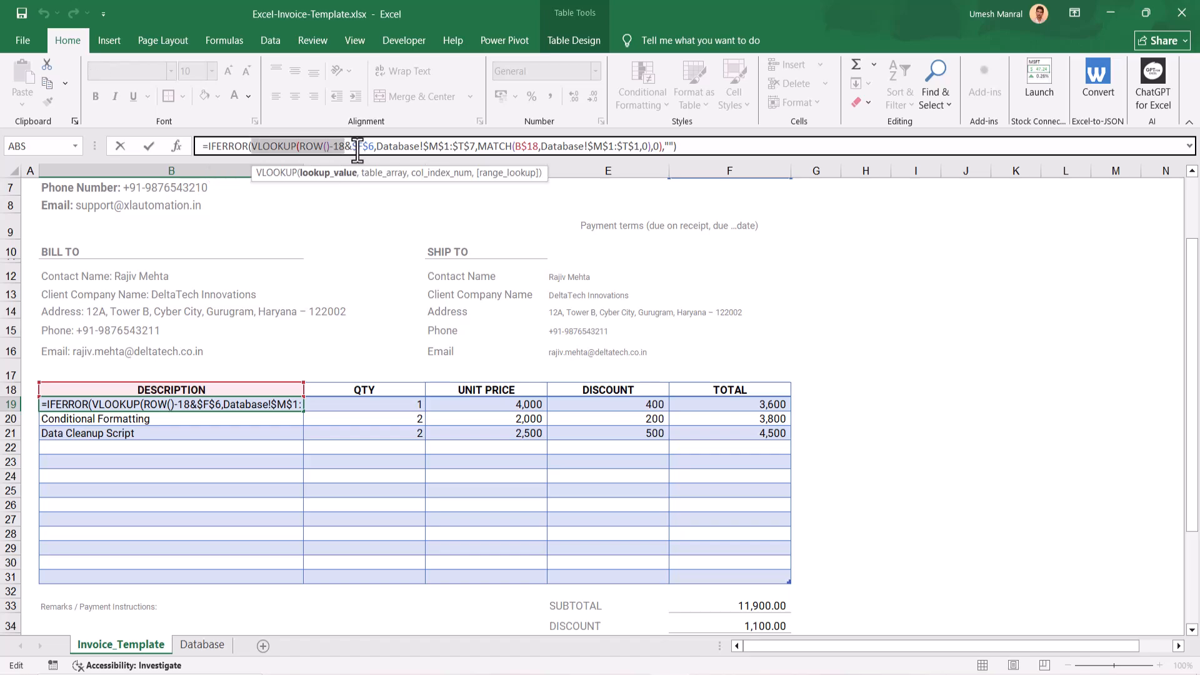
{"action": "left_click_drag", "start_coordinate": [352, 150], "coordinate": [381, 154]}
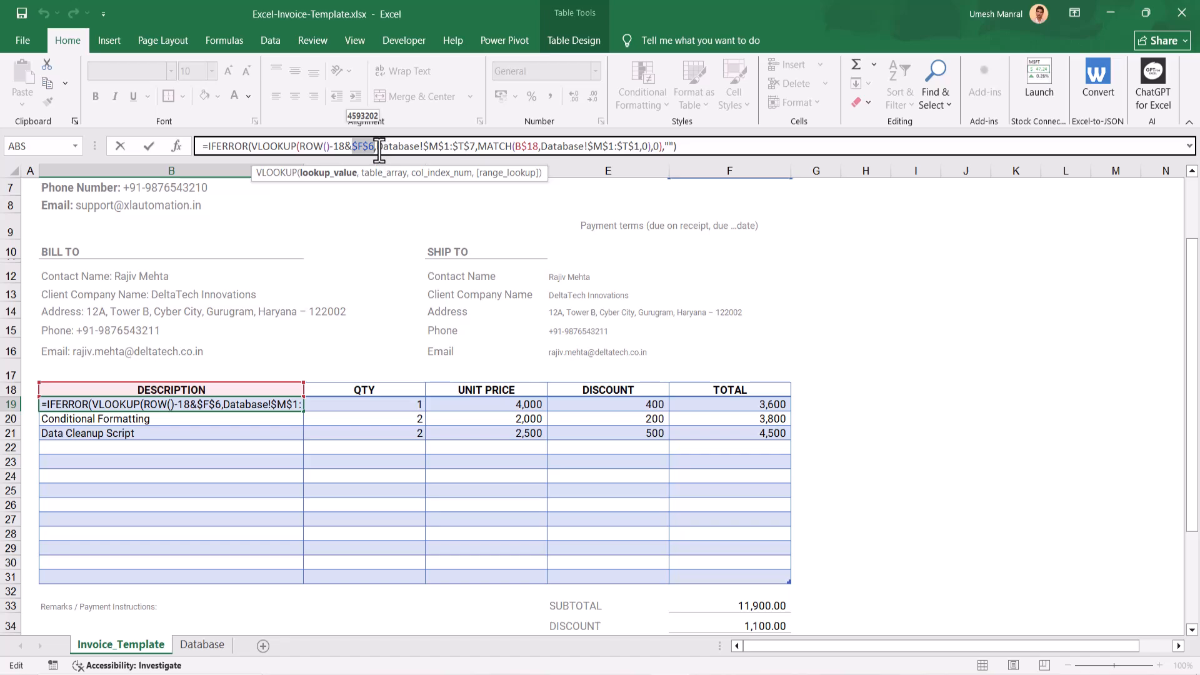
{"action": "left_click", "coordinate": [380, 150]}
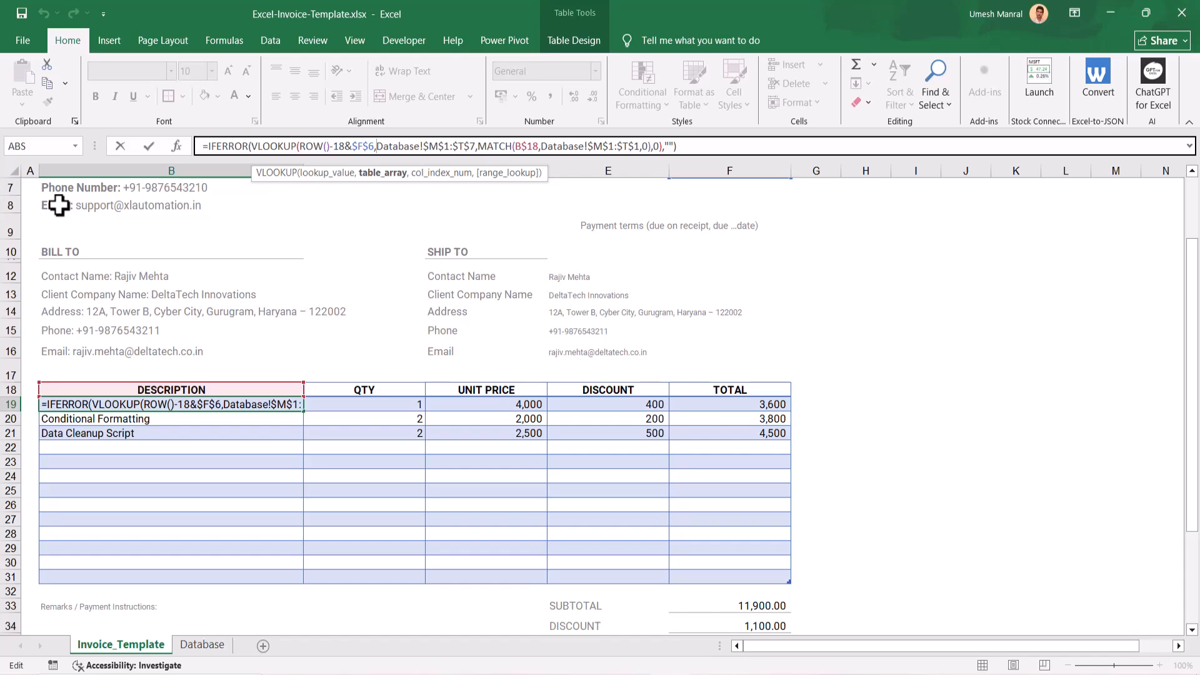
{"action": "key", "text": "Escape"}
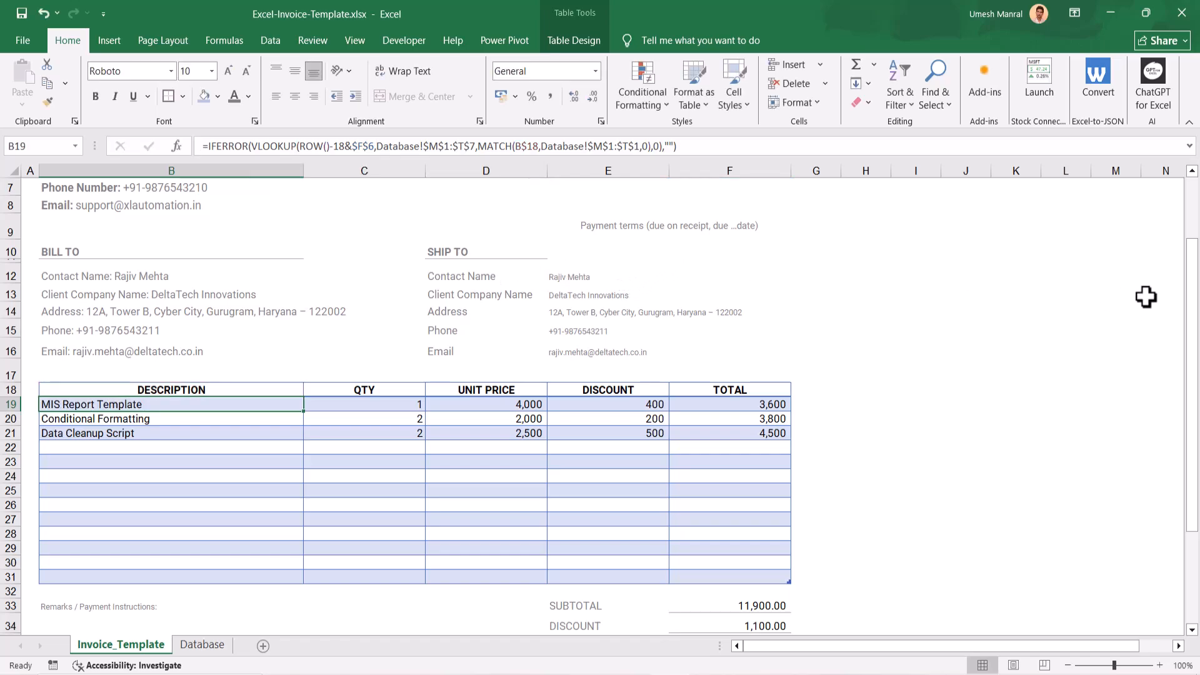
{"action": "scroll", "coordinate": [1195, 313], "scroll_direction": "up", "scroll_amount": 2}
{"action": "left_click", "coordinate": [706, 367]}
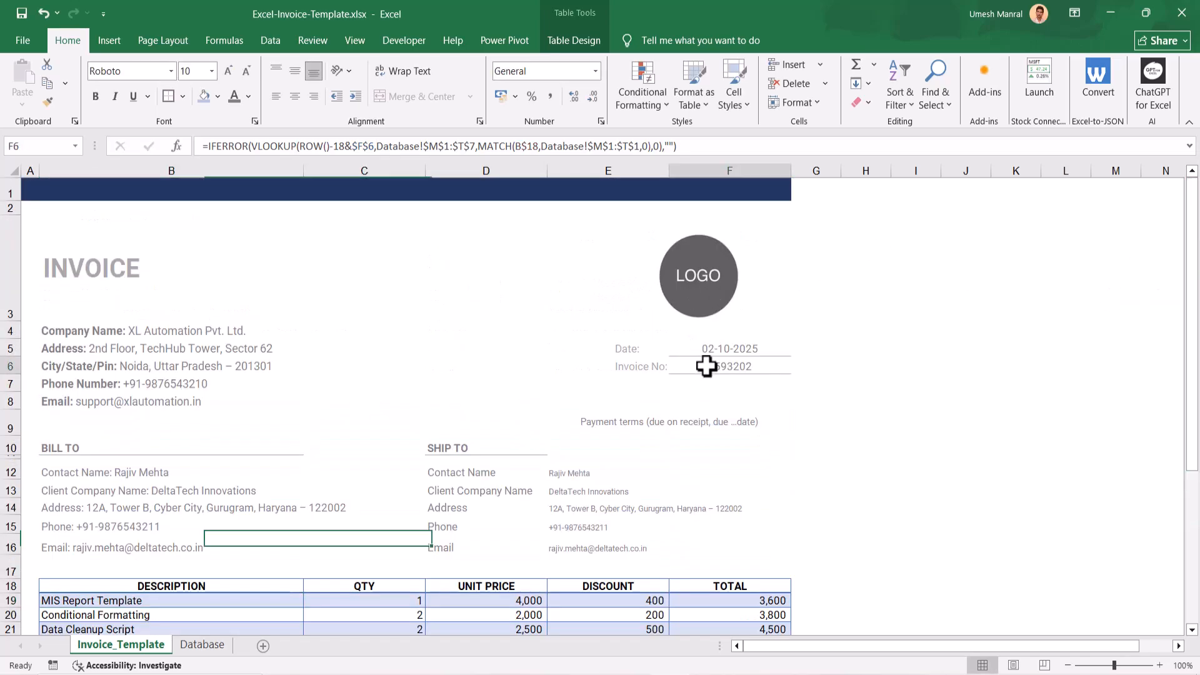
{"action": "scroll", "coordinate": [1193, 294], "scroll_direction": "down", "scroll_amount": 2}
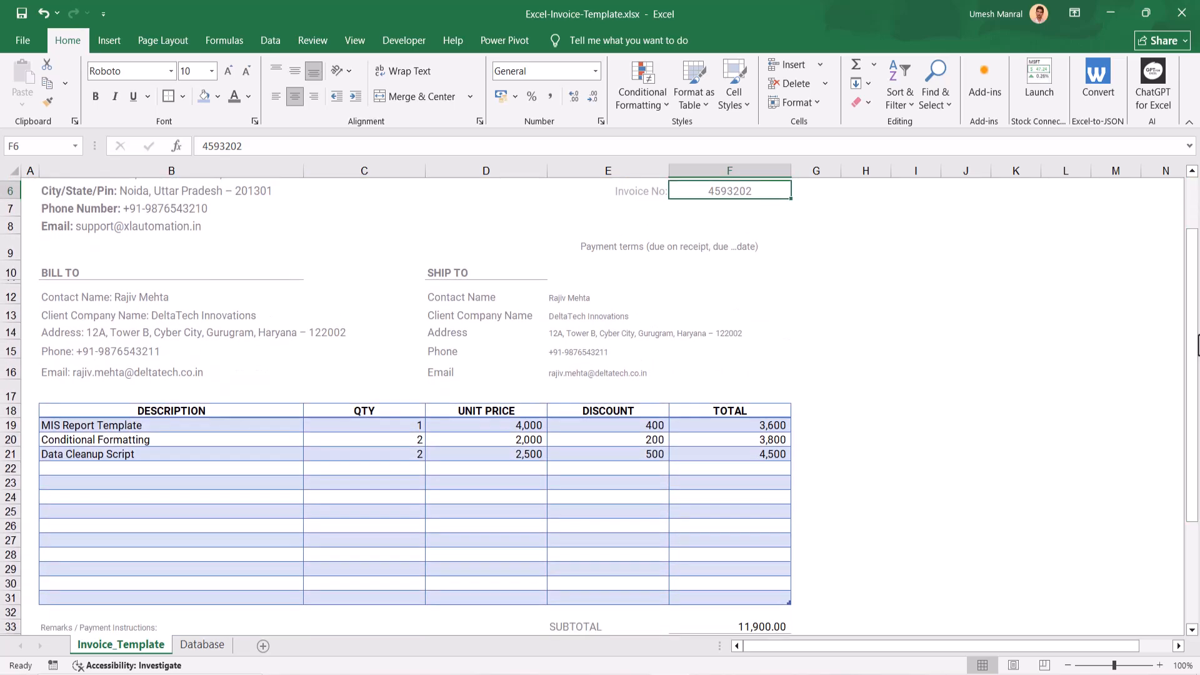
Examine the VLOOKUP table array argument, Database!$M$1:$T$7, in the B19 formula.
{"action": "left_click", "coordinate": [269, 428]}
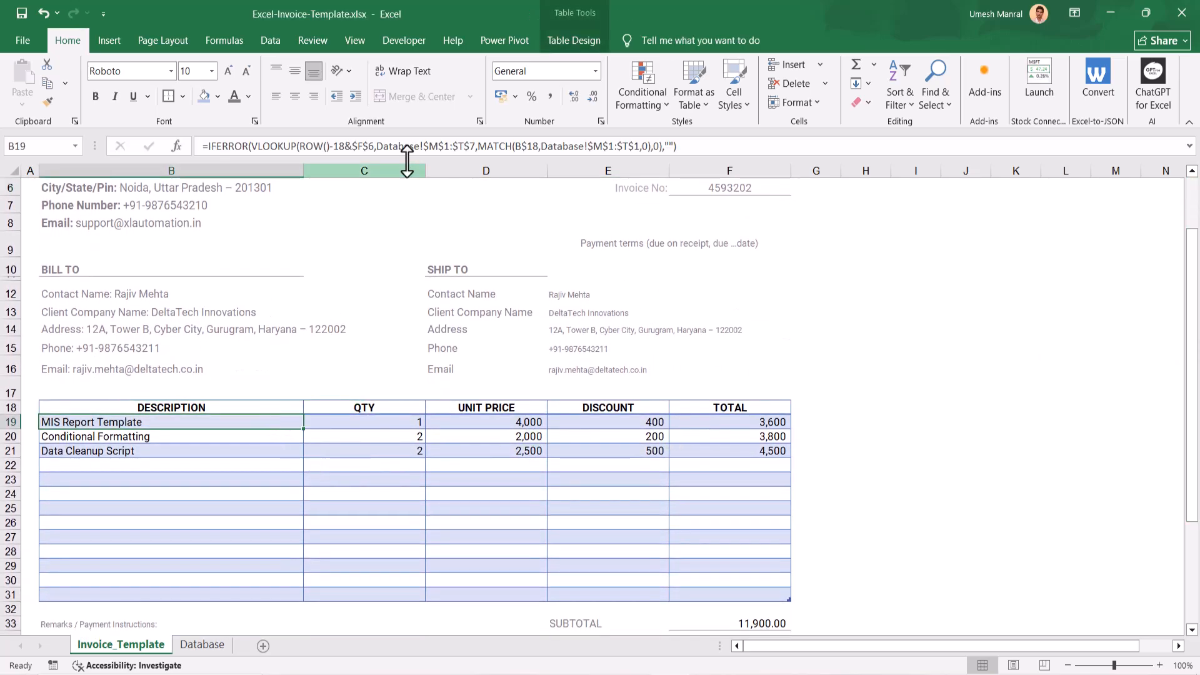
{"action": "left_click", "coordinate": [377, 146]}
{"action": "left_click_drag", "start_coordinate": [378, 146], "coordinate": [479, 146]}
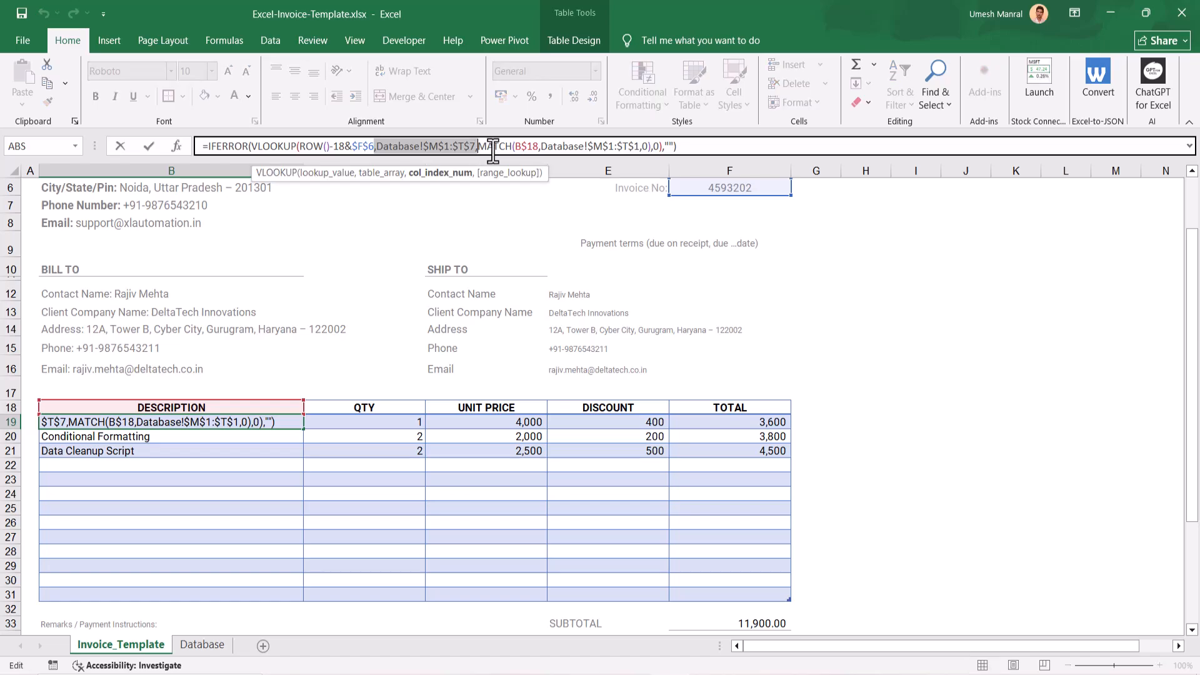
{"action": "key", "text": "Escape"}
On the Database sheet, review the line-item lookup range from the Unique header across to TOTAL and down its rows.
{"action": "left_click", "coordinate": [202, 644]}
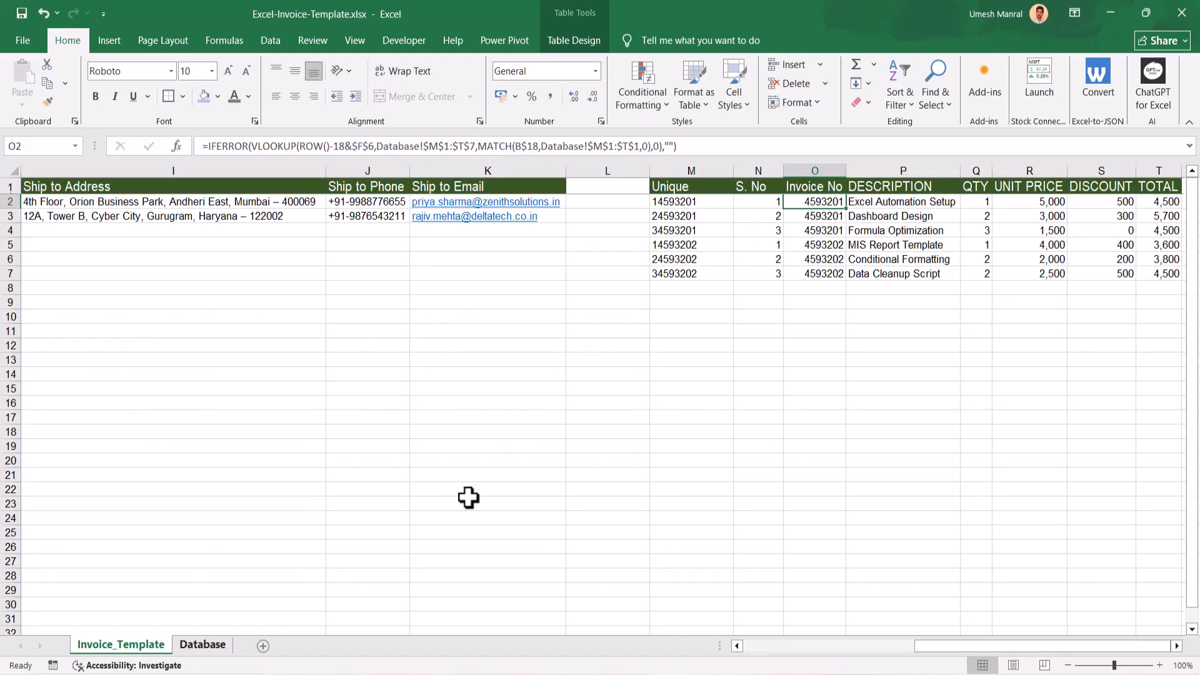
{"action": "key", "text": "Up"}
{"action": "key", "text": "Up"}
{"action": "key", "text": "Left"}
{"action": "key", "text": "Left"}
{"action": "key", "text": "Up"}
{"action": "key", "text": "Up"}
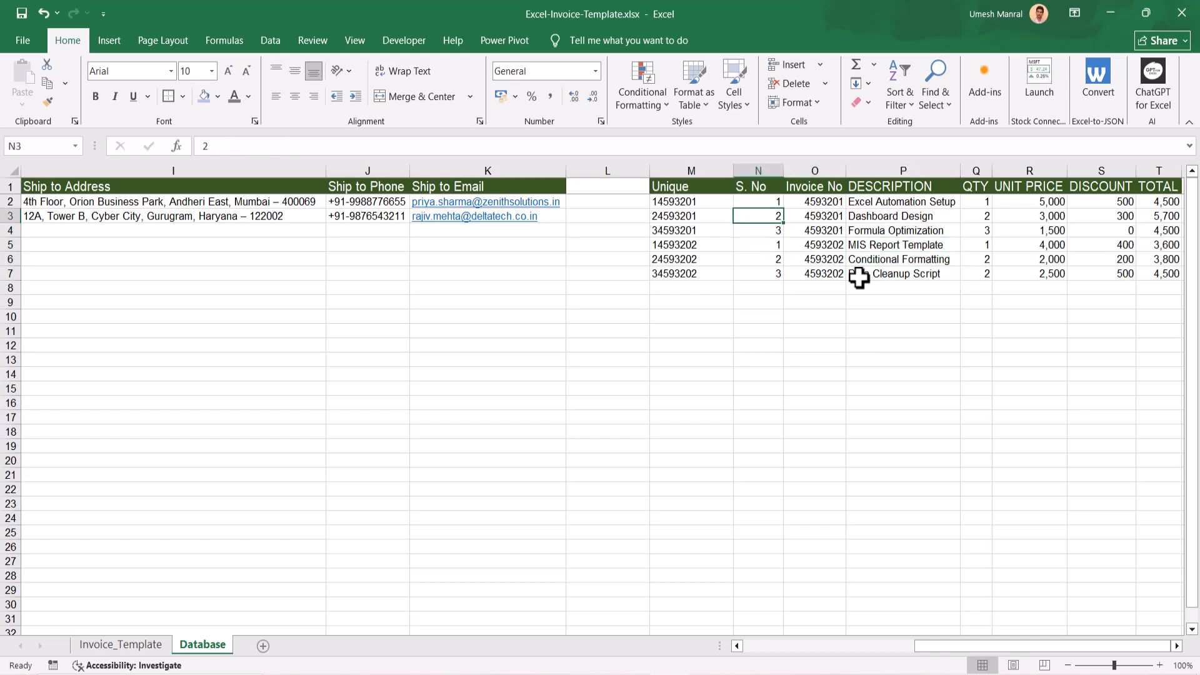
{"action": "key", "text": "Up"}
{"action": "key", "text": "Up"}
{"action": "key", "text": "Left"}
{"action": "key", "text": "ctrl+shift+Right"}
{"action": "key", "text": "shift+Down"}
{"action": "key", "text": "shift+Down"}
{"action": "key", "text": "shift+Down"}
{"action": "key", "text": "shift+Down"}
{"action": "key", "text": "shift+Down"}
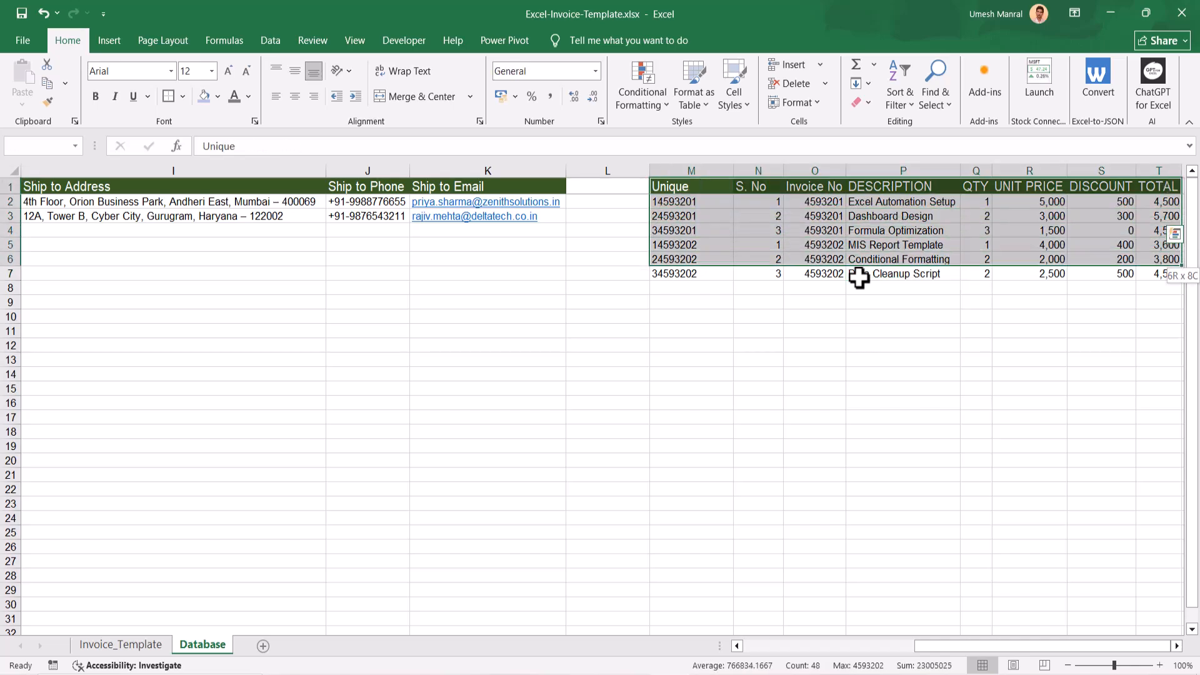
{"action": "key", "text": "shift+Down"}
{"action": "key", "text": "shift+Down"}
{"action": "key", "text": "shift+Down"}
{"action": "key", "text": "shift+Down"}
{"action": "key", "text": "shift+Down"}
{"action": "key", "text": "shift+Down"}
{"action": "key", "text": "Up"}
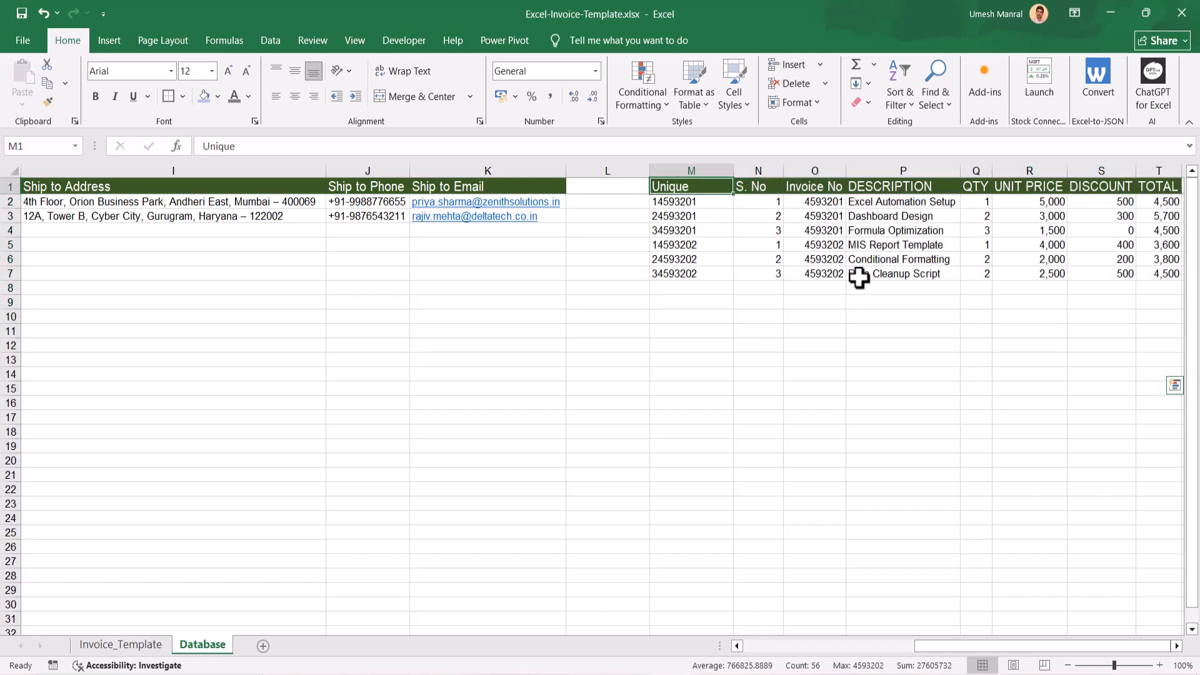
Examine the MATCH column index argument in B19 and the Database header row M1:T1 it searches.
{"action": "left_click", "coordinate": [141, 646]}
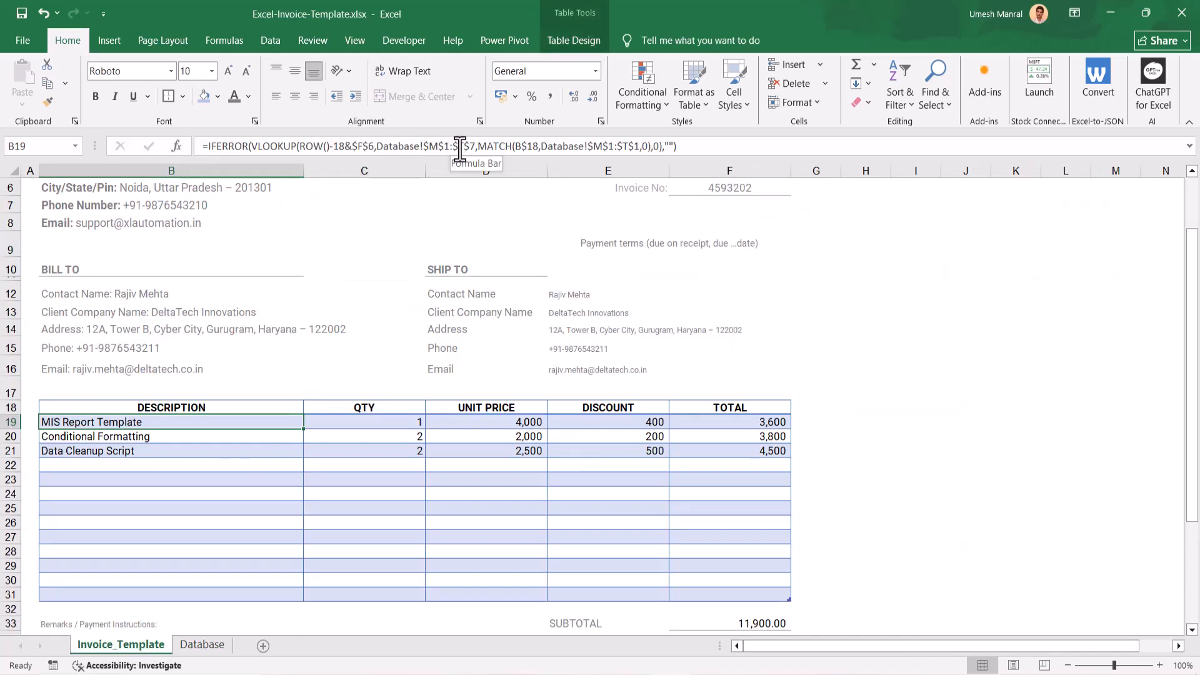
{"action": "left_click_drag", "start_coordinate": [480, 147], "coordinate": [653, 149]}
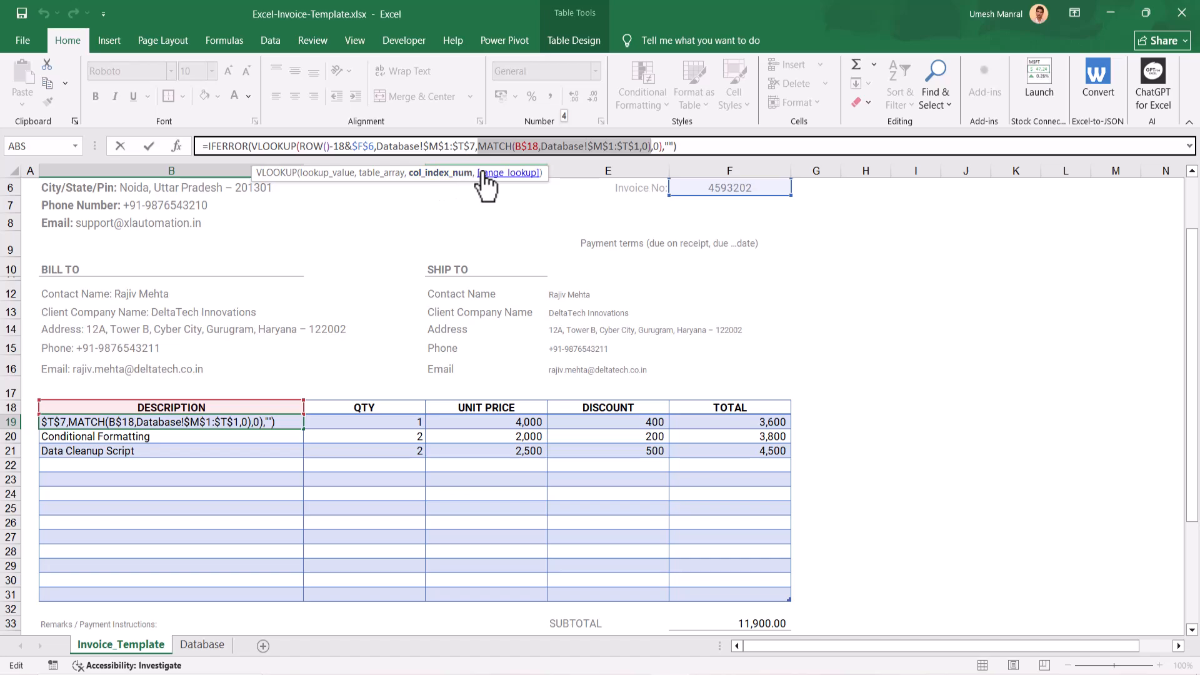
{"action": "key", "text": "Return"}
{"action": "left_click", "coordinate": [194, 646]}
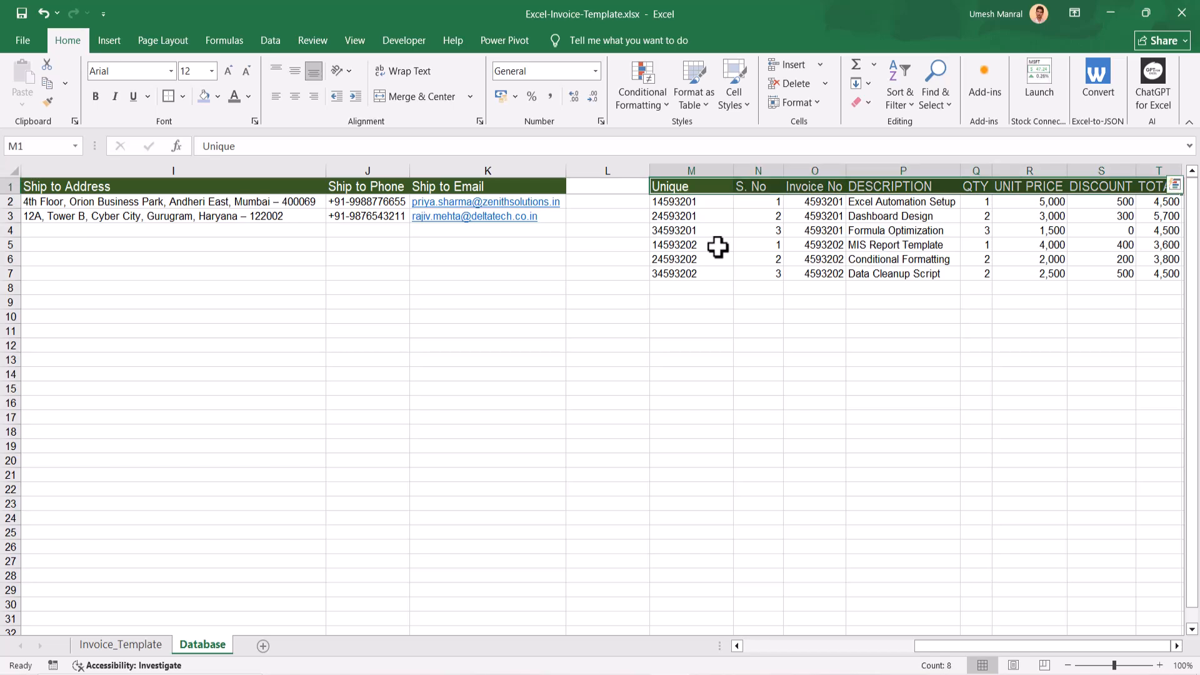
{"action": "left_click", "coordinate": [145, 647]}
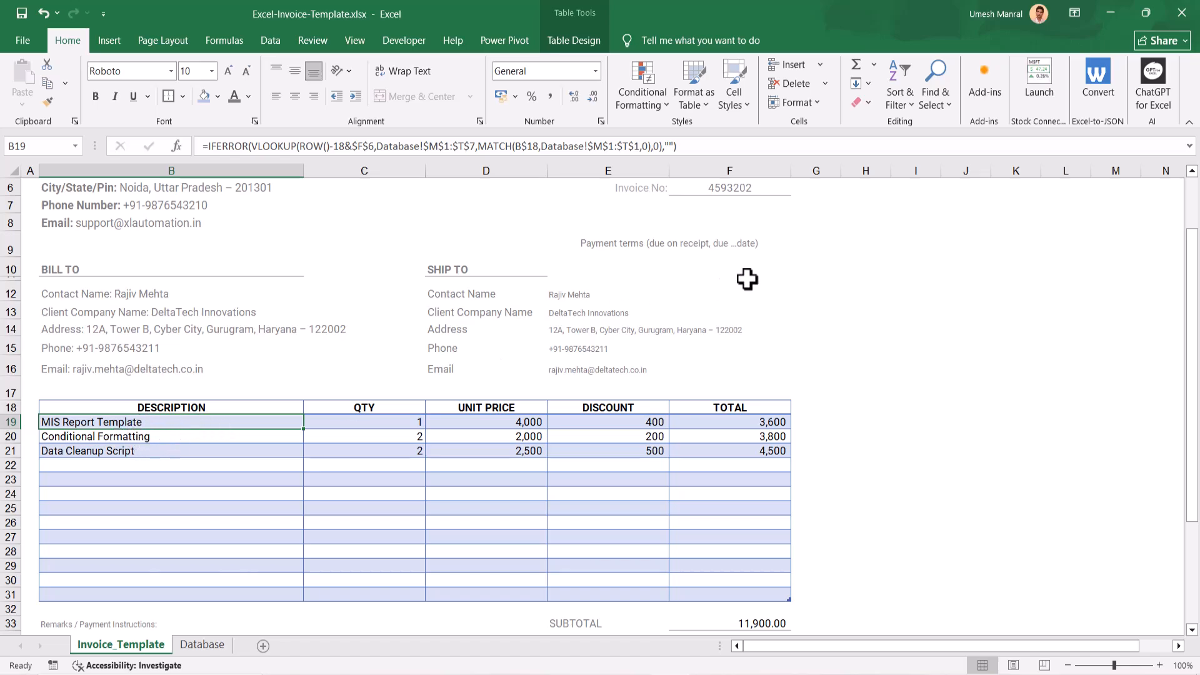
Review the Invoice No cell F6 and the lookup formulas in the line-item table's QTY and UNIT PRICE columns through to TOTAL.
{"action": "left_click", "coordinate": [725, 188]}
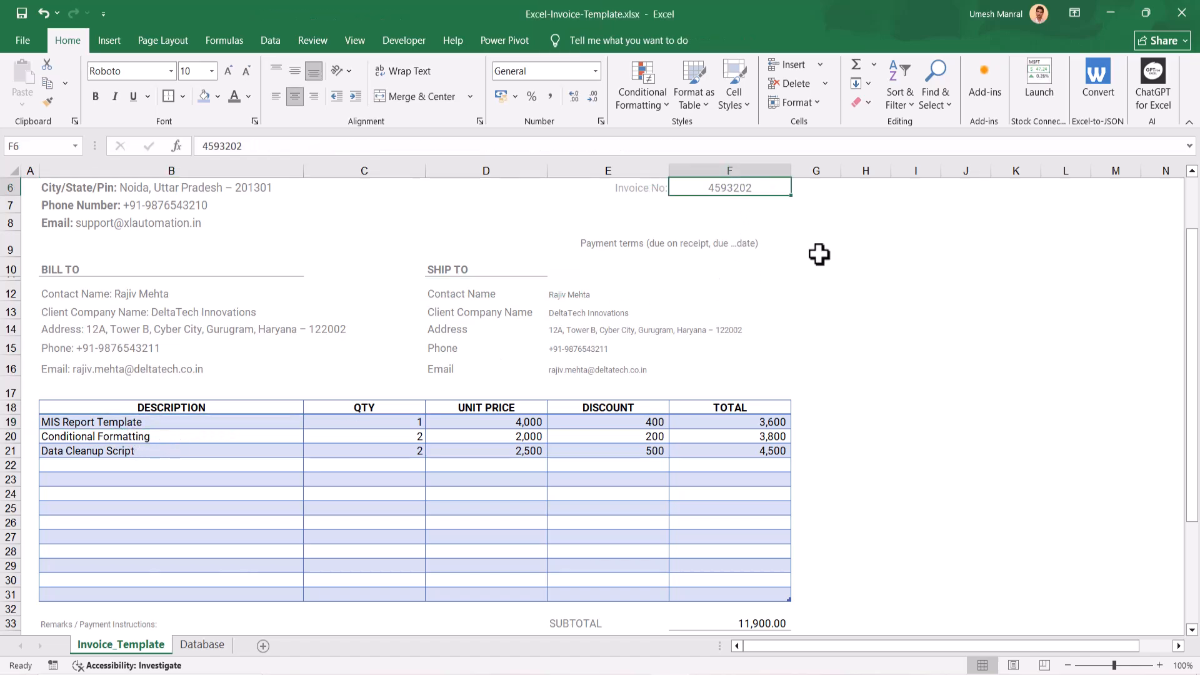
{"action": "left_click", "coordinate": [374, 421]}
{"action": "left_click", "coordinate": [536, 420]}
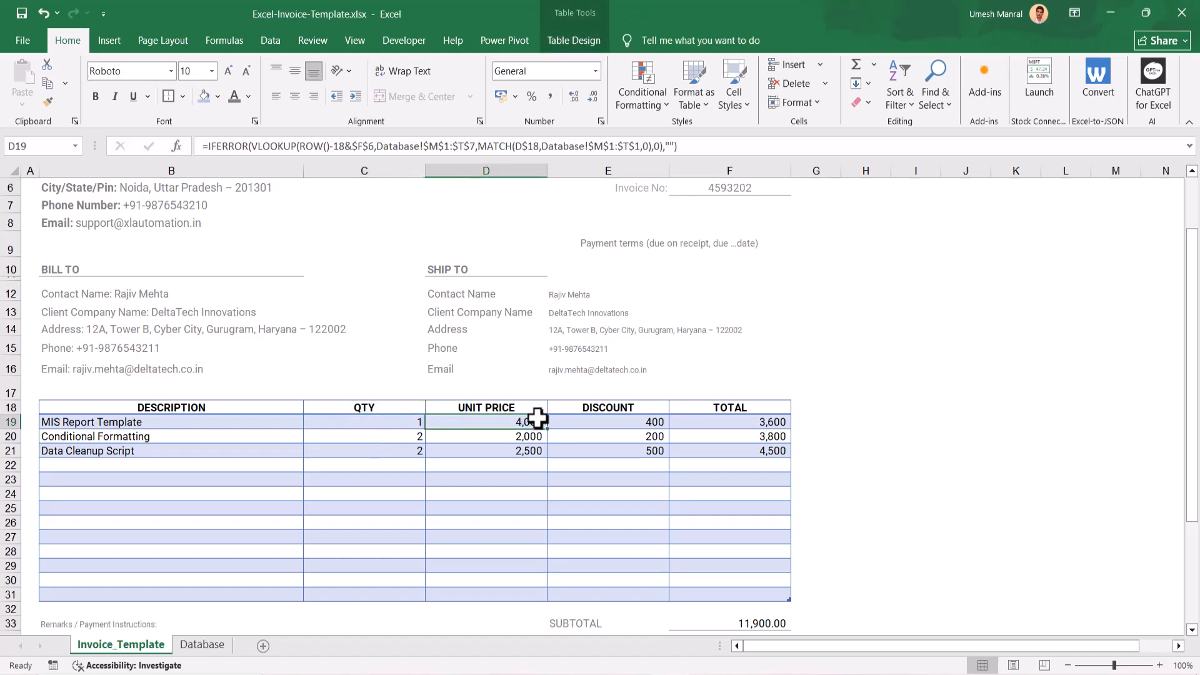
{"action": "left_click_drag", "start_coordinate": [538, 417], "coordinate": [755, 436]}
{"action": "left_click", "coordinate": [909, 450]}
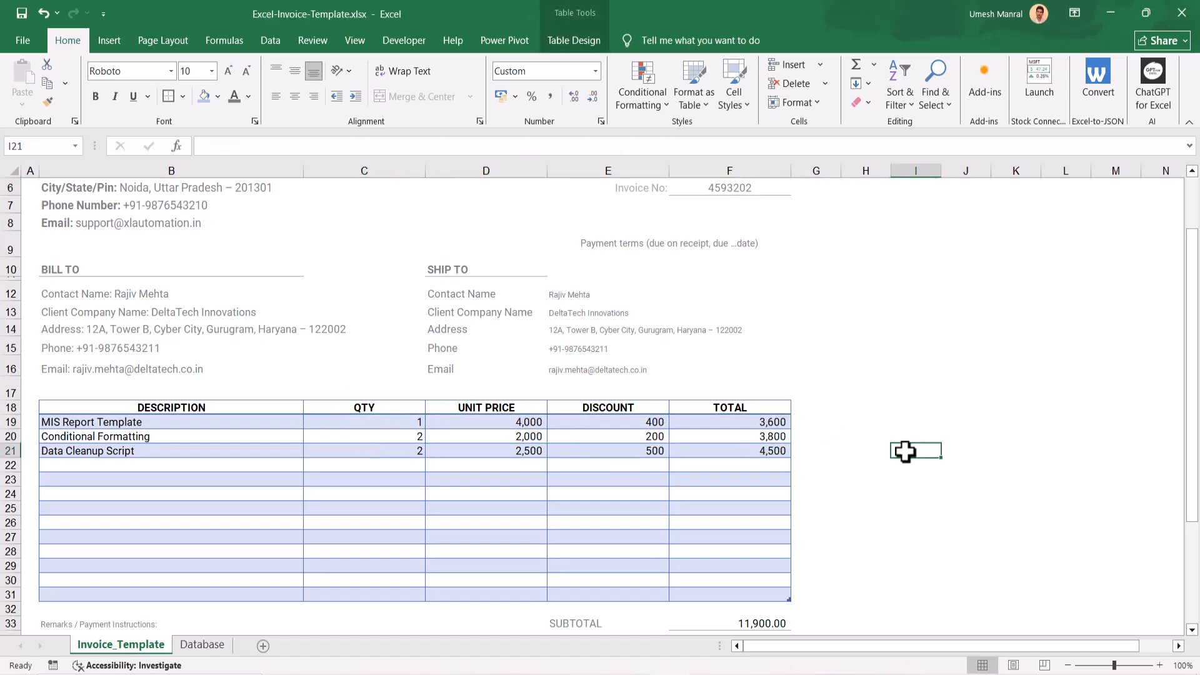
Examine the function number and Table7[TOTAL] reference of the SUBTOTAL formula in F33.
{"action": "left_click_drag", "start_coordinate": [1193, 393], "coordinate": [1197, 478]}
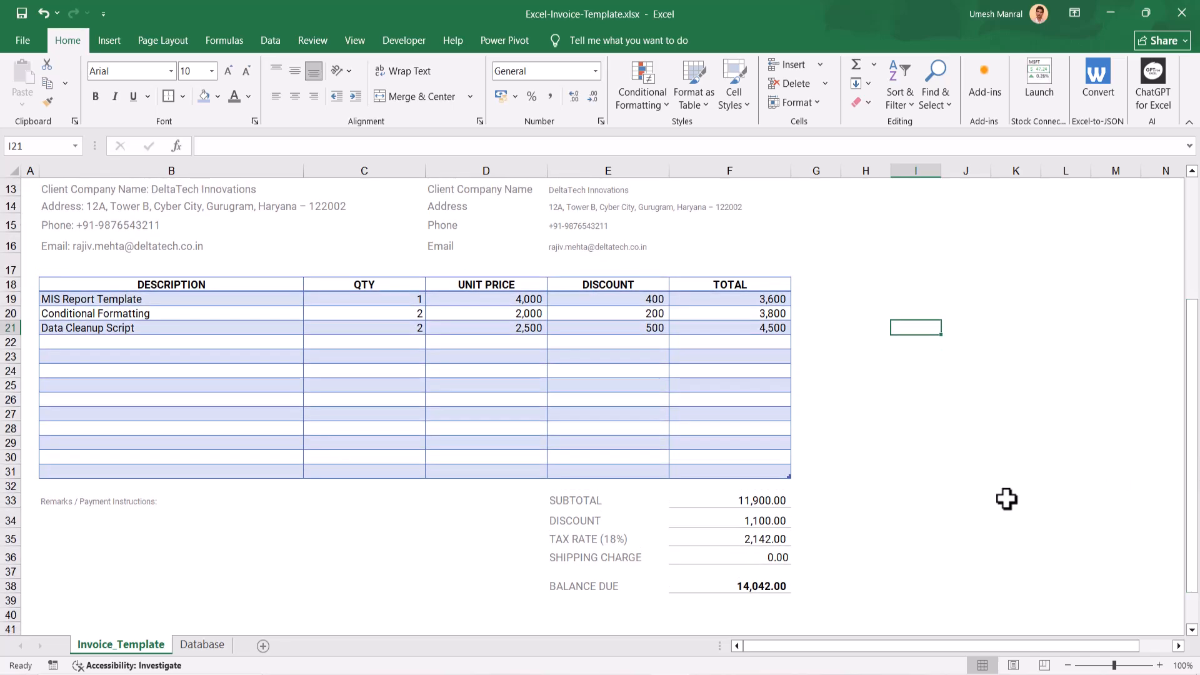
{"action": "left_click", "coordinate": [739, 500]}
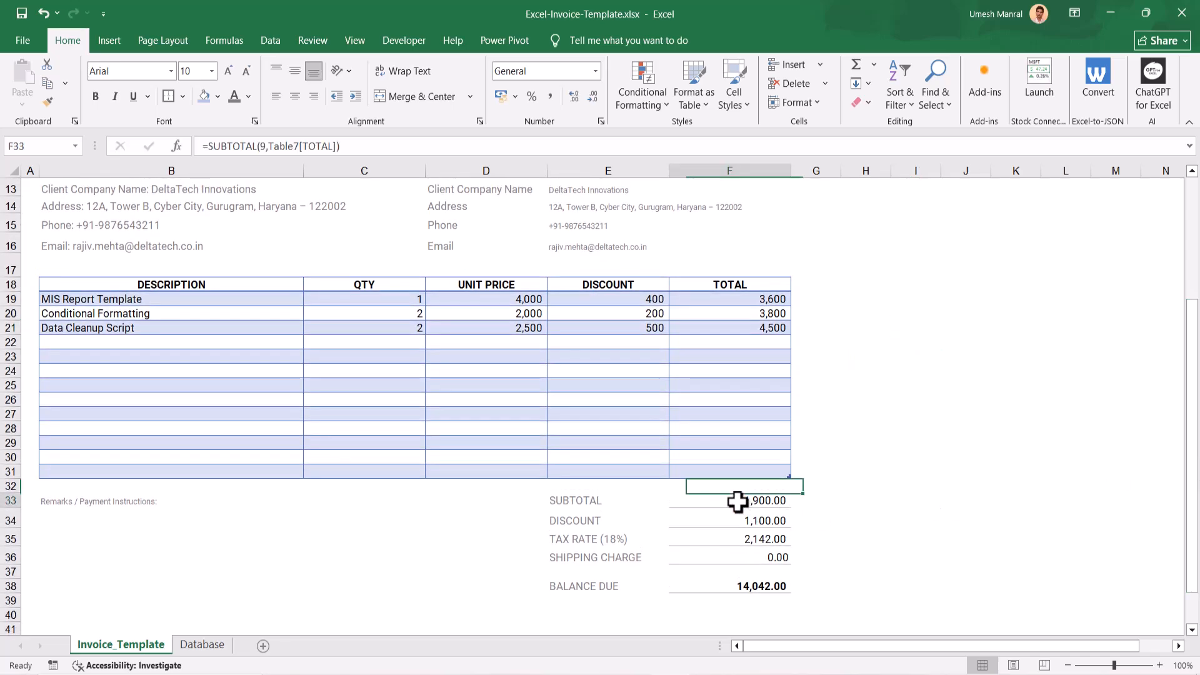
{"action": "left_click", "coordinate": [268, 146]}
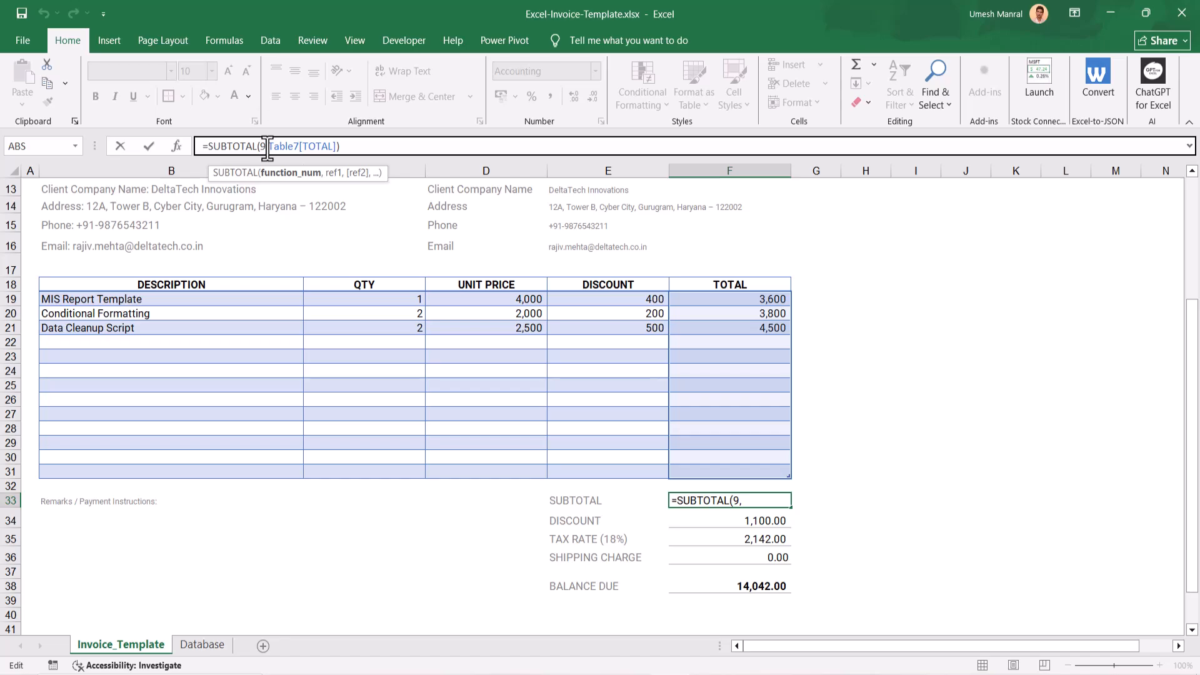
{"action": "double_click", "coordinate": [271, 146]}
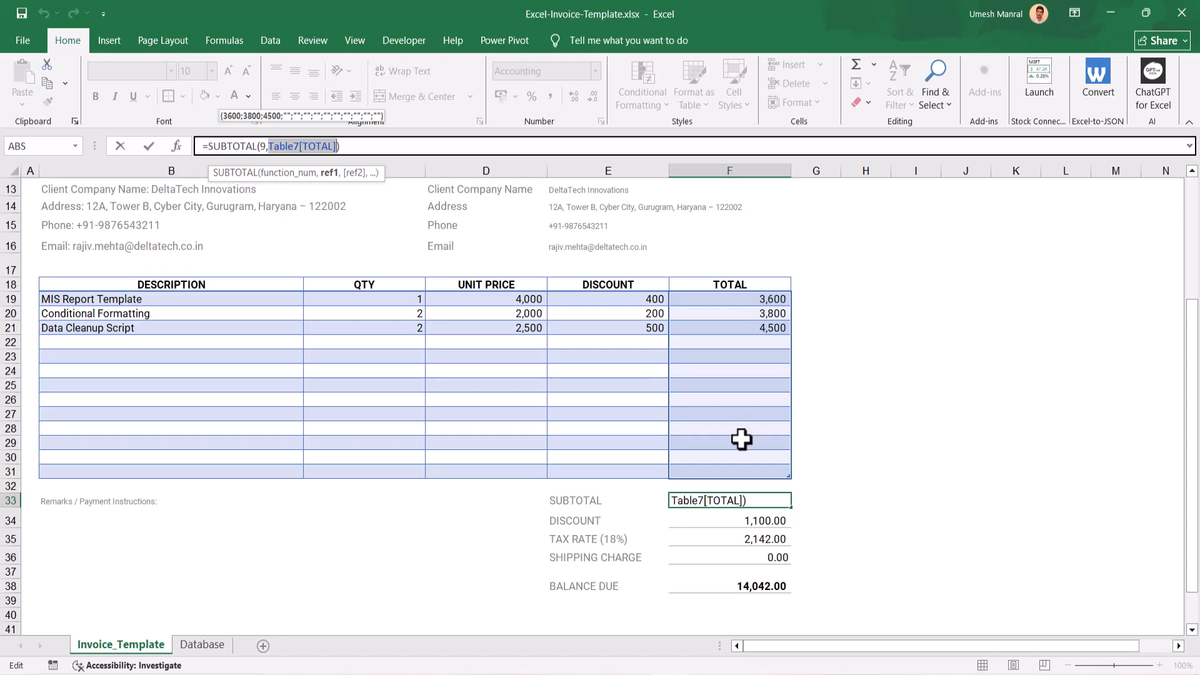
{"action": "key", "text": "ctrl+Return"}
Examine the SUBTOTAL formula for DISCOUNT in F34 and the 18% tax formula in F35.
{"action": "left_click", "coordinate": [739, 518]}
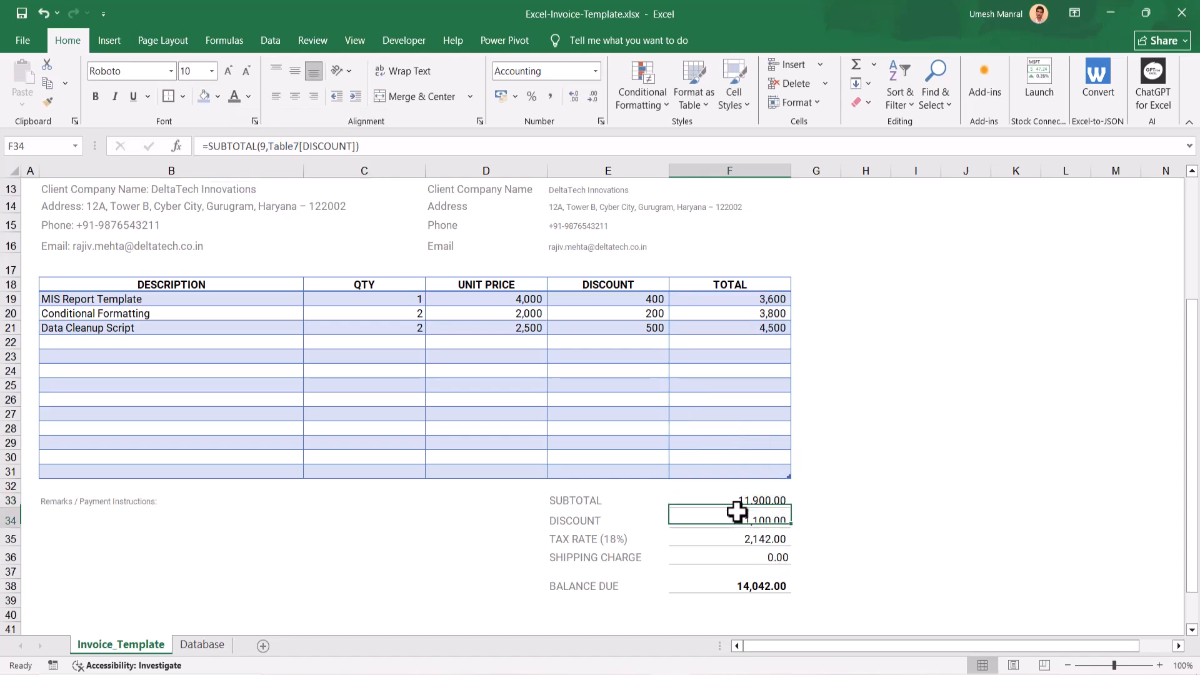
{"action": "left_click", "coordinate": [306, 146]}
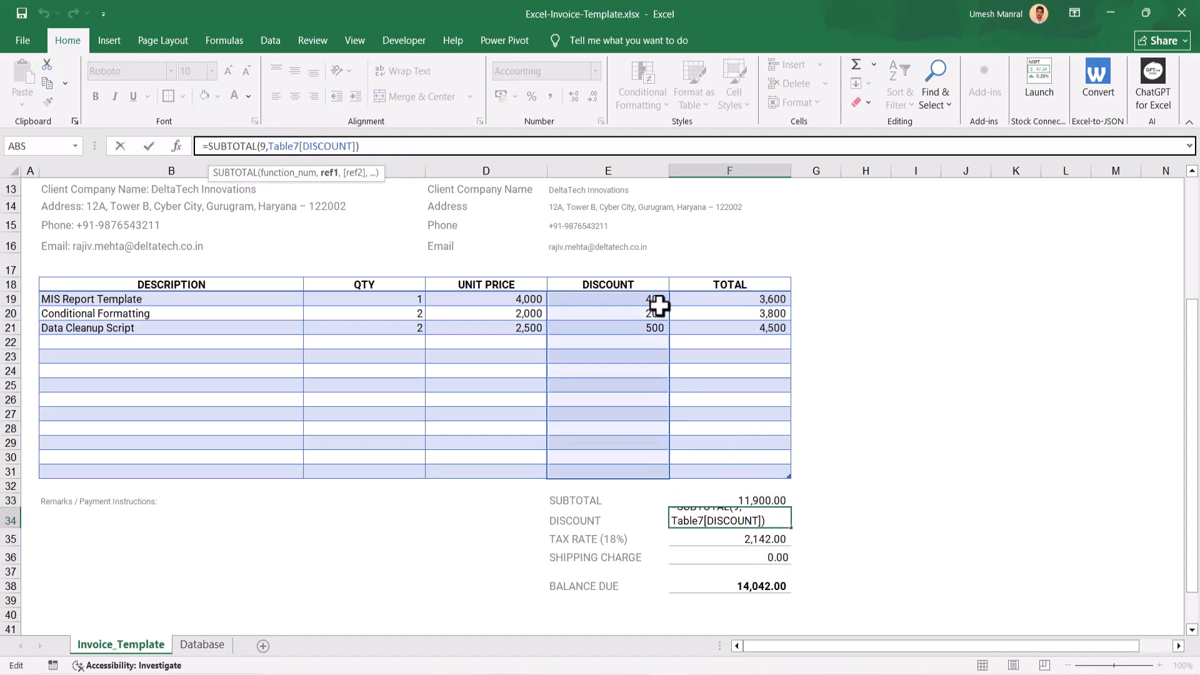
{"action": "key", "text": "ctrl+Return"}
{"action": "left_click", "coordinate": [717, 537]}
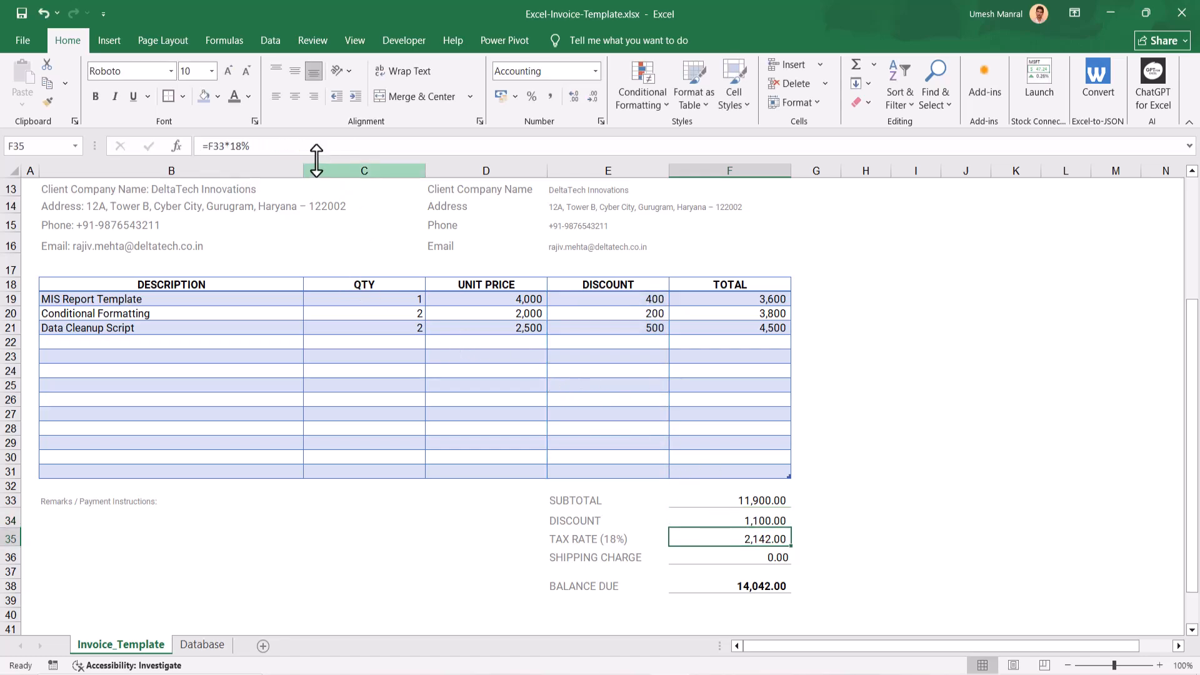
{"action": "left_click", "coordinate": [282, 147]}
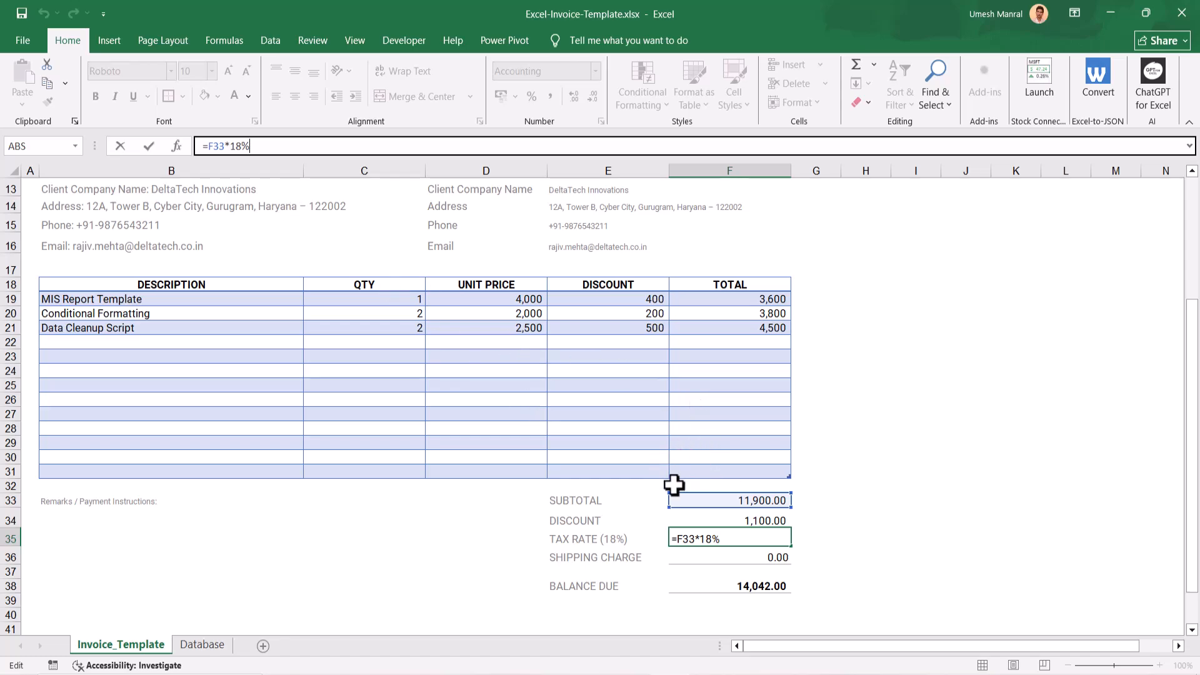
{"action": "key", "text": "ctrl+Return"}
Review the SHIPPING CHARGE cell F36 and the cells summed by the BALANCE DUE formula in F38.
{"action": "left_click", "coordinate": [729, 555]}
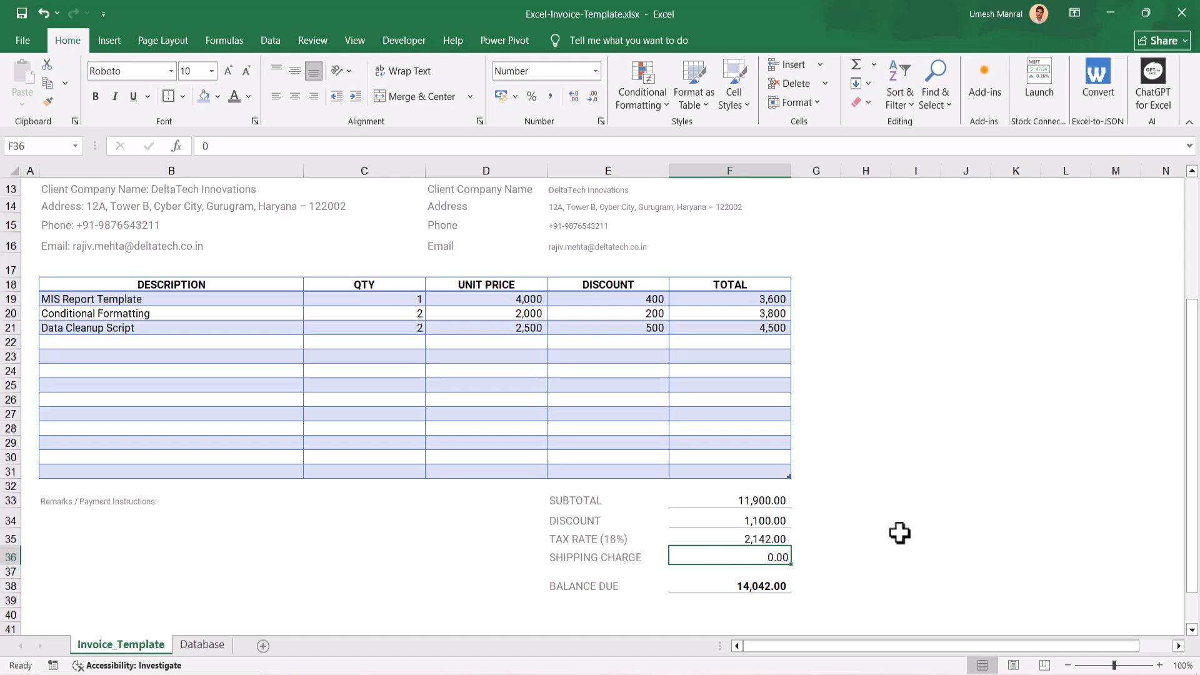
{"action": "left_click", "coordinate": [768, 581]}
{"action": "left_click", "coordinate": [287, 146]}
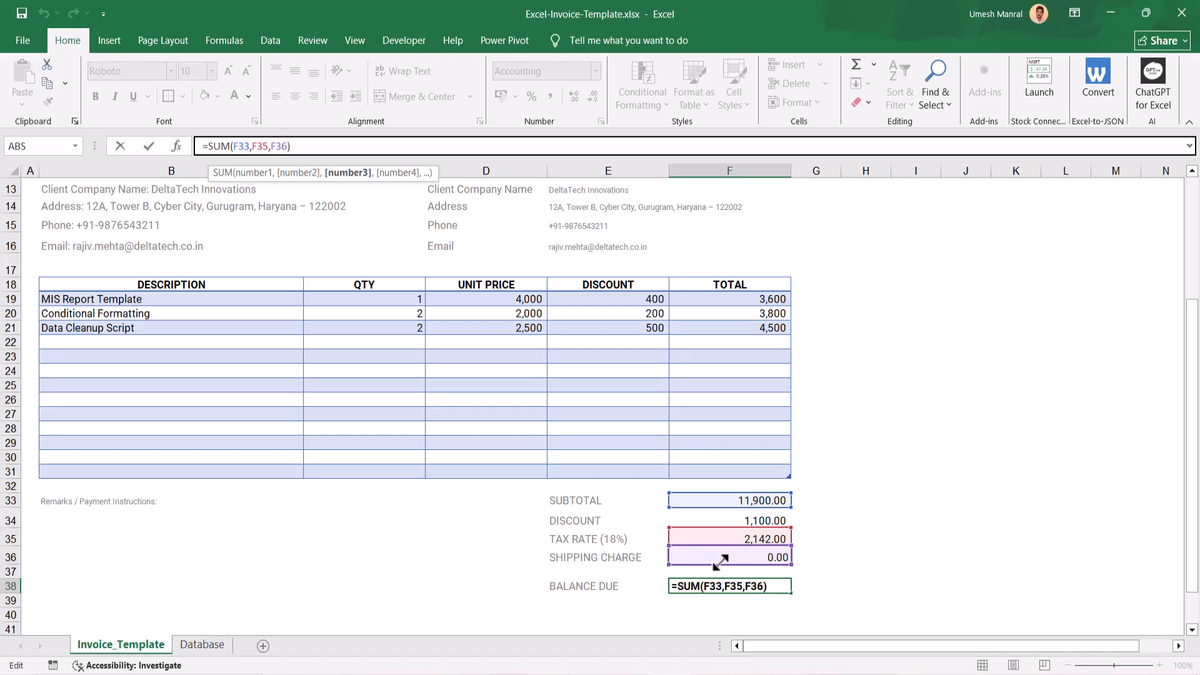
{"action": "key", "text": "Escape"}
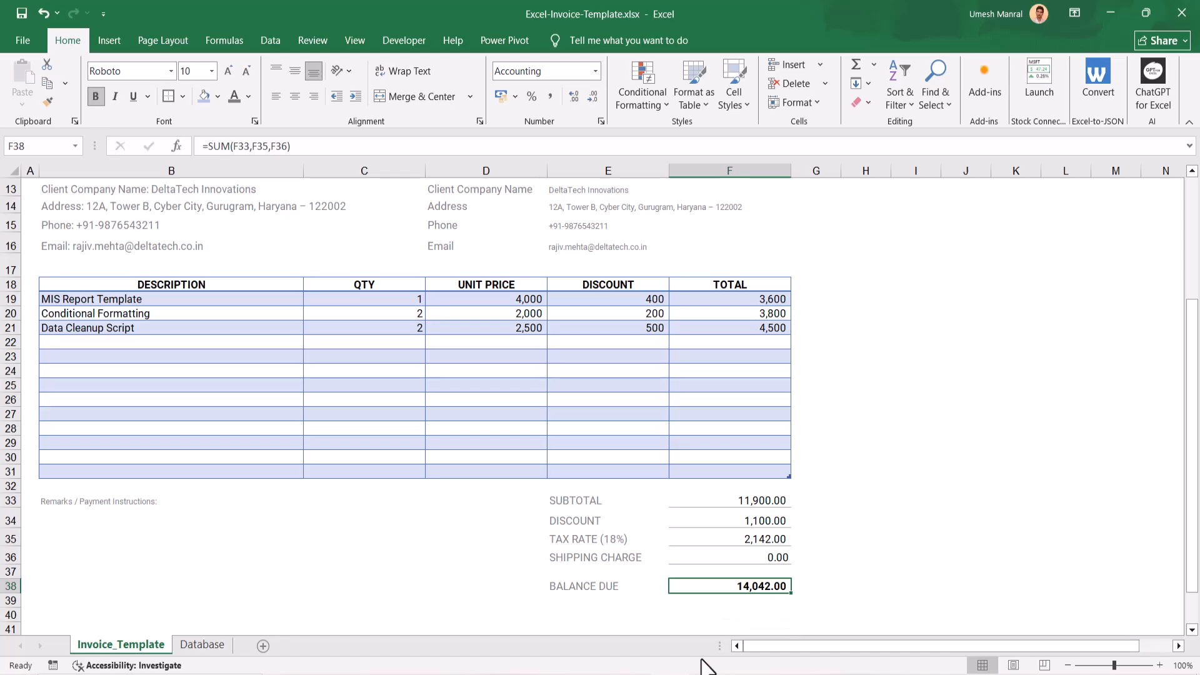
Insert the round green XL logo image from this device at cell A1 of the Invoice_Template sheet.
{"action": "left_click_drag", "start_coordinate": [1192, 535], "coordinate": [1194, 287]}
{"action": "left_click", "coordinate": [69, 189]}
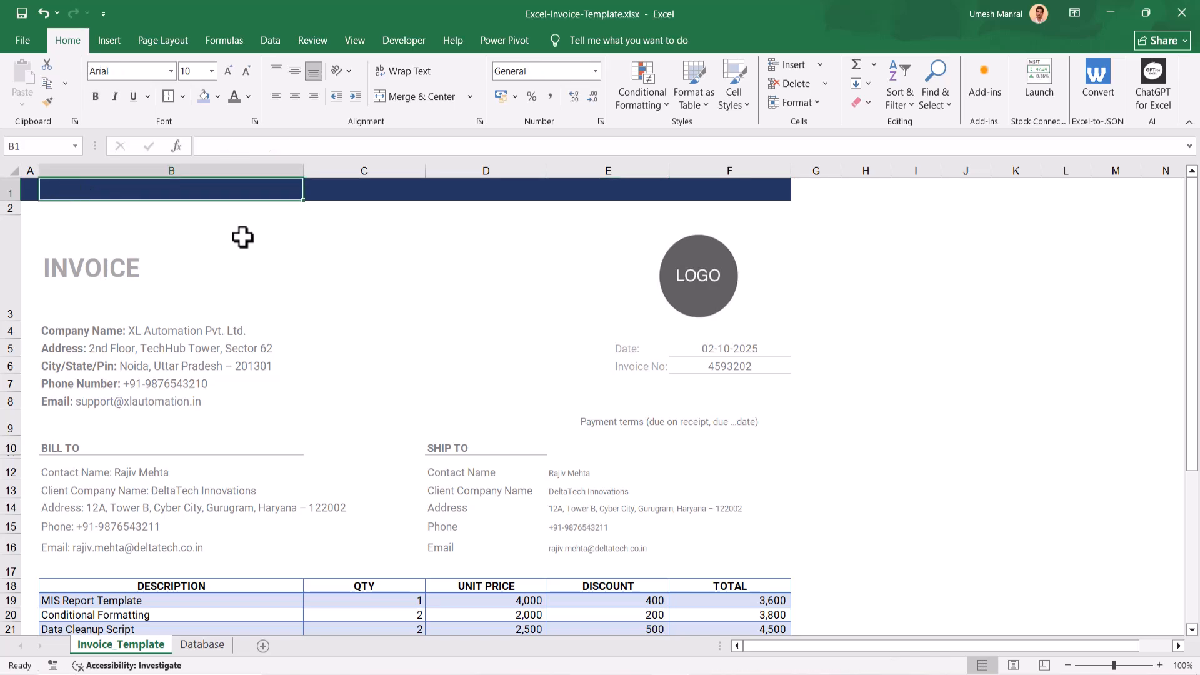
{"action": "key", "text": "Left"}
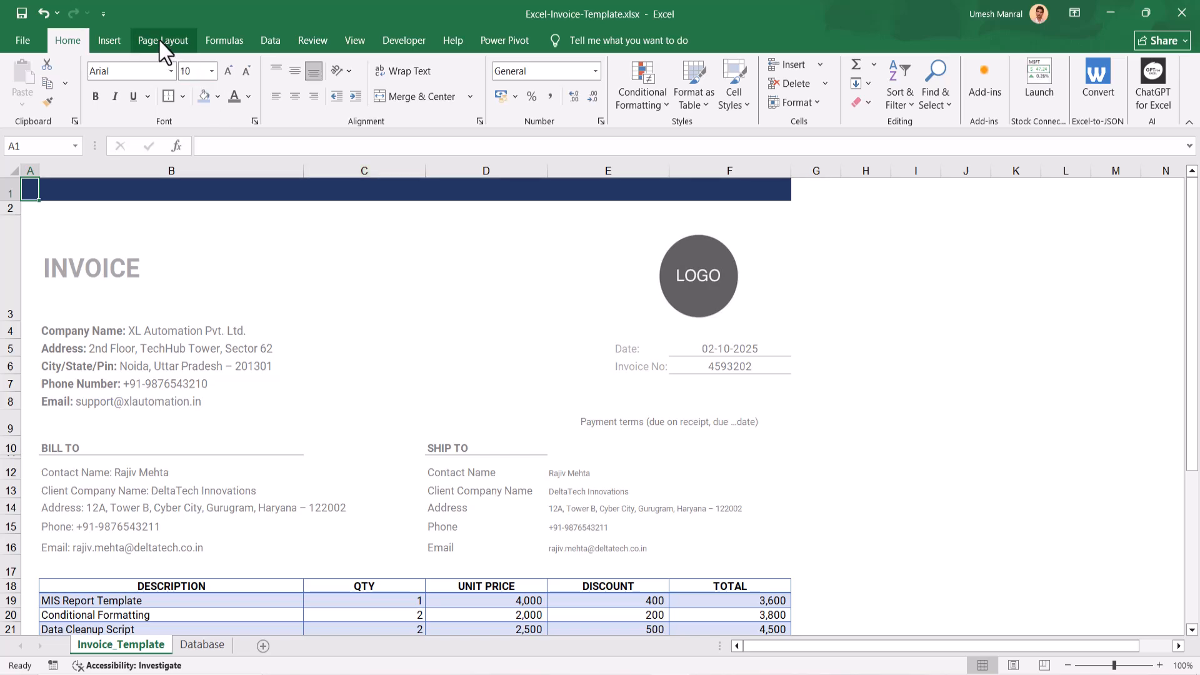
{"action": "left_click", "coordinate": [110, 41]}
{"action": "left_click", "coordinate": [181, 106]}
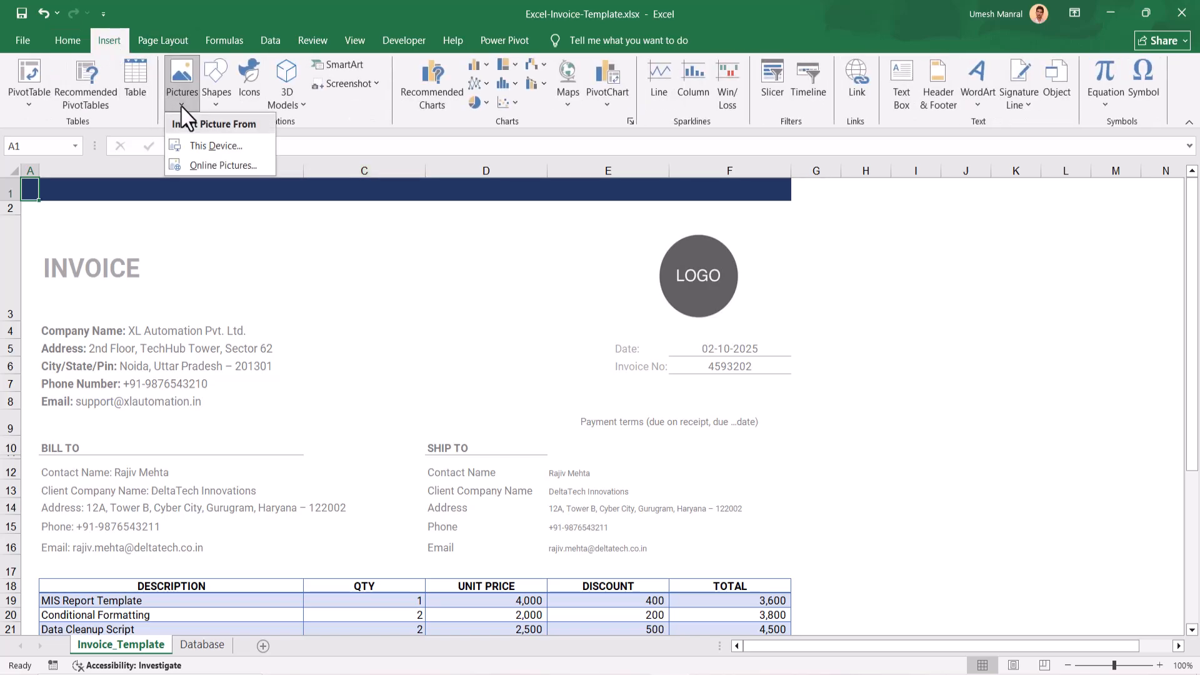
{"action": "left_click", "coordinate": [213, 145]}
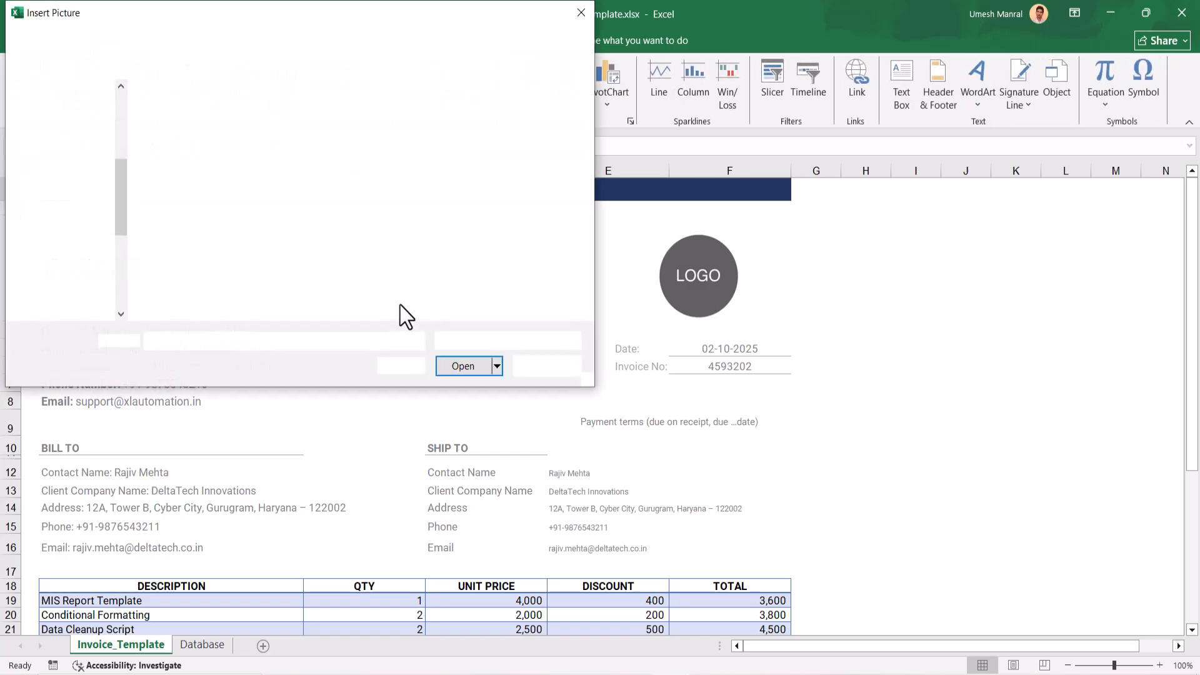
{"action": "left_click", "coordinate": [181, 122]}
{"action": "left_click", "coordinate": [423, 367]}
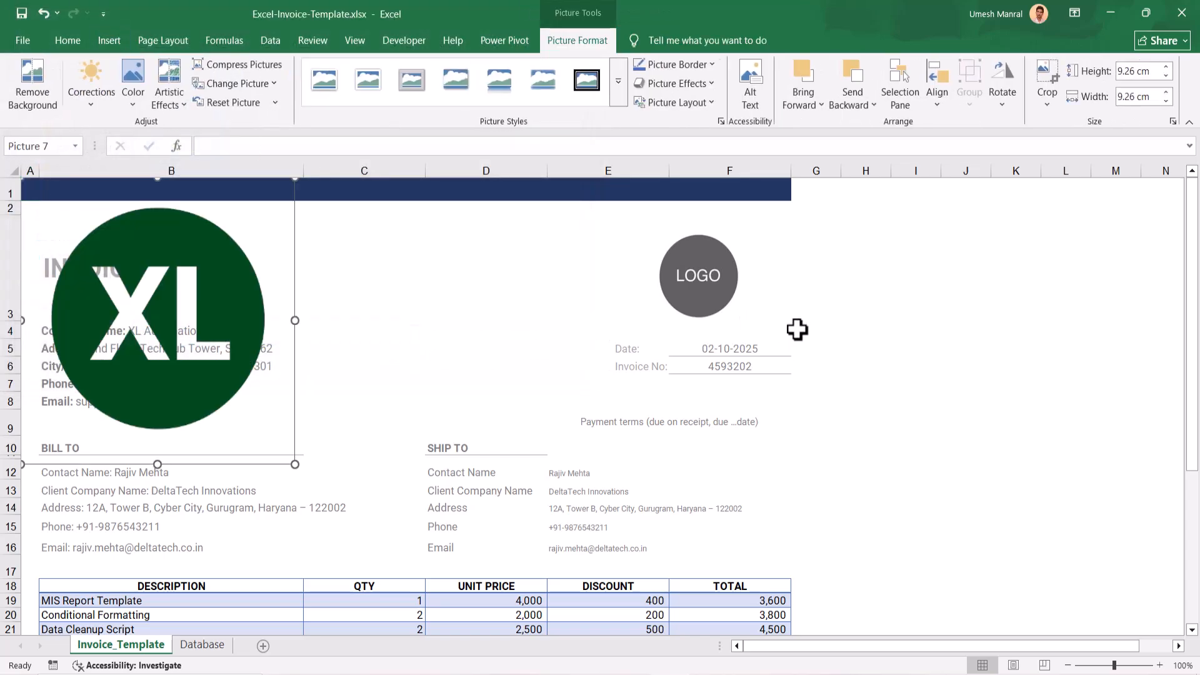
Delete the grey LOGO placeholder and fit the XL logo in its place above the date by moving and shrinking it.
{"action": "left_click_drag", "start_coordinate": [696, 282], "coordinate": [903, 265]}
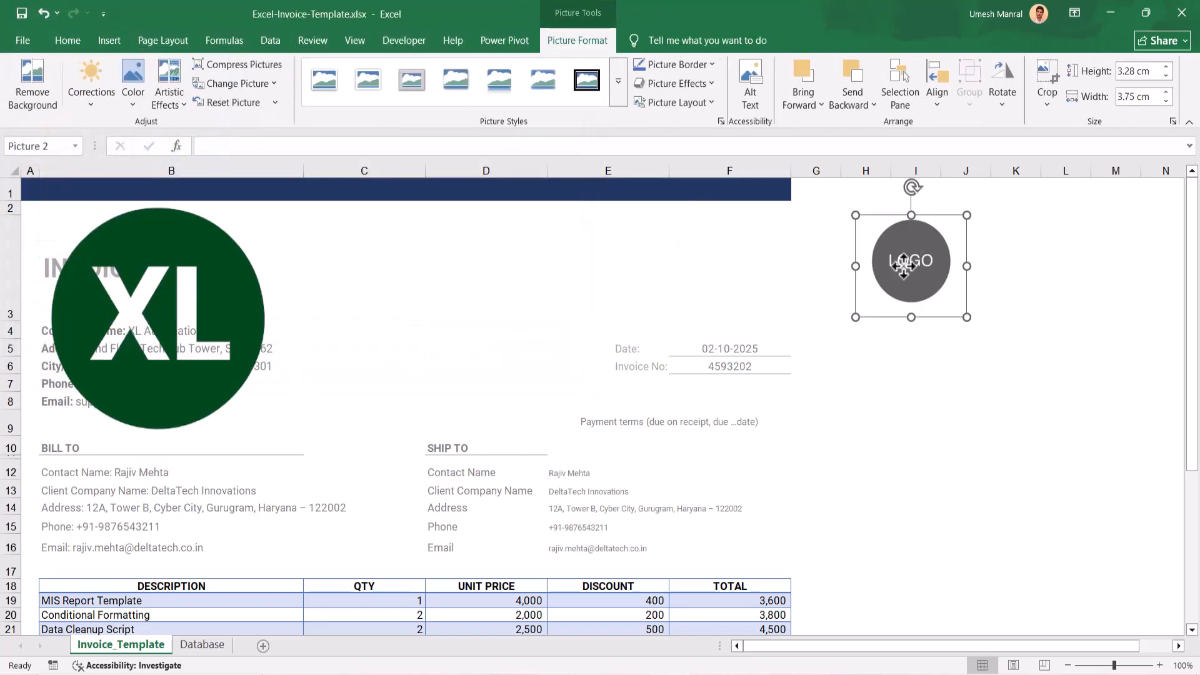
{"action": "key", "text": "Delete"}
{"action": "left_click_drag", "start_coordinate": [230, 287], "coordinate": [770, 276]}
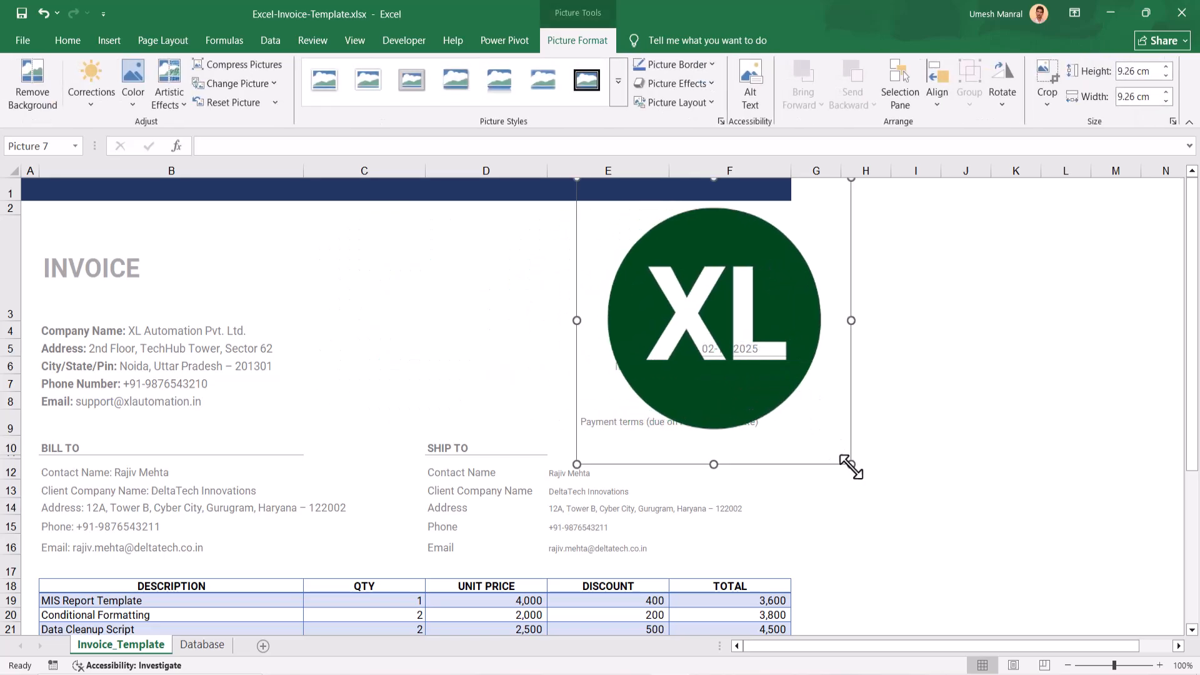
{"action": "left_click_drag", "start_coordinate": [851, 466], "coordinate": [693, 273]}
{"action": "left_click", "coordinate": [883, 319]}
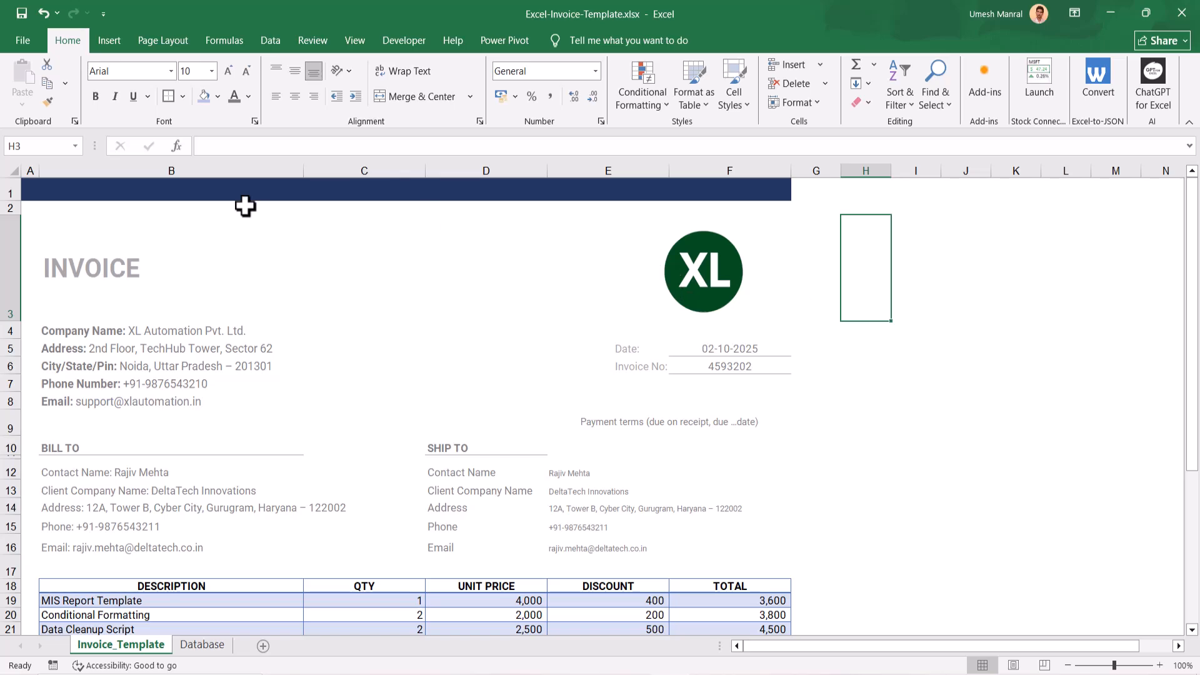
Review the template's Invoice No cell F6 and the list of invoice numbers in column A of the Database sheet.
{"action": "left_click", "coordinate": [135, 188]}
{"action": "key", "text": "Left"}
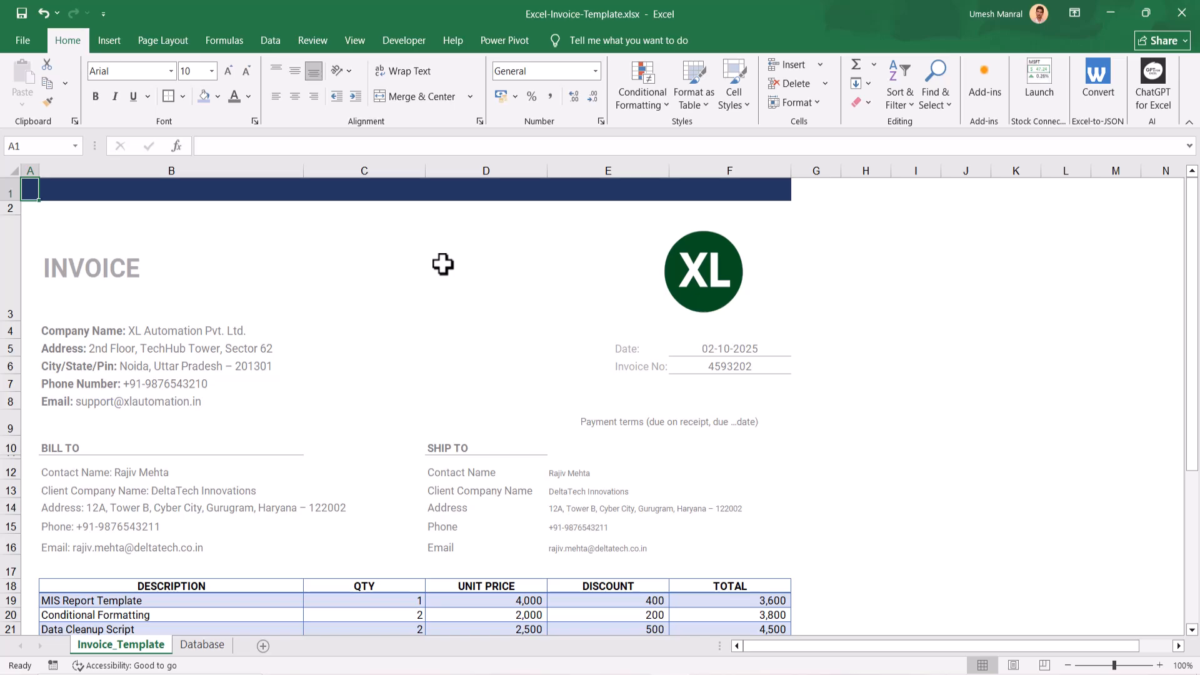
{"action": "left_click", "coordinate": [741, 370]}
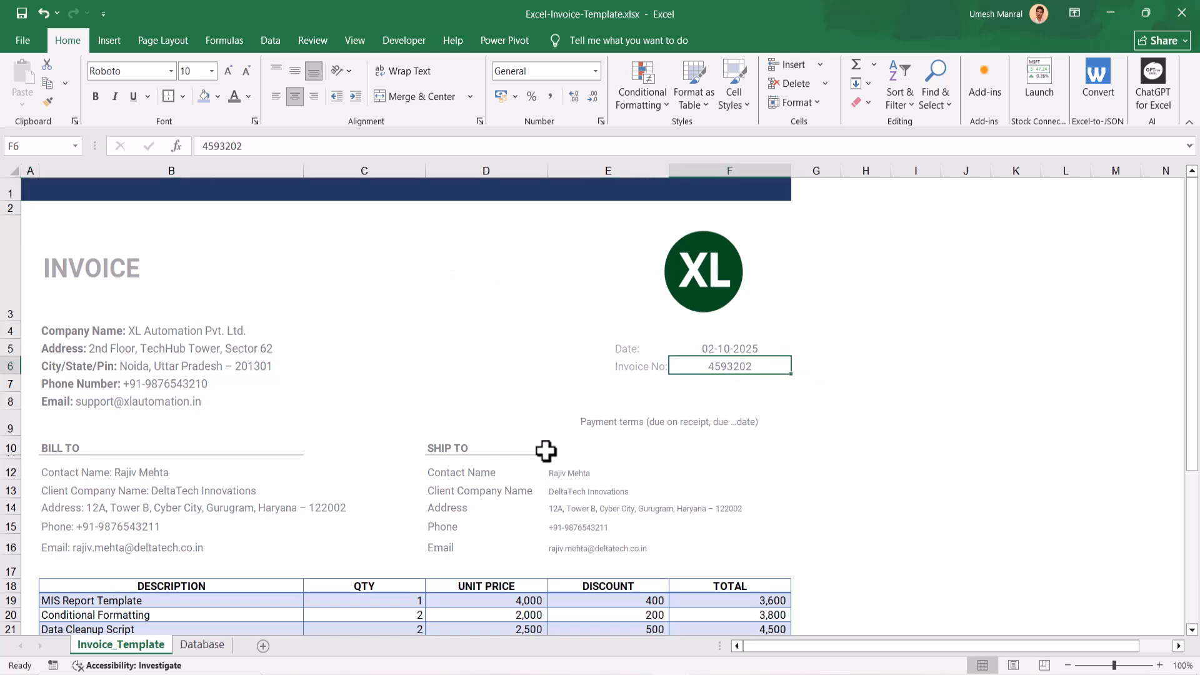
{"action": "left_click", "coordinate": [91, 257]}
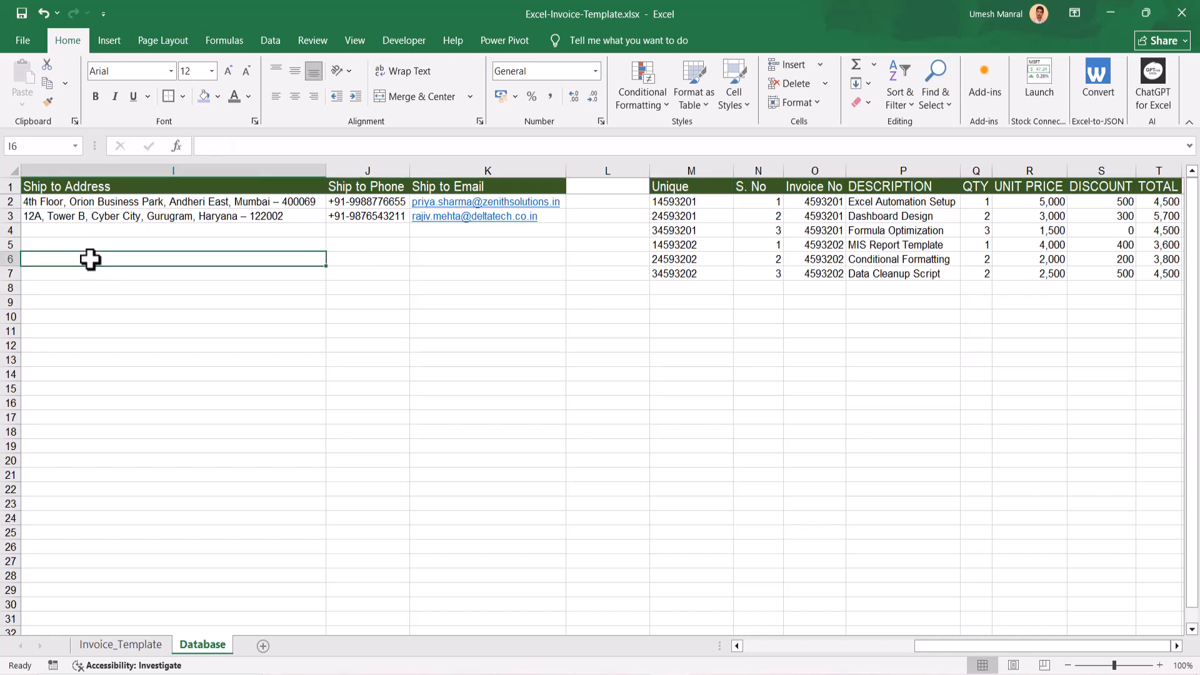
{"action": "key", "text": "Home"}
{"action": "key", "text": "ctrl+Up"}
{"action": "key", "text": "Up"}
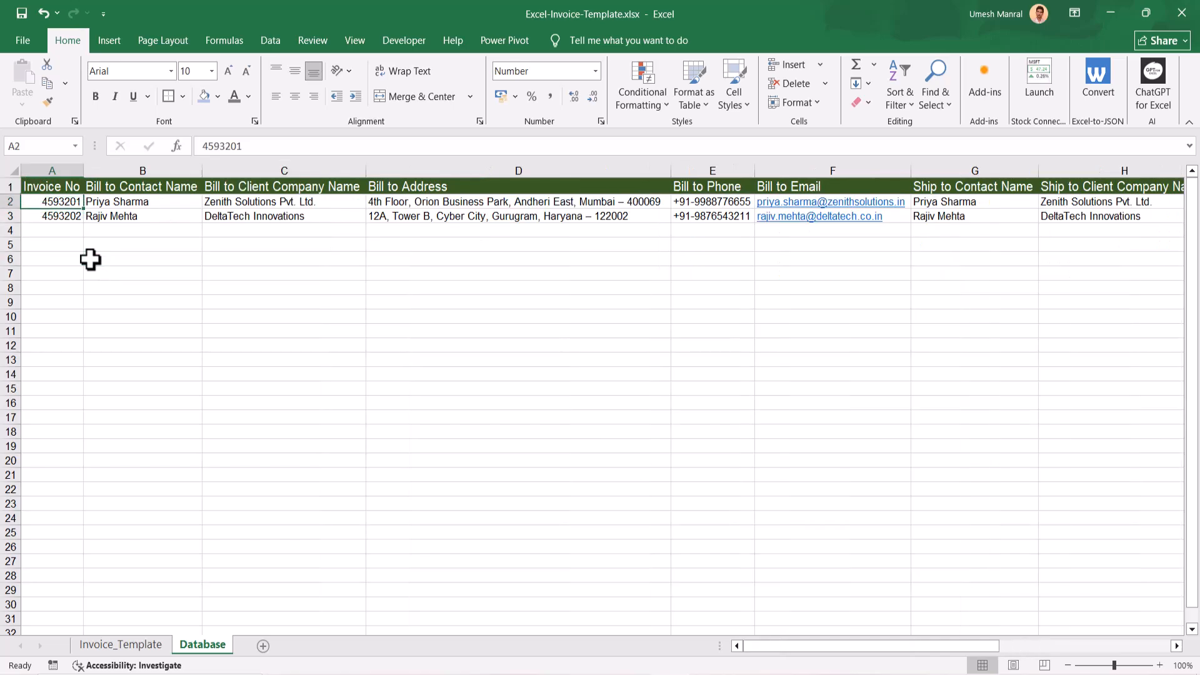
{"action": "key", "text": "Down"}
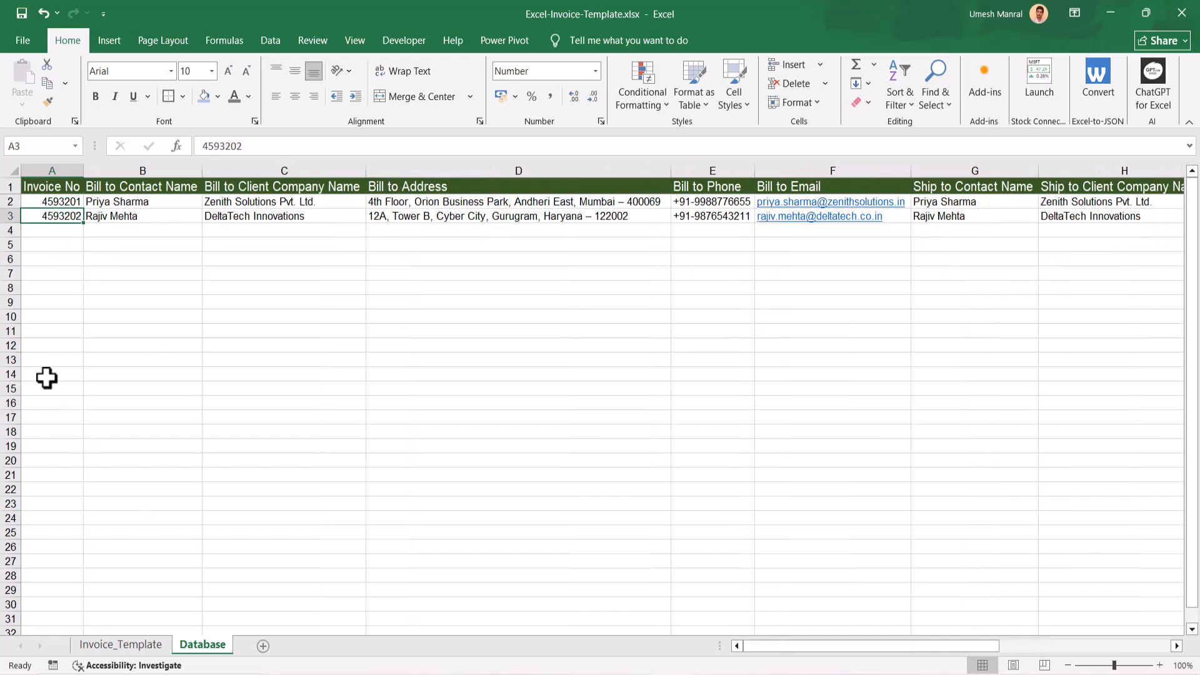
{"action": "left_click", "coordinate": [36, 244]}
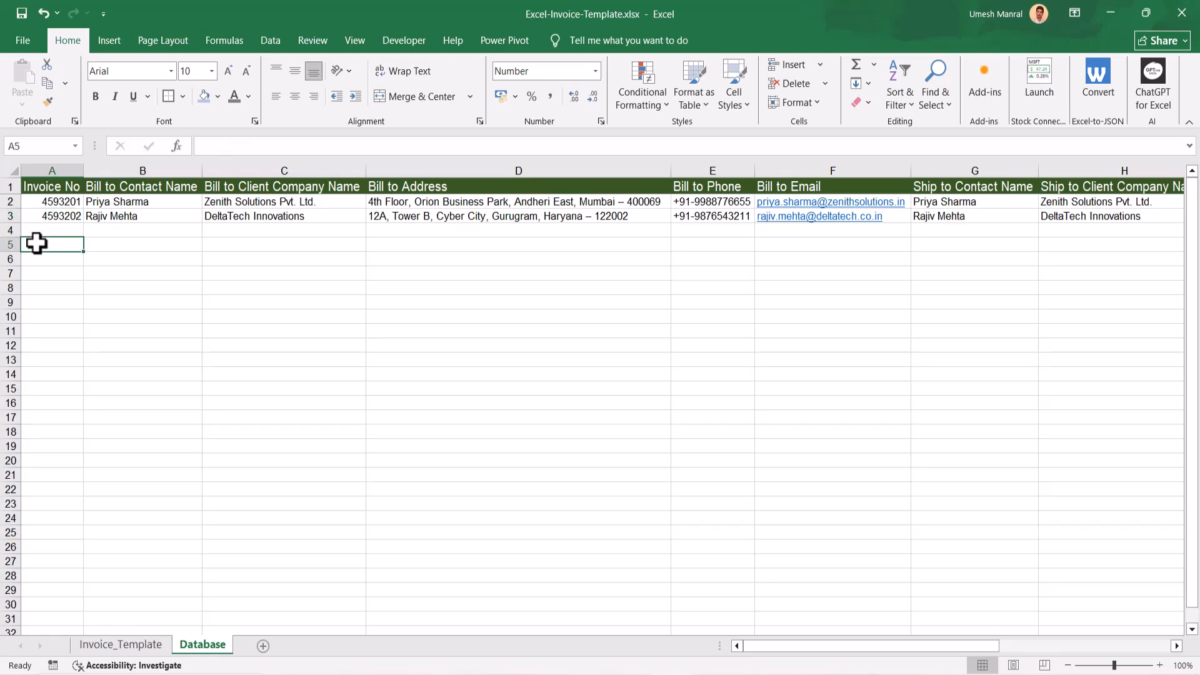
{"action": "left_click", "coordinate": [156, 645]}
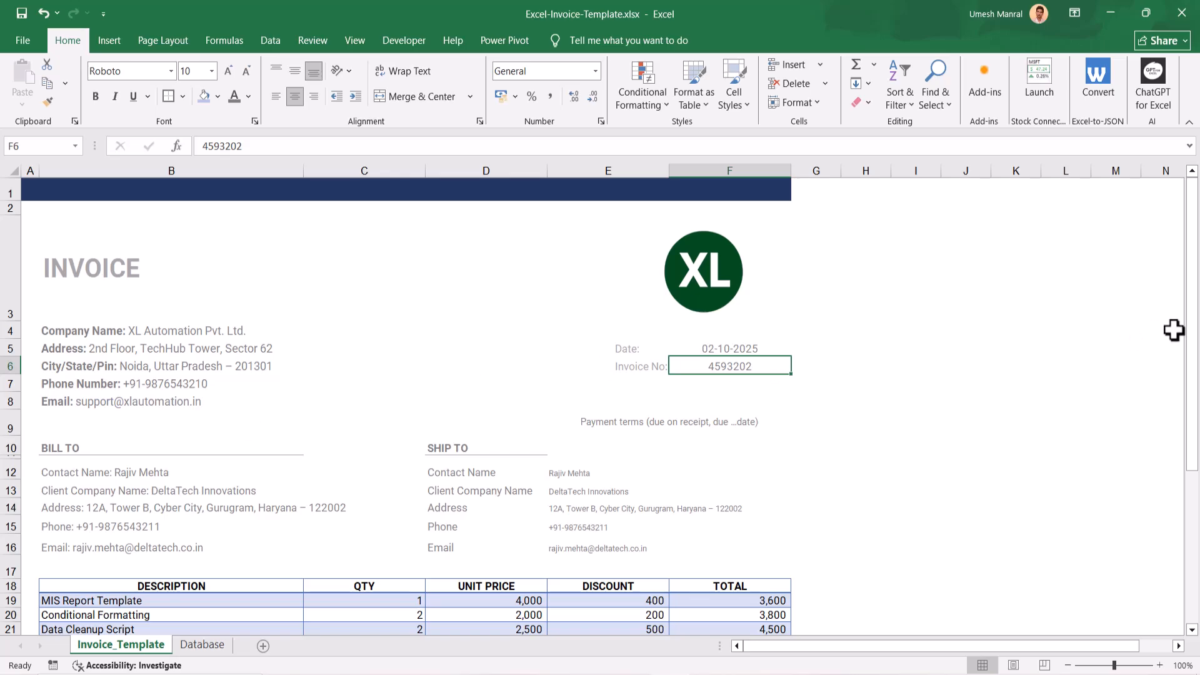
{"action": "left_click_drag", "start_coordinate": [1191, 306], "coordinate": [1198, 277]}
Add a new module in the Visual Basic editor and create the procedure Sub Invoice_Generate() in it.
{"action": "left_click", "coordinate": [410, 47]}
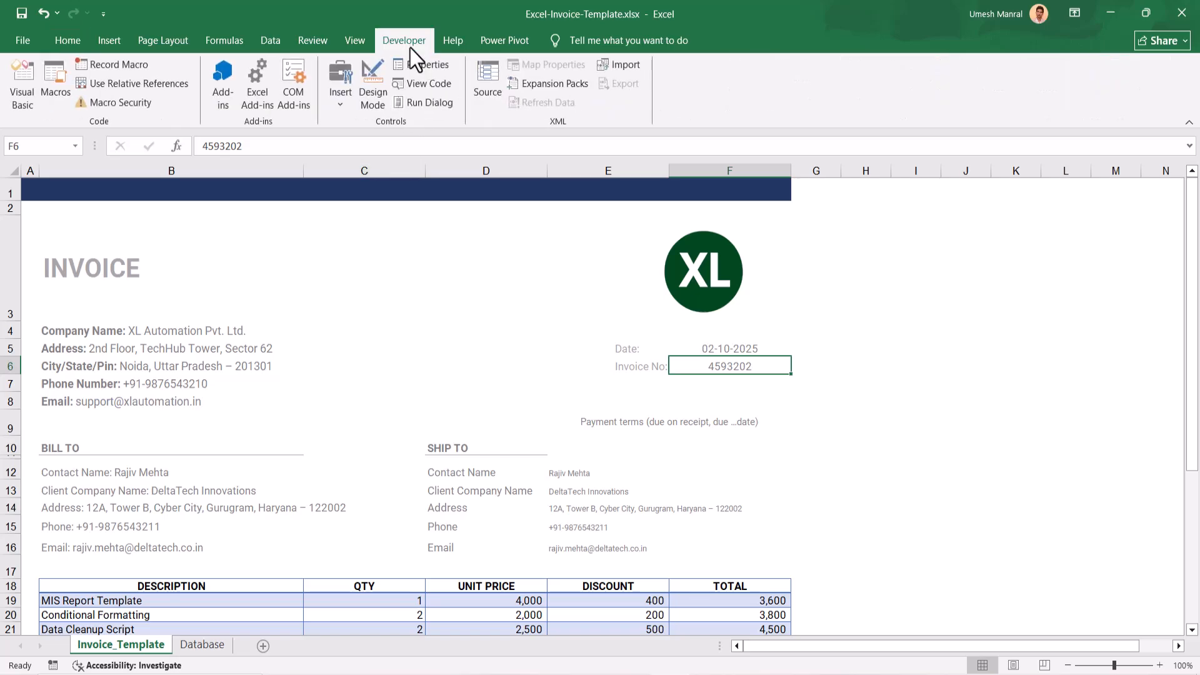
{"action": "left_click", "coordinate": [19, 99]}
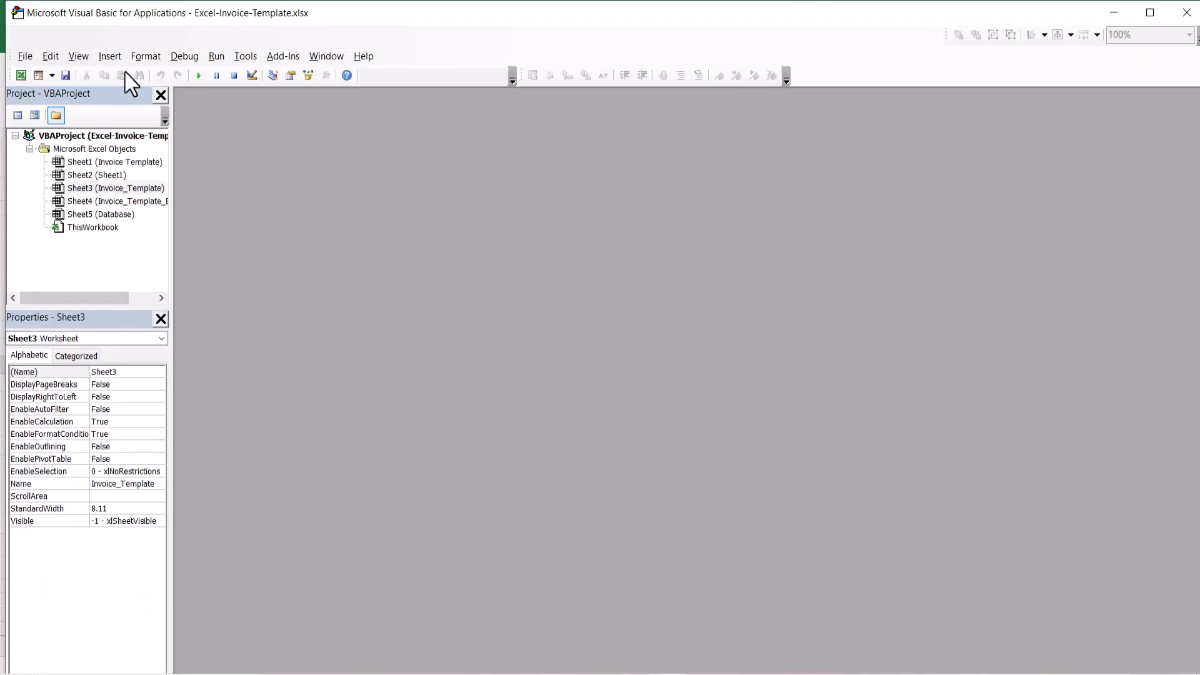
{"action": "left_click", "coordinate": [110, 56]}
{"action": "left_click", "coordinate": [62, 109]}
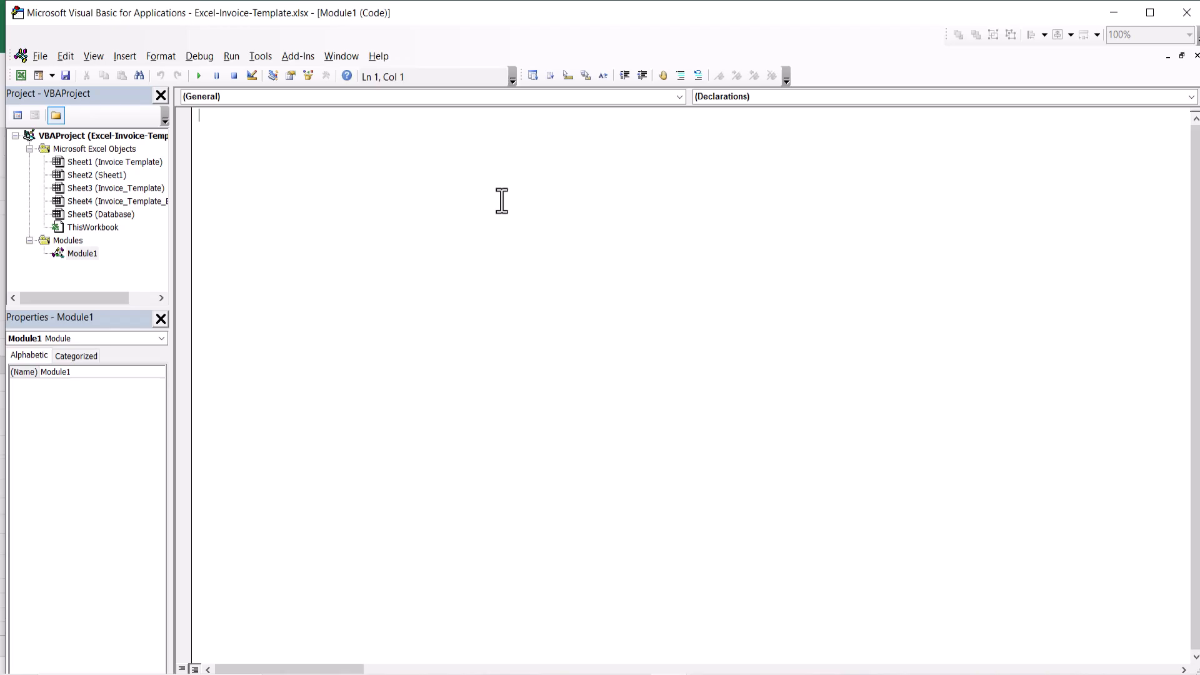
{"action": "type", "text": "Sub"}
{"action": "type", "text": "Invi"}
{"action": "key", "text": "BackSpace"}
{"action": "type", "text": "oice_Generate"}
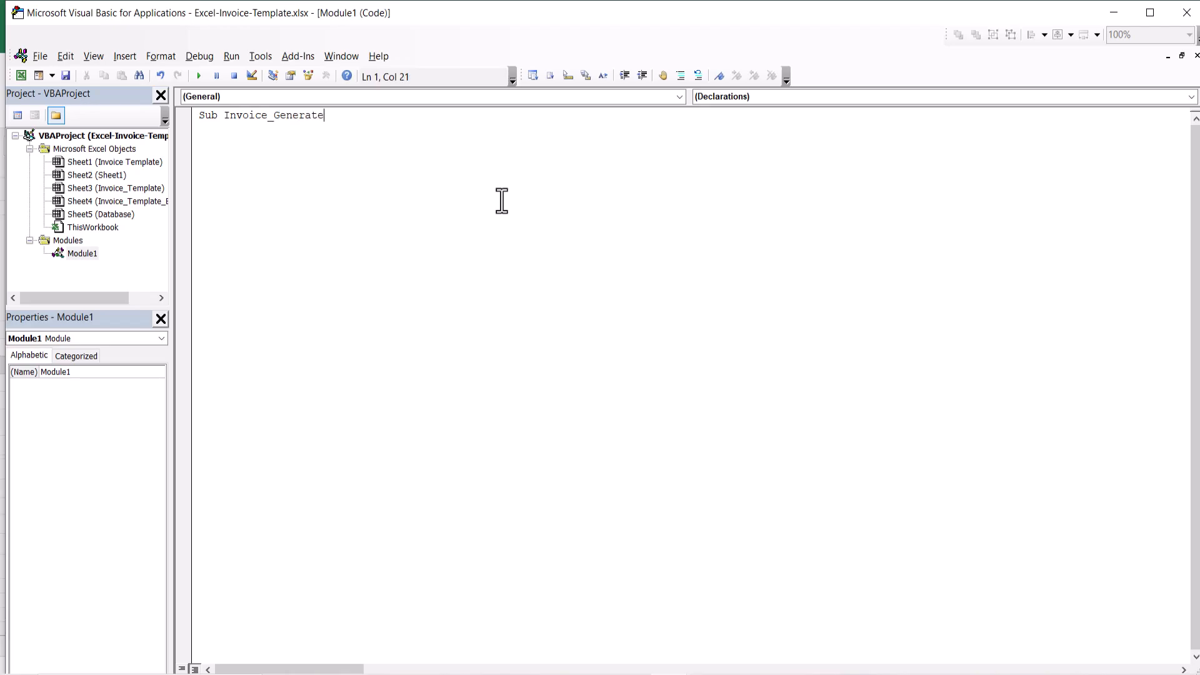
{"action": "key", "text": "Return"}
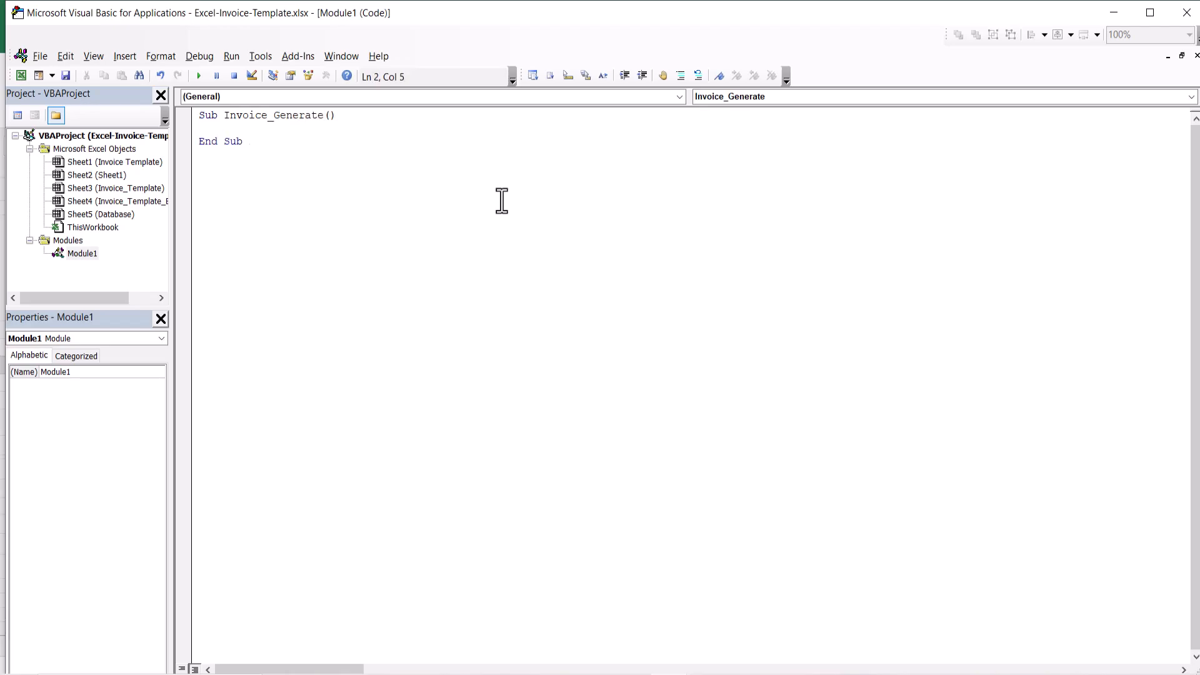
Save the workbook as the macro-enabled file Excel-Invoice-Template.xlsm.
{"action": "key", "text": "ctrl+s"}
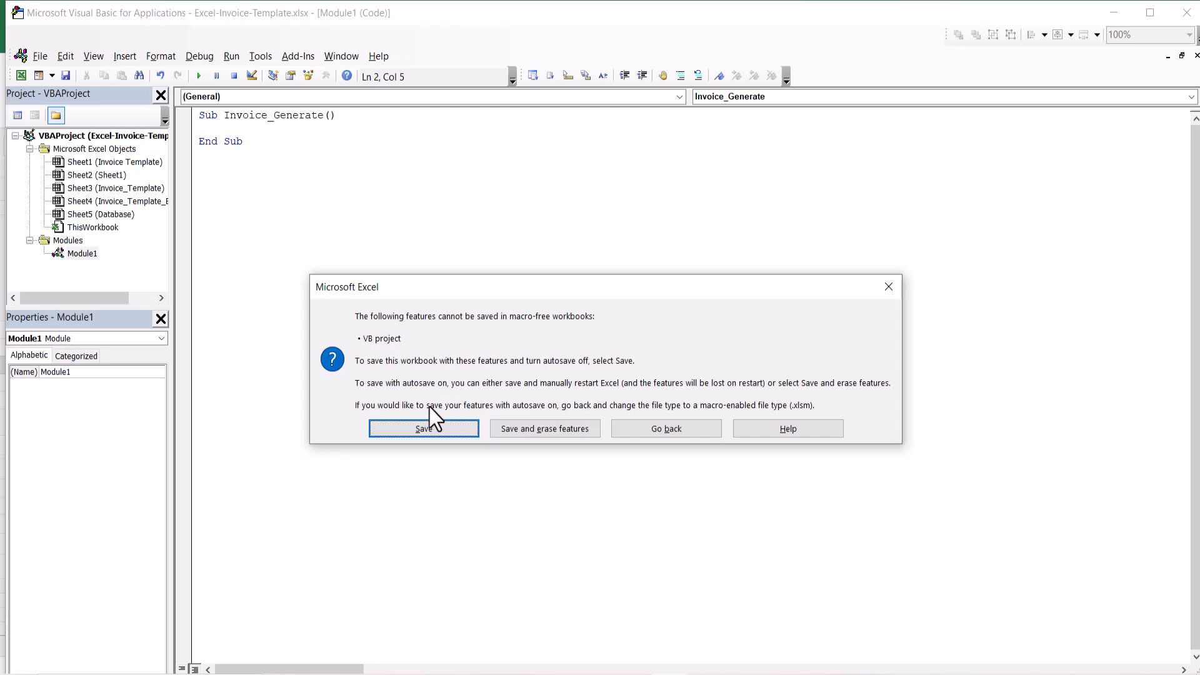
{"action": "left_click", "coordinate": [435, 437]}
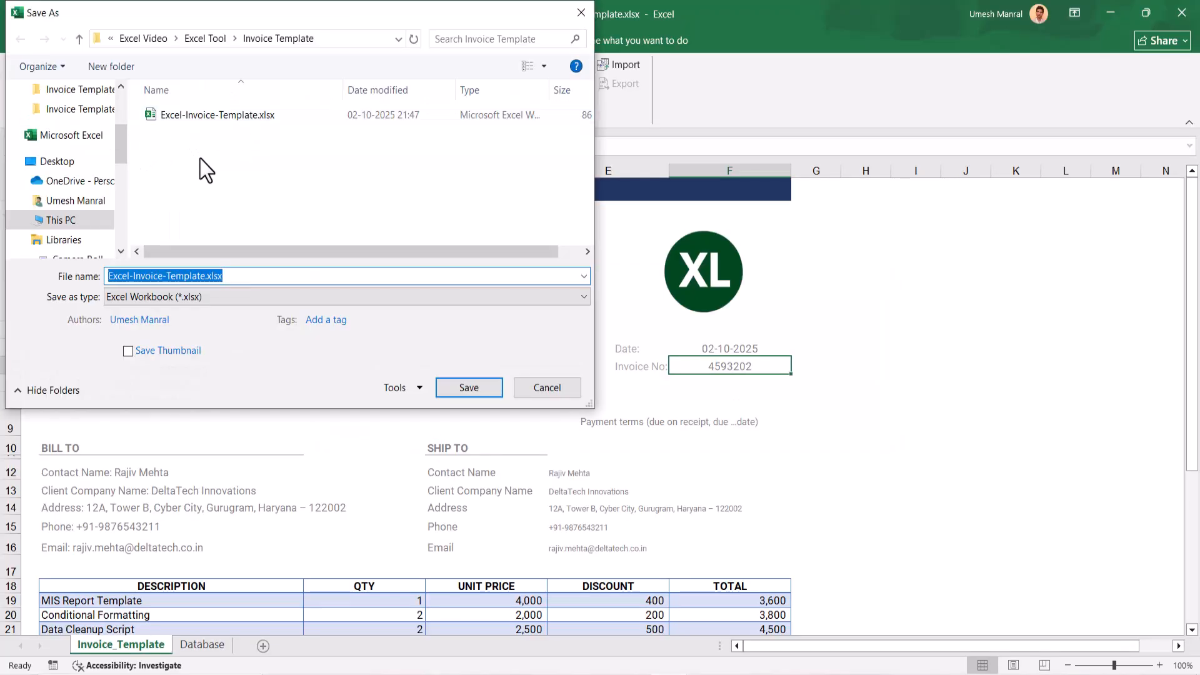
{"action": "left_click", "coordinate": [232, 298]}
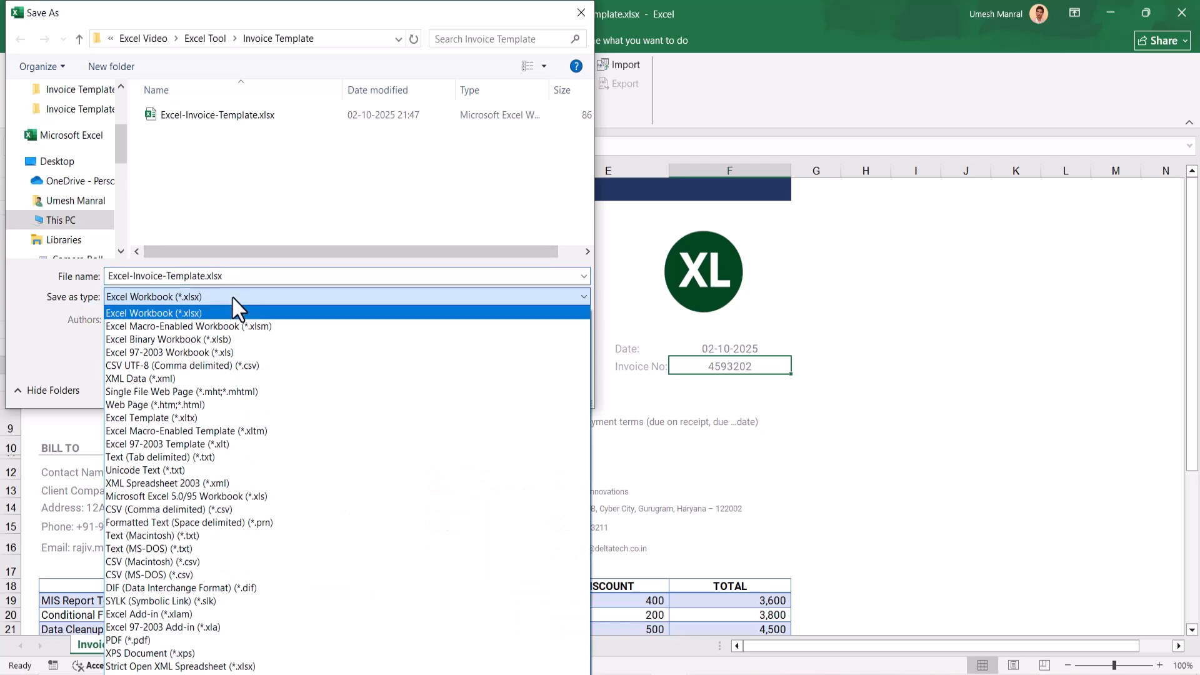
{"action": "left_click", "coordinate": [207, 326]}
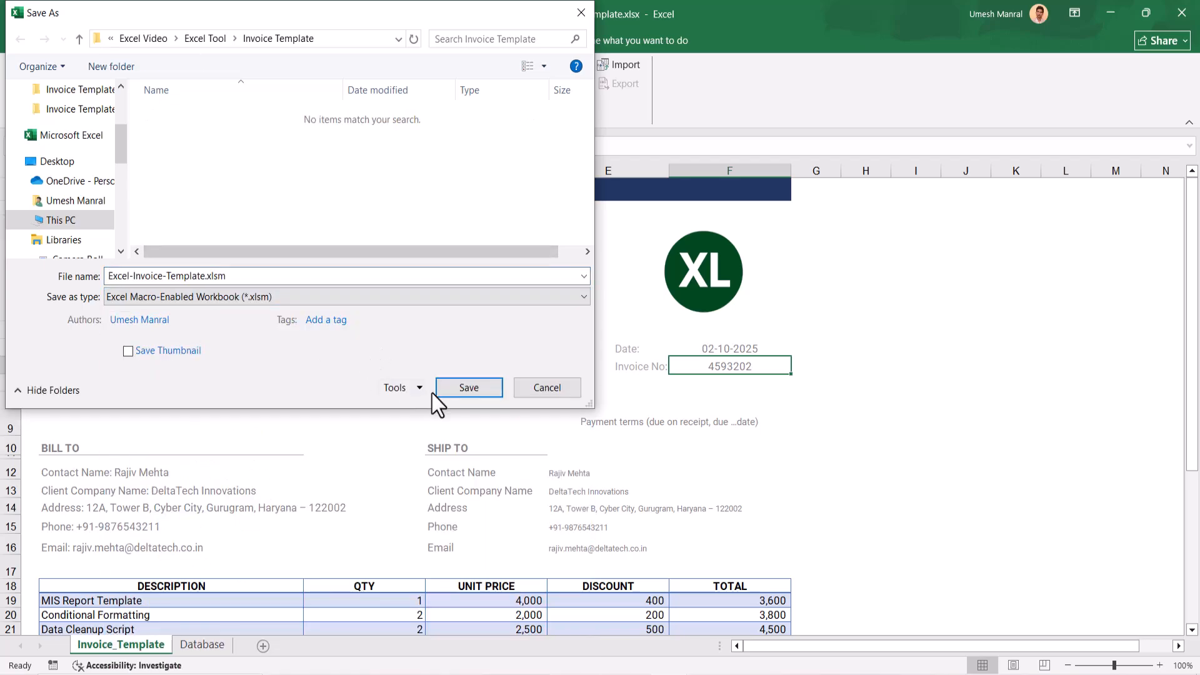
{"action": "left_click", "coordinate": [462, 389]}
In Invoice_Generate, declare the variable WS_INVOICE_TEMPLATE As Worksheet and add blank lines below it.
{"action": "key", "text": "alt+F11"}
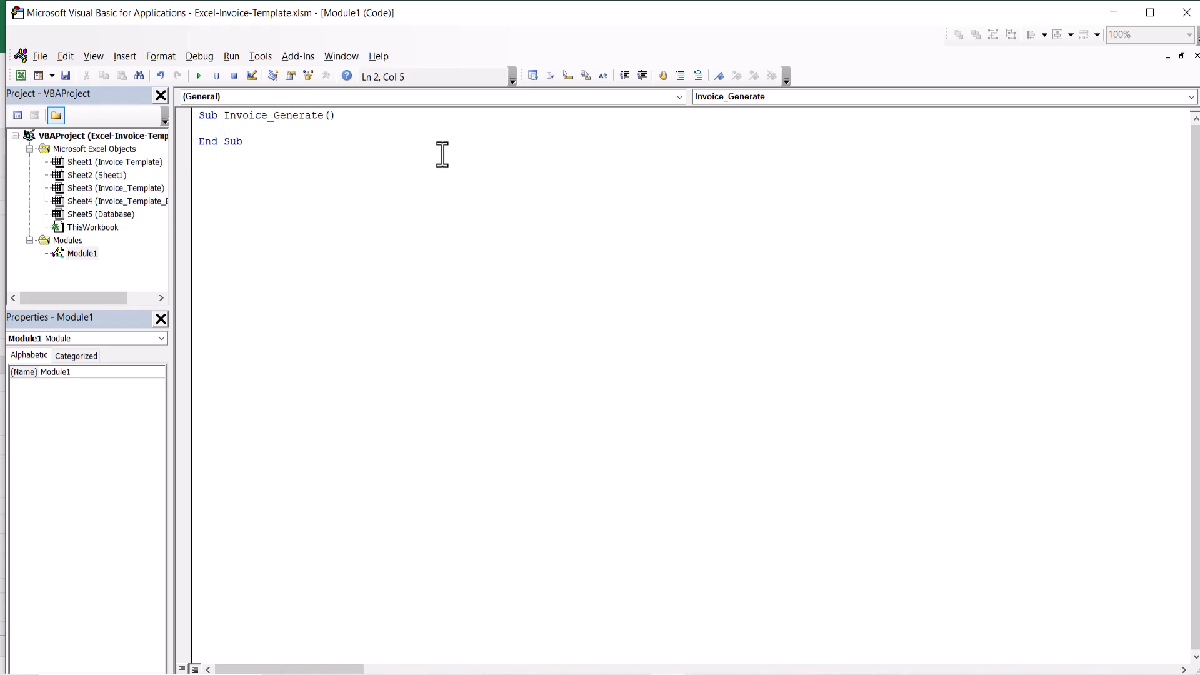
{"action": "type", "text": "DIM WS WORKSHEET"}
{"action": "key", "text": "BackSpace"}
{"action": "key", "text": "BackSpace"}
{"action": "key", "text": "BackSpace"}
{"action": "key", "text": "BackSpace"}
{"action": "key", "text": "BackSpace"}
{"action": "key", "text": "BackSpace"}
{"action": "key", "text": "BackSpace"}
{"action": "key", "text": "BackSpace"}
{"action": "key", "text": "BackSpace"}
{"action": "key", "text": "alt+F11"}
{"action": "key", "text": "alt+Tab"}
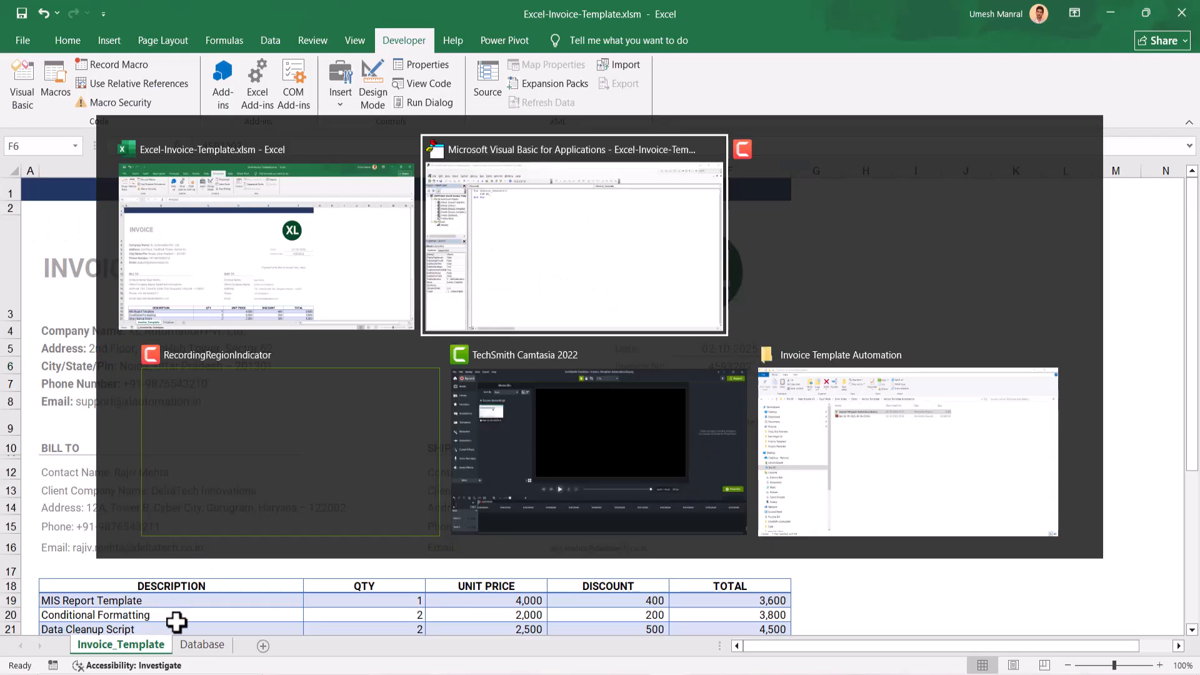
{"action": "type", "text": "INV"}
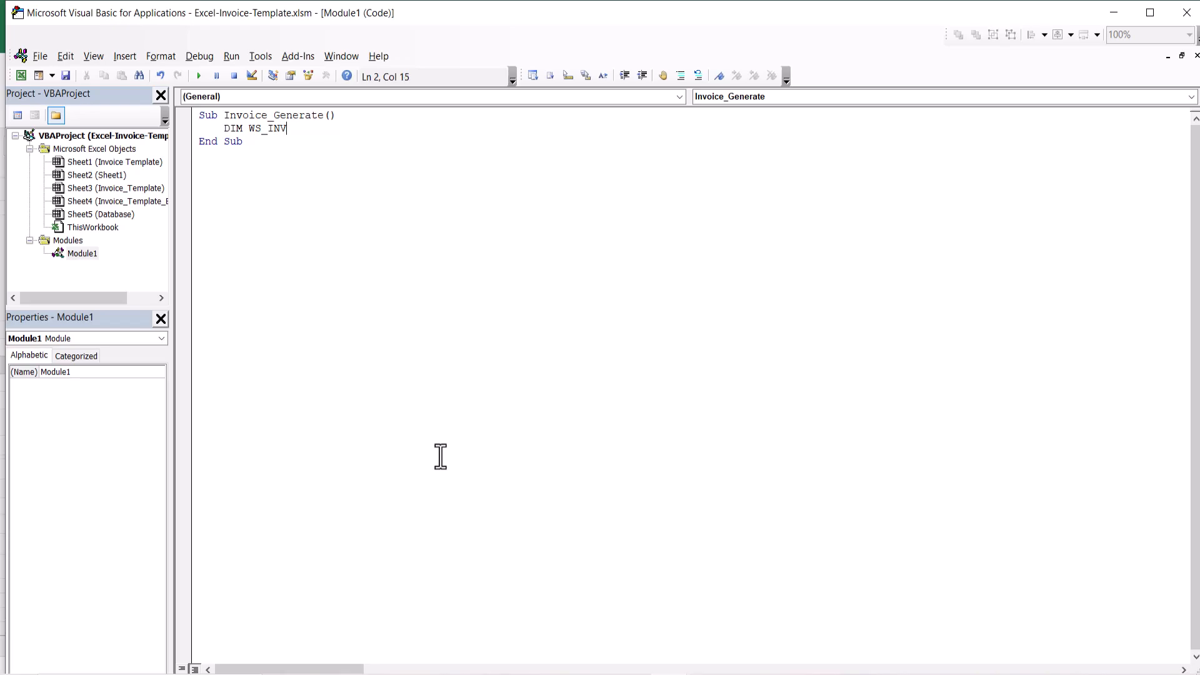
{"action": "type", "text": "OICE "}
{"action": "type", "text": "TEMPLATE AS Works"}
{"action": "key", "text": "Tab"}
{"action": "key", "text": "Return"}
{"action": "key", "text": "Return"}
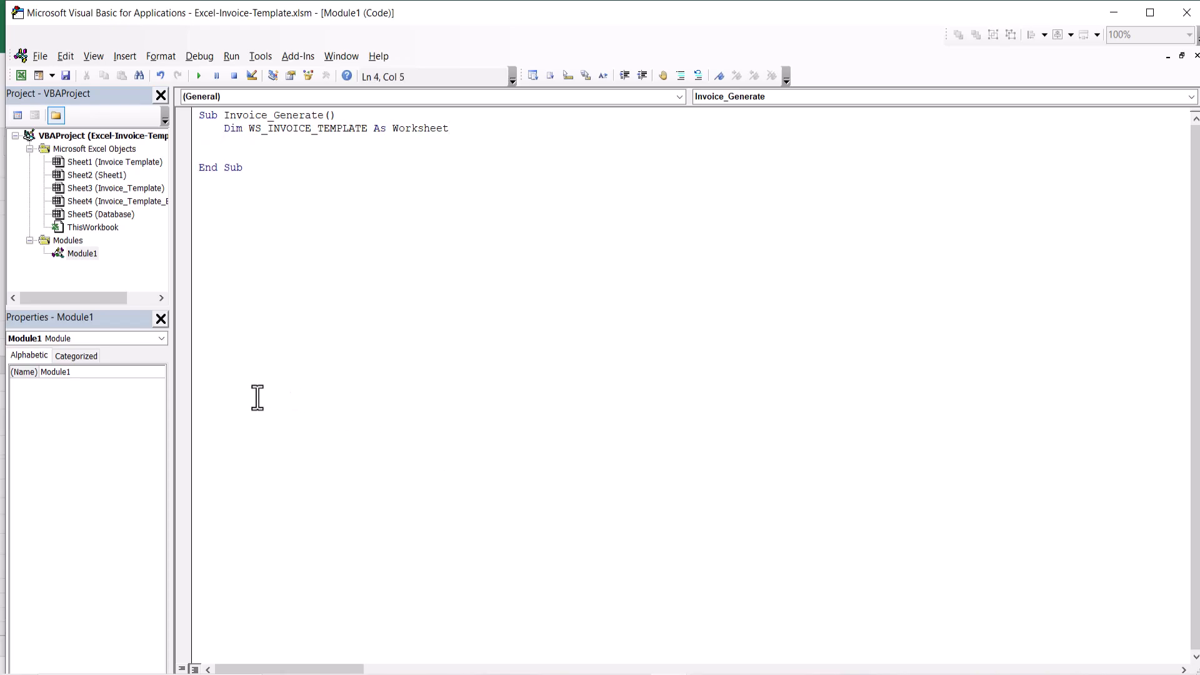
Duplicate the WS_INVOICE_TEMPLATE declaration on the line below and rename the copied variable to WS_DATABASE.
{"action": "left_click_drag", "start_coordinate": [223, 128], "coordinate": [453, 129]}
{"action": "key", "text": "ctrl+c"}
{"action": "left_click", "coordinate": [463, 129]}
{"action": "key", "text": "Down"}
{"action": "key", "text": "ctrl+v"}
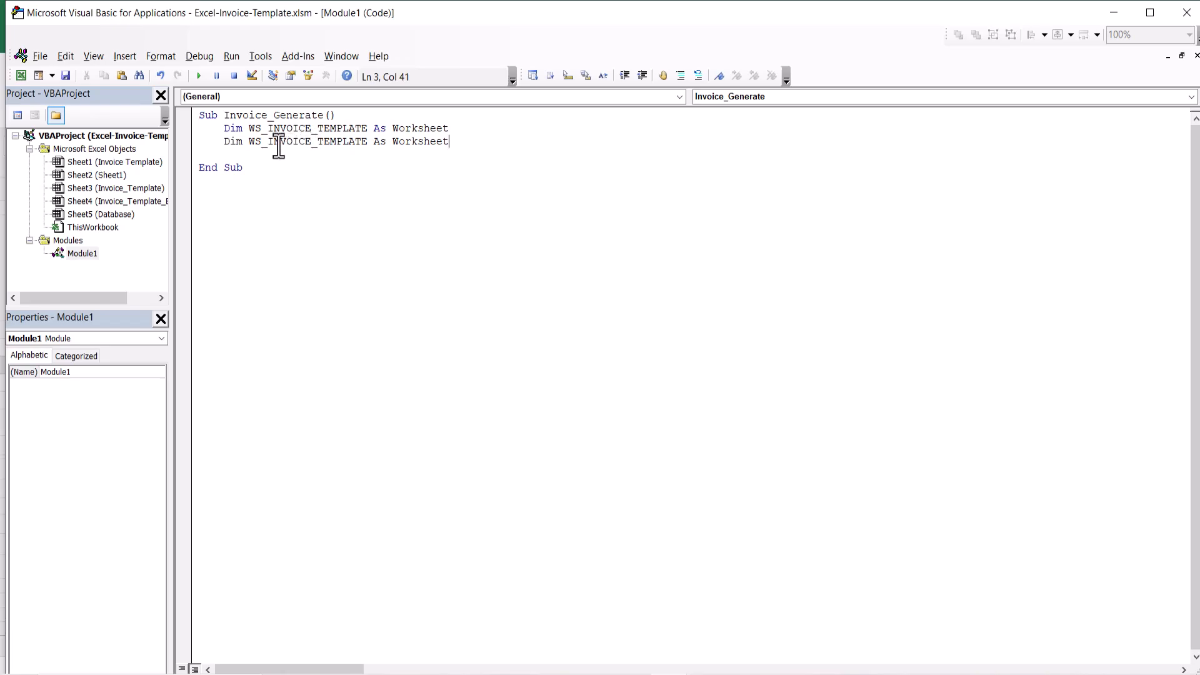
{"action": "left_click_drag", "start_coordinate": [268, 144], "coordinate": [367, 143]}
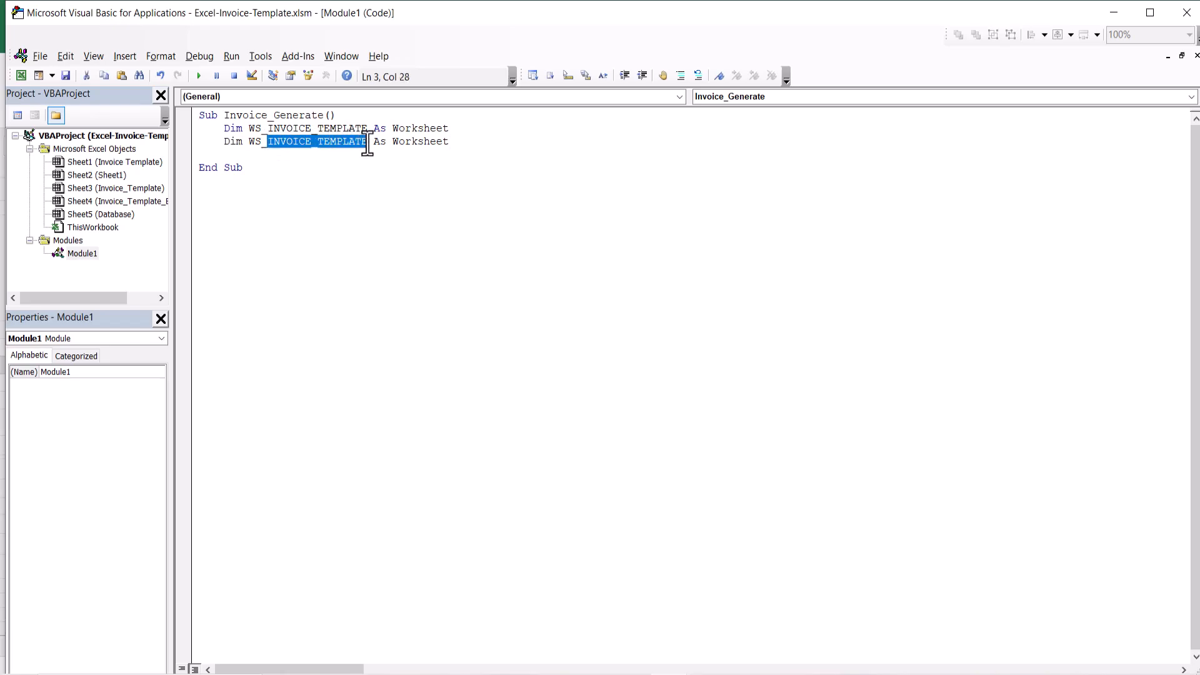
{"action": "type", "text": "DAA"}
{"action": "key", "text": "BackSpace"}
{"action": "type", "text": "TABSE"}
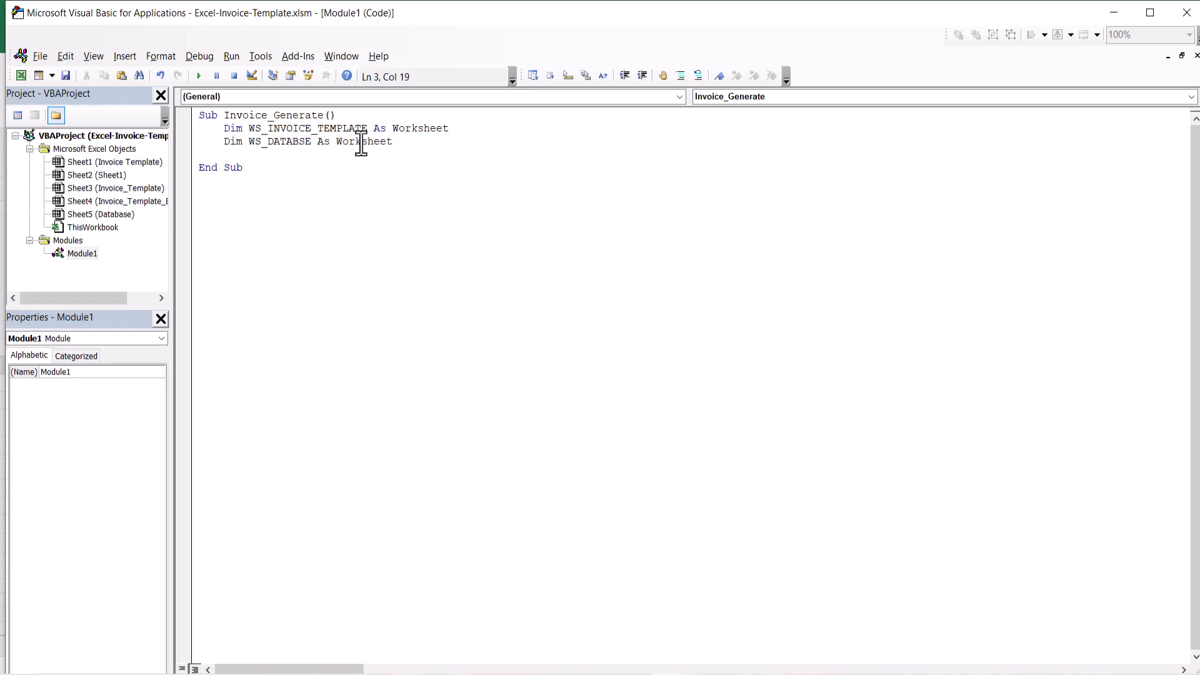
{"action": "left_click", "coordinate": [355, 142]}
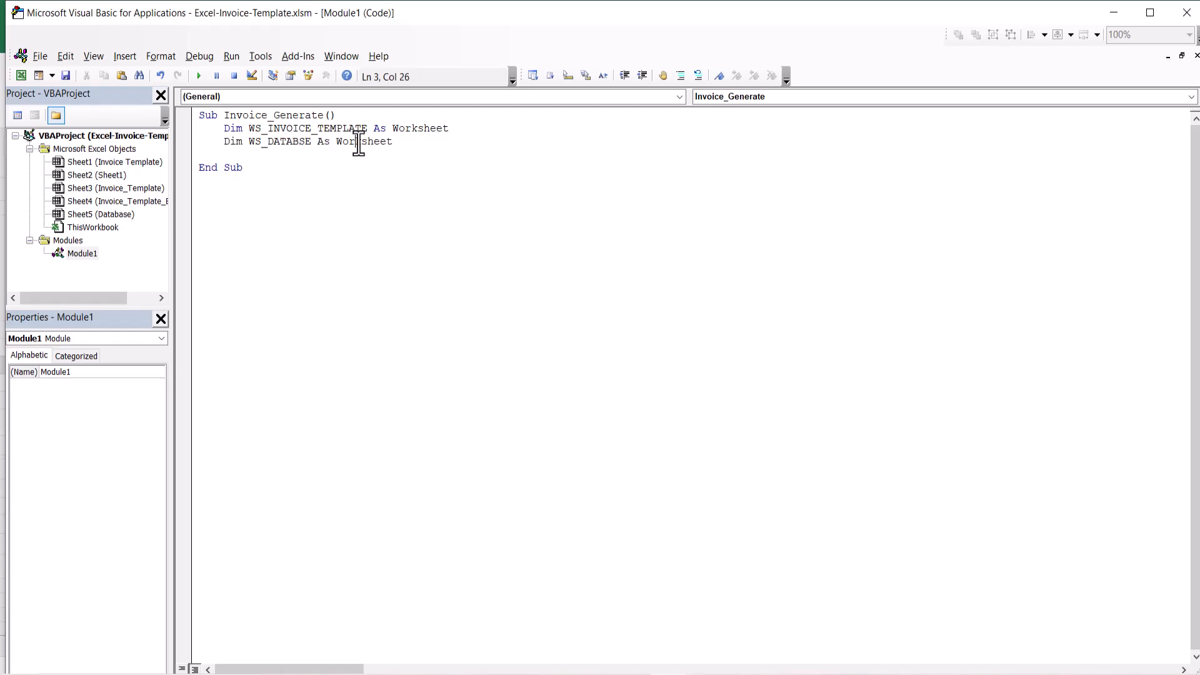
{"action": "left_click", "coordinate": [299, 141]}
{"action": "type", "text": "A"}
{"action": "key", "text": "End"}
Declare LAST_ROW_WS_DATABASE As Long below the worksheet variables and add blank lines after it.
{"action": "key", "text": "Return"}
{"action": "type", "text": "DIM LAST"}
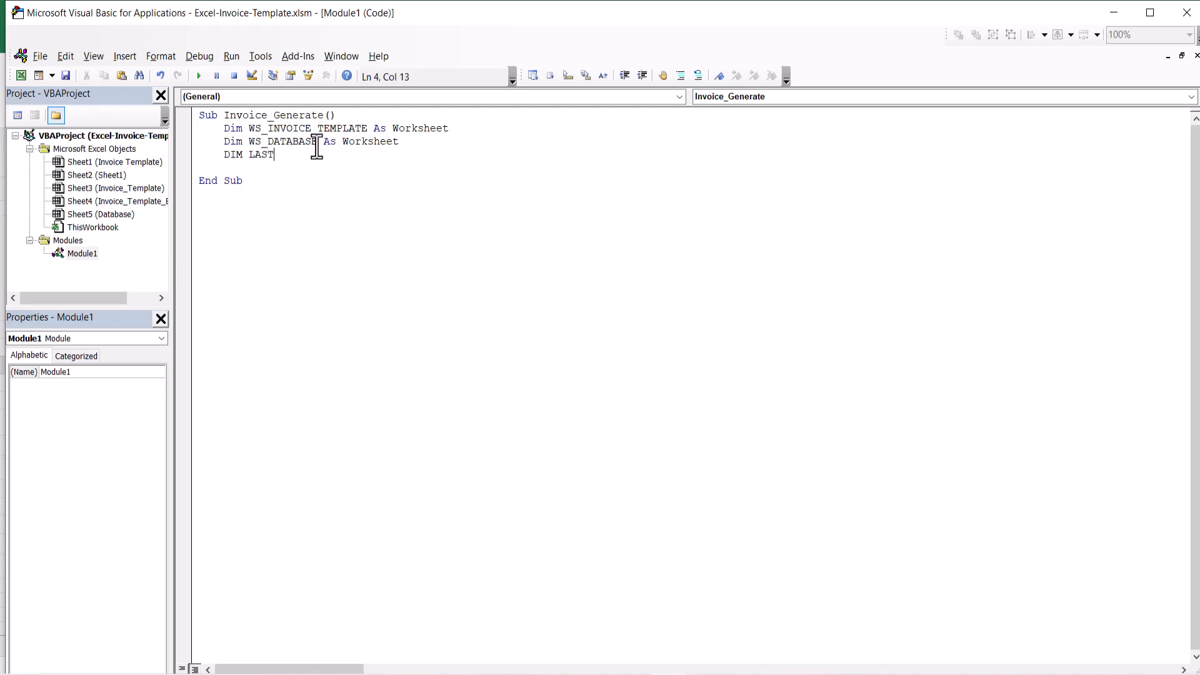
{"action": "type", "text": "_ROW WS_DATABASE AS Long"}
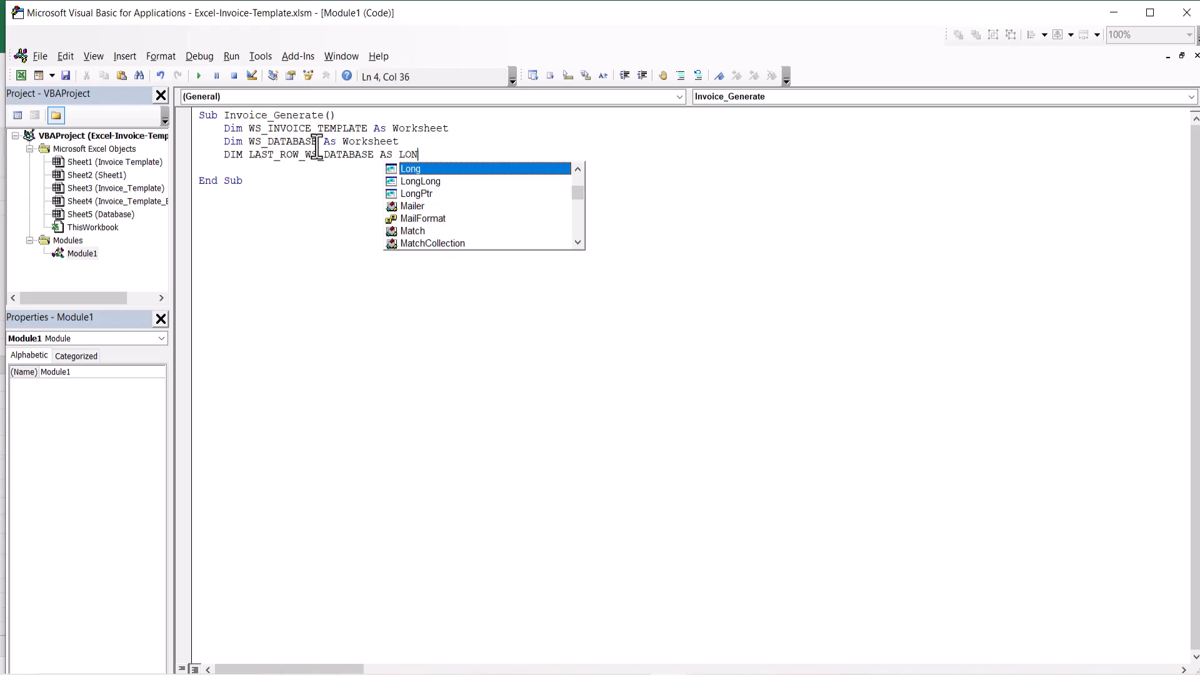
{"action": "key", "text": "Return"}
{"action": "key", "text": "Return"}
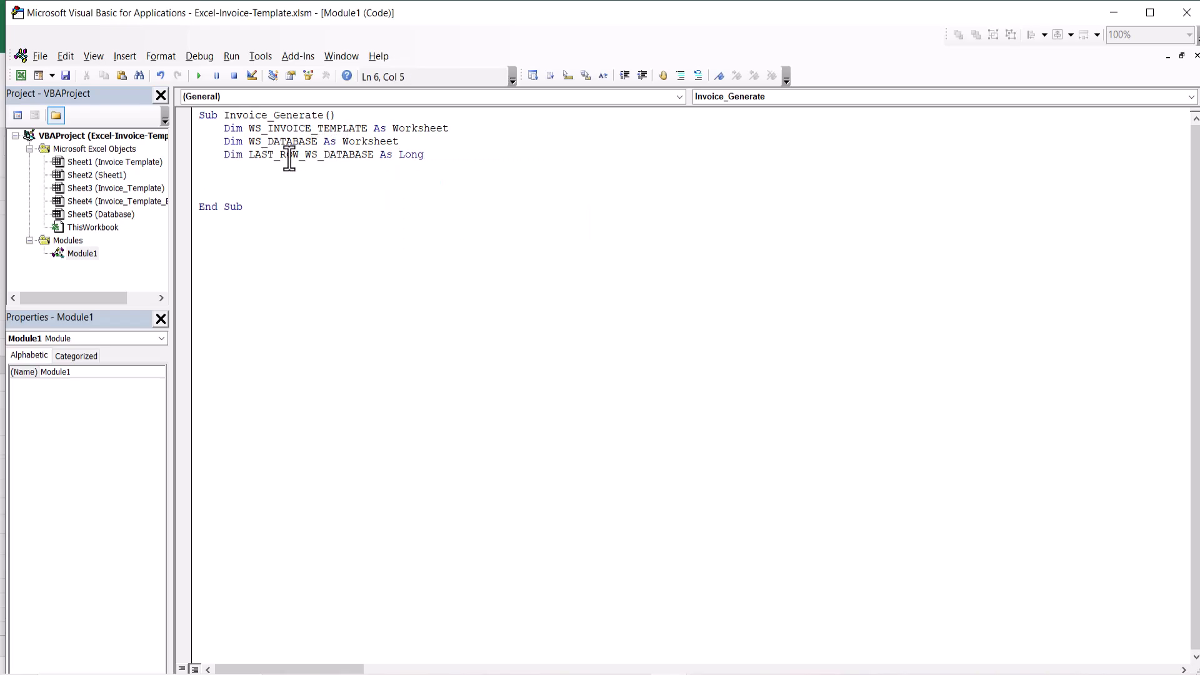
Below the declarations, write Set WS_INVOICE_TEMPLATE = ThisWorkbook.Worksheets("") with the sheet name left empty.
{"action": "double_click", "coordinate": [262, 143]}
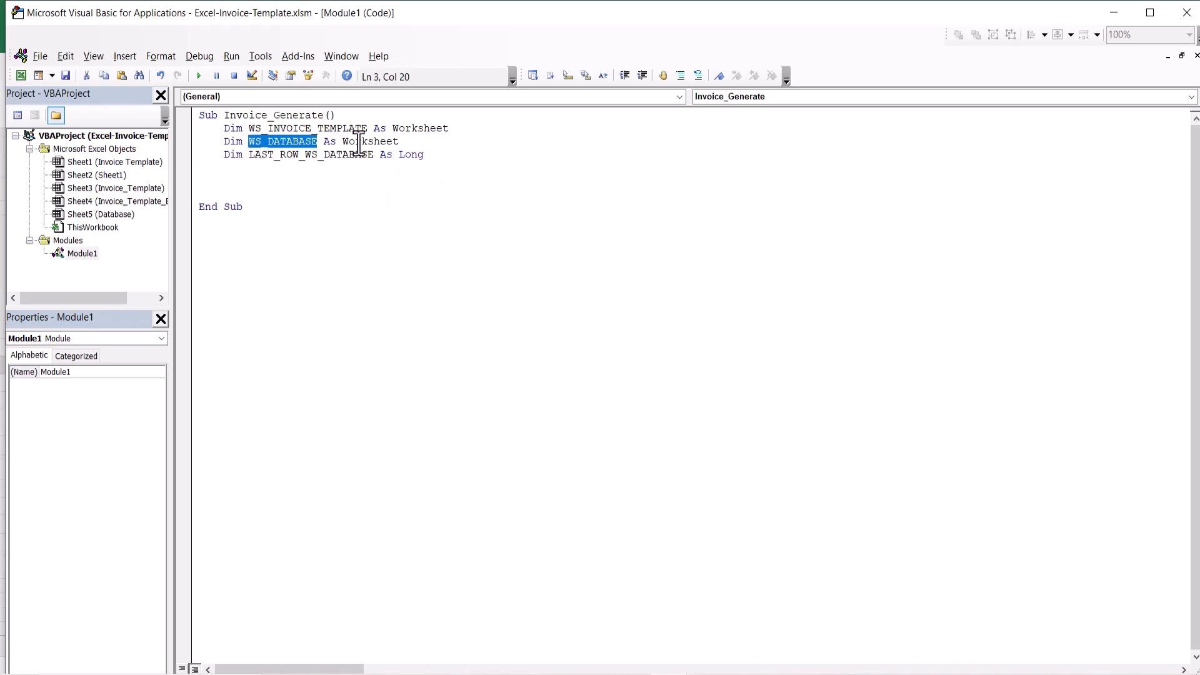
{"action": "double_click", "coordinate": [309, 129]}
{"action": "key", "text": "ctrl+c"}
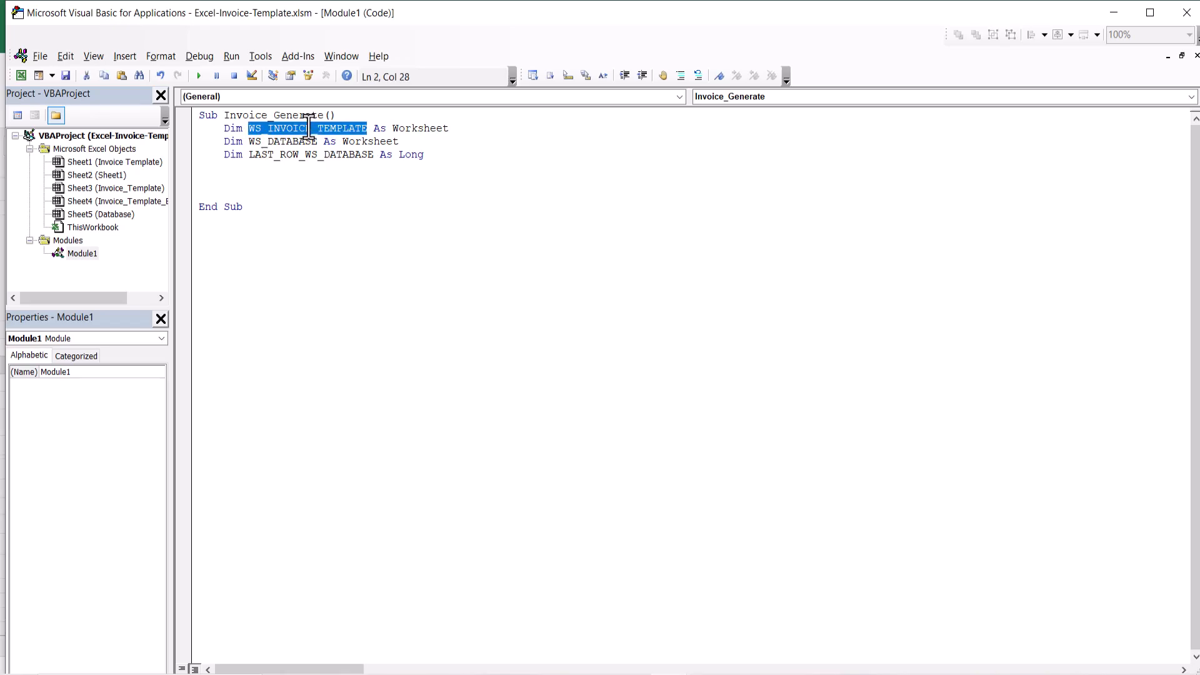
{"action": "left_click", "coordinate": [260, 182]}
{"action": "type", "text": "SET"}
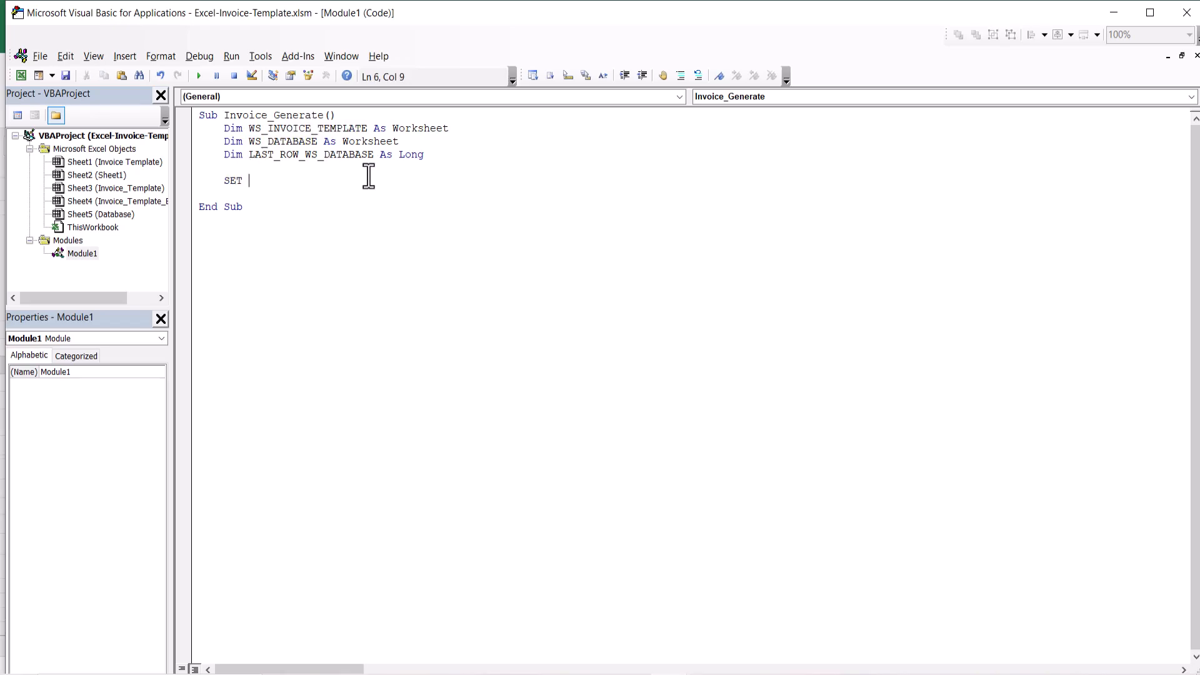
{"action": "key", "text": "ctrl+v"}
{"action": "type", "text": "= THISWORKBO"}
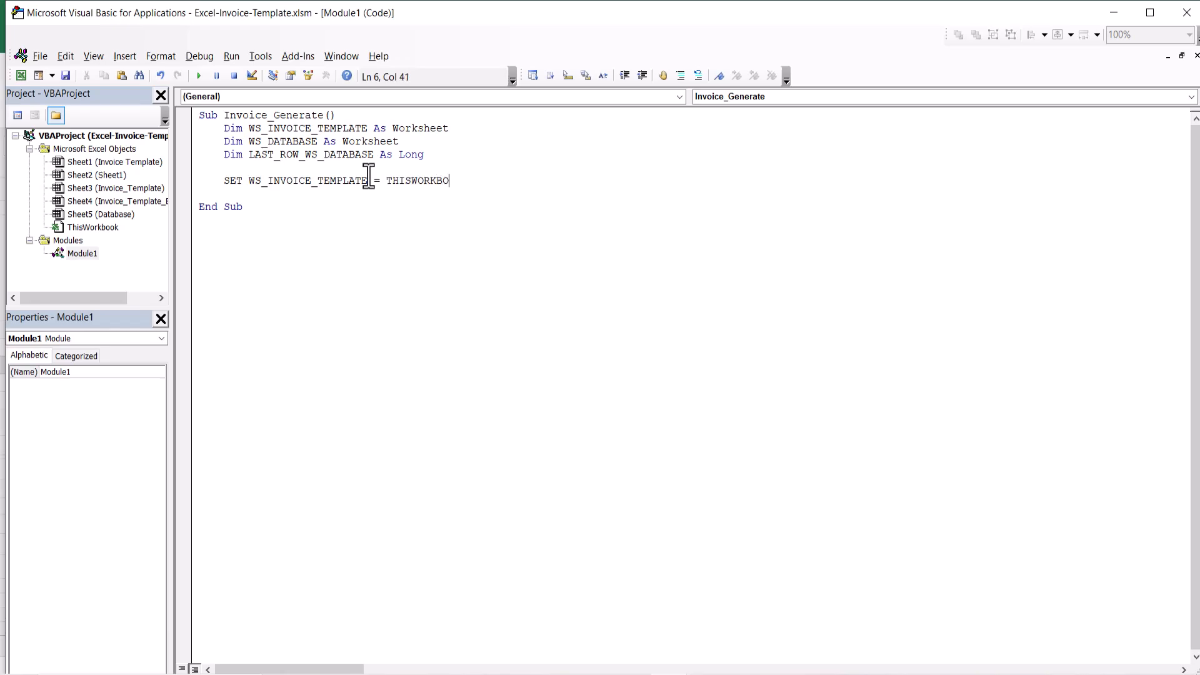
{"action": "type", "text": "OK.W"}
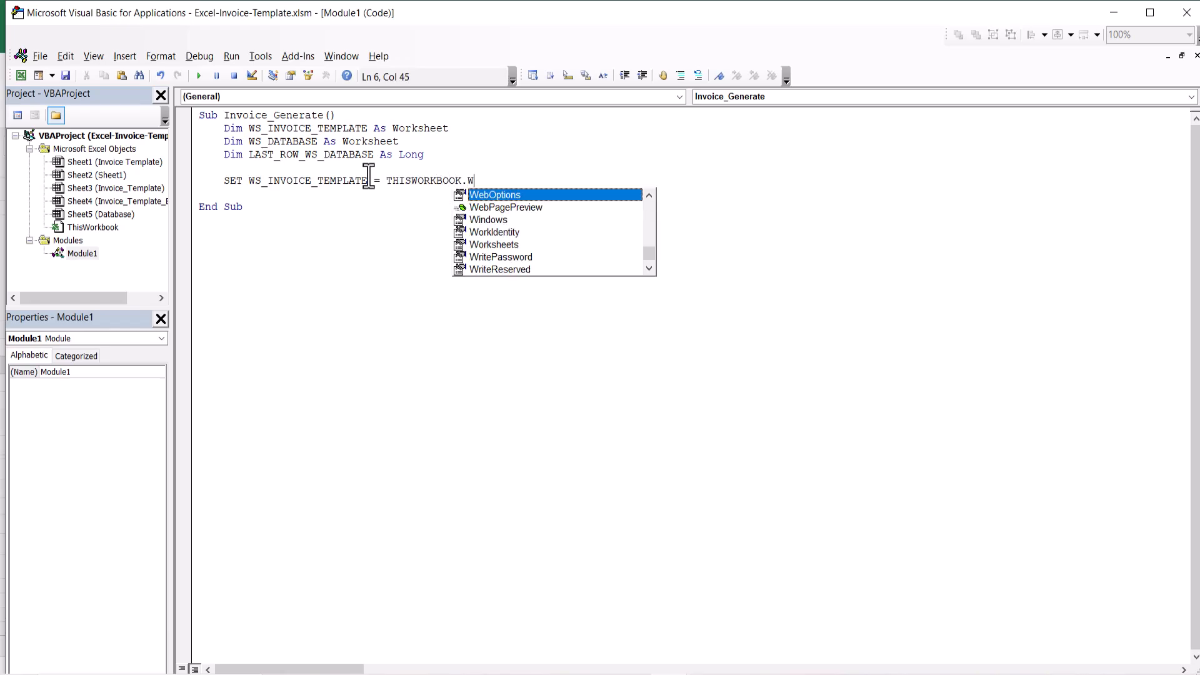
{"action": "type", "text": "ORKS"}
{"action": "key", "text": "Tab"}
{"action": "type", "text": "()"}
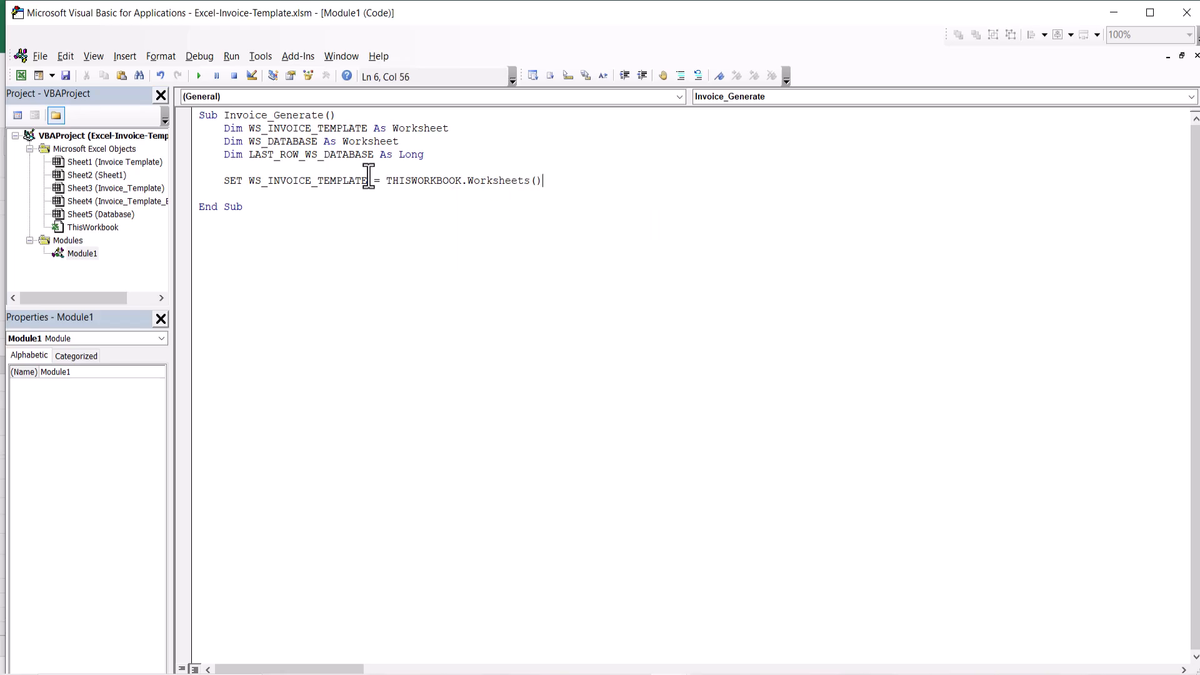
{"action": "type", "text": "\"\""}
Check the template sheet's name in Excel and enter Invoice_Template as the sheet name in the Set statement.
{"action": "key", "text": "alt+Tab"}
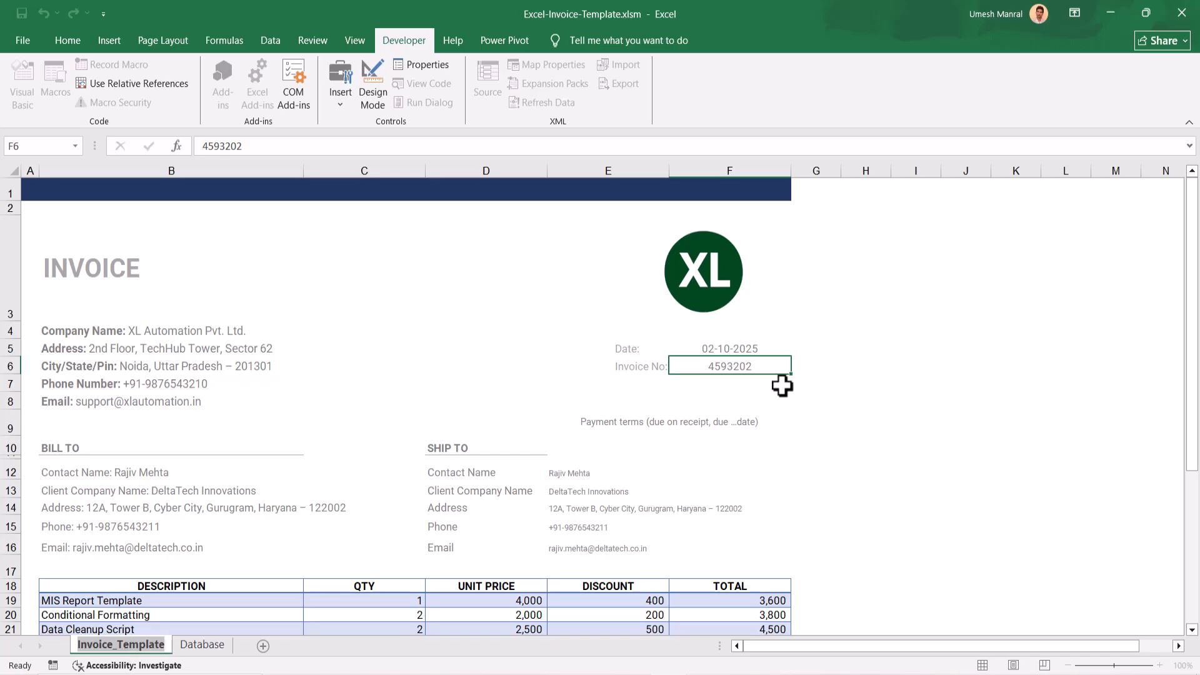
{"action": "left_click", "coordinate": [781, 384]}
{"action": "key", "text": "alt+Tab"}
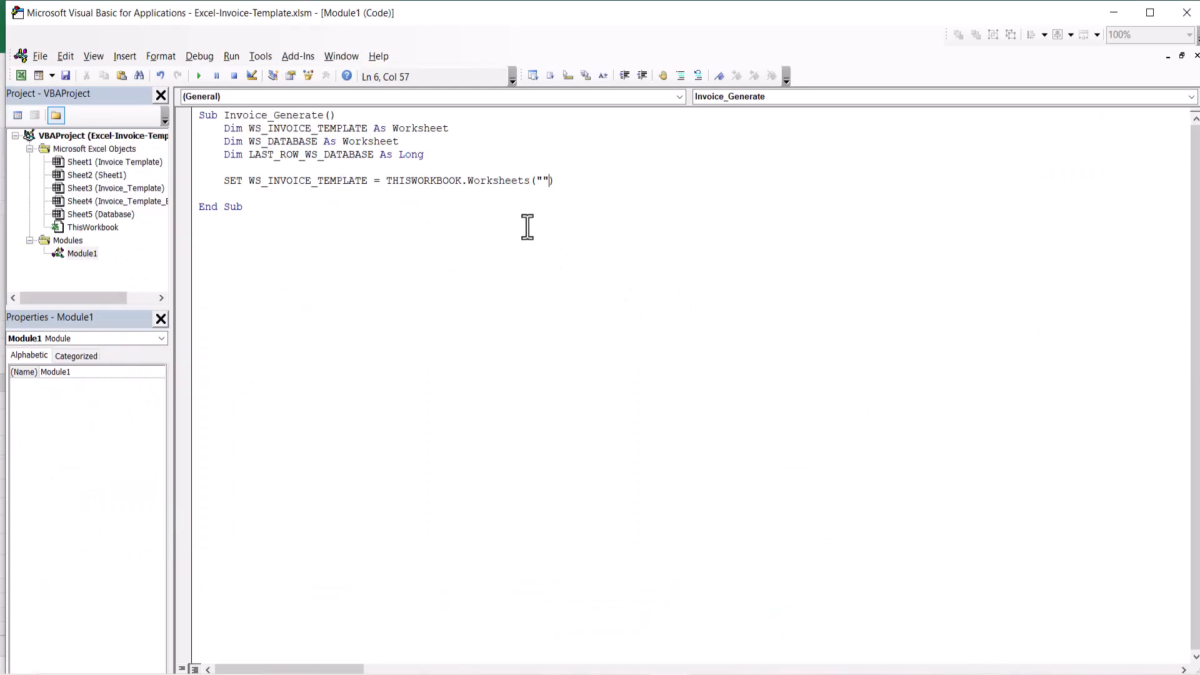
{"action": "type", "text": "Invoice_Template"}
{"action": "key", "text": "Up"}
Duplicate the Set statement on the line below and replace the copied variable with WS_DATABASE.
{"action": "left_click_drag", "start_coordinate": [224, 181], "coordinate": [661, 185]}
{"action": "key", "text": "ctrl+c"}
{"action": "left_click", "coordinate": [677, 182]}
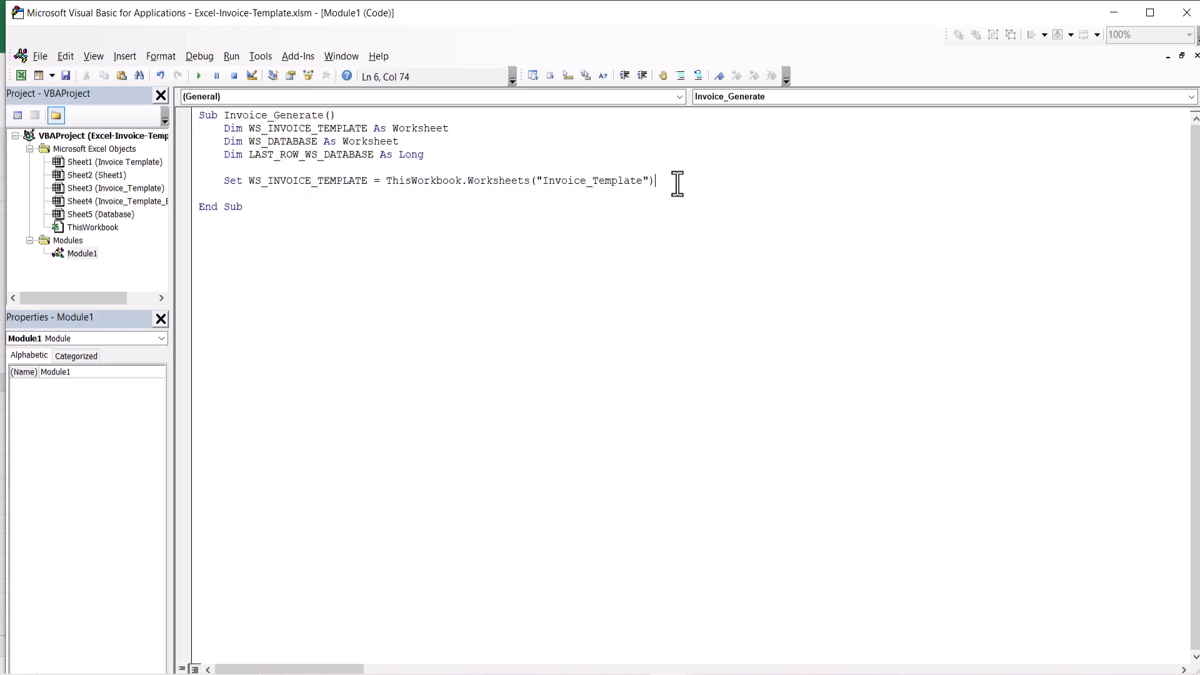
{"action": "key", "text": "Return"}
{"action": "key", "text": "ctrl+v"}
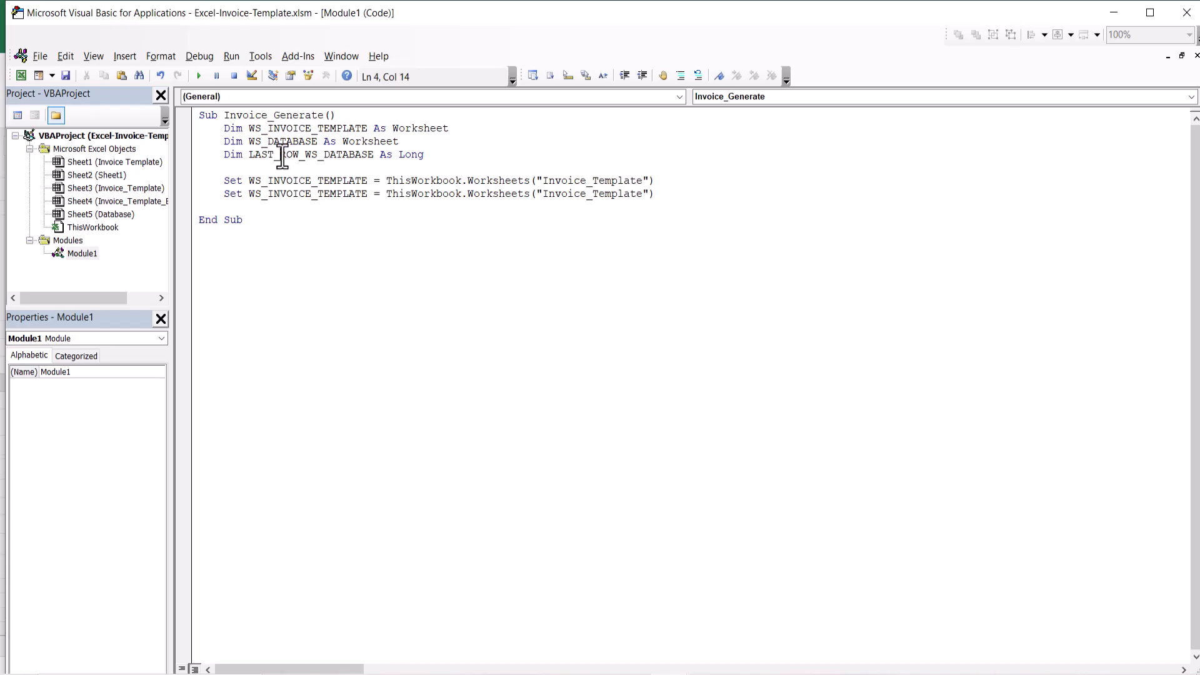
{"action": "double_click", "coordinate": [270, 141]}
{"action": "key", "text": "ctrl+c"}
{"action": "double_click", "coordinate": [276, 193]}
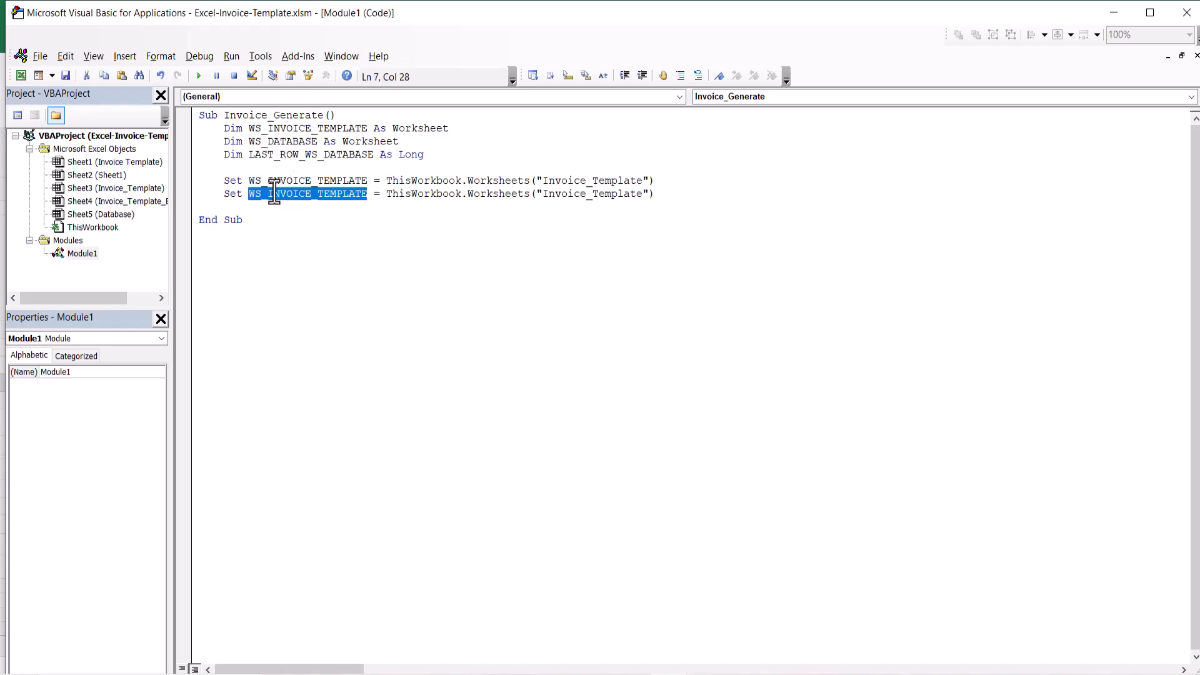
{"action": "key", "text": "ctrl+v"}
Check the Database sheet in Excel, set the WS_DATABASE statement's sheet name to Database, and add blank lines below it.
{"action": "key", "text": "alt+F11"}
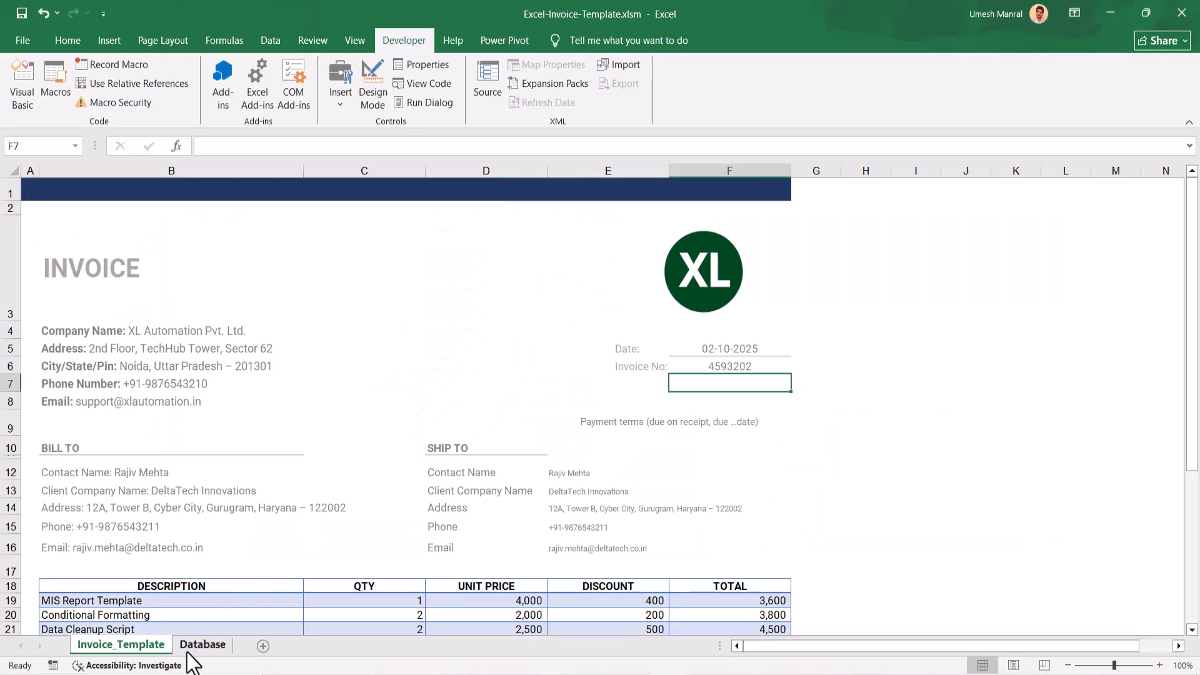
{"action": "left_click", "coordinate": [199, 645]}
{"action": "left_click", "coordinate": [405, 437]}
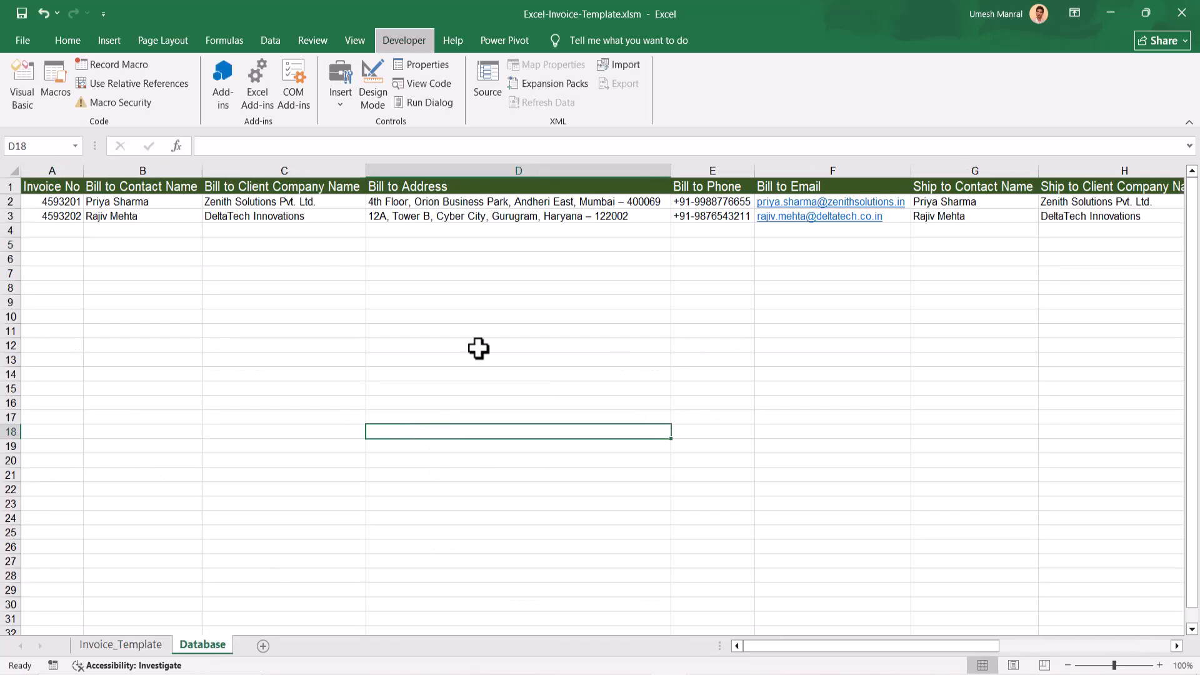
{"action": "key", "text": "alt+Tab"}
{"action": "double_click", "coordinate": [570, 193]}
{"action": "type", "text": "Database"}
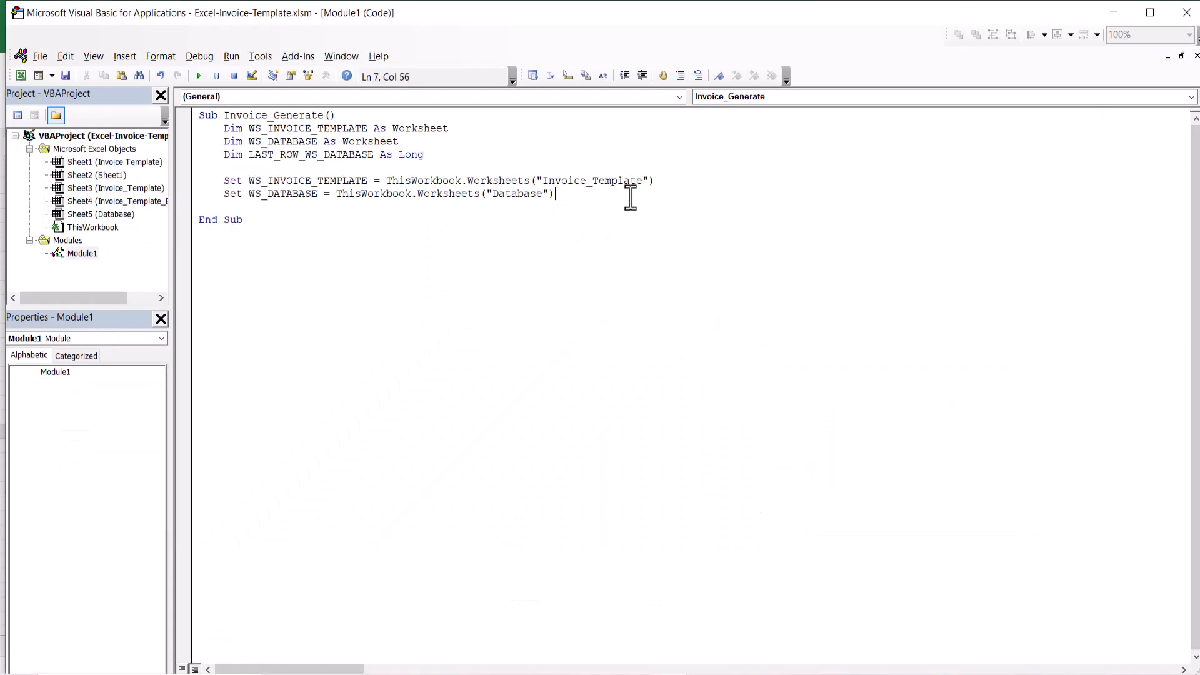
{"action": "key", "text": "Return"}
{"action": "key", "text": "Return"}
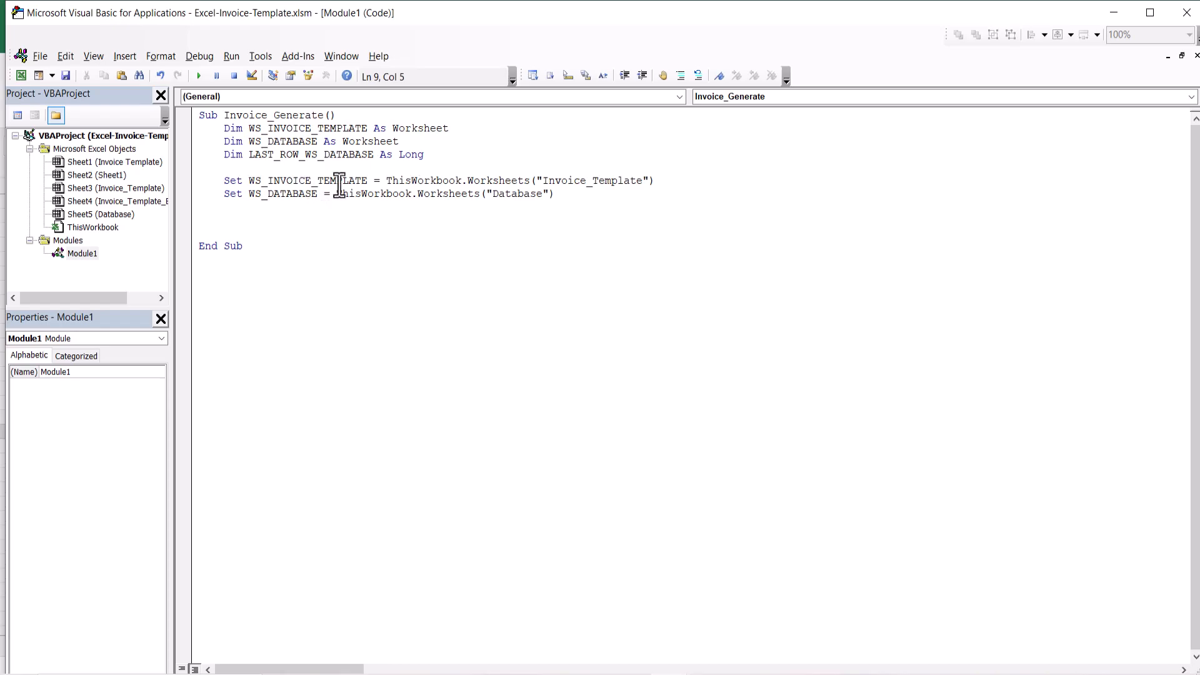
Below the Set statements, start an assignment for LAST_ROW_WS_DATABASE with "" as a placeholder value.
{"action": "double_click", "coordinate": [268, 180]}
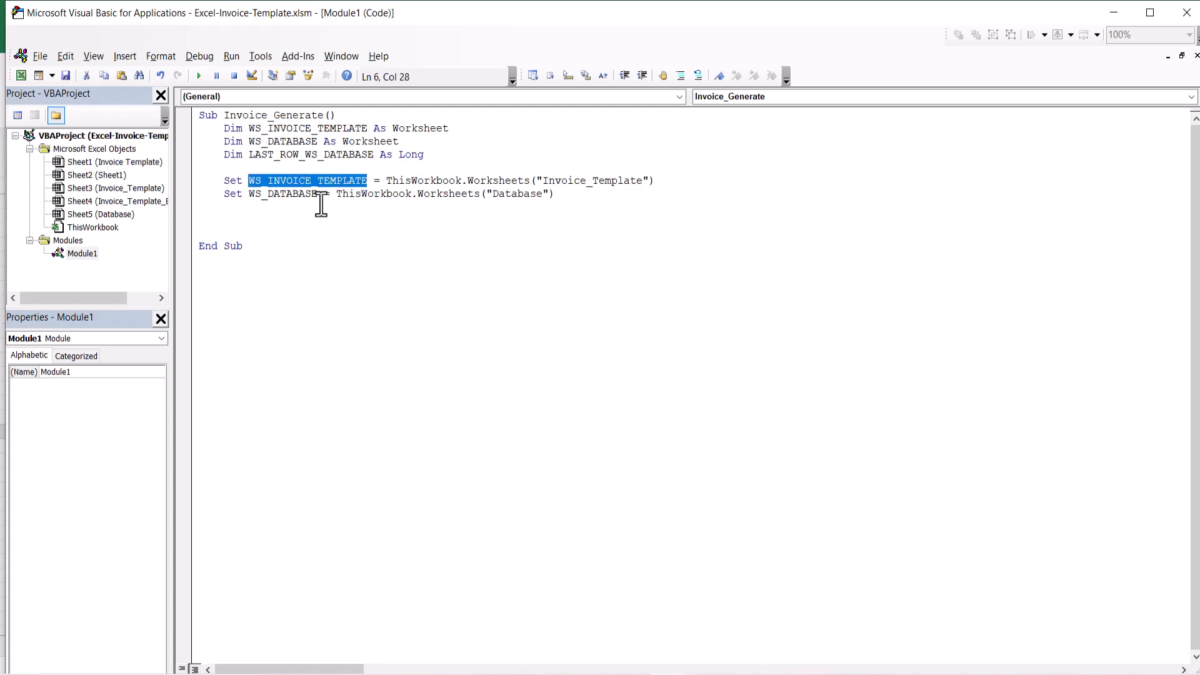
{"action": "double_click", "coordinate": [286, 143]}
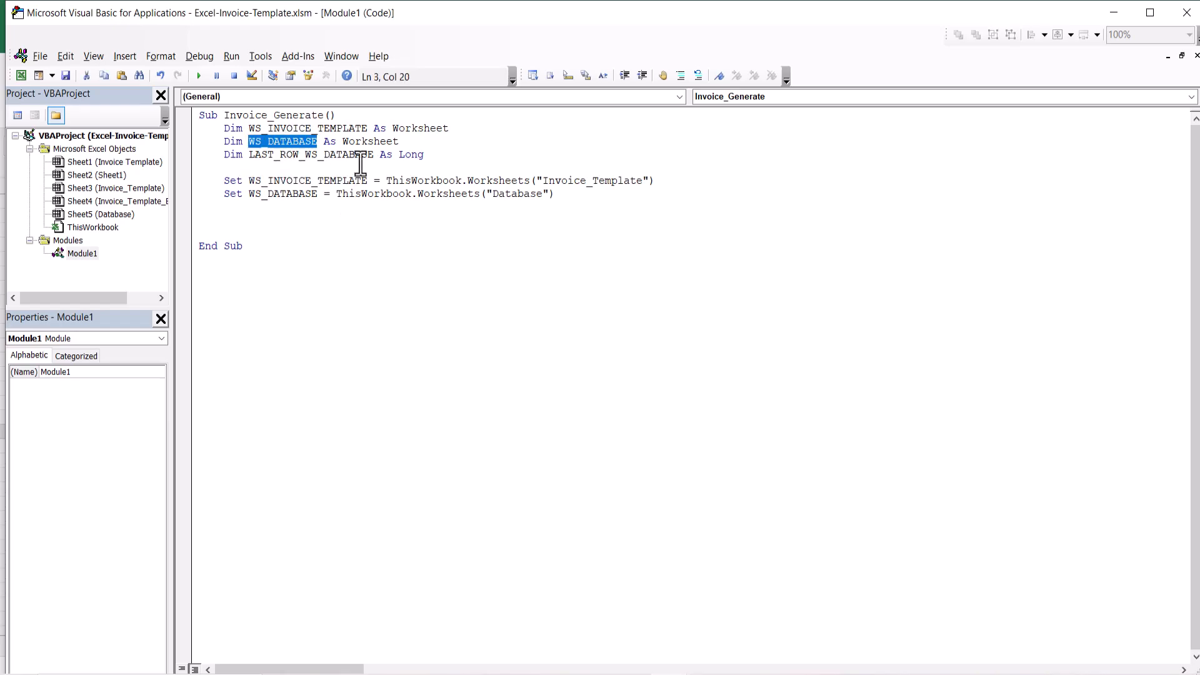
{"action": "left_click", "coordinate": [294, 219]}
{"action": "double_click", "coordinate": [281, 156]}
{"action": "key", "text": "ctrl+c"}
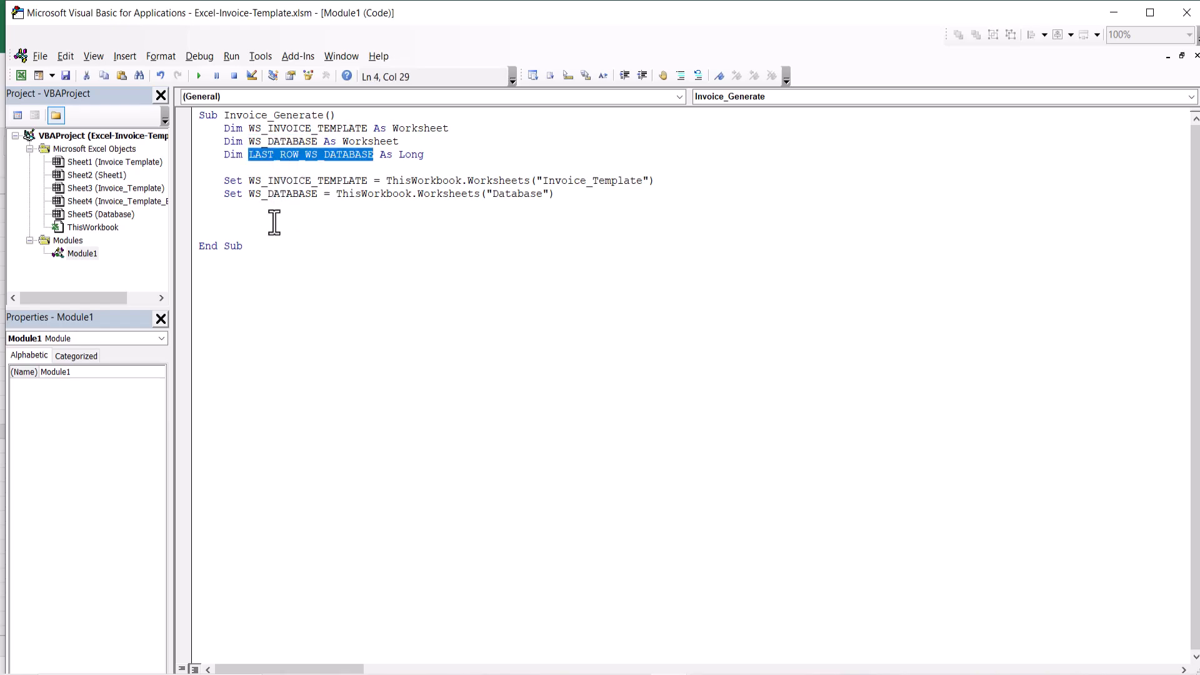
{"action": "left_click", "coordinate": [275, 221]}
{"action": "key", "text": "ctrl+v"}
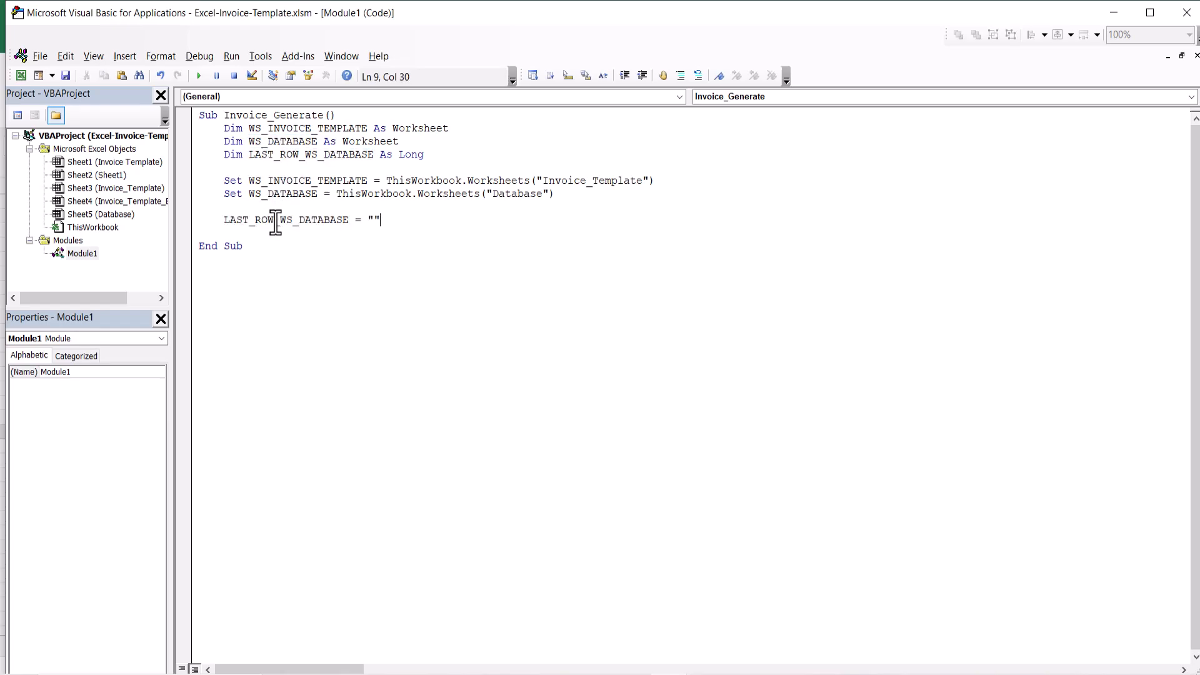
Replace the placeholder assigned to LAST_ROW_WS_DATABASE with WS_DATABASE.Cells(Rows.Count, 1).End(xlUp).Row.
{"action": "double_click", "coordinate": [259, 193]}
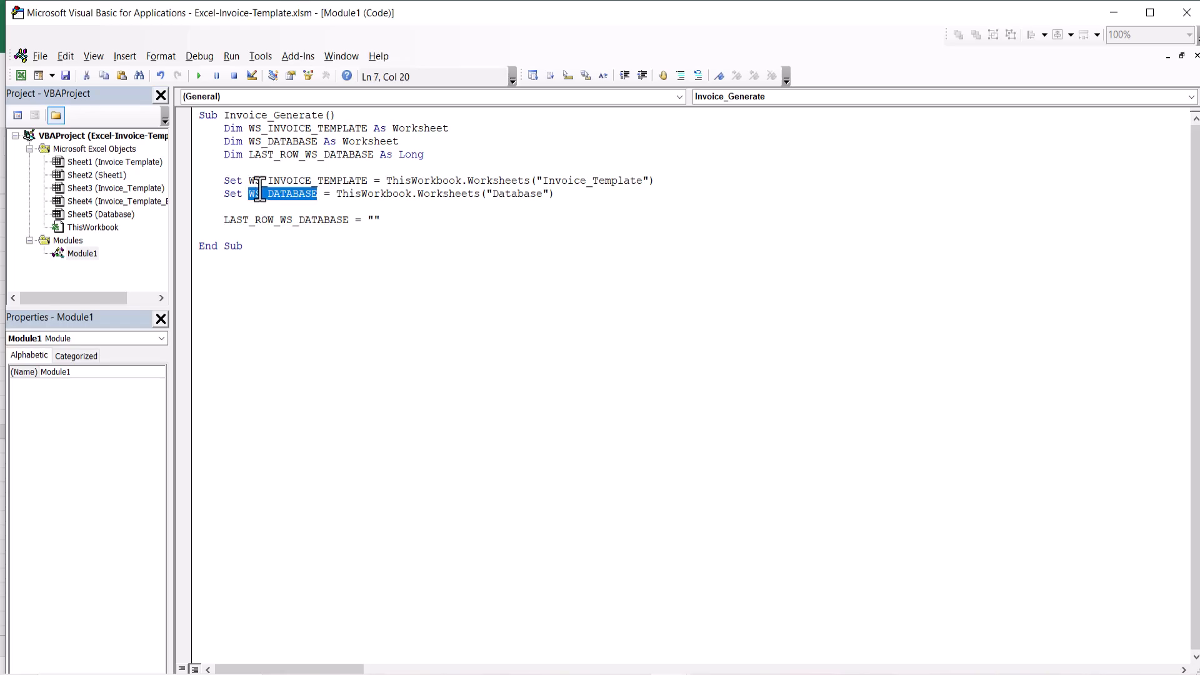
{"action": "double_click", "coordinate": [372, 220]}
{"action": "key", "text": "ctrl+v"}
{"action": "type", "text": "."}
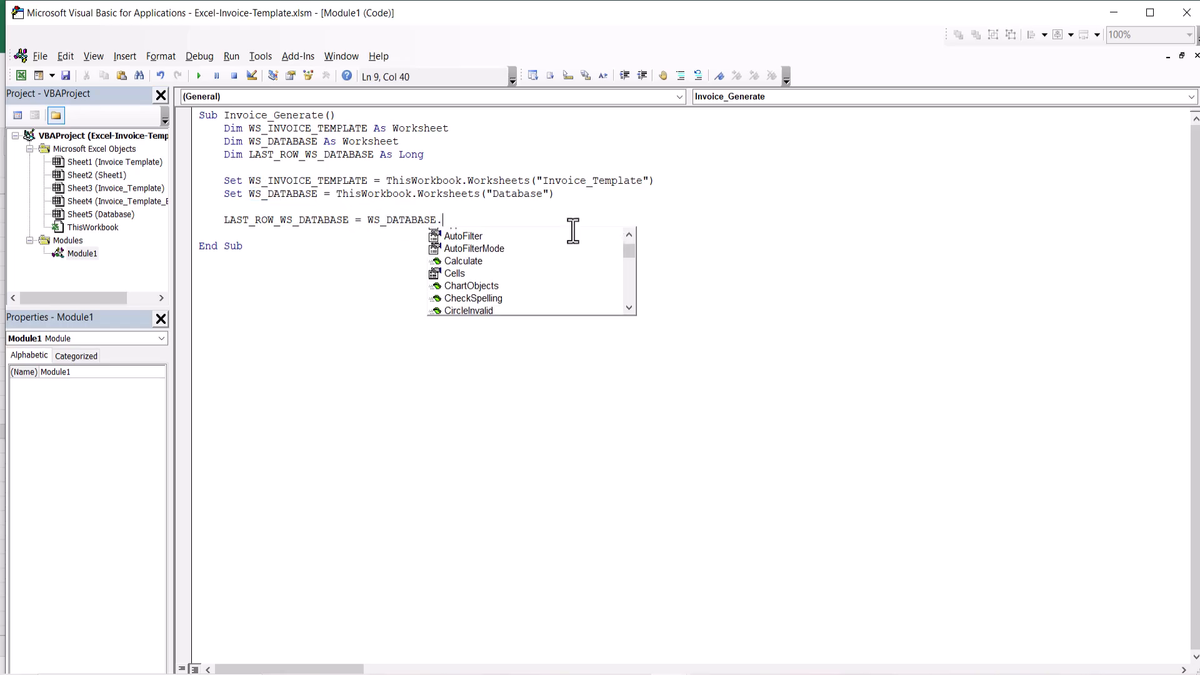
{"action": "type", "text": "Cells(rows"}
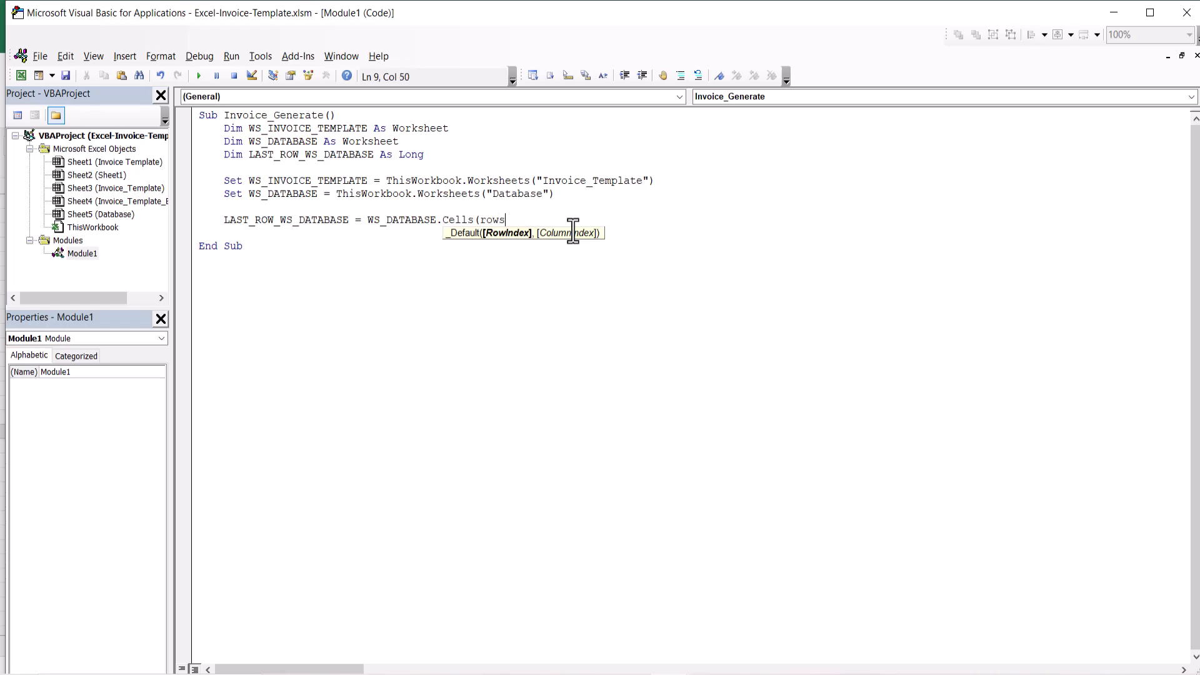
{"action": "type", "text": ".Count"}
{"action": "type", "text": ",2"}
{"action": "type", "text": ").end(xlup).row"}
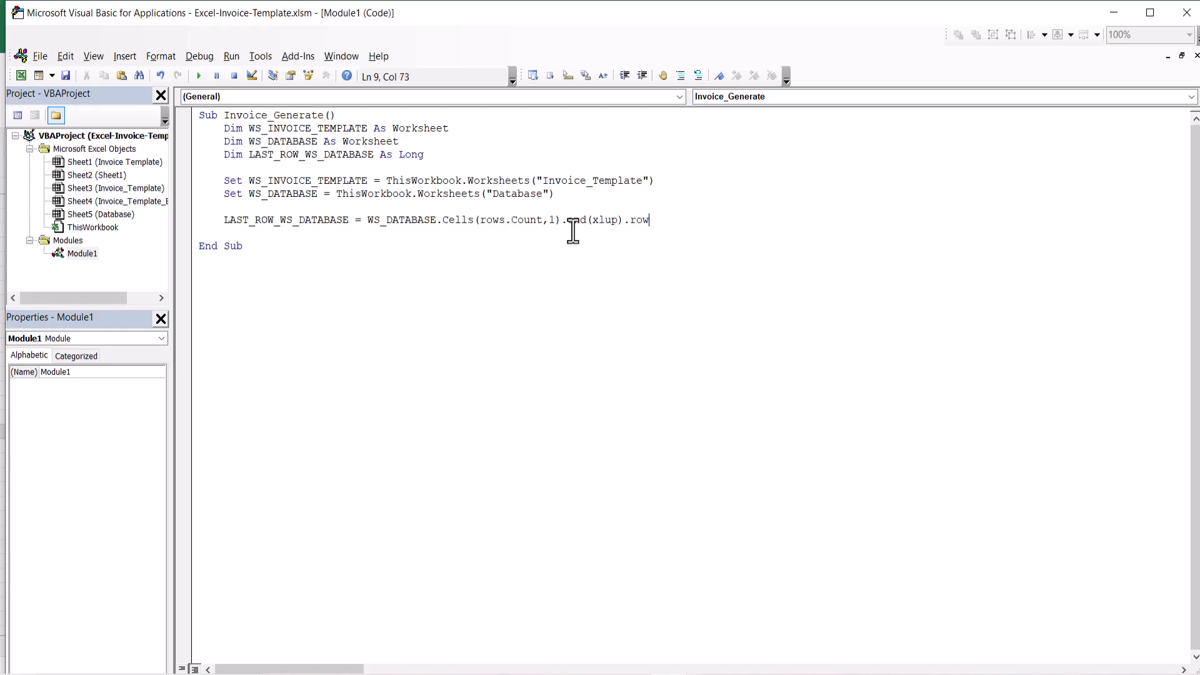
{"action": "key", "text": "Return"}
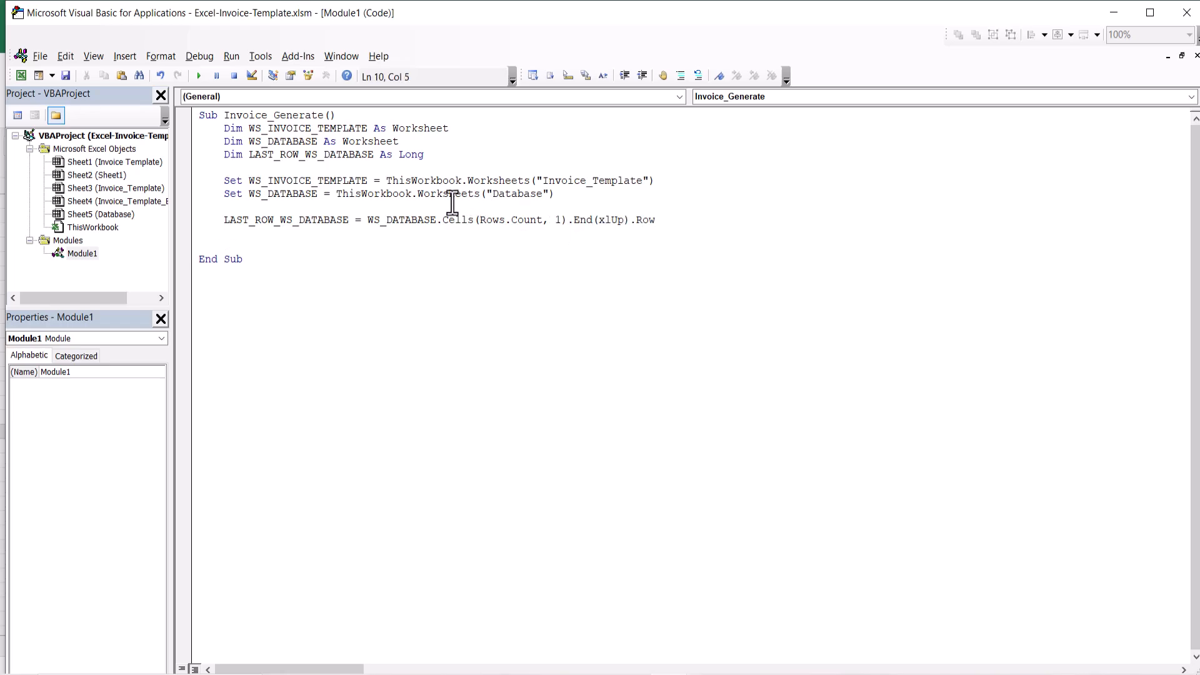
Switch to the Database sheet in Excel and examine the Invoice No entries in column A from cell A2 down.
{"action": "key", "text": "alt+F11"}
{"action": "left_click", "coordinate": [124, 559]}
{"action": "key", "text": "ctrl+Up"}
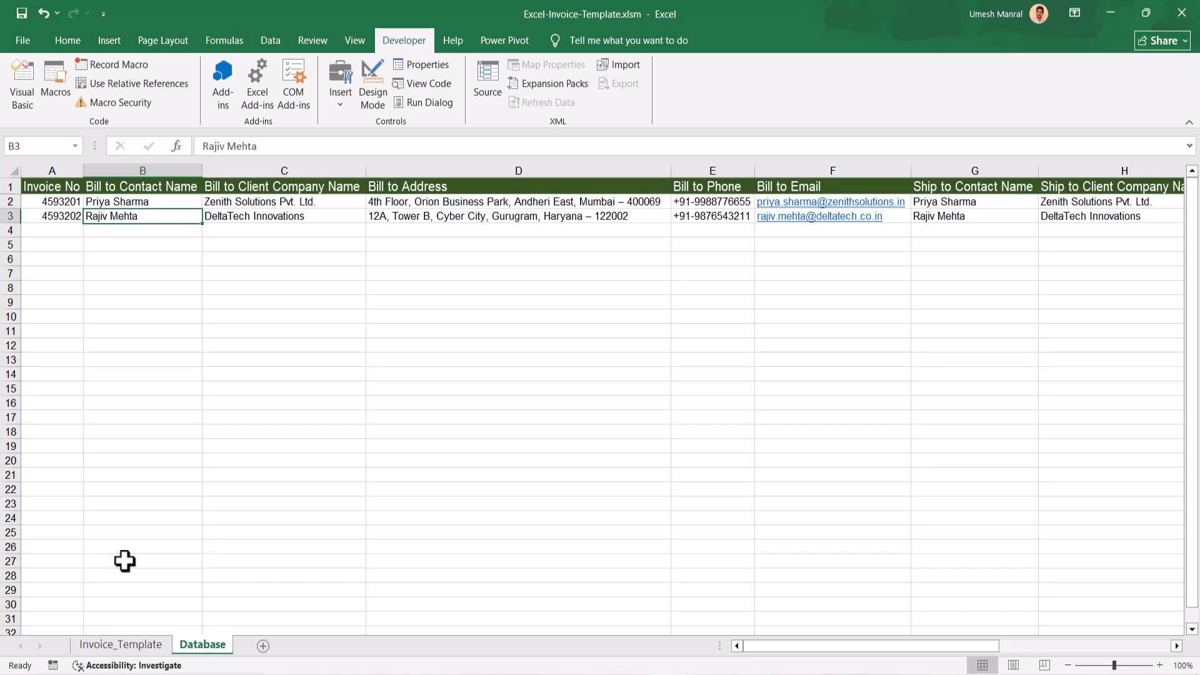
{"action": "key", "text": "ctrl+Up"}
{"action": "key", "text": "Left"}
{"action": "key", "text": "Down"}
{"action": "key", "text": "shift+Down"}
{"action": "key", "text": "shift+Down"}
{"action": "key", "text": "shift+Down"}
{"action": "key", "text": "shift+Down"}
{"action": "key", "text": "shift+Down"}
{"action": "key", "text": "shift+Down"}
{"action": "key", "text": "shift+Down"}
{"action": "key", "text": "shift+Down"}
{"action": "key", "text": "shift+Down"}
{"action": "key", "text": "shift+Down"}
{"action": "key", "text": "shift+Down"}
{"action": "key", "text": "shift+Down"}
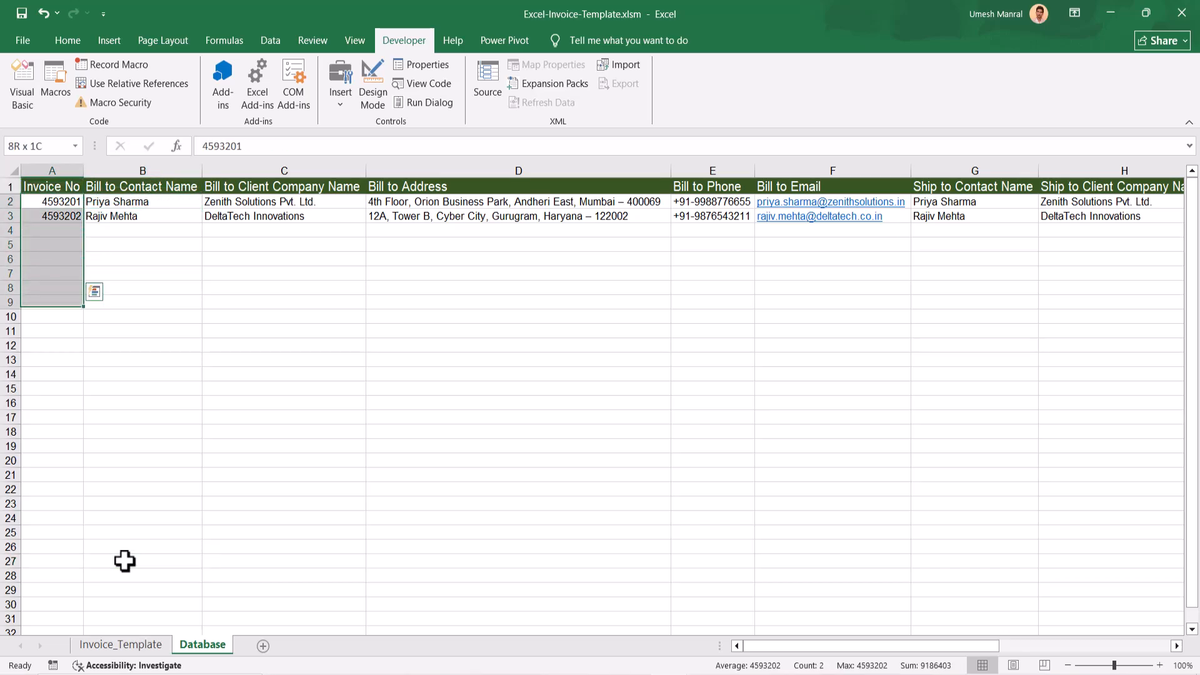
Go to the very last worksheet row in column A and return upward to the last filled cell.
{"action": "key", "text": "Down"}
{"action": "key", "text": "ctrl+Down"}
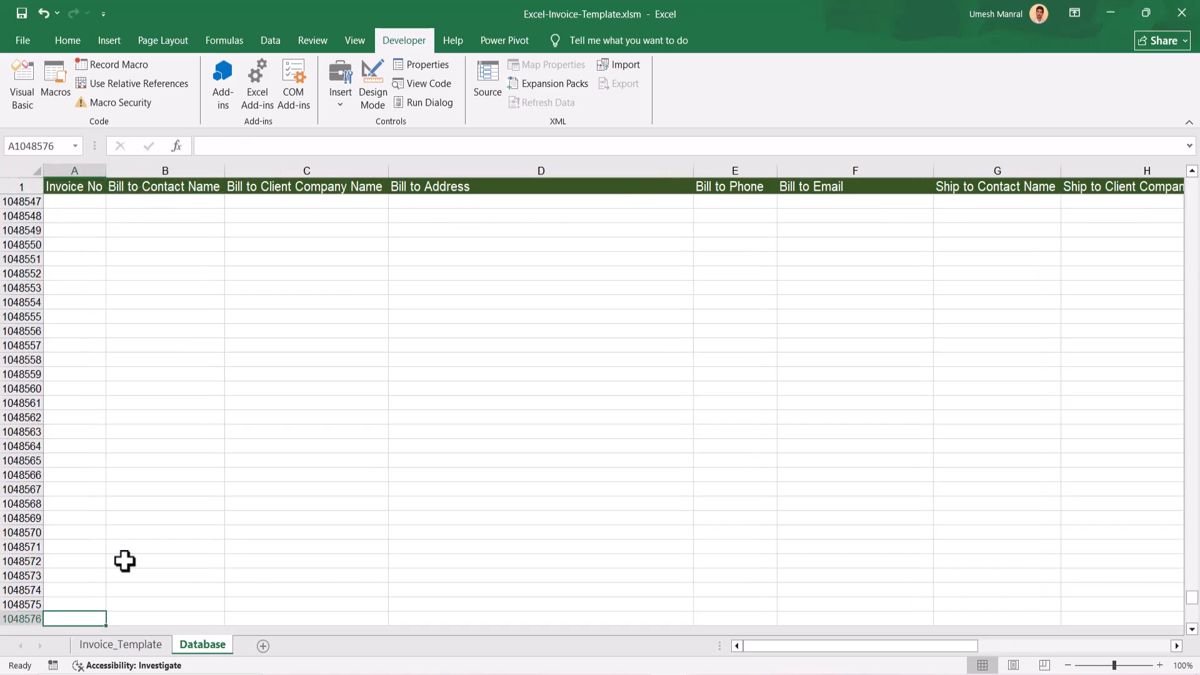
{"action": "key", "text": "ctrl+Up"}
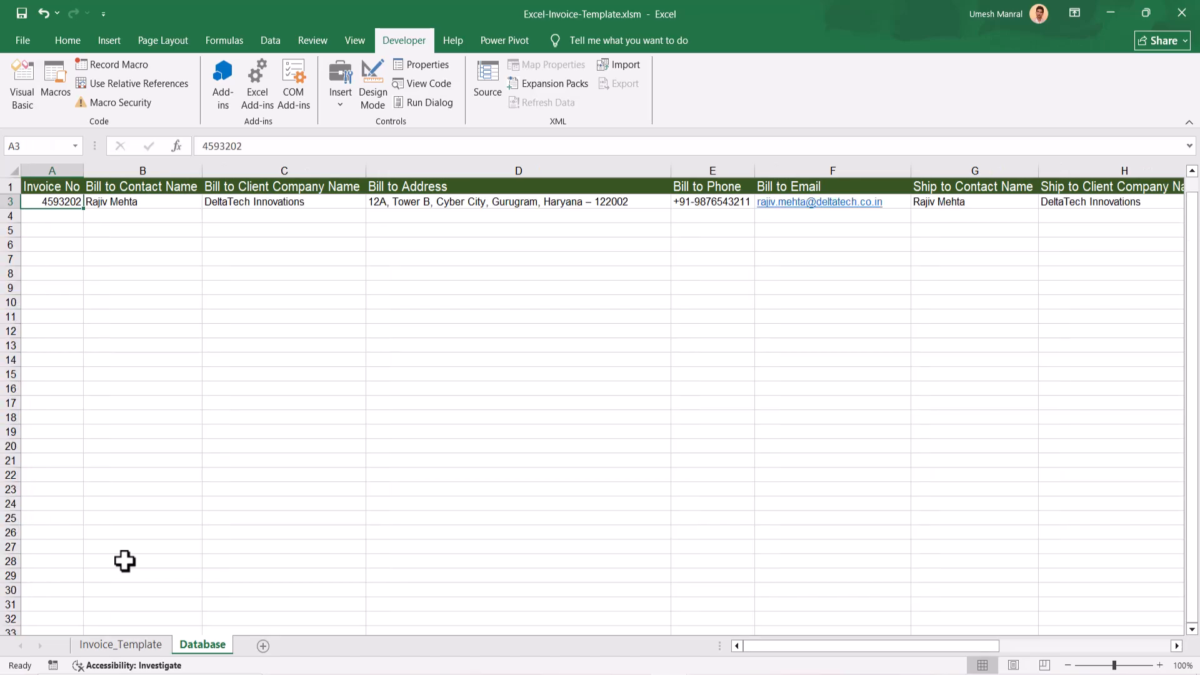
Examine the Invoice No column of the Database sheet, from the header through the filled rows to the empty cells below.
{"action": "key", "text": "ctrl+Up"}
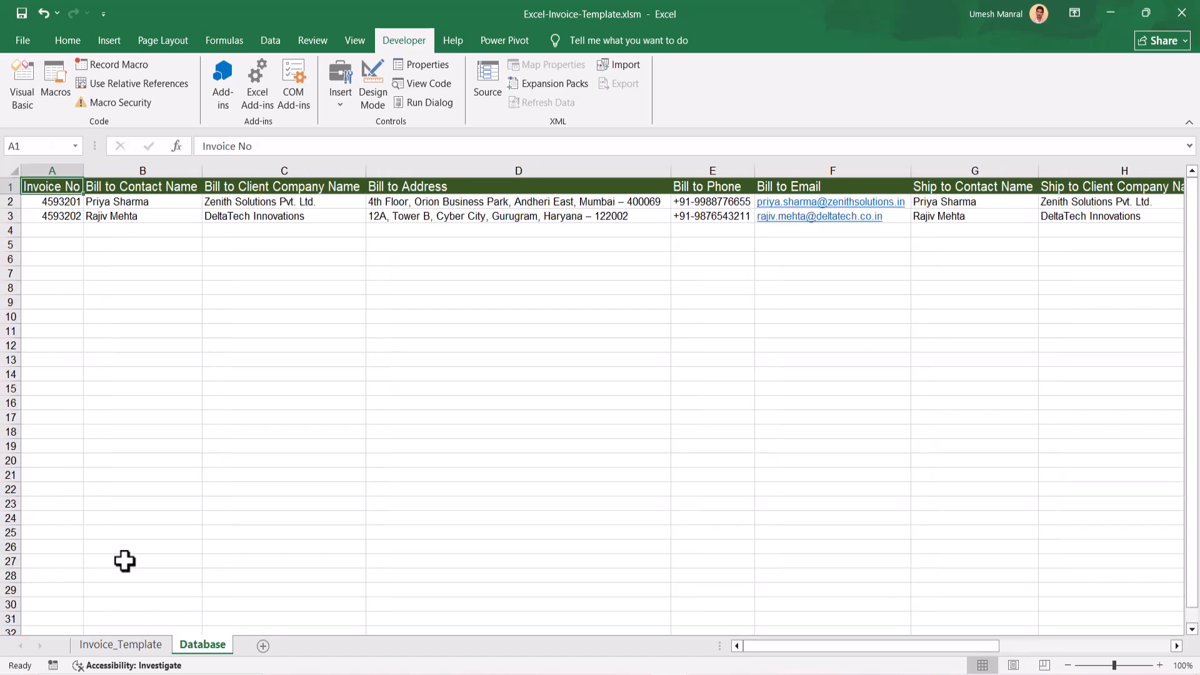
{"action": "key", "text": "Down"}
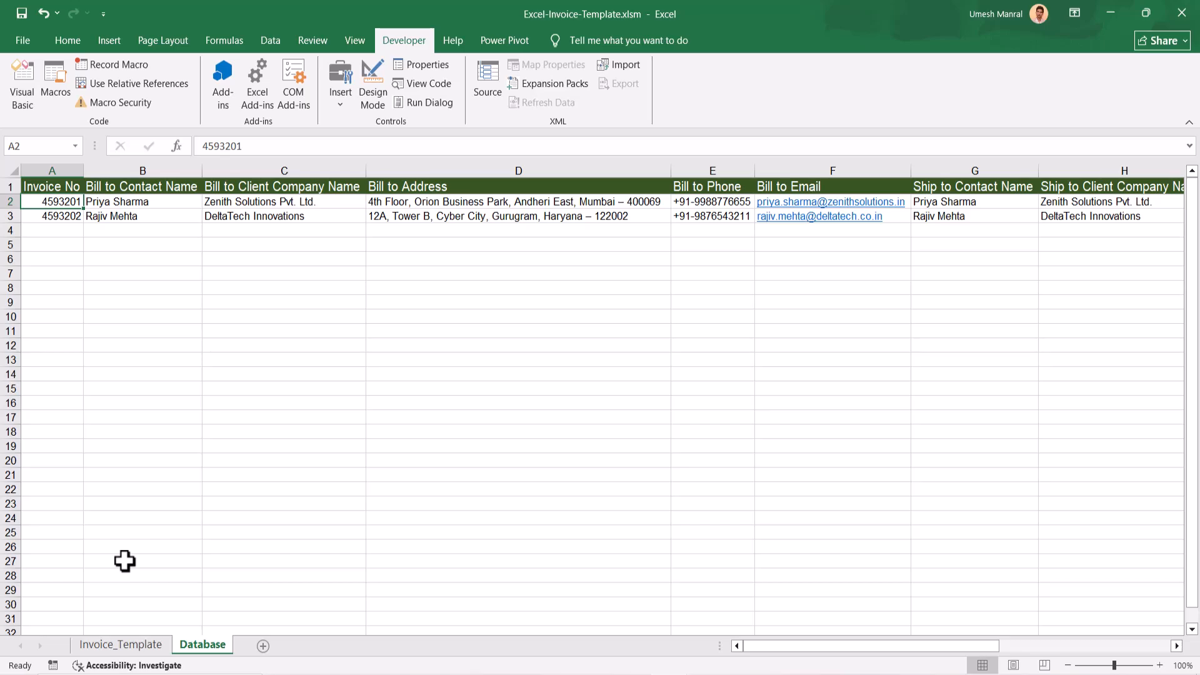
{"action": "key", "text": "shift+Down"}
{"action": "key", "text": "Down"}
{"action": "key", "text": "Down"}
{"action": "key", "text": "Down"}
{"action": "key", "text": "Down"}
{"action": "key", "text": "Down"}
{"action": "key", "text": "Down"}
{"action": "key", "text": "Down"}
{"action": "key", "text": "Down"}
{"action": "key", "text": "Down"}
{"action": "key", "text": "Down"}
{"action": "key", "text": "Down"}
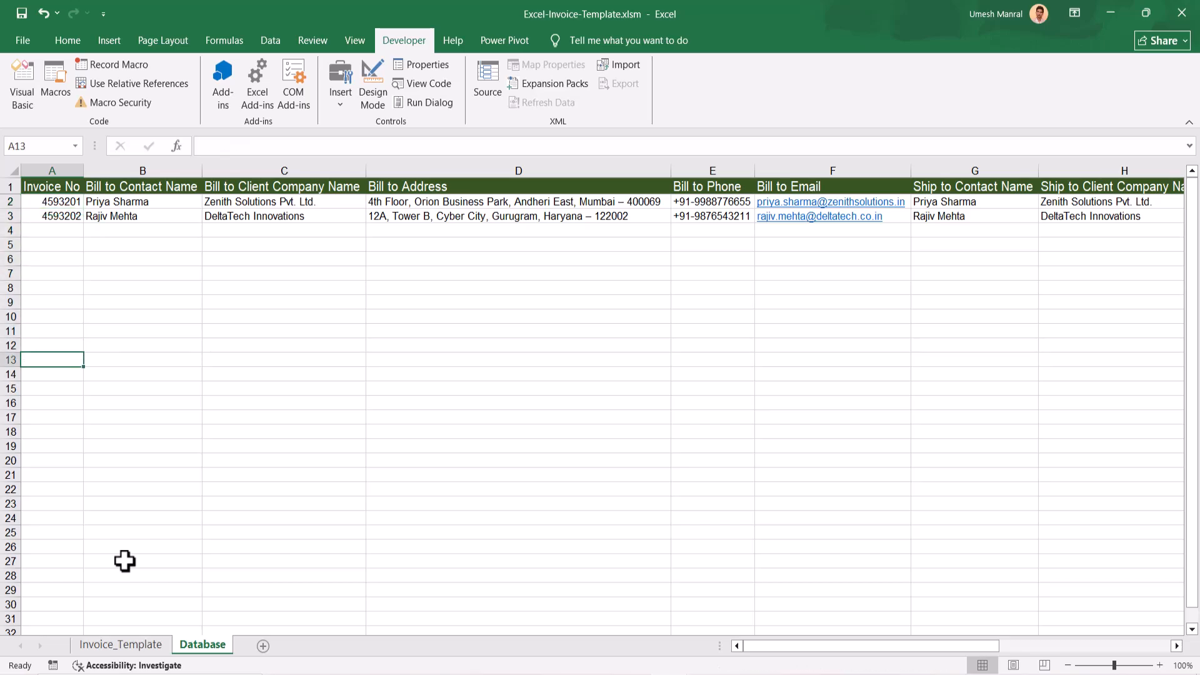
{"action": "key", "text": "ctrl+Up"}
{"action": "key", "text": "ctrl+Up"}
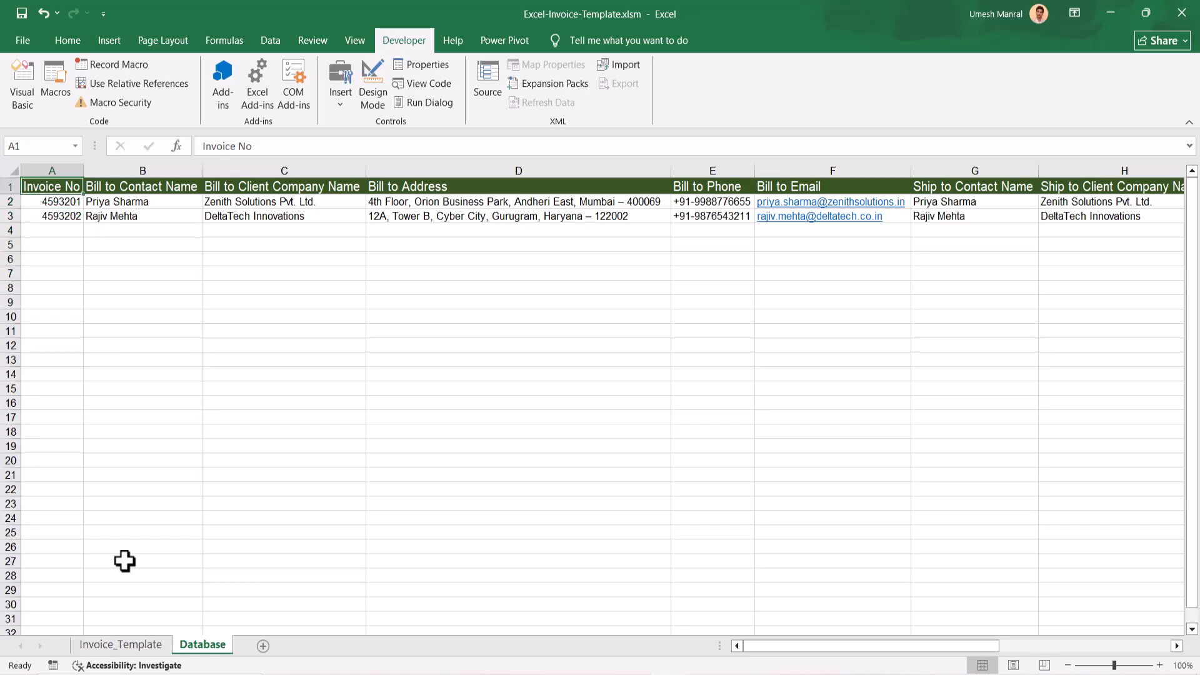
Switch to the VBA editor and add a blank line below the LAST_ROW_WS_DATABASE assignment.
{"action": "key", "text": "alt+F11"}
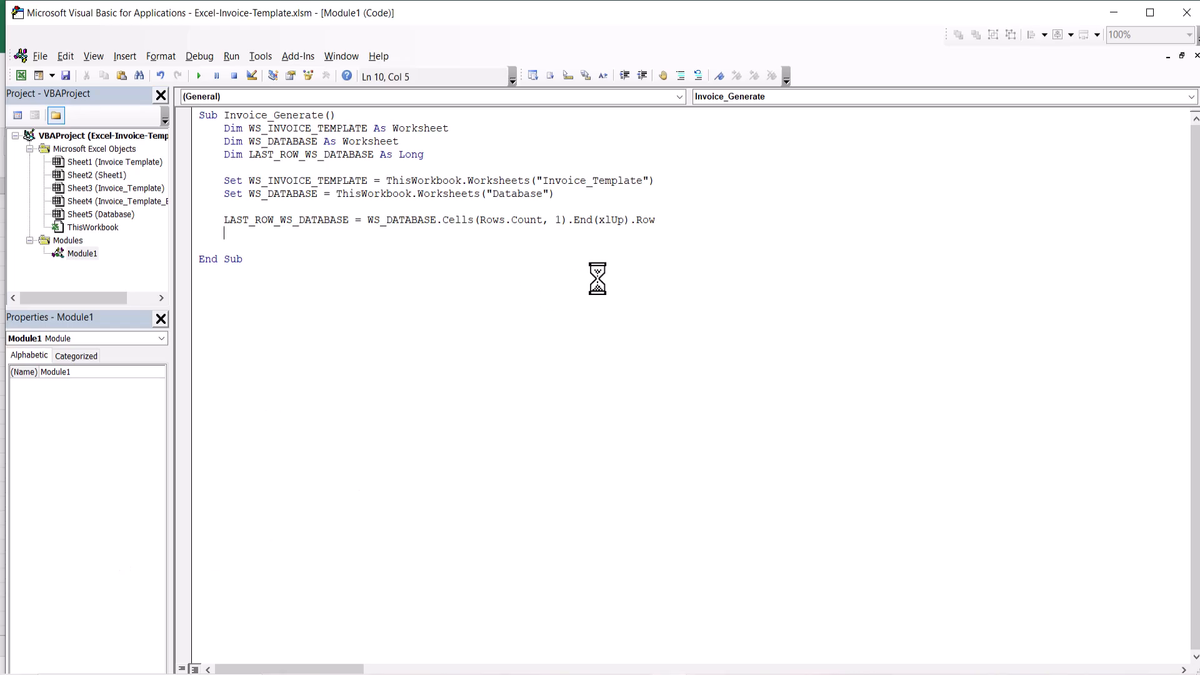
{"action": "key", "text": "Return"}
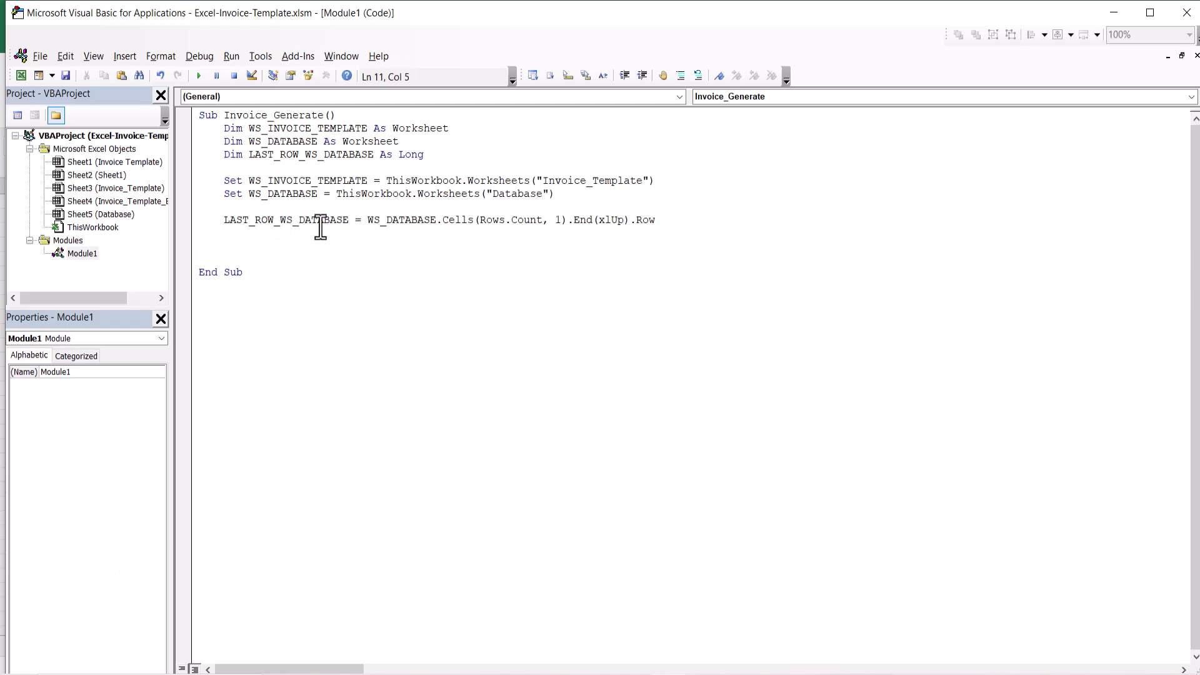
Examine the first Invoice No in Database cell A2 and the invoice number cell F6 on Invoice_Template in Excel, and return to the VBA editor.
{"action": "key", "text": "alt+F11"}
{"action": "key", "text": "alt+F11"}
{"action": "key", "text": "alt+F11"}
{"action": "left_click", "coordinate": [73, 205]}
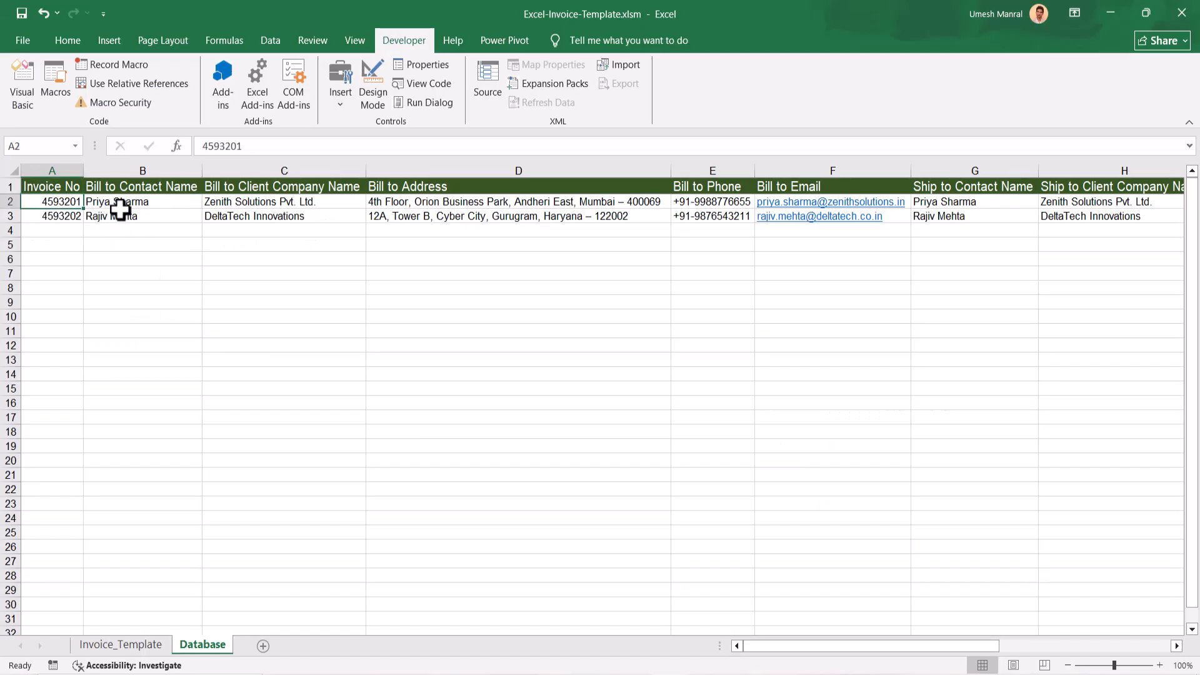
{"action": "left_click", "coordinate": [119, 644]}
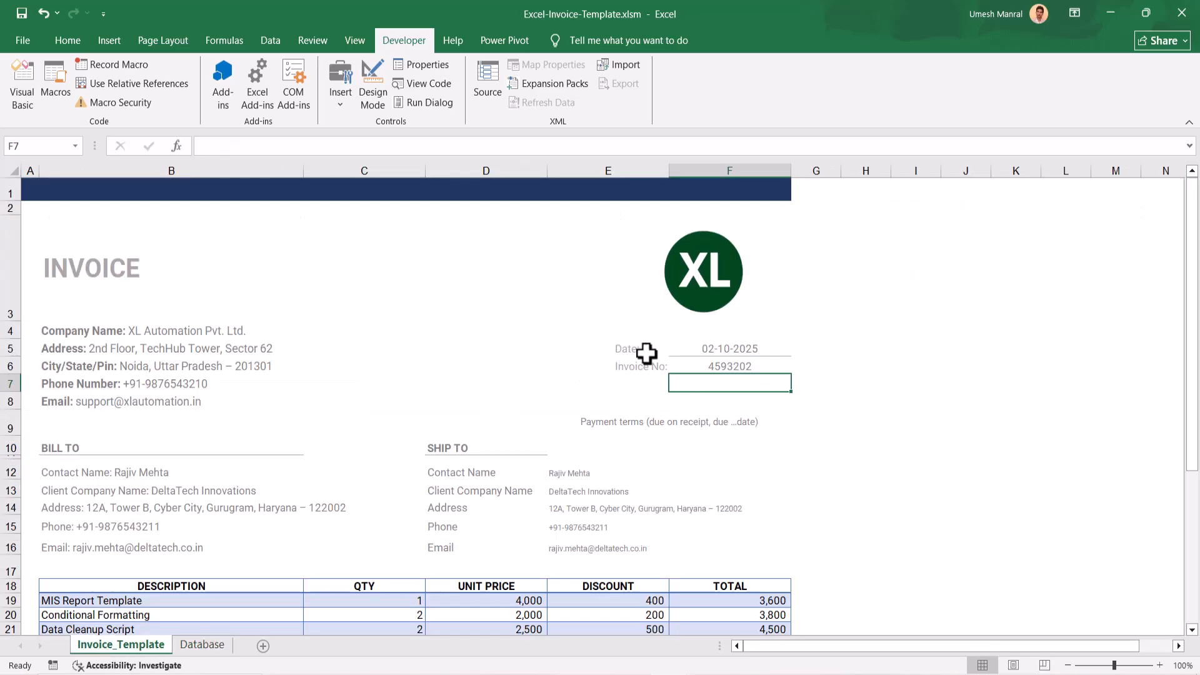
{"action": "left_click", "coordinate": [692, 366]}
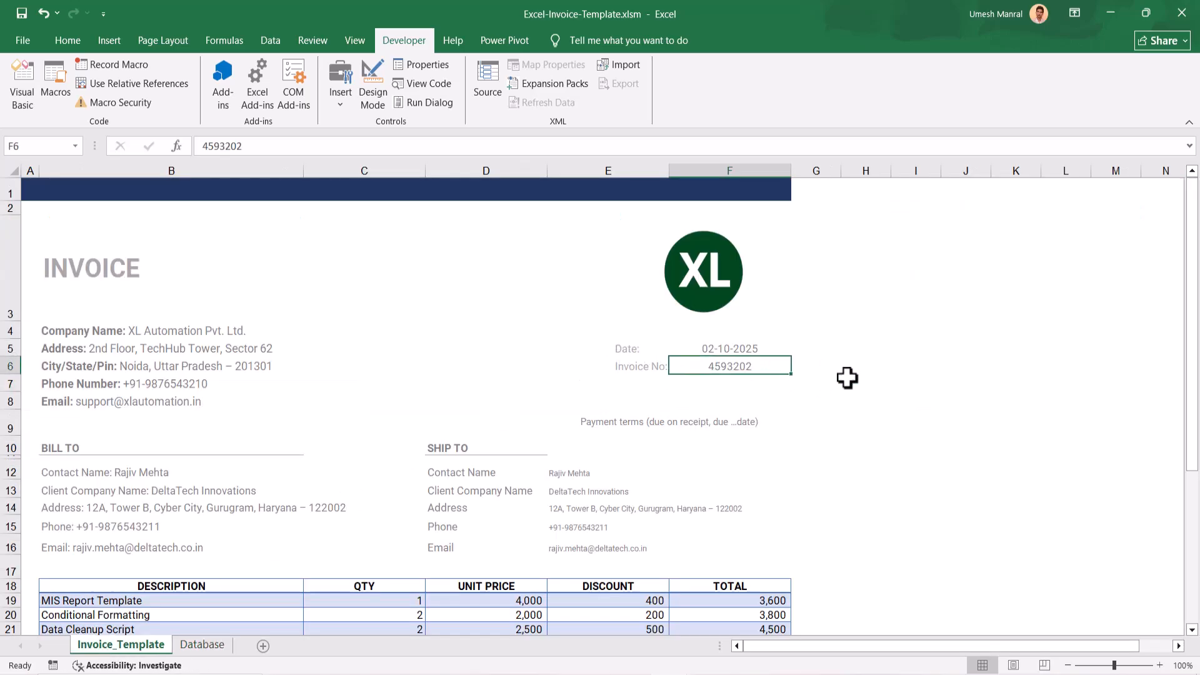
{"action": "key", "text": "alt+F11"}
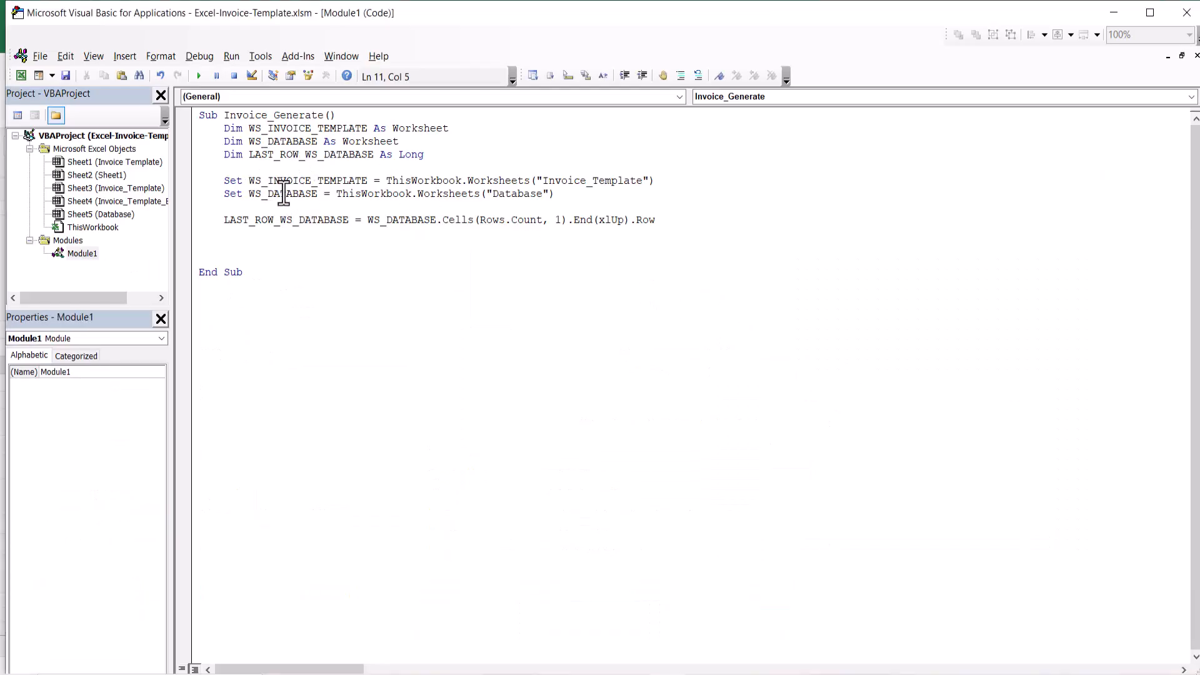
{"action": "double_click", "coordinate": [270, 180]}
{"action": "key", "text": "ctrl+c"}
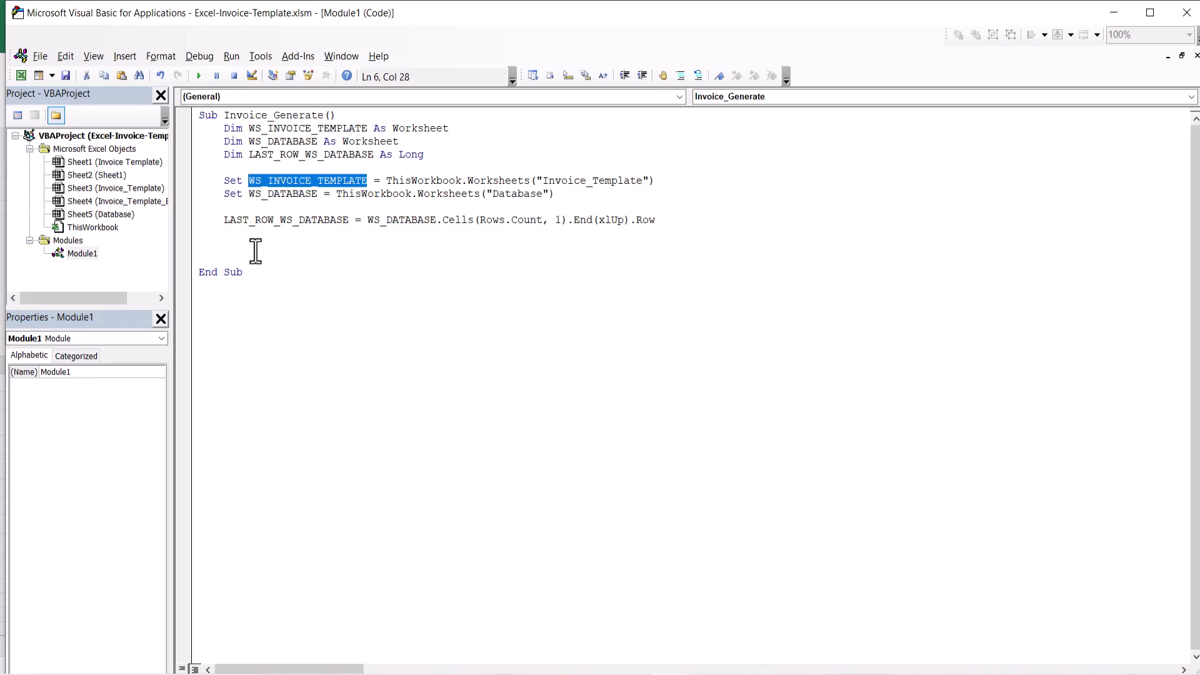
{"action": "left_click", "coordinate": [254, 247]}
{"action": "key", "text": "ctrl+v"}
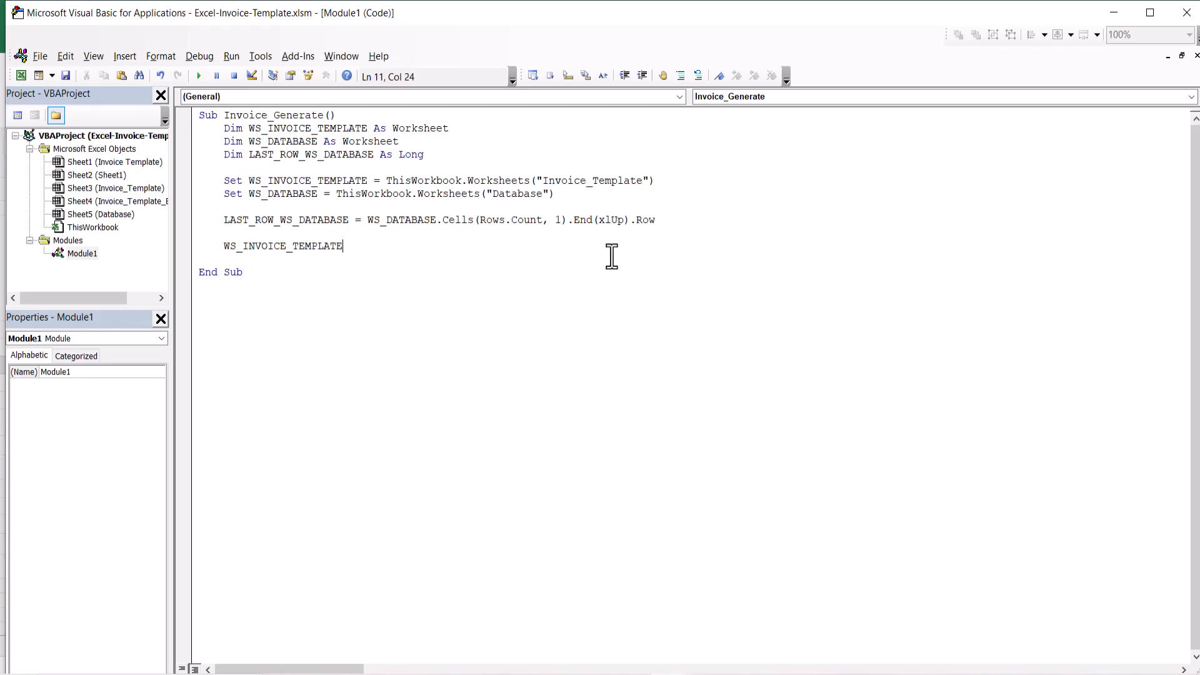
{"action": "key", "text": "ctrl+z"}
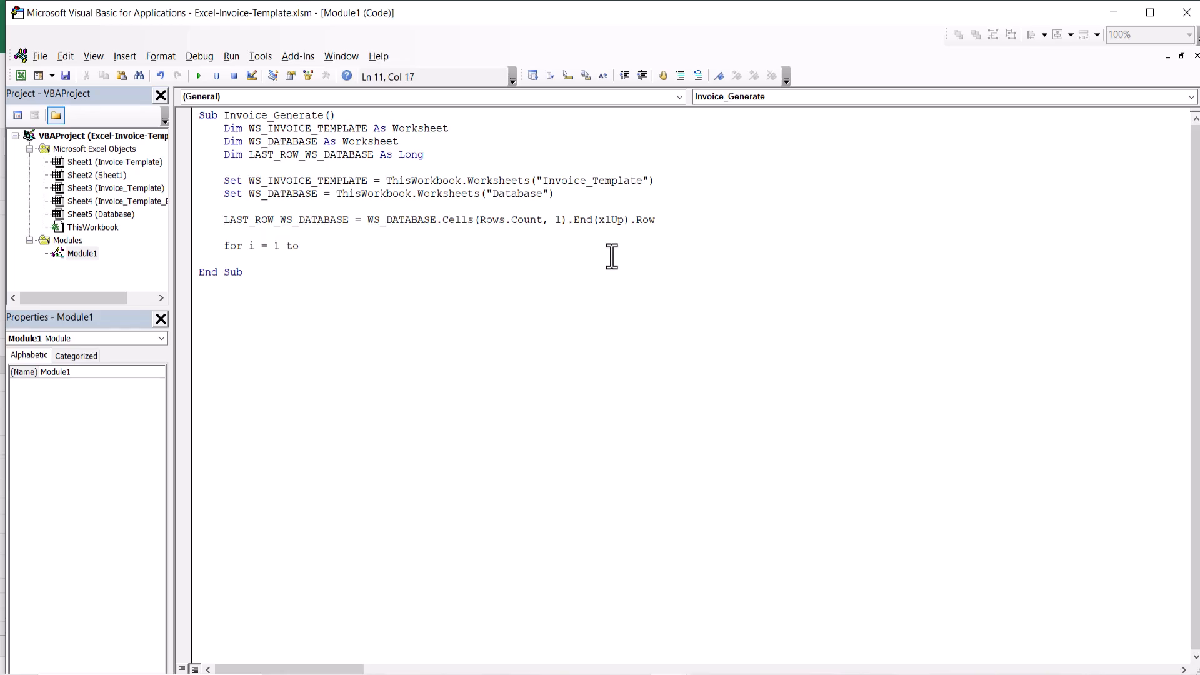
Write a For loop running i from 1 to LAST_ROW_WS_DATABASE, closed with Next i, below the last-row assignment.
{"action": "type", "text": "for i = 1 to last"}
{"action": "key", "text": "ctrl+space"}
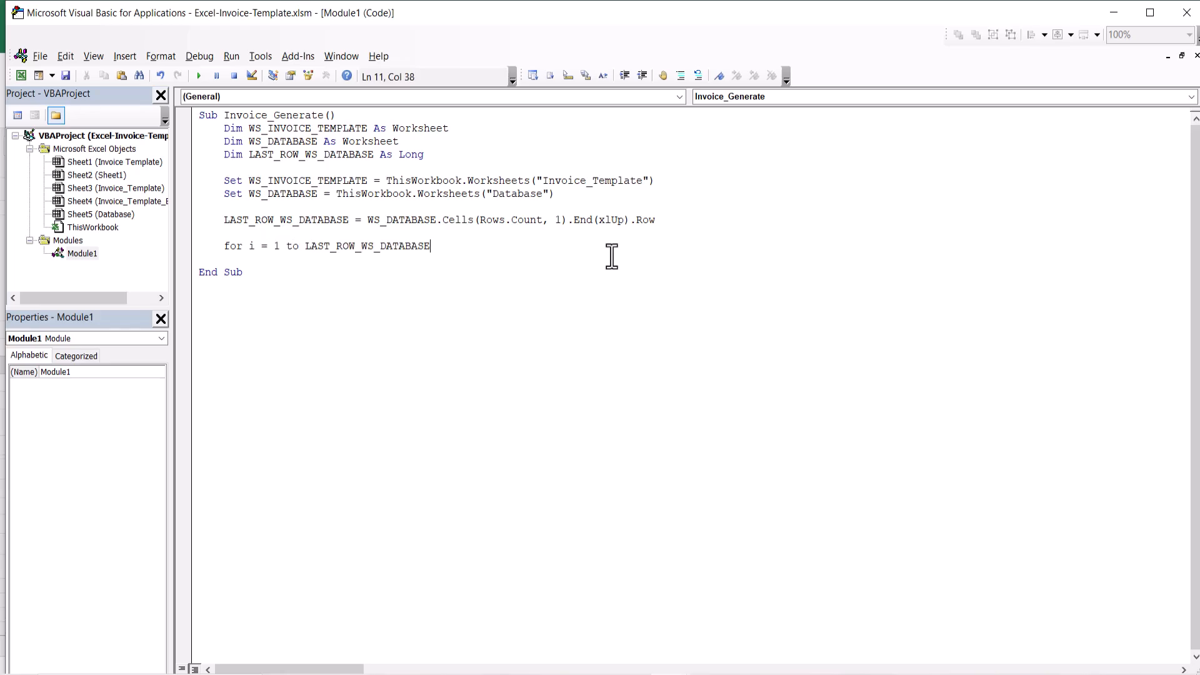
{"action": "key", "text": "Return"}
{"action": "left_click", "coordinate": [520, 287]}
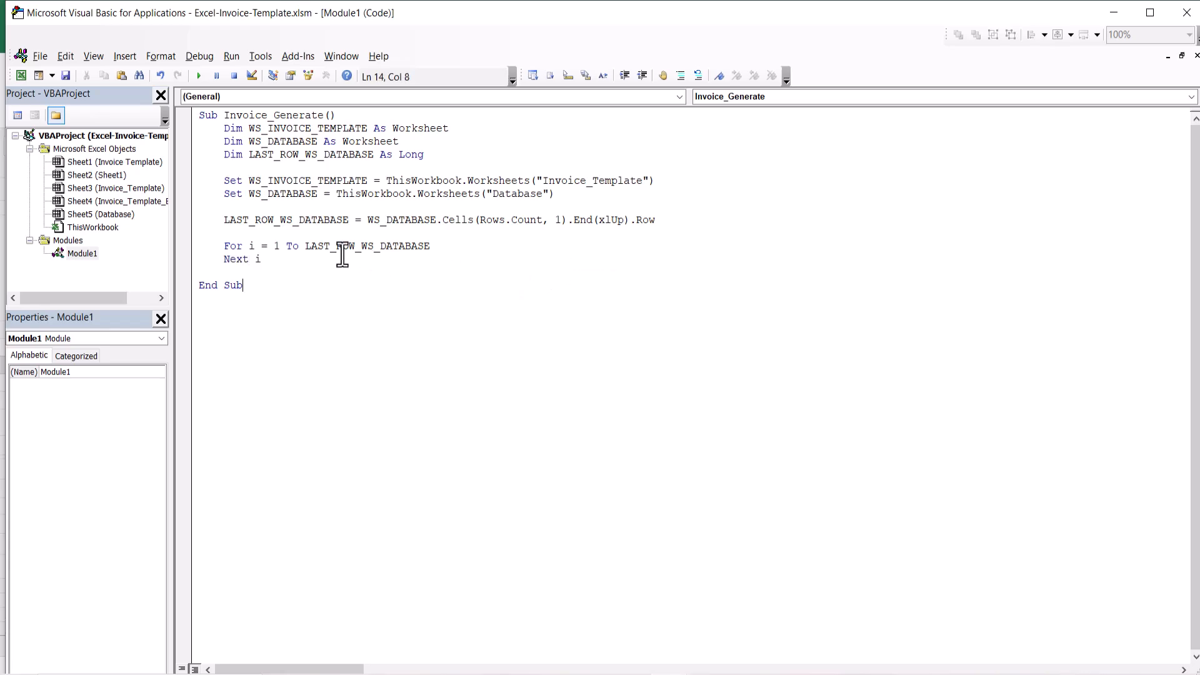
Change the loop's start value to 2 and open an indented blank line inside the loop.
{"action": "left_click", "coordinate": [276, 247]}
{"action": "key", "text": "BackSpace"}
{"action": "type", "text": "2"}
{"action": "left_click", "coordinate": [481, 237]}
{"action": "left_click", "coordinate": [492, 244]}
{"action": "key", "text": "Return"}
{"action": "key", "text": "Tab"}
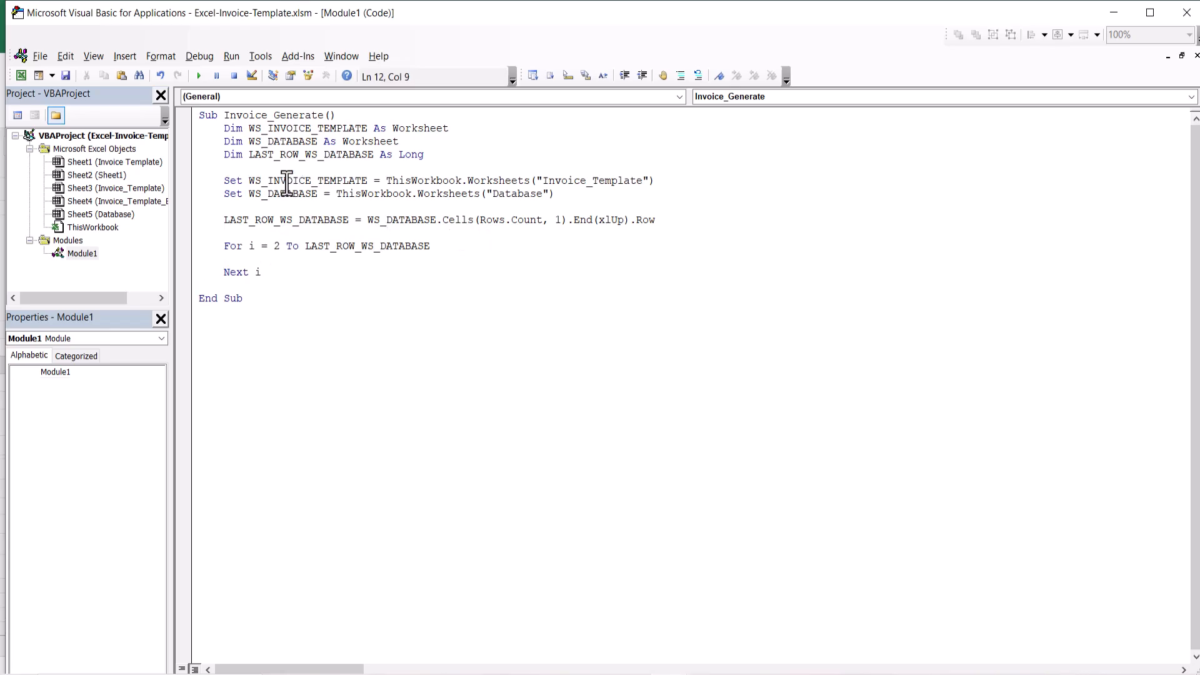
Inside the loop, write WS_INVOICE_TEMPLATE.Range("F6"), checking the Invoice No cell's address on the Invoice_Template sheet.
{"action": "double_click", "coordinate": [297, 183]}
{"action": "left_click", "coordinate": [296, 256]}
{"action": "key", "text": "ctrl+v"}
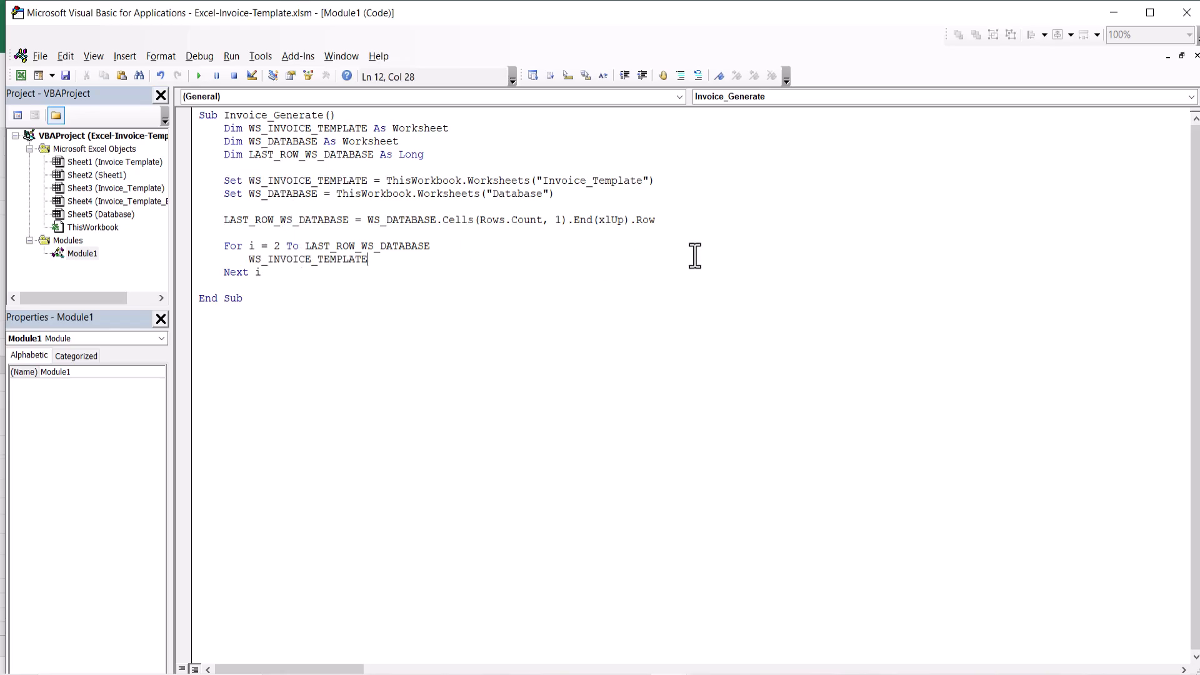
{"action": "type", "text": ".Range(\"A"}
{"action": "key", "text": "alt+F11"}
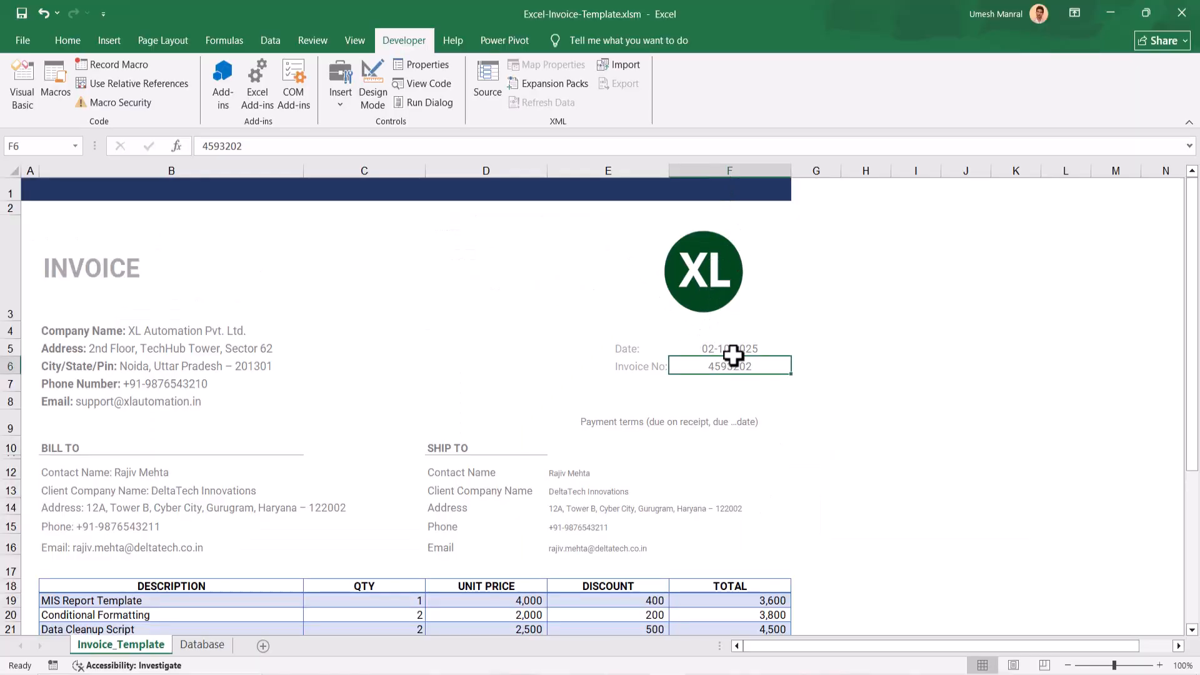
{"action": "left_click", "coordinate": [49, 147]}
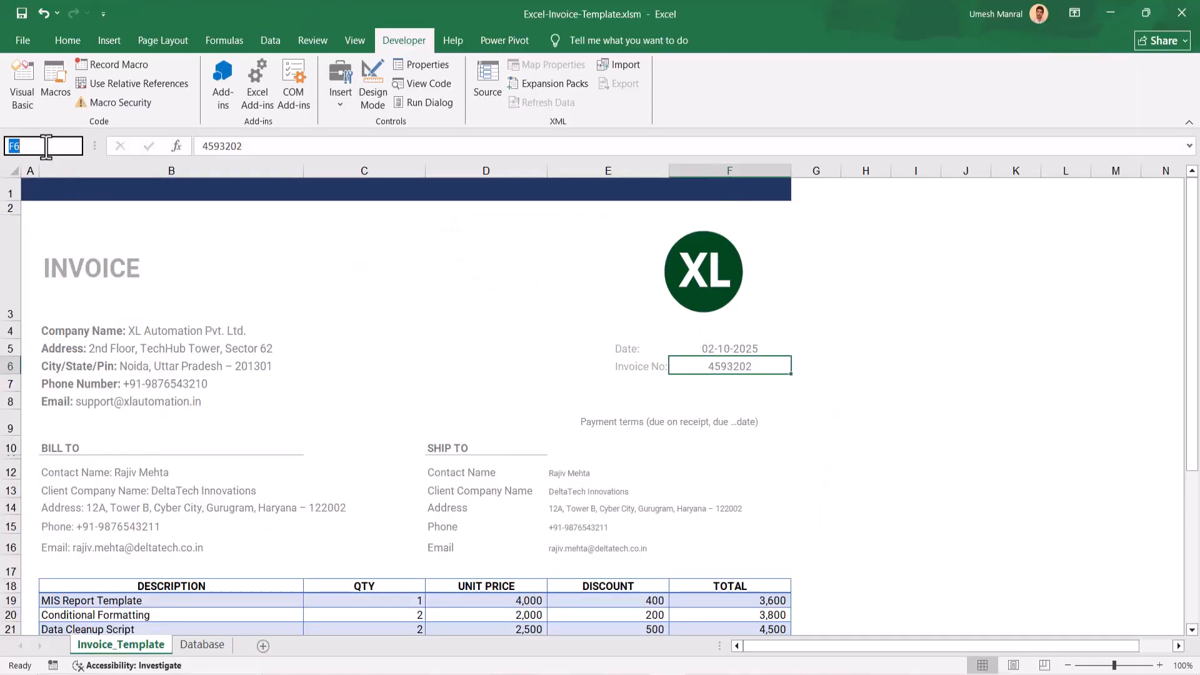
{"action": "key", "text": "Escape"}
{"action": "key", "text": "alt+F11"}
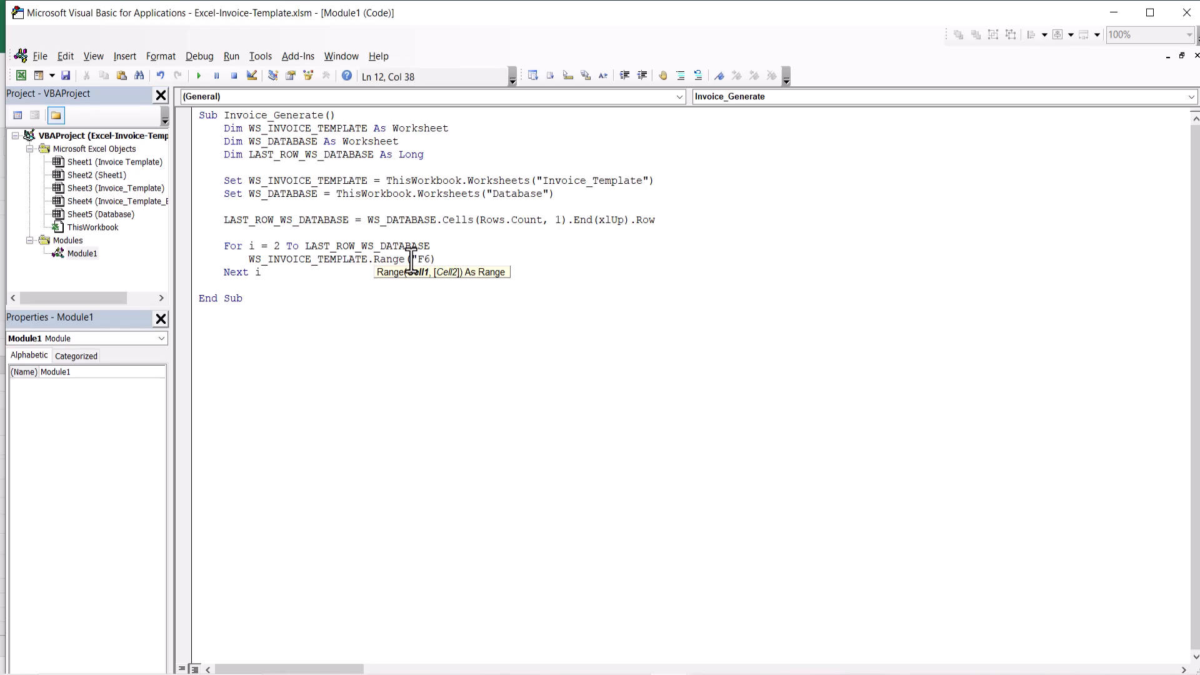
{"action": "left_click", "coordinate": [453, 295]}
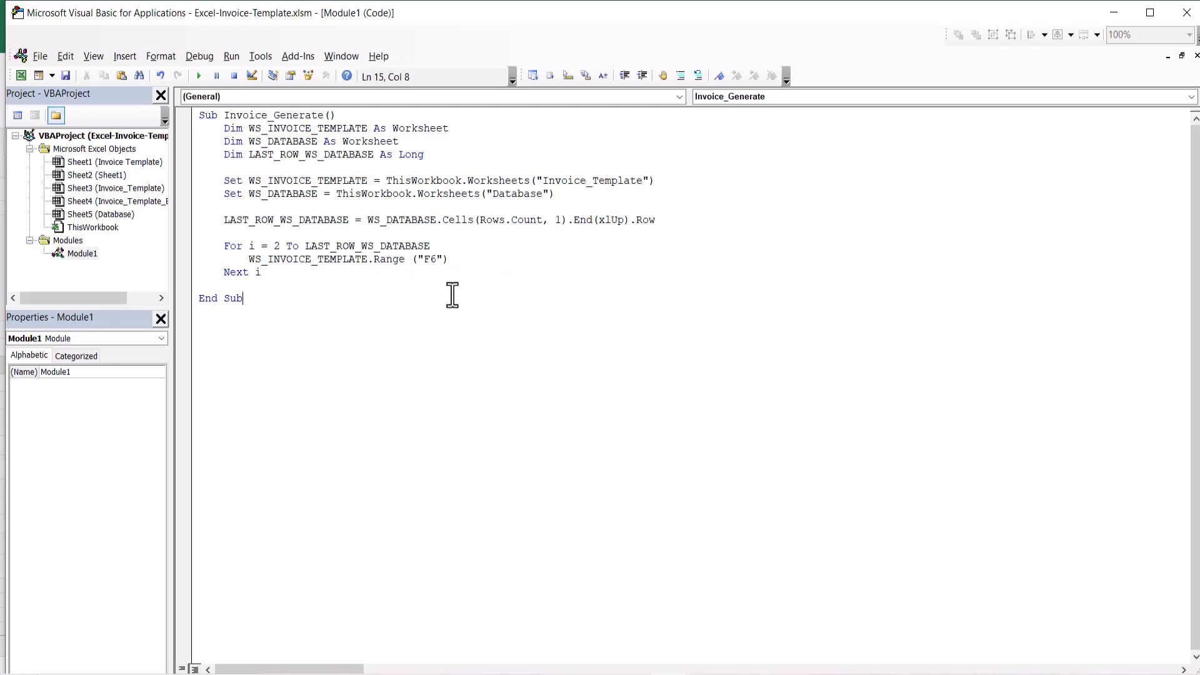
Set the F6 range in the loop equal to WS_DATABASE.Range("A" & i).
{"action": "type", "text": "= "}
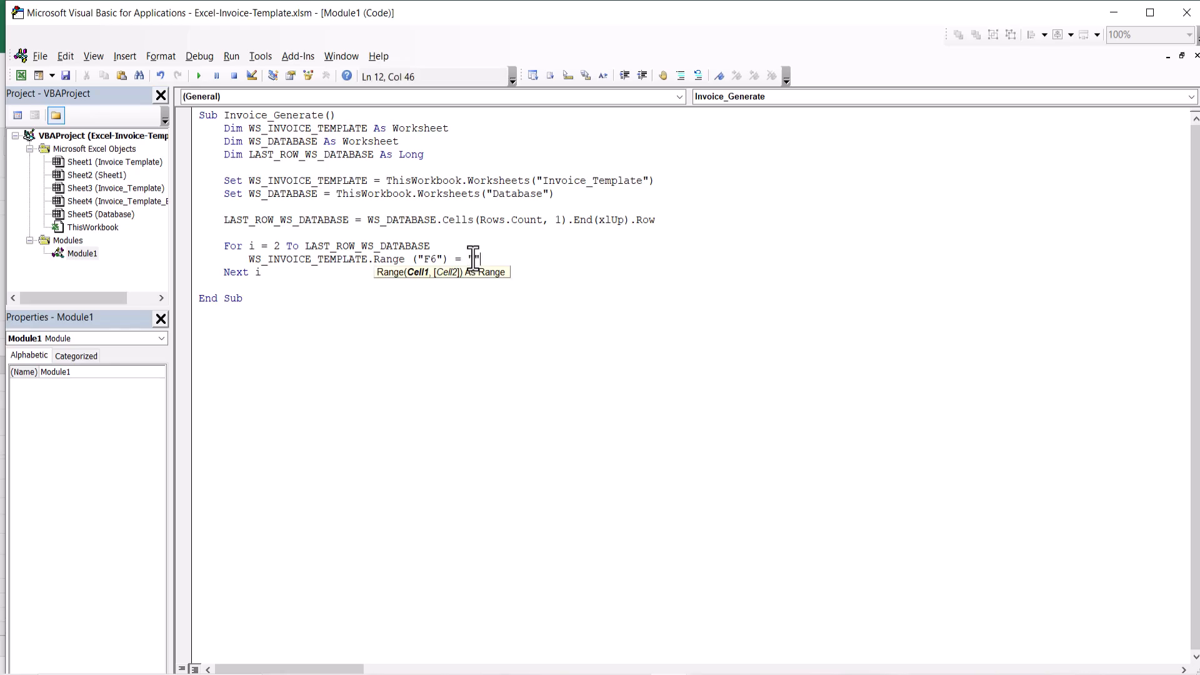
{"action": "type", "text": "\"\""}
{"action": "double_click", "coordinate": [284, 194]}
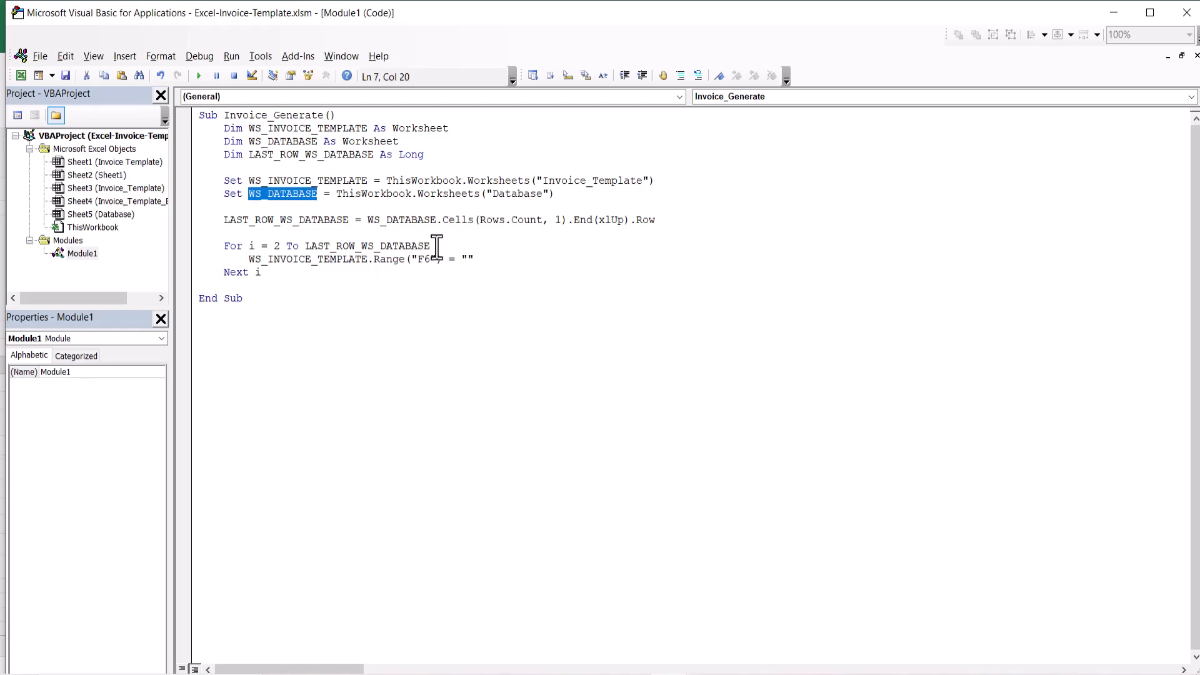
{"action": "left_click_drag", "start_coordinate": [466, 259], "coordinate": [491, 259]}
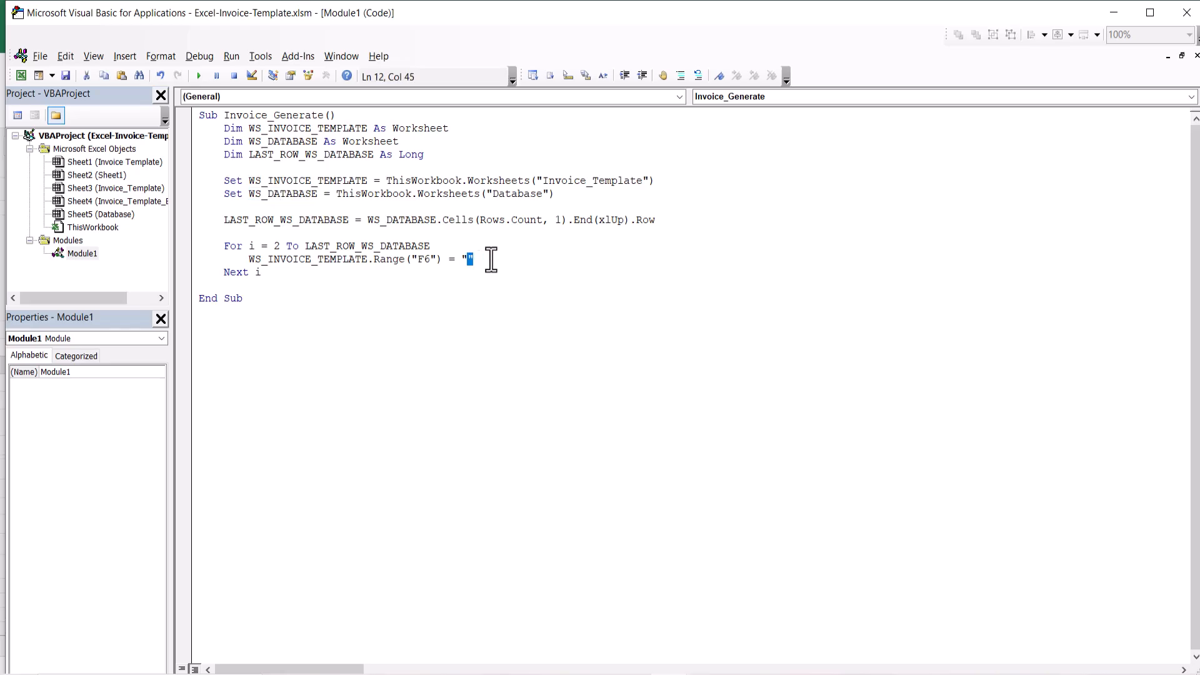
{"action": "key", "text": "ctrl+v"}
{"action": "type", "text": ".Range"}
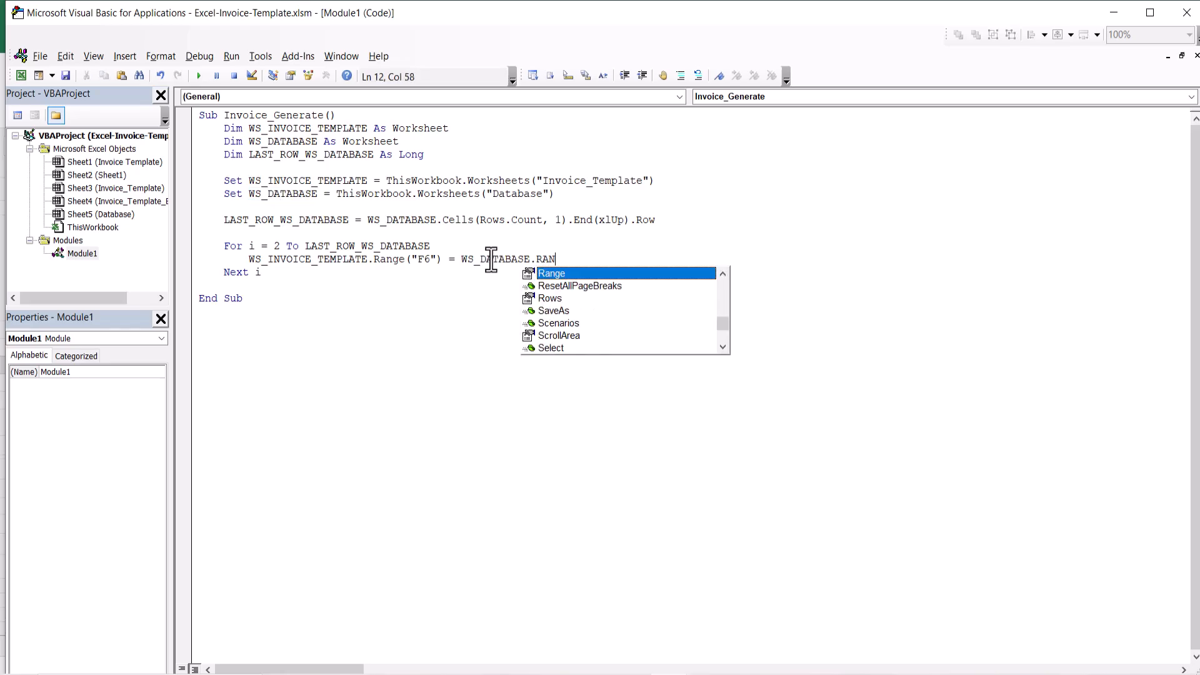
{"action": "key", "text": "Tab"}
{"action": "type", "text": "("}
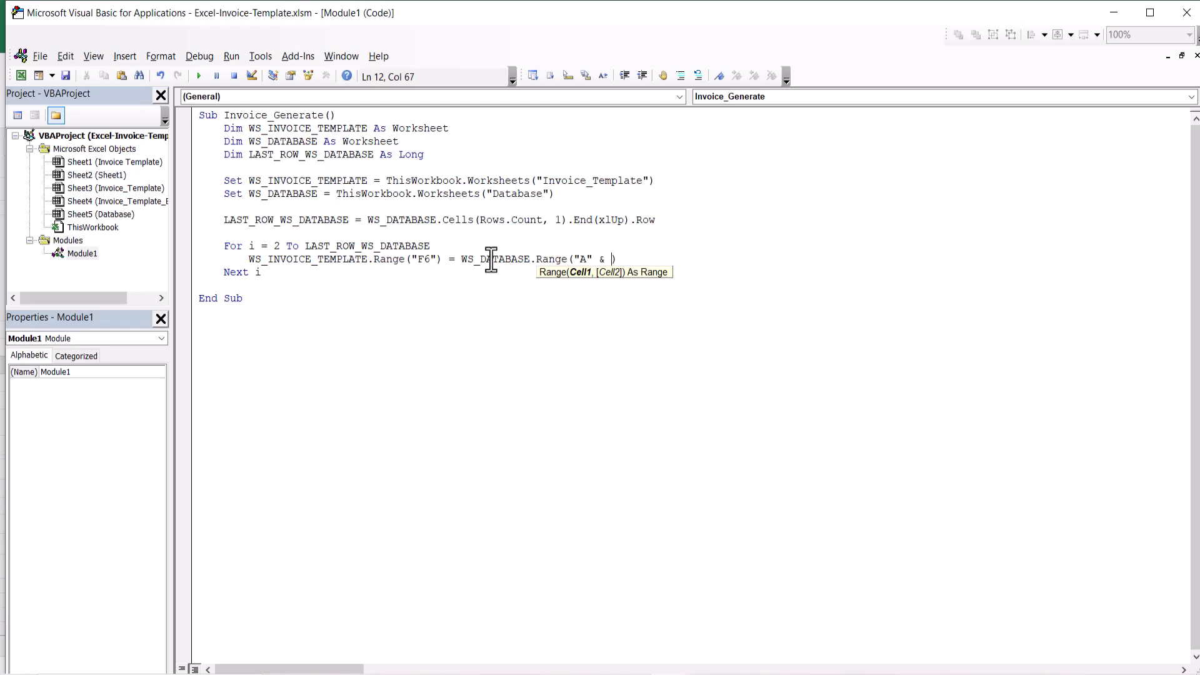
{"action": "type", "text": "\"A\" & i"}
{"action": "left_click", "coordinate": [344, 288]}
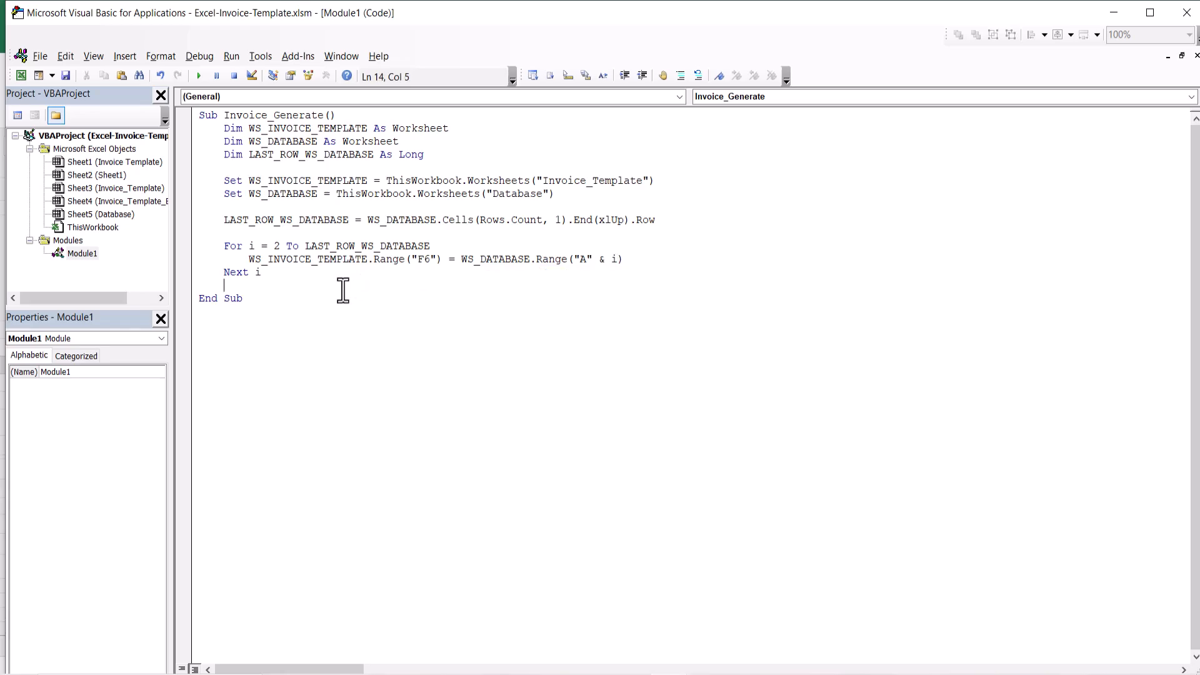
Compare the Database Invoice No in cell A3 with cell F6 on Invoice_Template in Excel, and return to the VBA editor.
{"action": "left_click", "coordinate": [254, 246]}
{"action": "key", "text": "alt+Tab"}
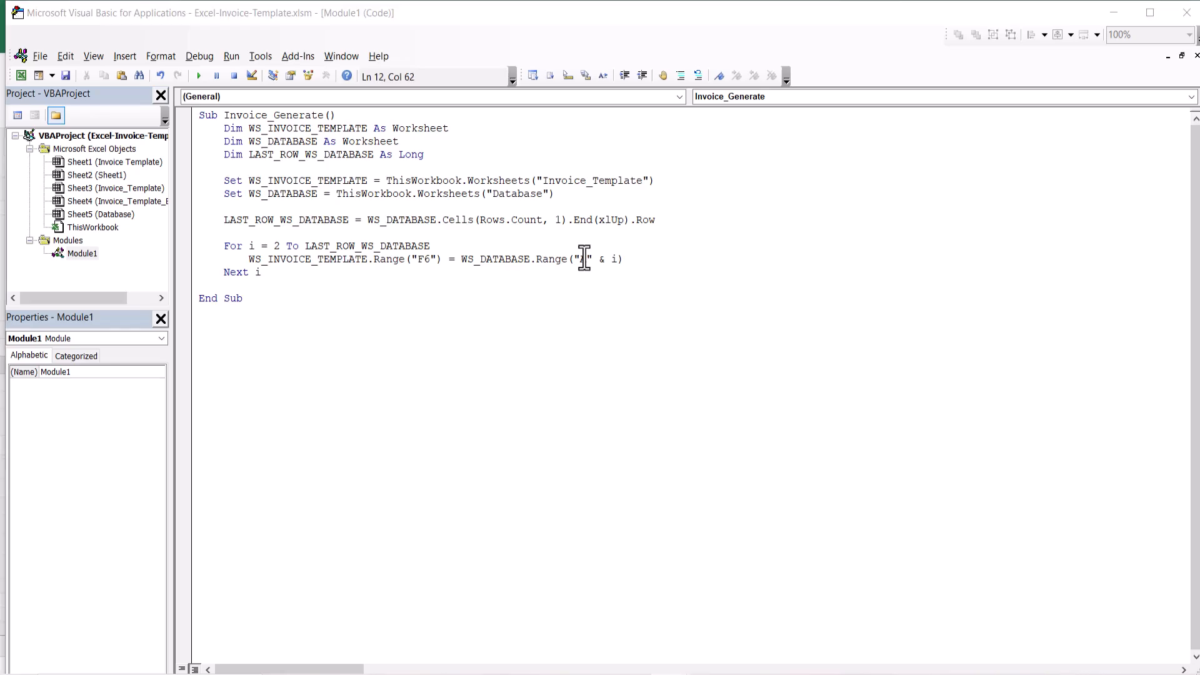
{"action": "left_click", "coordinate": [207, 649]}
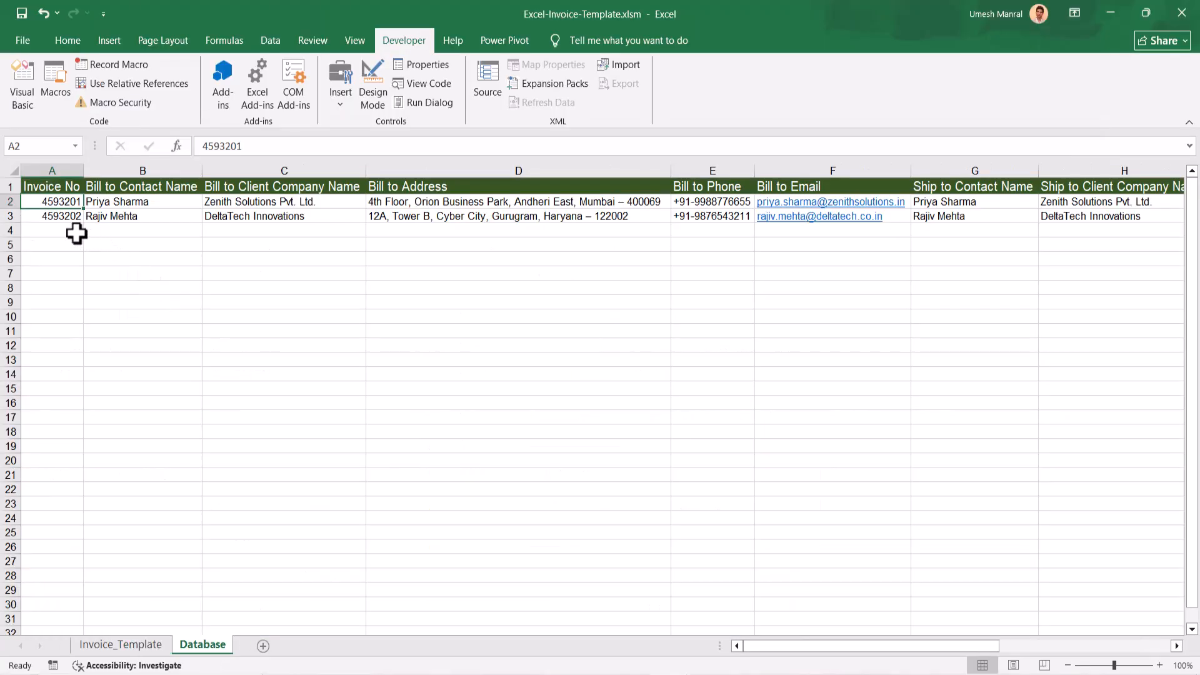
{"action": "left_click", "coordinate": [47, 215]}
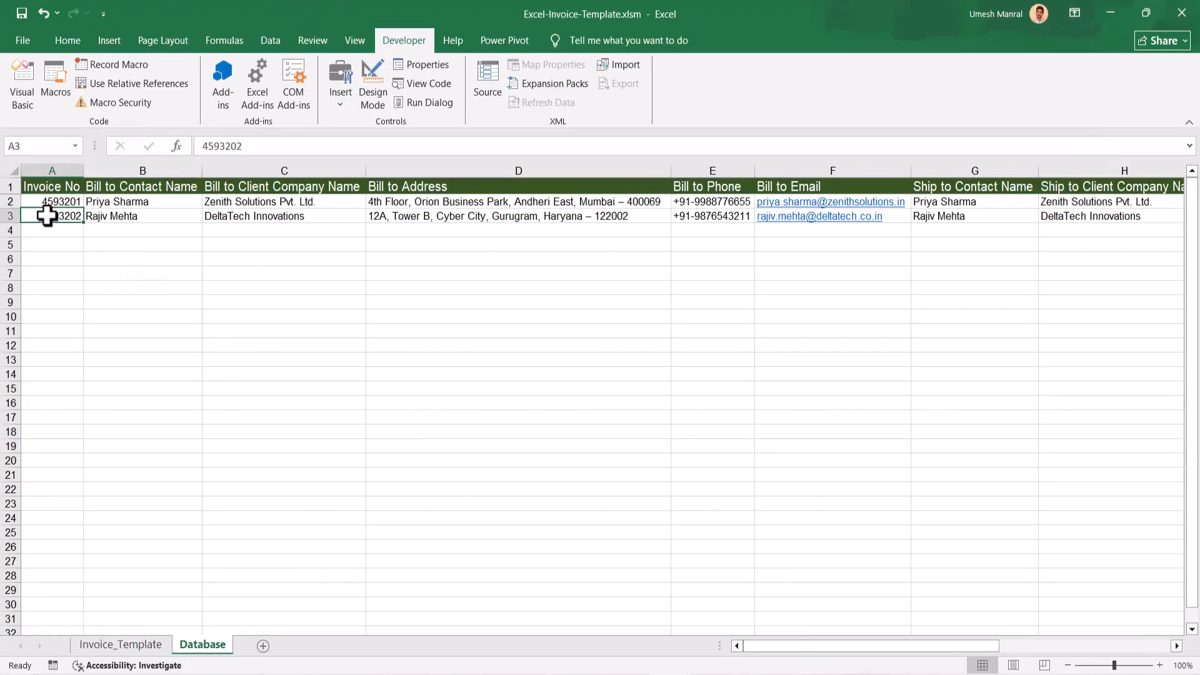
{"action": "left_click", "coordinate": [121, 644]}
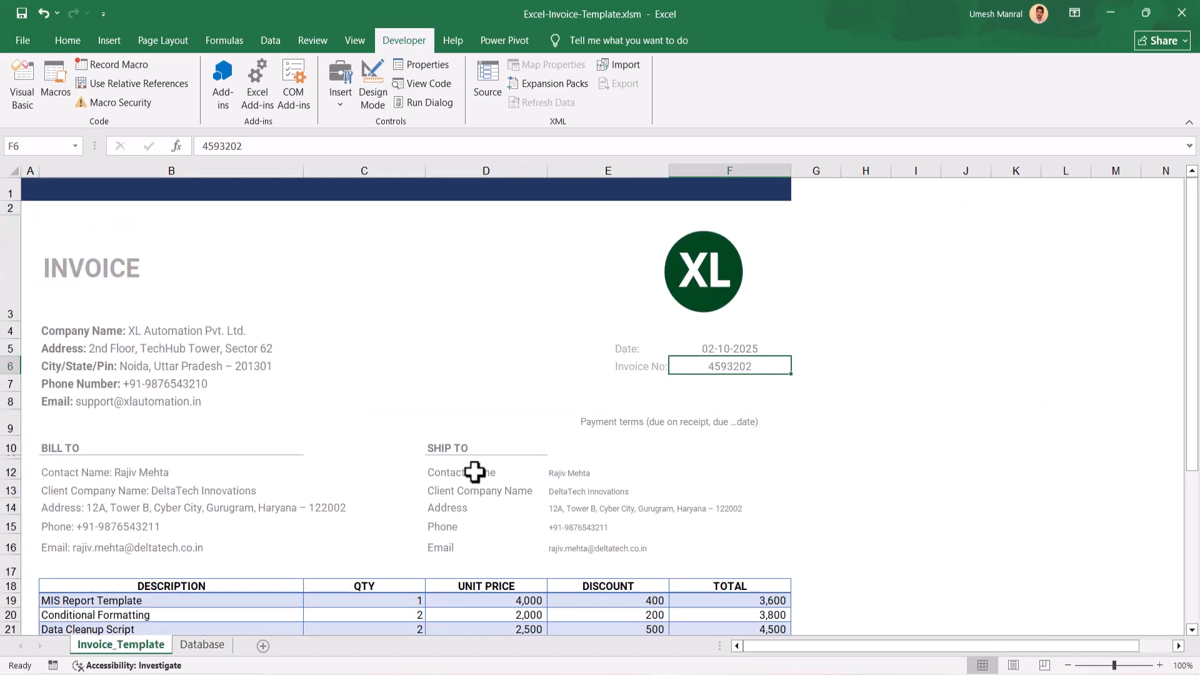
{"action": "key", "text": "alt+F11"}
Save the workbook and add two blank lines between Next i and End Sub.
{"action": "key", "text": "ctrl+s"}
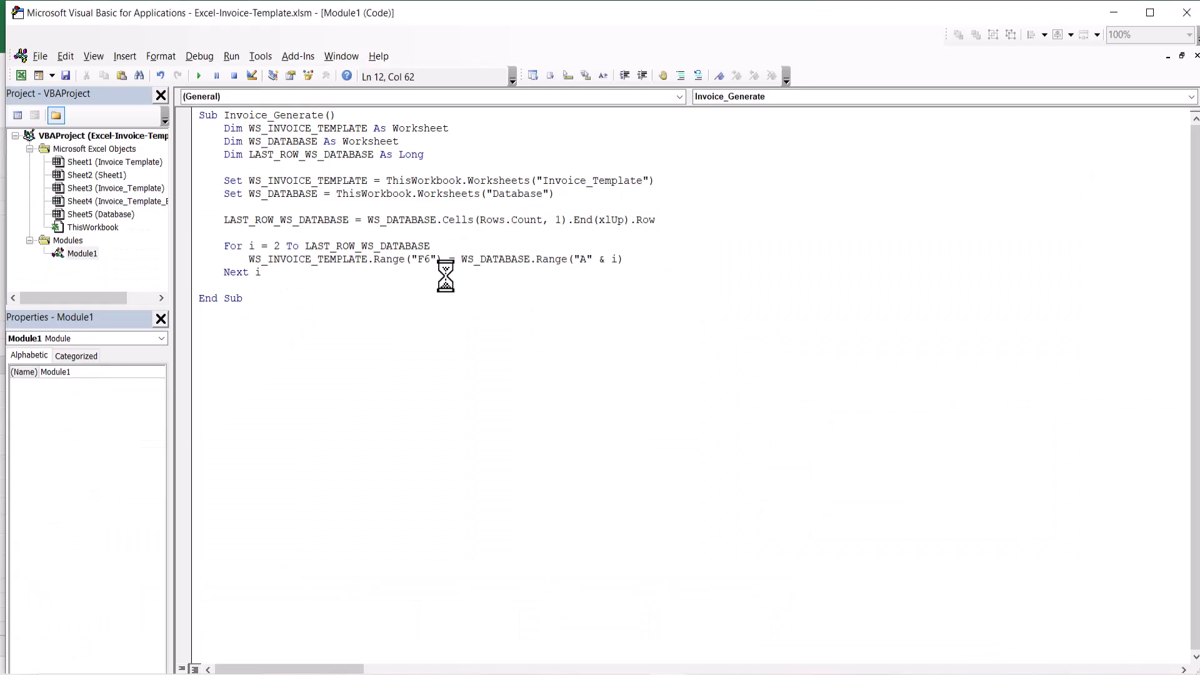
{"action": "left_click", "coordinate": [350, 275]}
{"action": "left_click", "coordinate": [293, 281]}
{"action": "key", "text": "Return"}
{"action": "key", "text": "Return"}
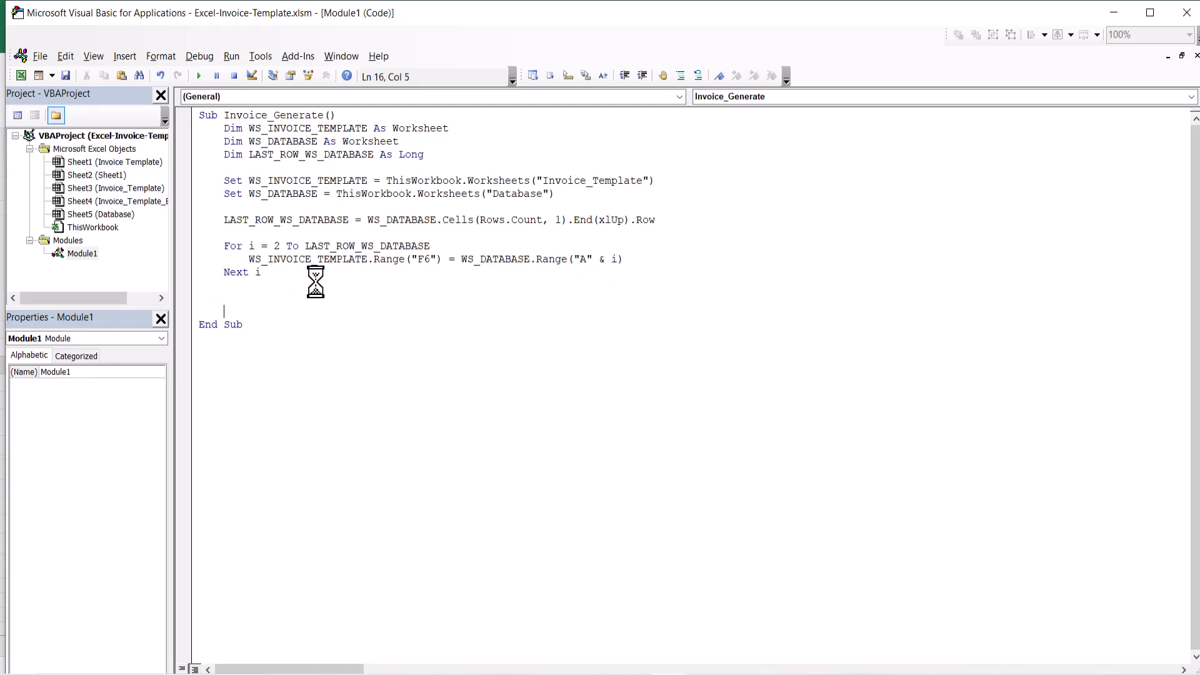
{"action": "key", "text": "alt+Tab"}
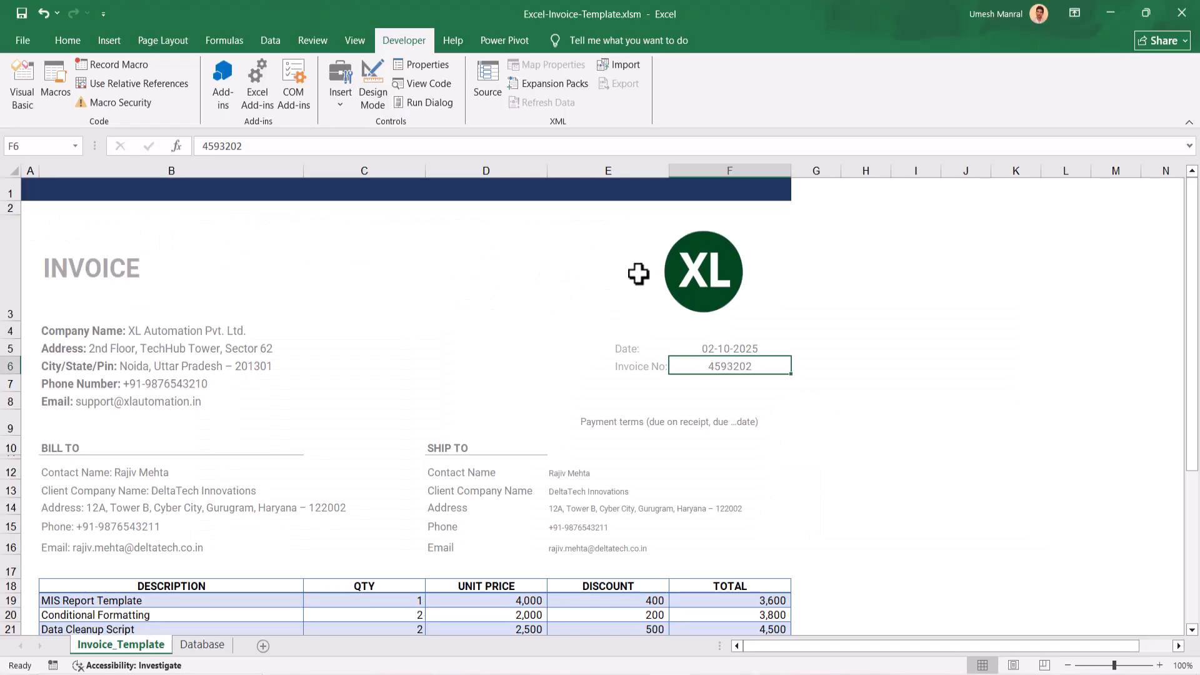
{"action": "key", "text": "alt+Tab"}
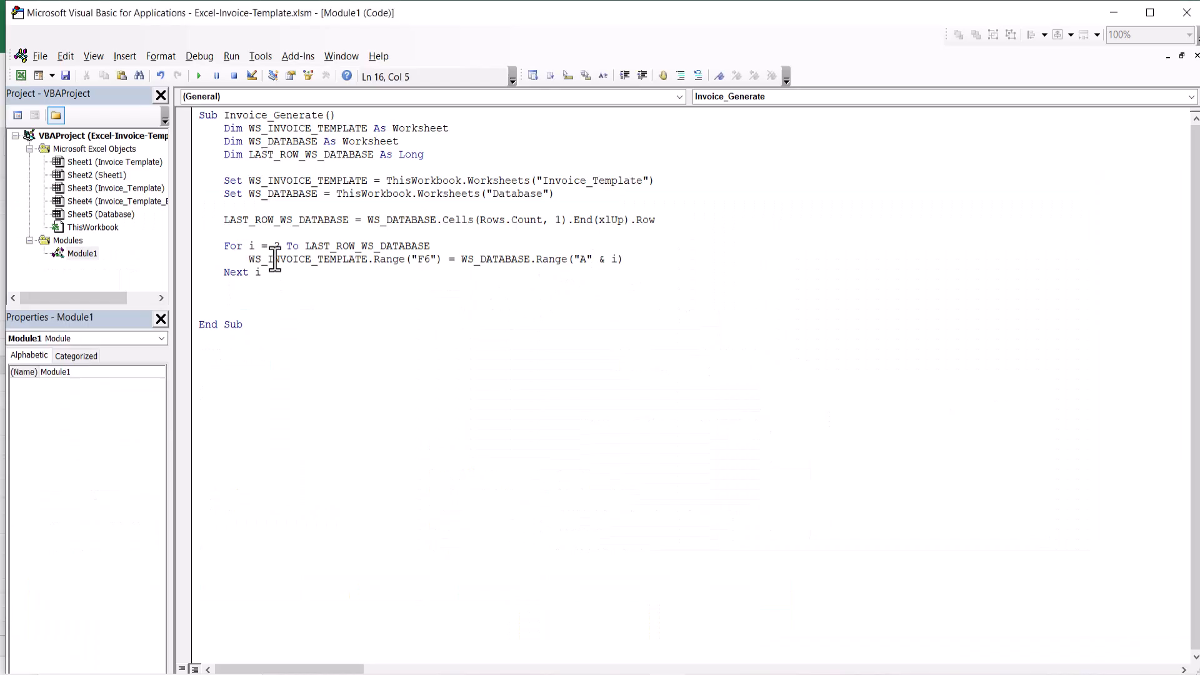
Add the line WS_INVOICE_TEMPLATE.Calculate inside the loop, separated by a blank line from the F6 assignment.
{"action": "double_click", "coordinate": [278, 259]}
{"action": "key", "text": "ctrl+c"}
{"action": "left_click", "coordinate": [651, 260]}
{"action": "key", "text": "Return"}
{"action": "key", "text": "Return"}
{"action": "key", "text": "ctrl+v"}
{"action": "type", "text": "."}
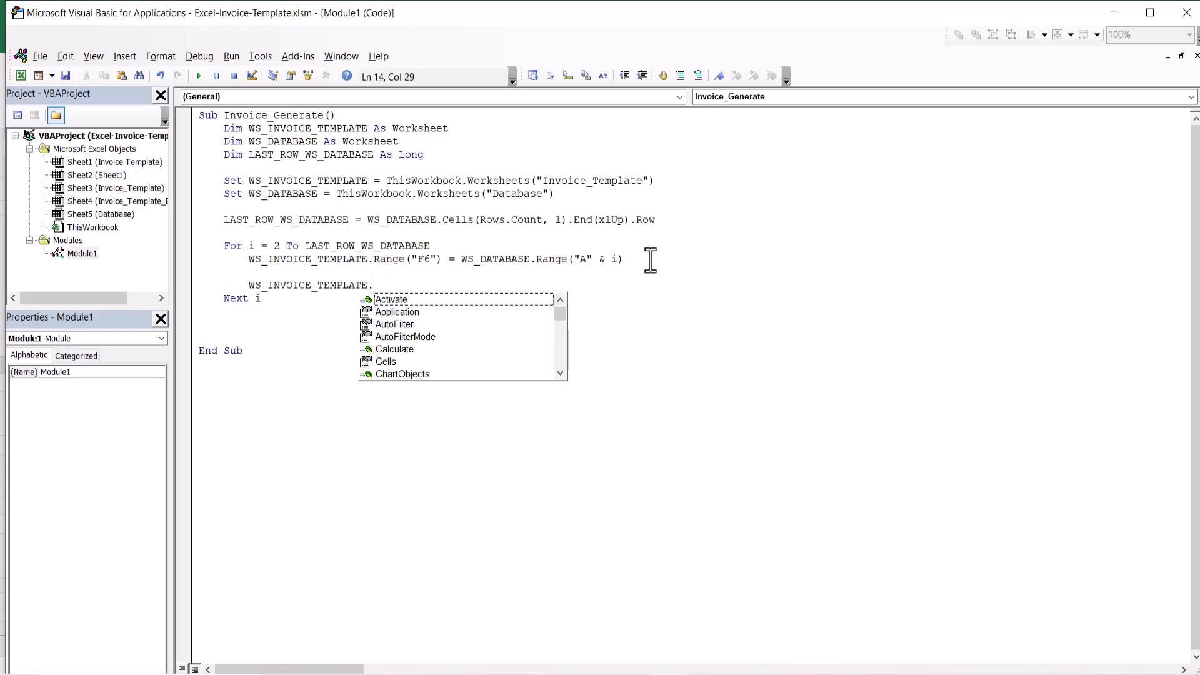
{"action": "type", "text": "cal"}
{"action": "key", "text": "Return"}
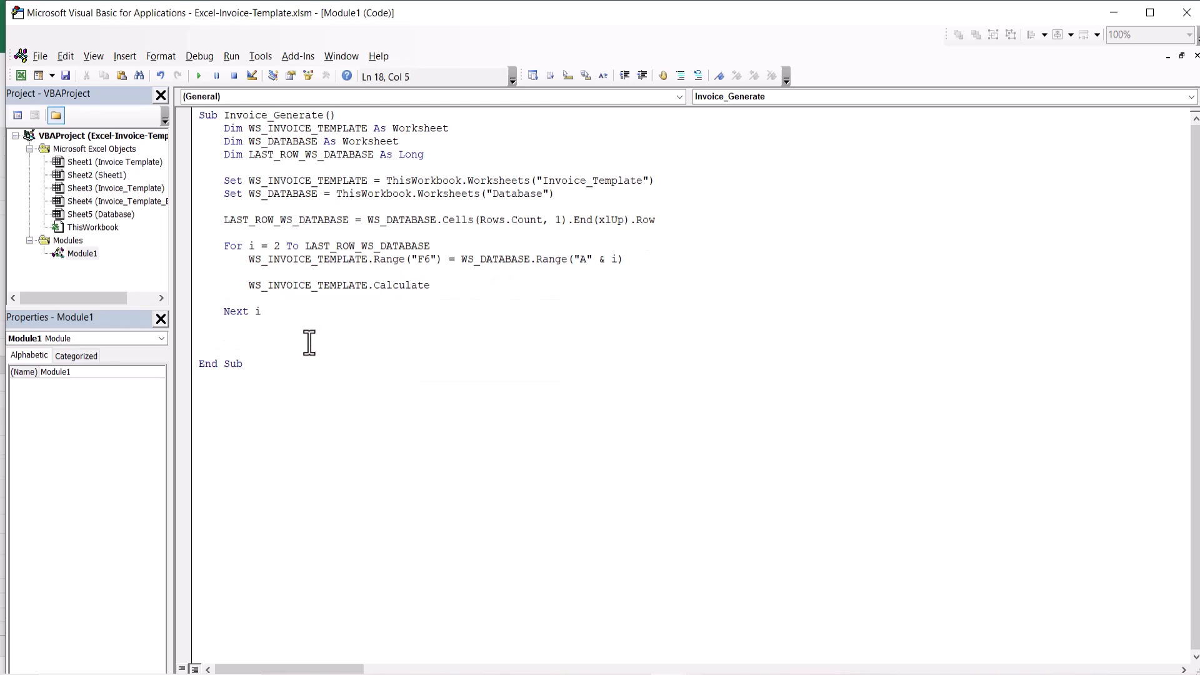
In Excel, record Macro2 in this workbook while publishing the Invoice_Template sheet as Excel-Invoice-Template.pdf, and stop the recording.
{"action": "key", "text": "alt+F11"}
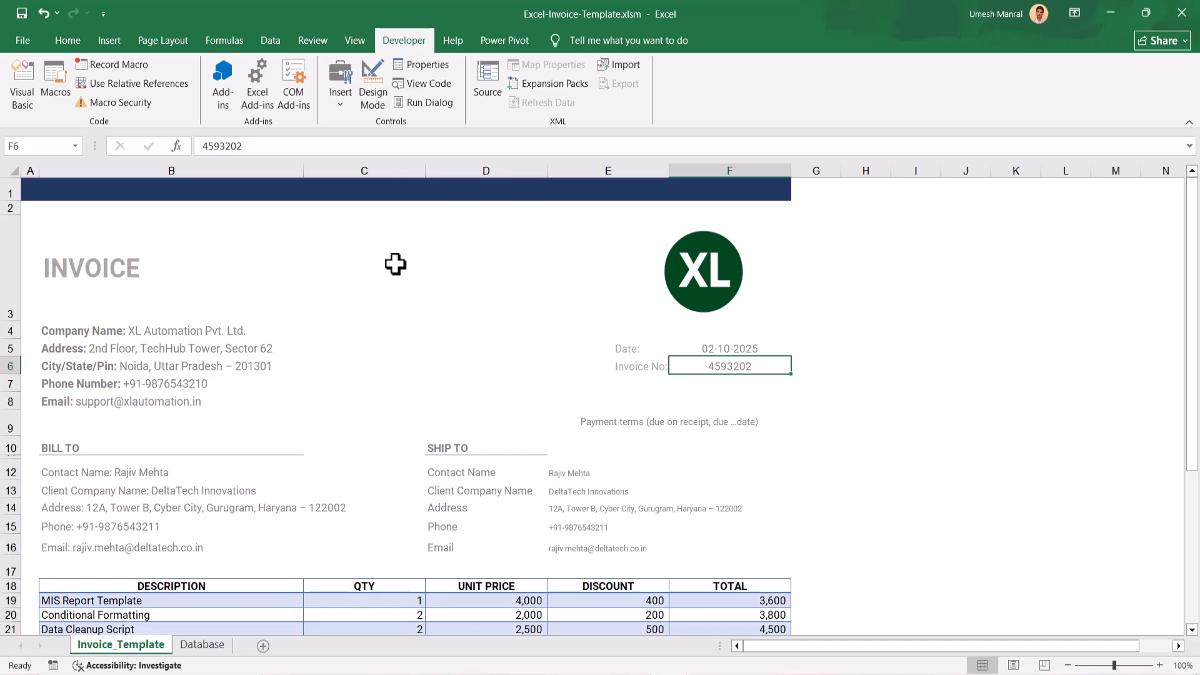
{"action": "left_click", "coordinate": [112, 63]}
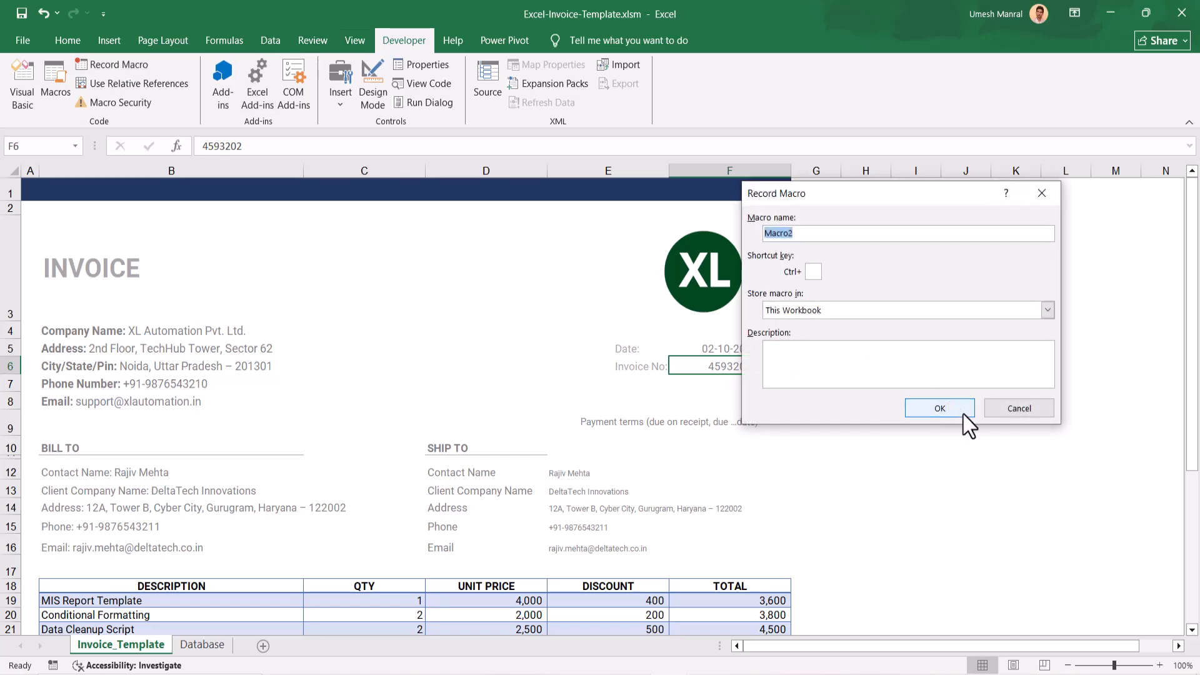
{"action": "left_click", "coordinate": [942, 409]}
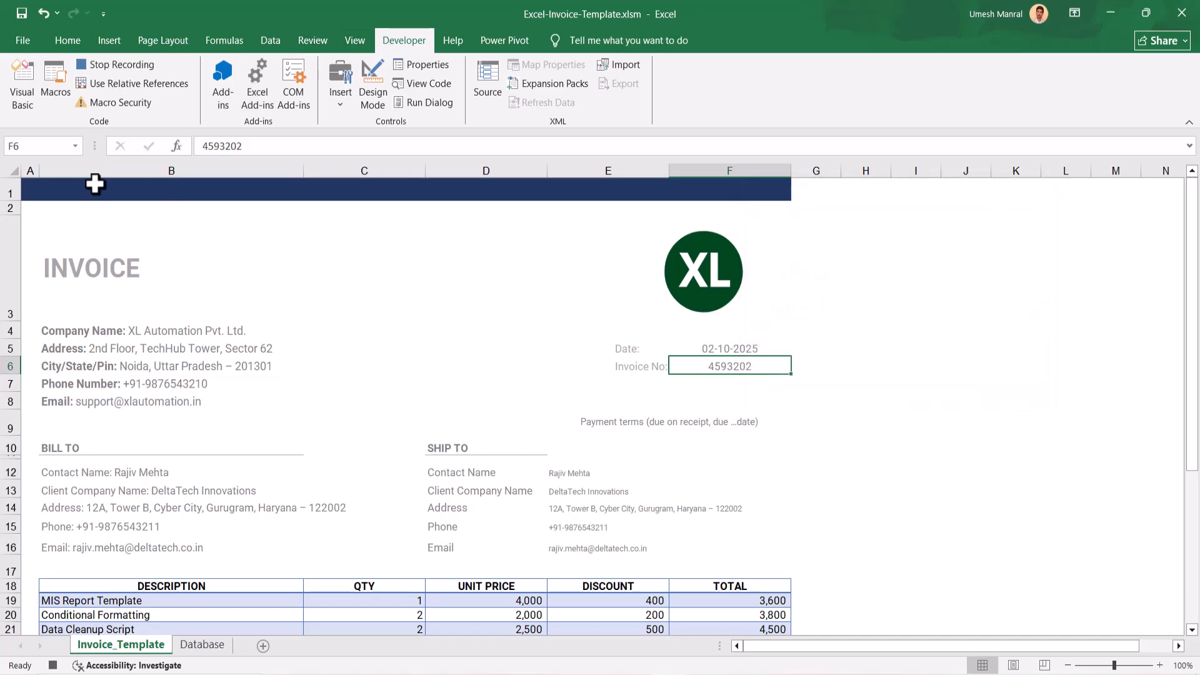
{"action": "left_click", "coordinate": [24, 40]}
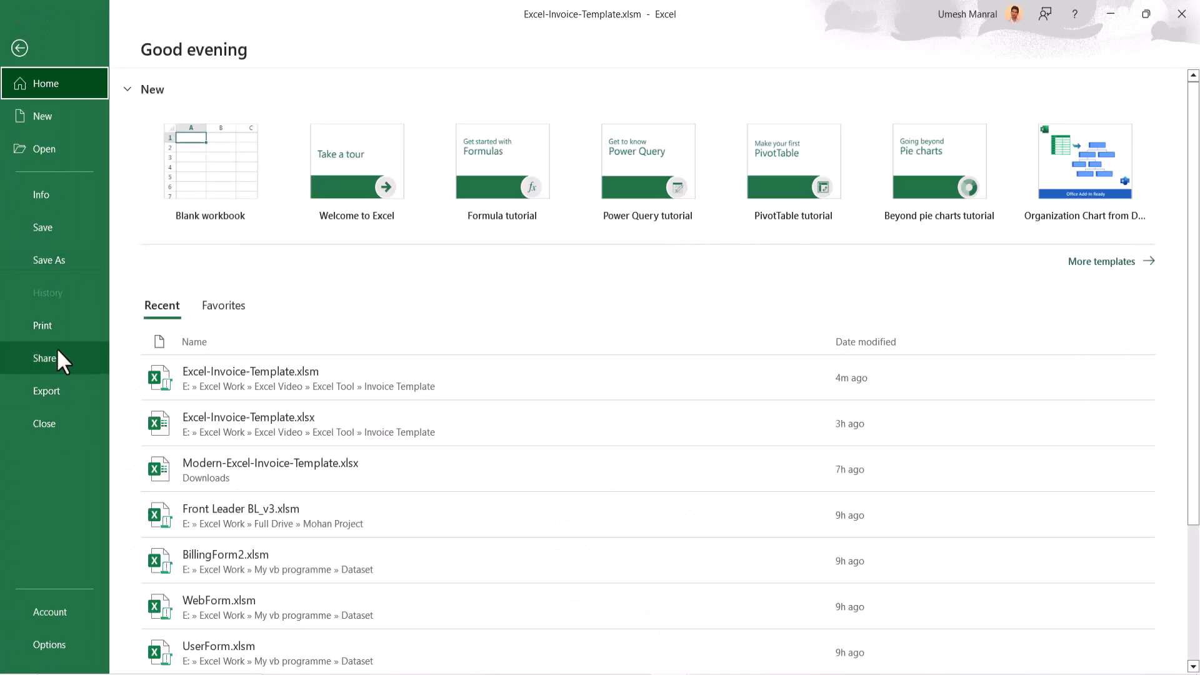
{"action": "left_click", "coordinate": [65, 393]}
{"action": "left_click", "coordinate": [449, 244]}
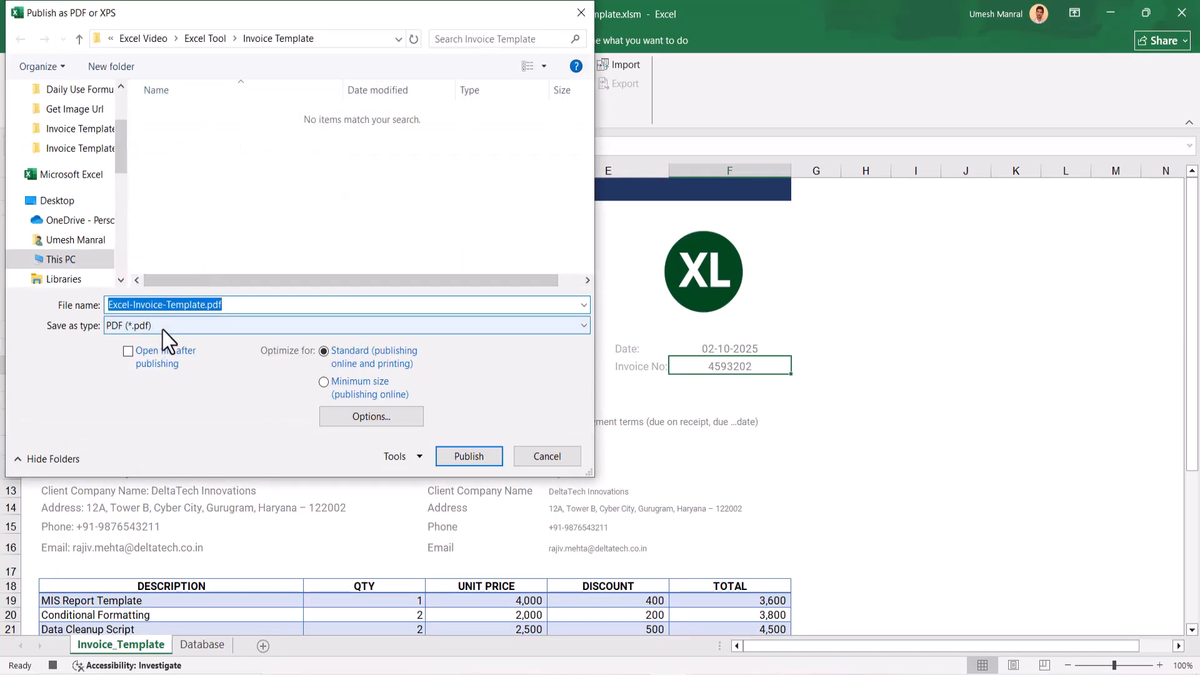
{"action": "left_click", "coordinate": [470, 456]}
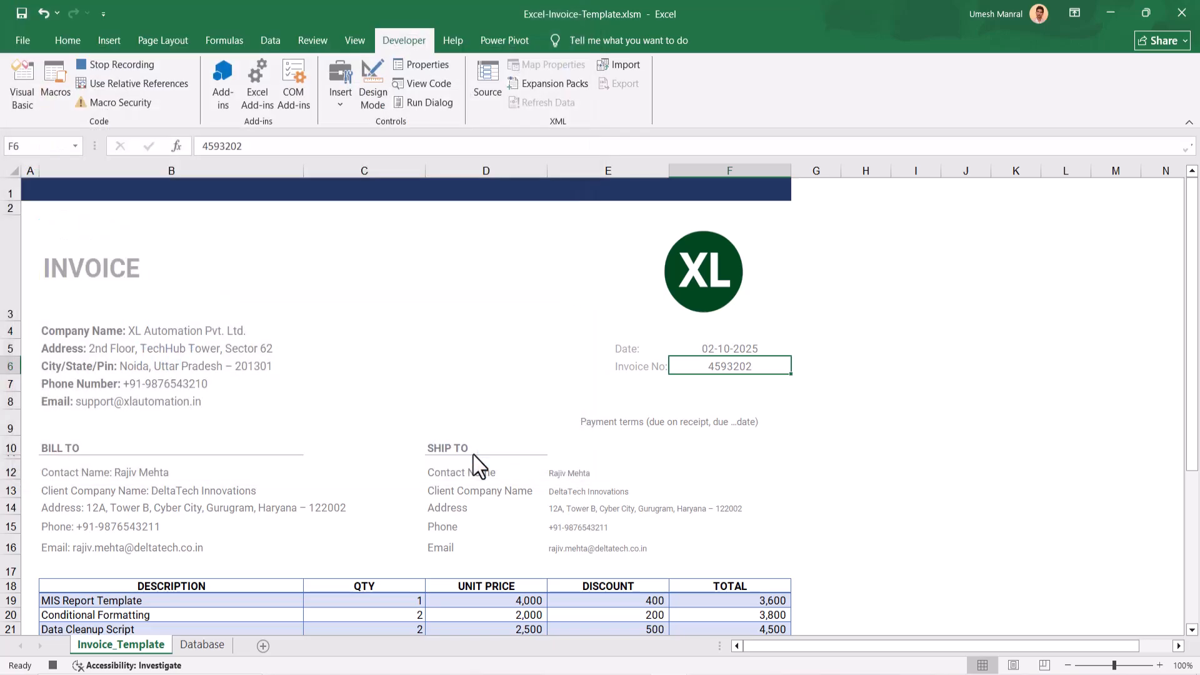
{"action": "left_click", "coordinate": [124, 66]}
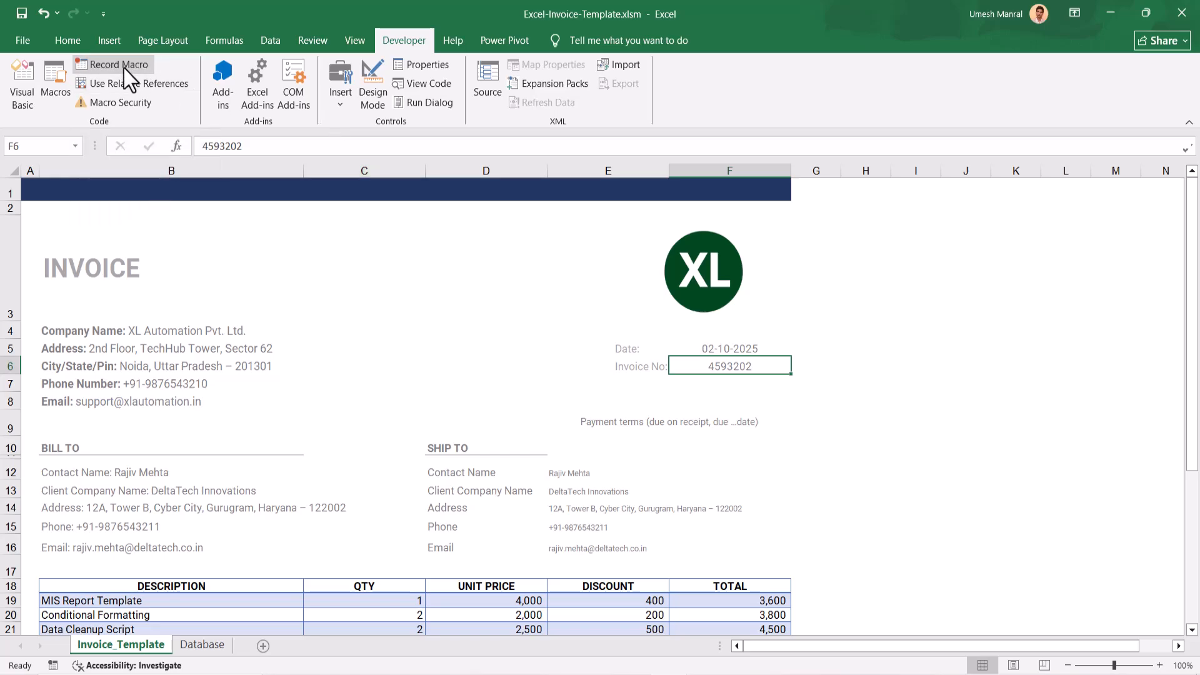
Open Module2 in the Visual Basic editor and copy the recorded ActiveSheet.ExportAsFixedFormat statement from Macro2.
{"action": "left_click", "coordinate": [25, 104]}
{"action": "left_click", "coordinate": [77, 267]}
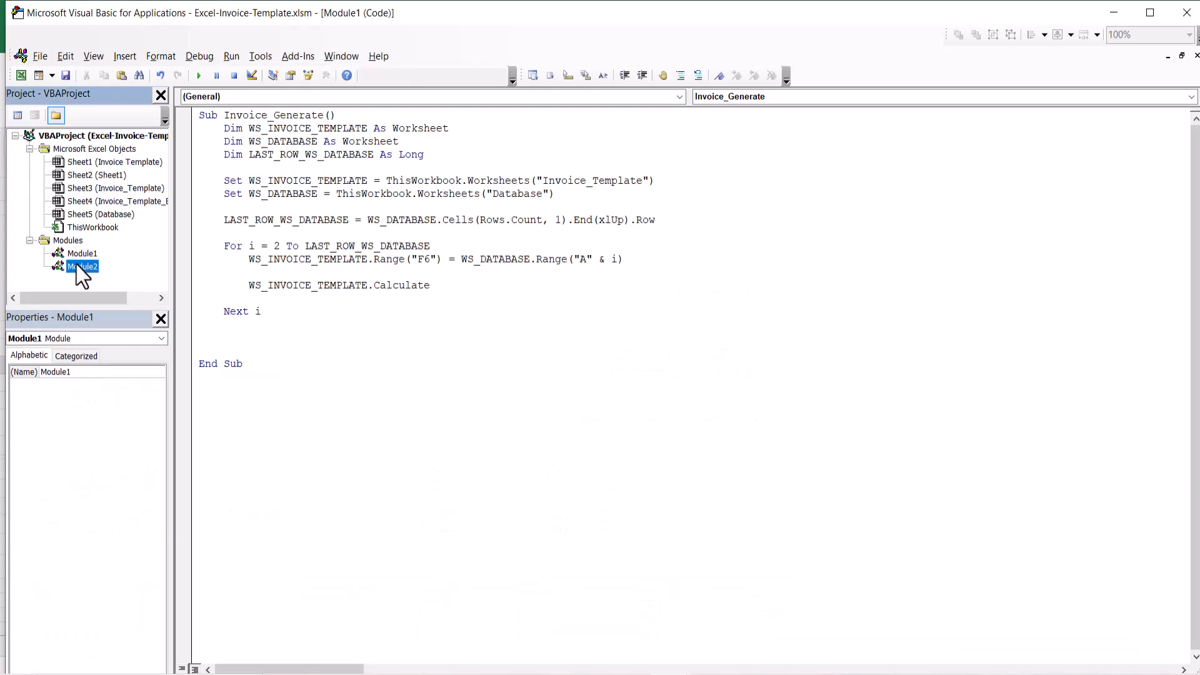
{"action": "double_click", "coordinate": [76, 265]}
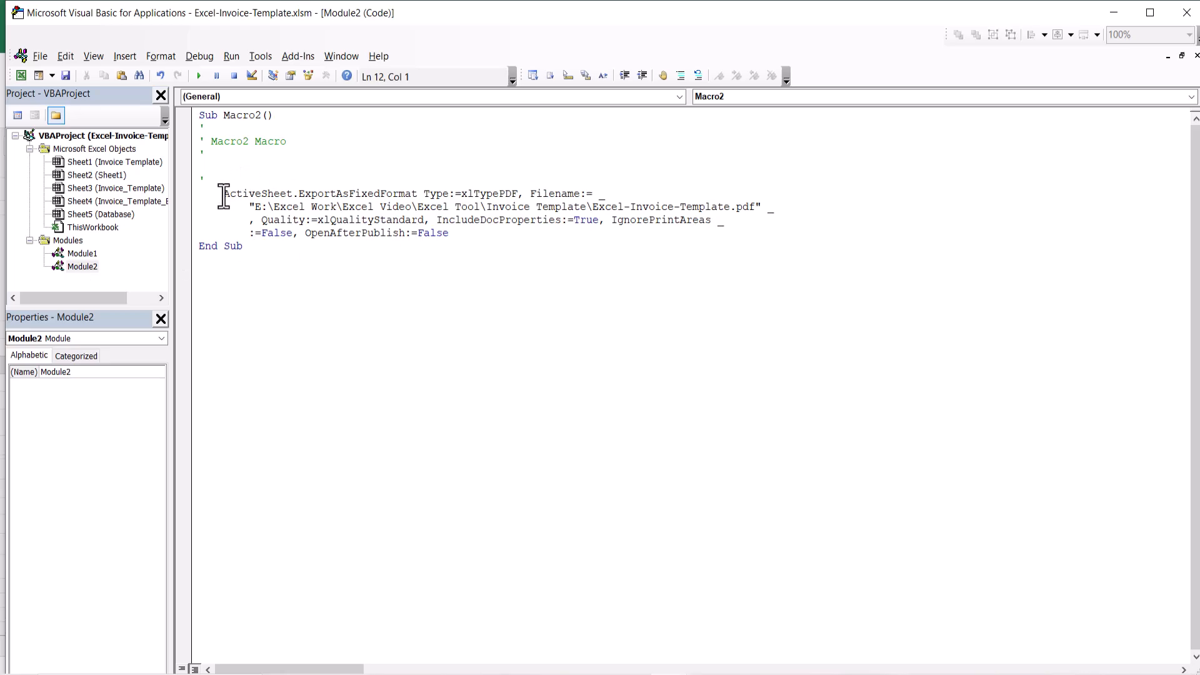
{"action": "mouse_move", "coordinate": [224, 196]}
{"action": "left_mouse_down"}
{"action": "mouse_move", "coordinate": [504, 236]}
{"action": "mouse_move", "coordinate": [205, 195]}
{"action": "left_mouse_up"}
{"action": "left_click", "coordinate": [500, 237]}
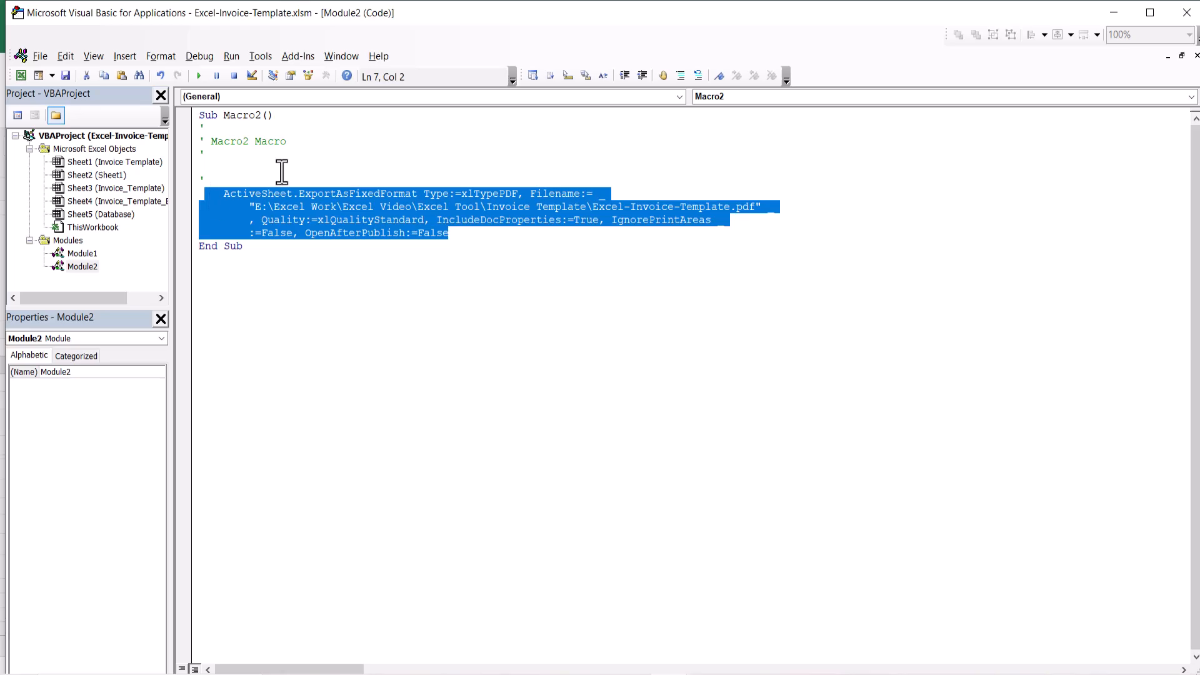
{"action": "left_click", "coordinate": [319, 156]}
Paste the ExportAsFixedFormat statement below the Calculate line in Module1's loop and align its indentation with that line.
{"action": "double_click", "coordinate": [88, 253]}
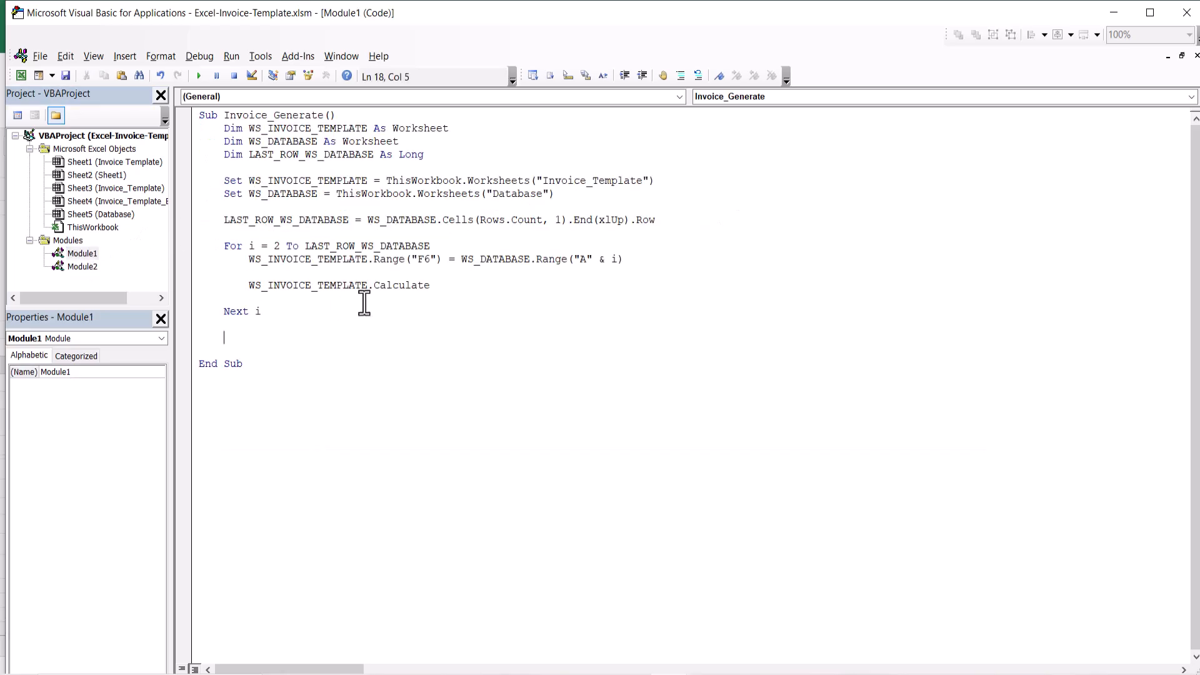
{"action": "left_click", "coordinate": [470, 286]}
{"action": "key", "text": "Return"}
{"action": "key", "text": "Return"}
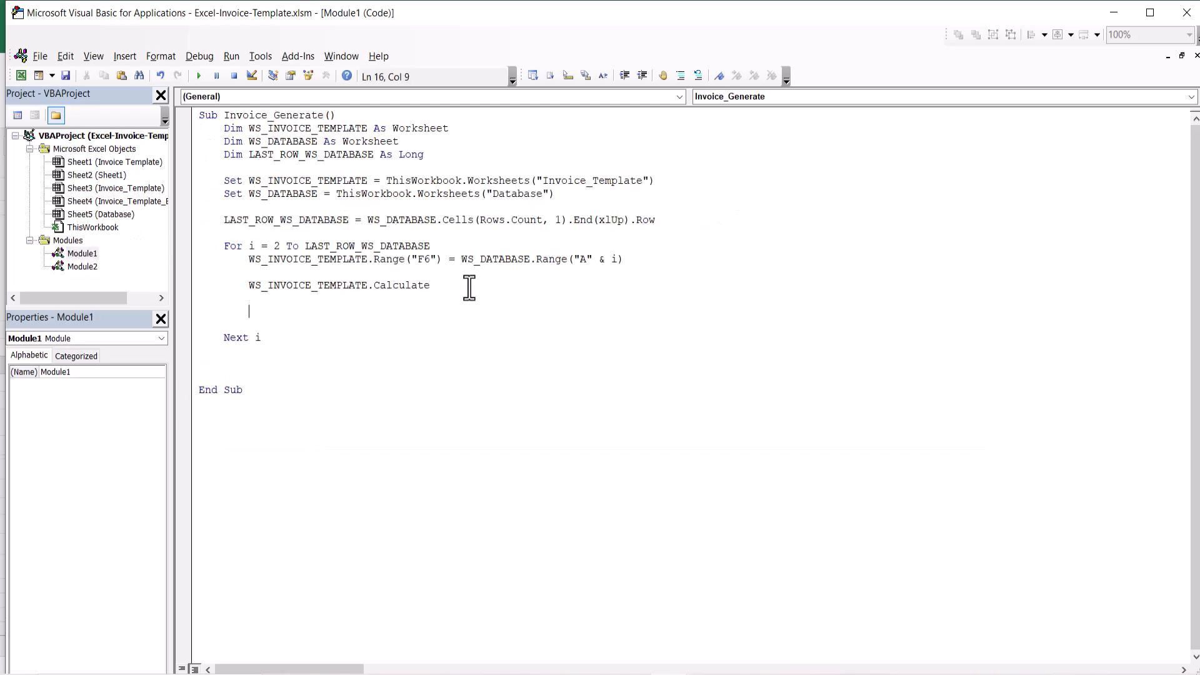
{"action": "key", "text": "ctrl+v"}
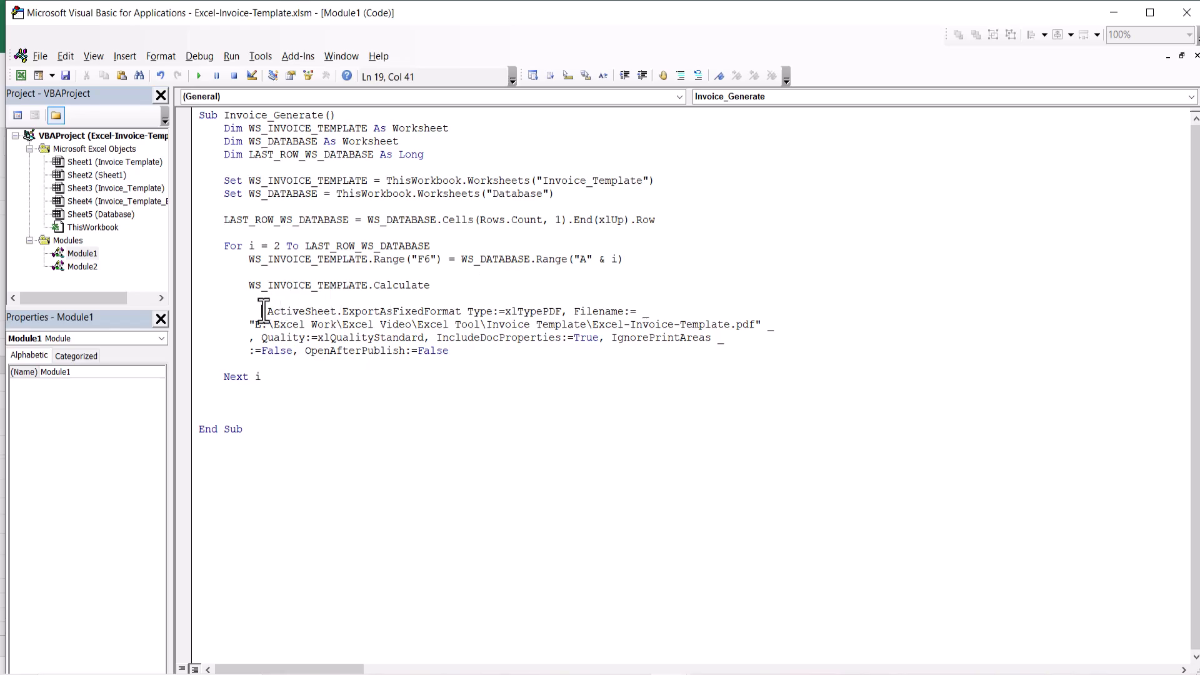
{"action": "key", "text": "BackSpace"}
{"action": "key", "text": "BackSpace"}
{"action": "key", "text": "Tab"}
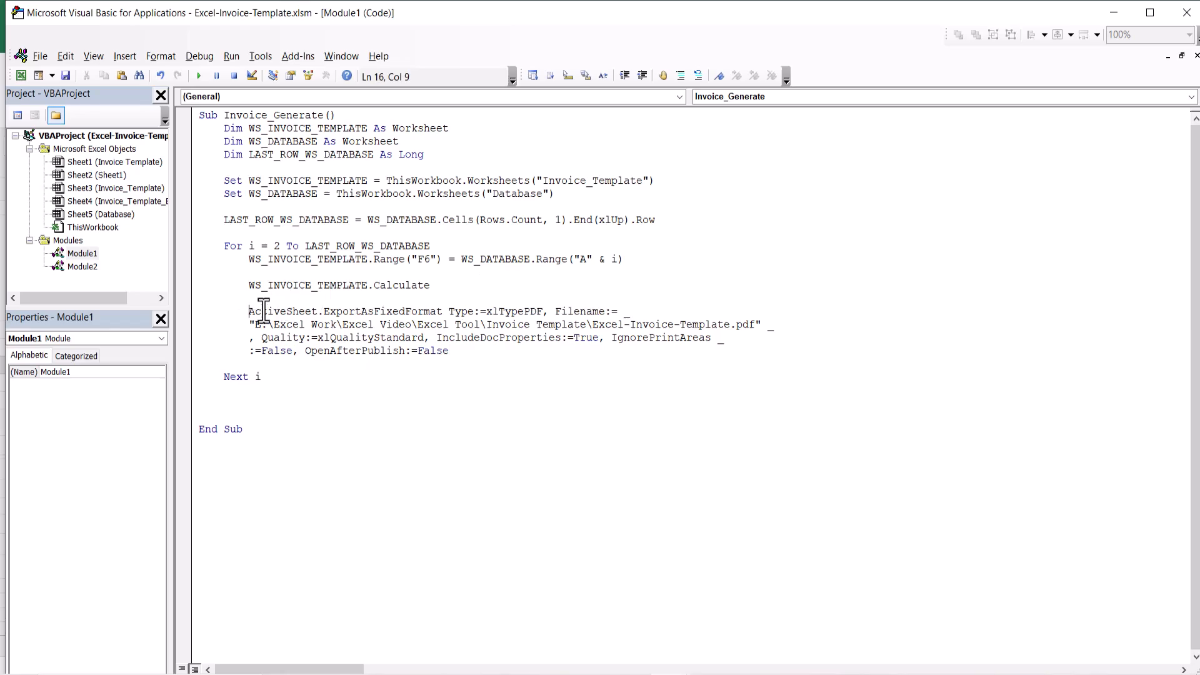
After a look at the Excel sheet, replace ActiveSheet in the export statement with WS_INVOICE_TEMPLATE.
{"action": "key", "text": "alt+Tab"}
{"action": "mouse_move", "coordinate": [75, 193]}
{"action": "left_mouse_down"}
{"action": "mouse_move", "coordinate": [356, 262]}
{"action": "mouse_move", "coordinate": [400, 297]}
{"action": "left_mouse_up"}
{"action": "left_click", "coordinate": [862, 247]}
{"action": "key", "text": "alt+Tab"}
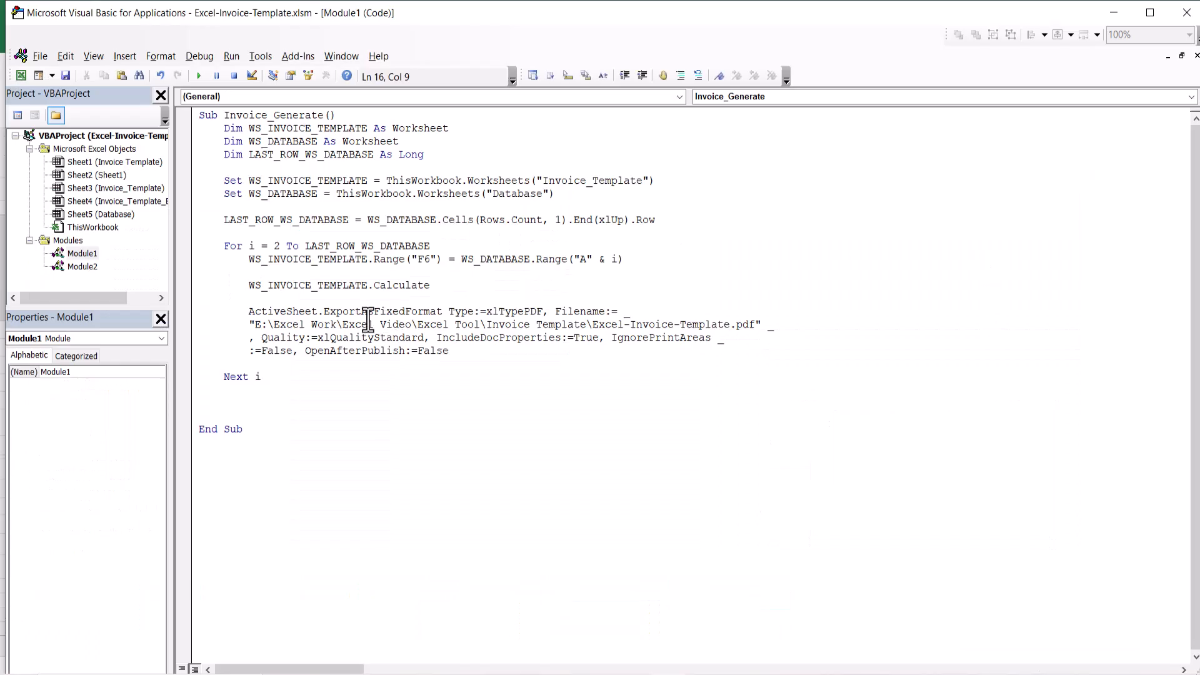
{"action": "double_click", "coordinate": [268, 181]}
{"action": "key", "text": "ctrl+c"}
{"action": "double_click", "coordinate": [278, 311]}
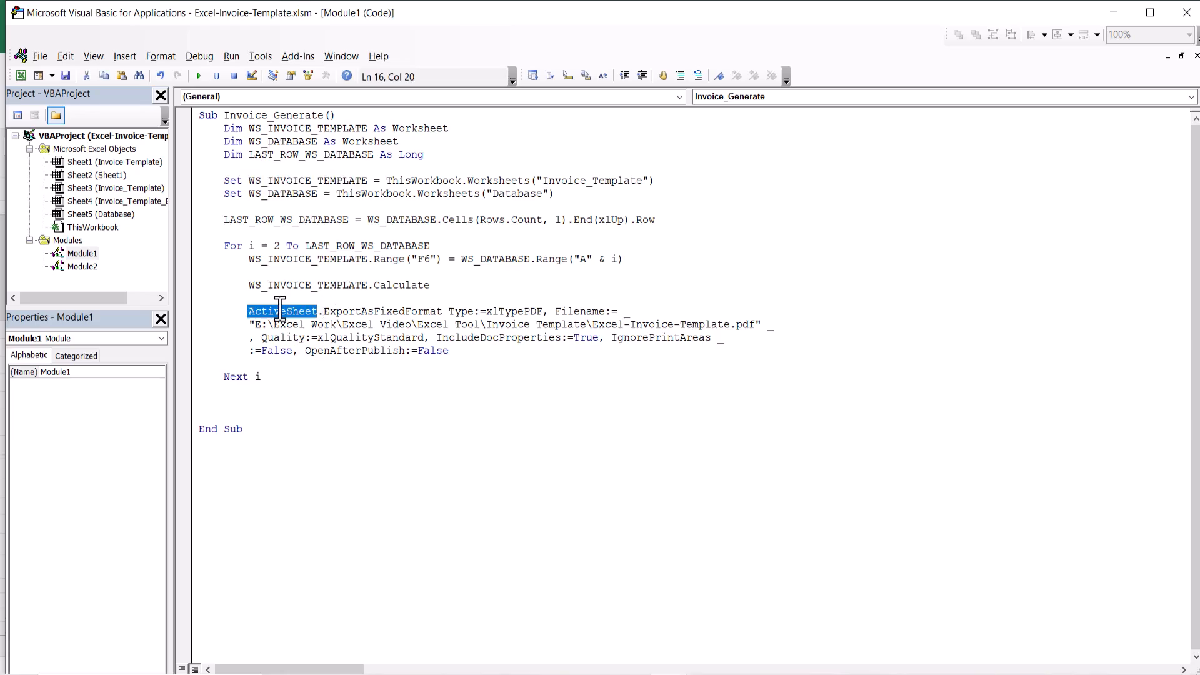
{"action": "key", "text": "ctrl+v"}
{"action": "left_click", "coordinate": [783, 281]}
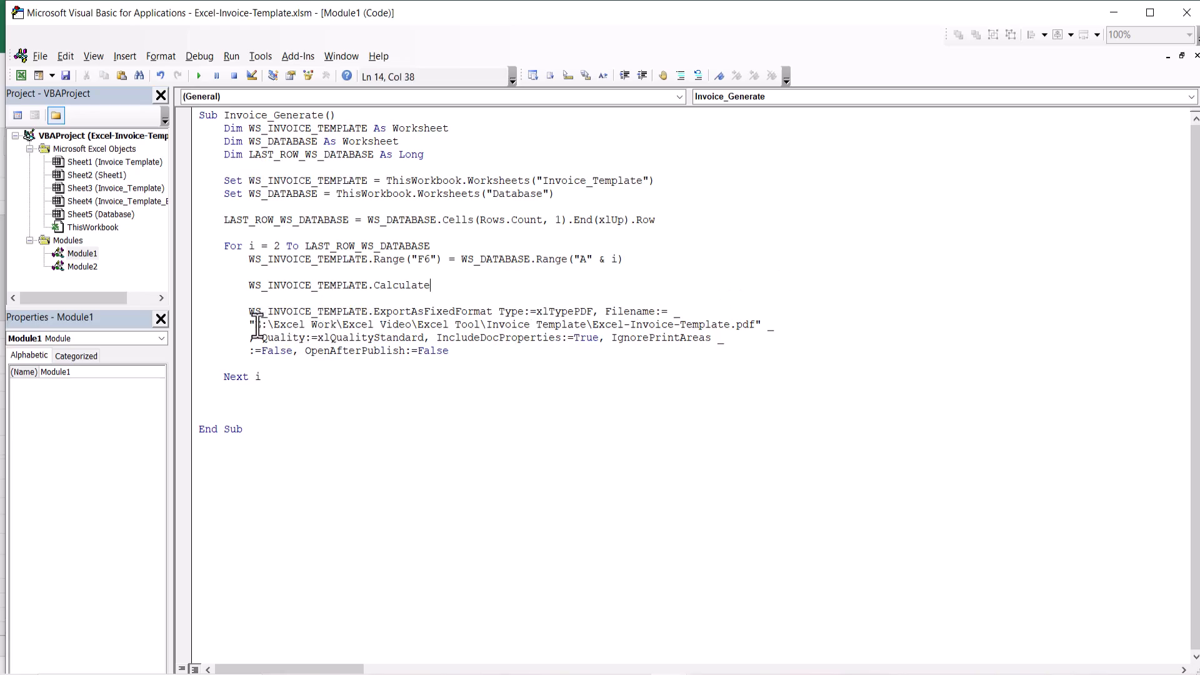
In the export Filename, end the string after the Invoice Template\ folder path and replace Excel-Invoice-Template with & "" & ".pdf".
{"action": "left_click_drag", "start_coordinate": [256, 325], "coordinate": [478, 326]}
{"action": "left_click_drag", "start_coordinate": [526, 325], "coordinate": [613, 326]}
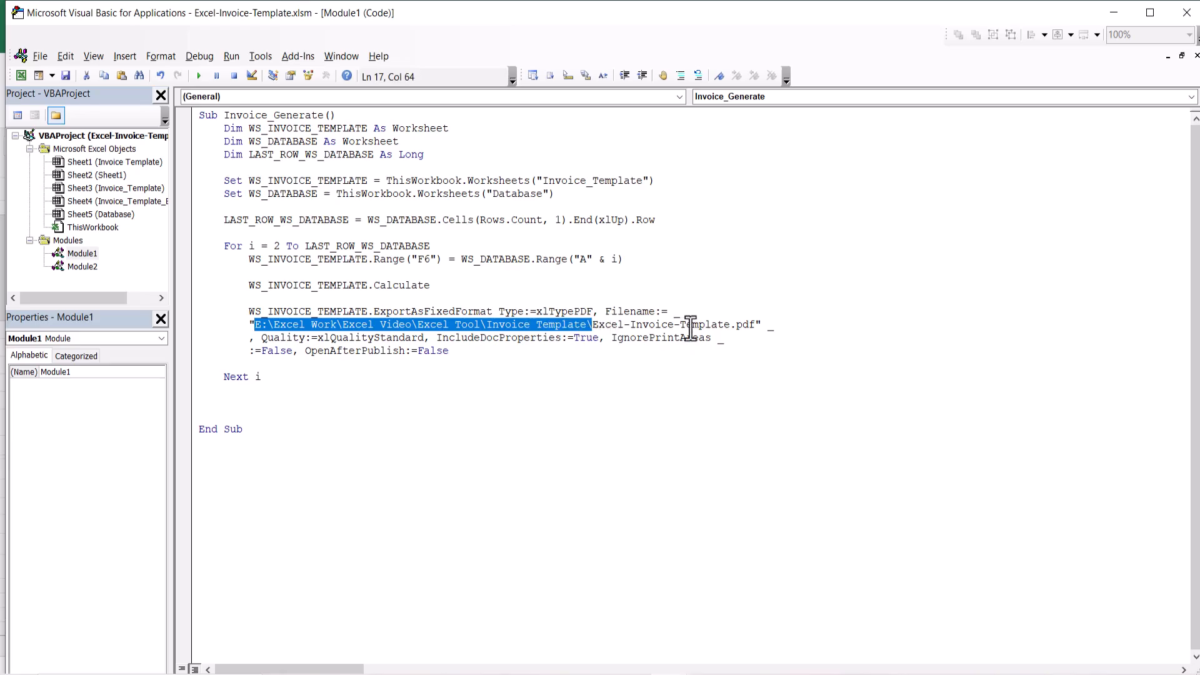
{"action": "left_click_drag", "start_coordinate": [755, 326], "coordinate": [603, 330]}
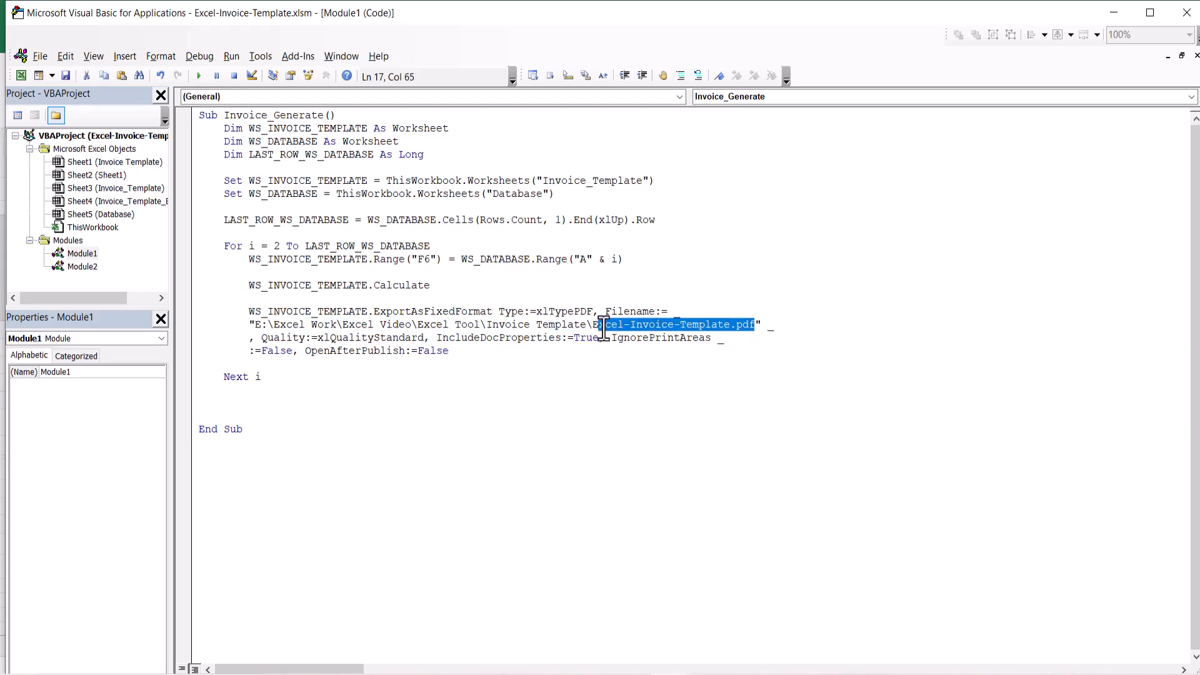
{"action": "left_click", "coordinate": [713, 364]}
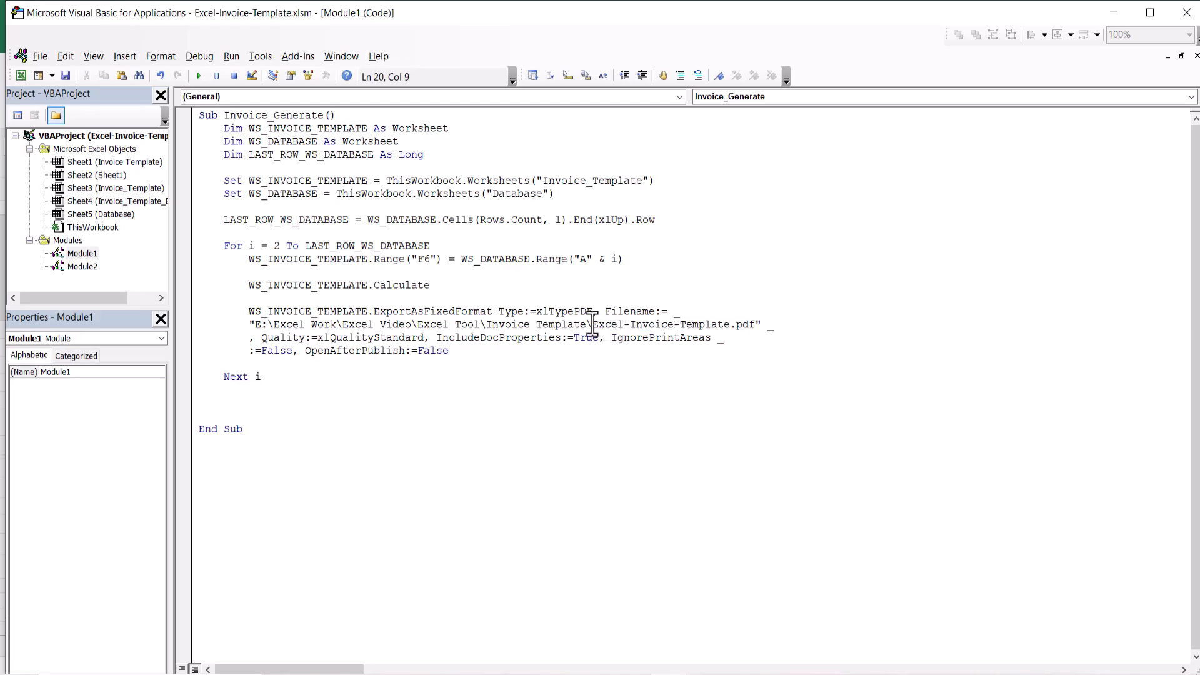
{"action": "type", "text": "\""}
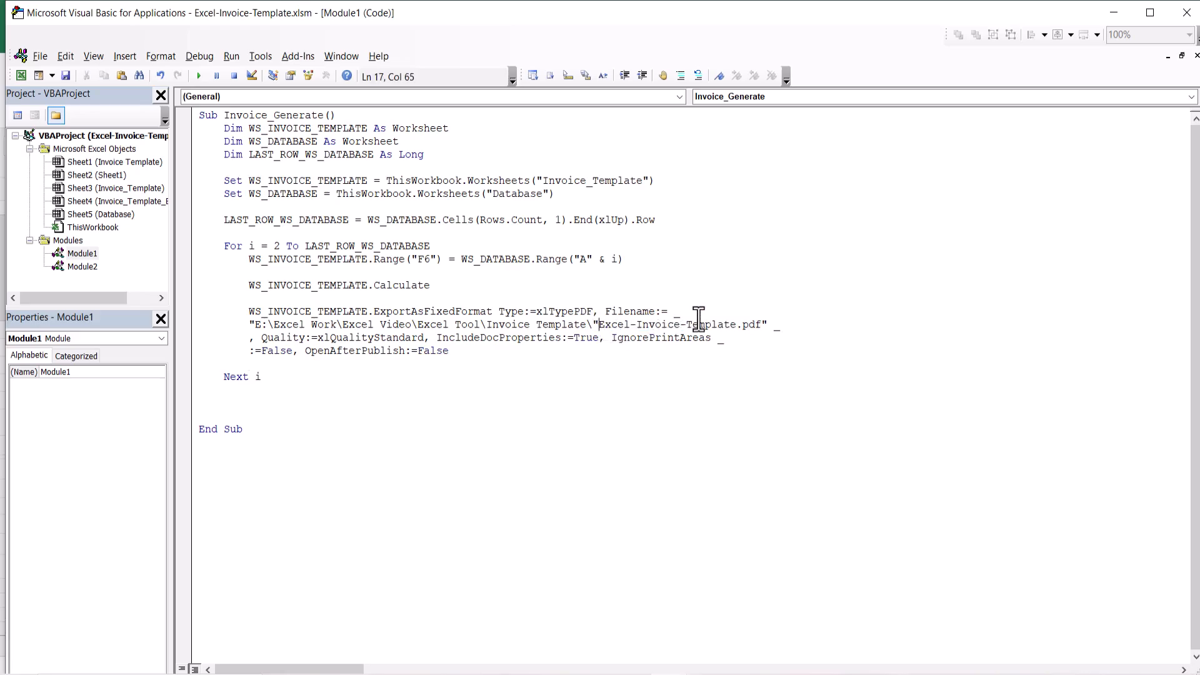
{"action": "type", "text": " &"}
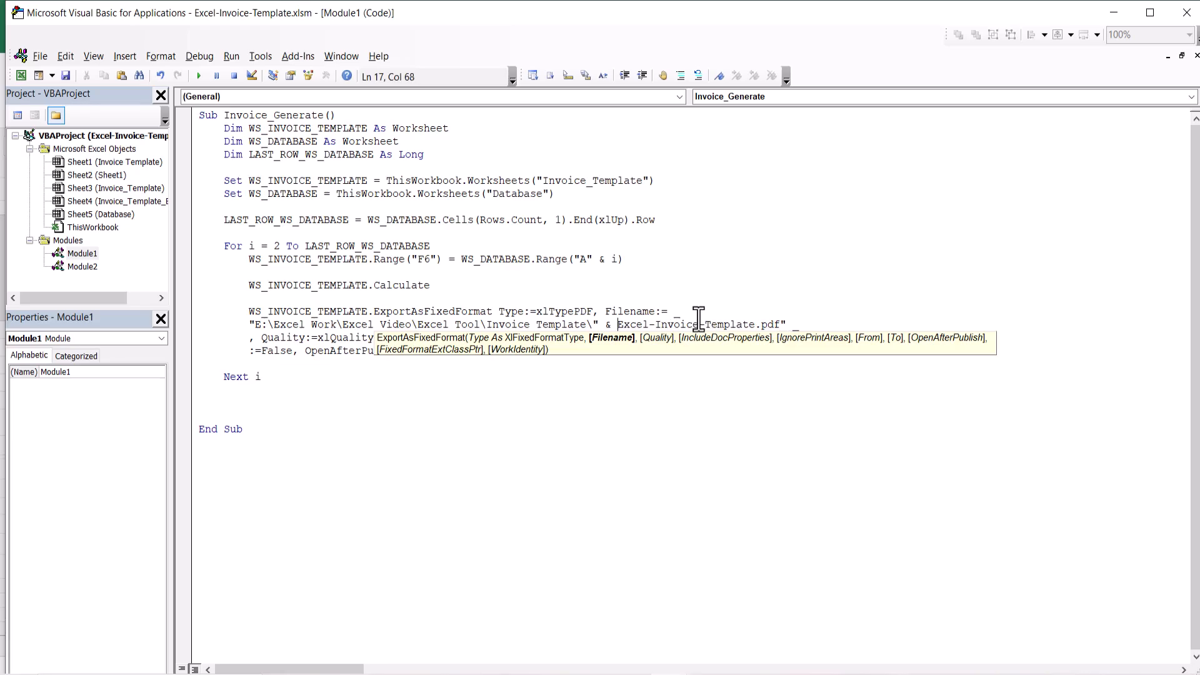
{"action": "left_click", "coordinate": [754, 325], "text": "shift"}
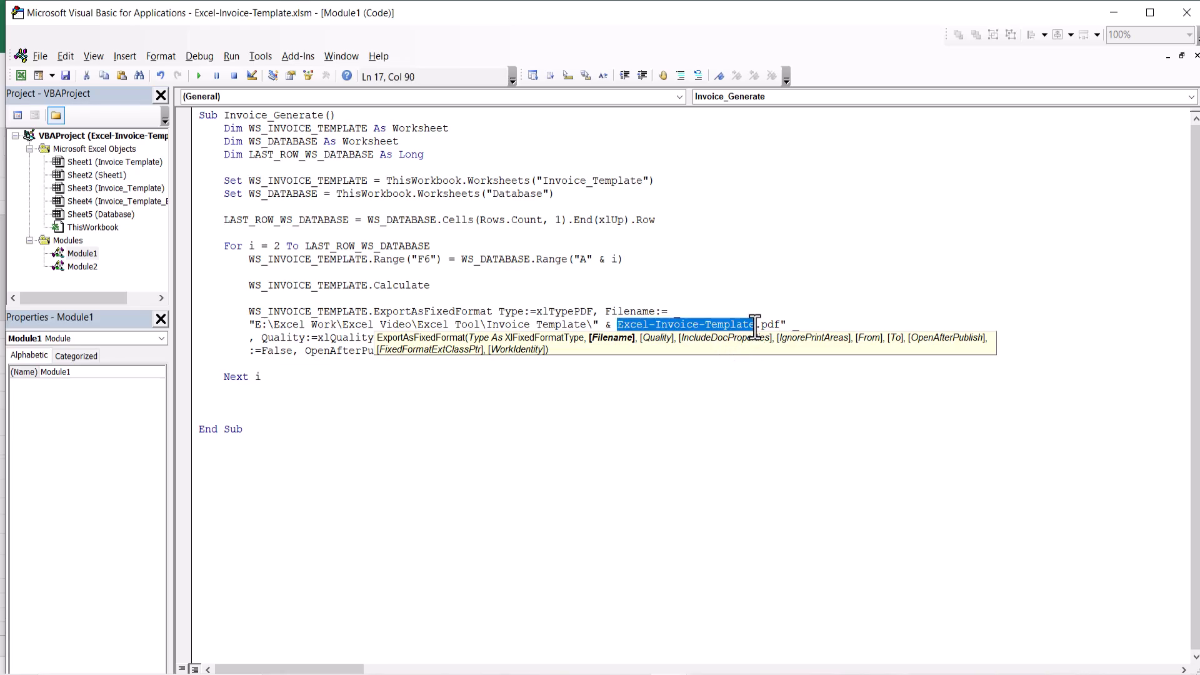
{"action": "type", "text": "\"\" &"}
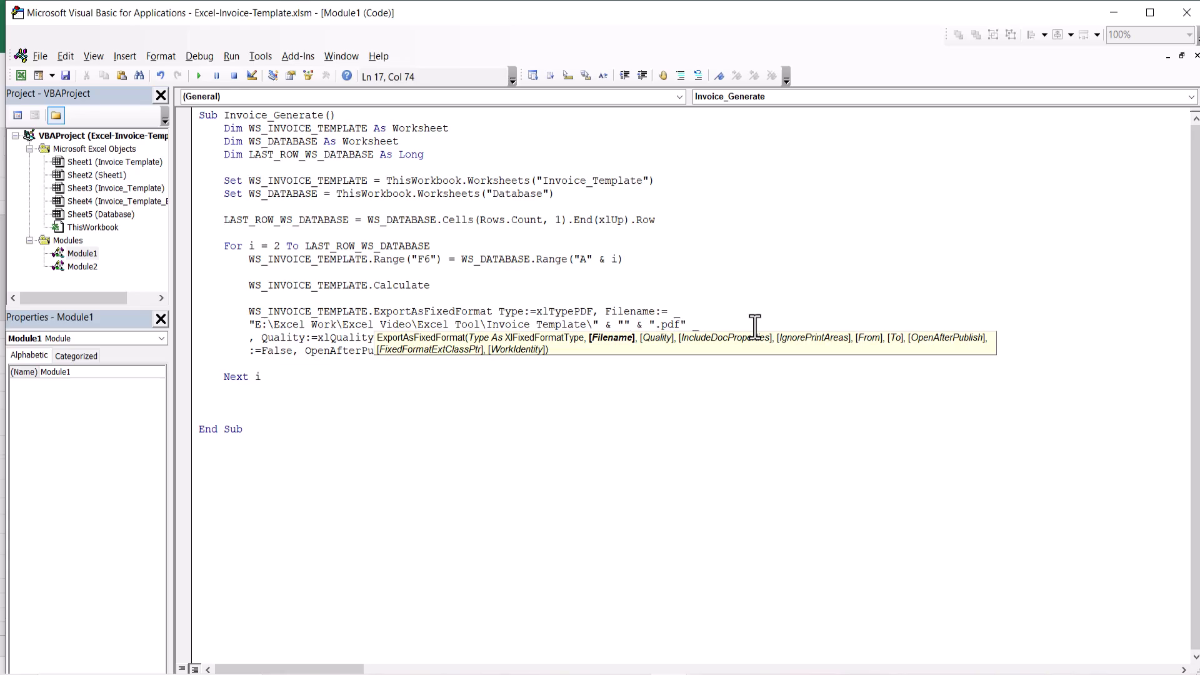
{"action": "left_click", "coordinate": [778, 297]}
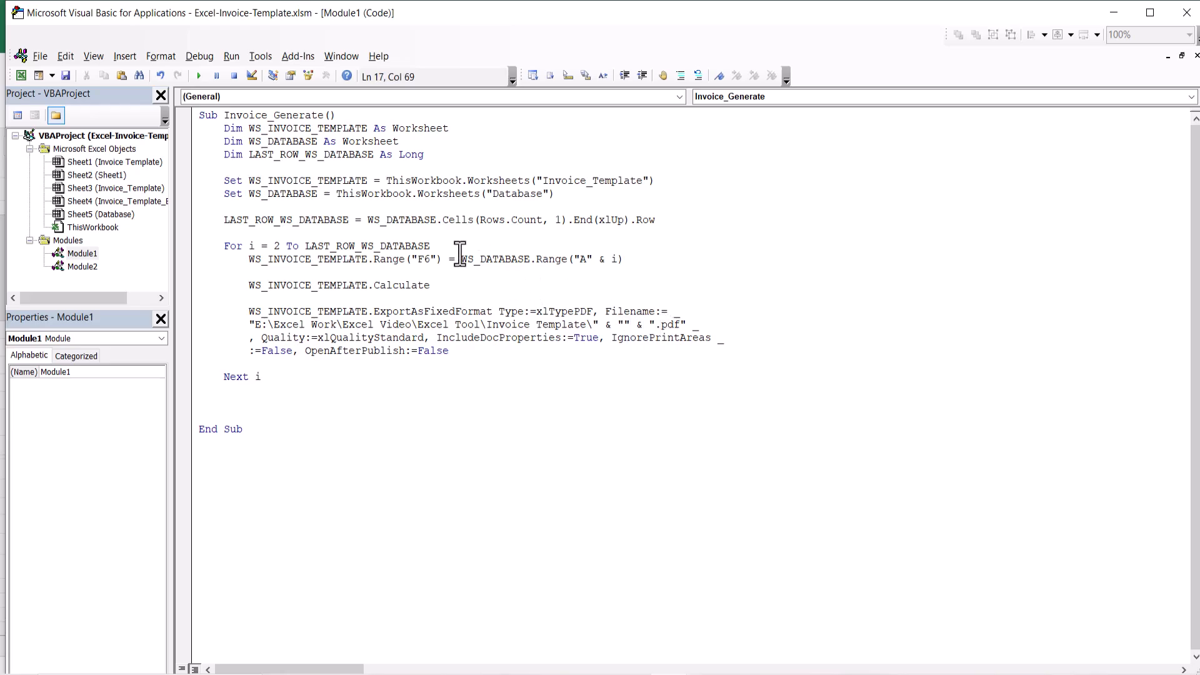
Replace the empty string in the export Filename with a copy of WS_INVOICE_TEMPLATE.Range("F6").
{"action": "left_click_drag", "start_coordinate": [249, 261], "coordinate": [443, 264]}
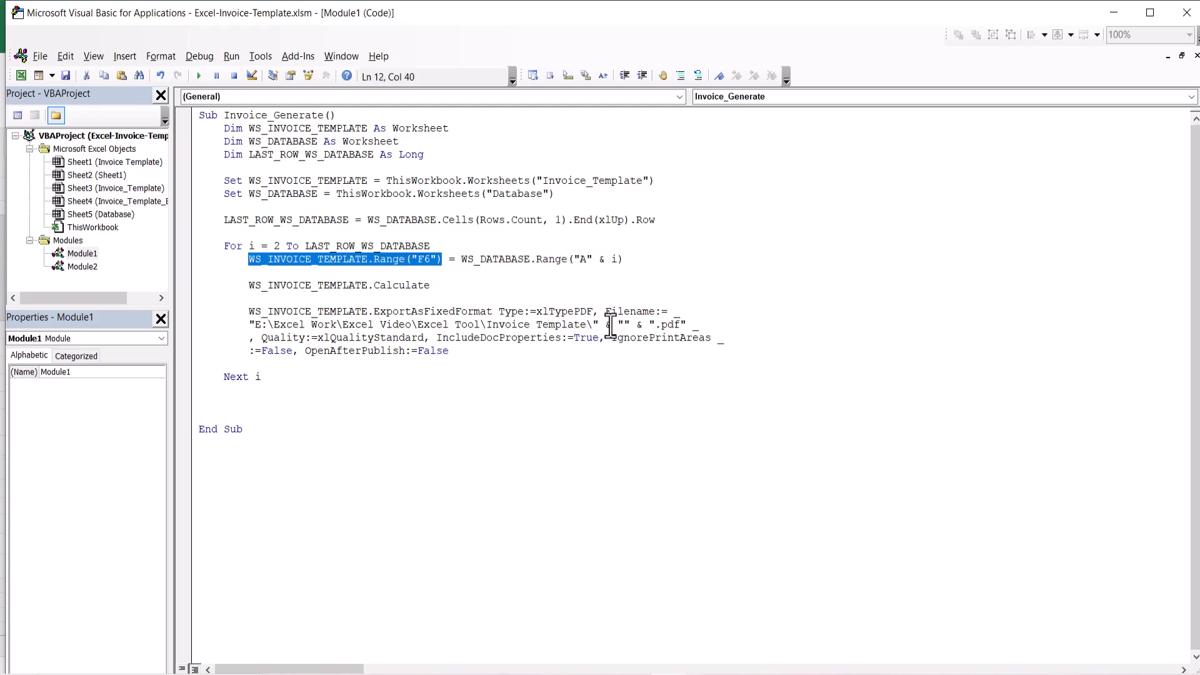
{"action": "left_click", "coordinate": [461, 278]}
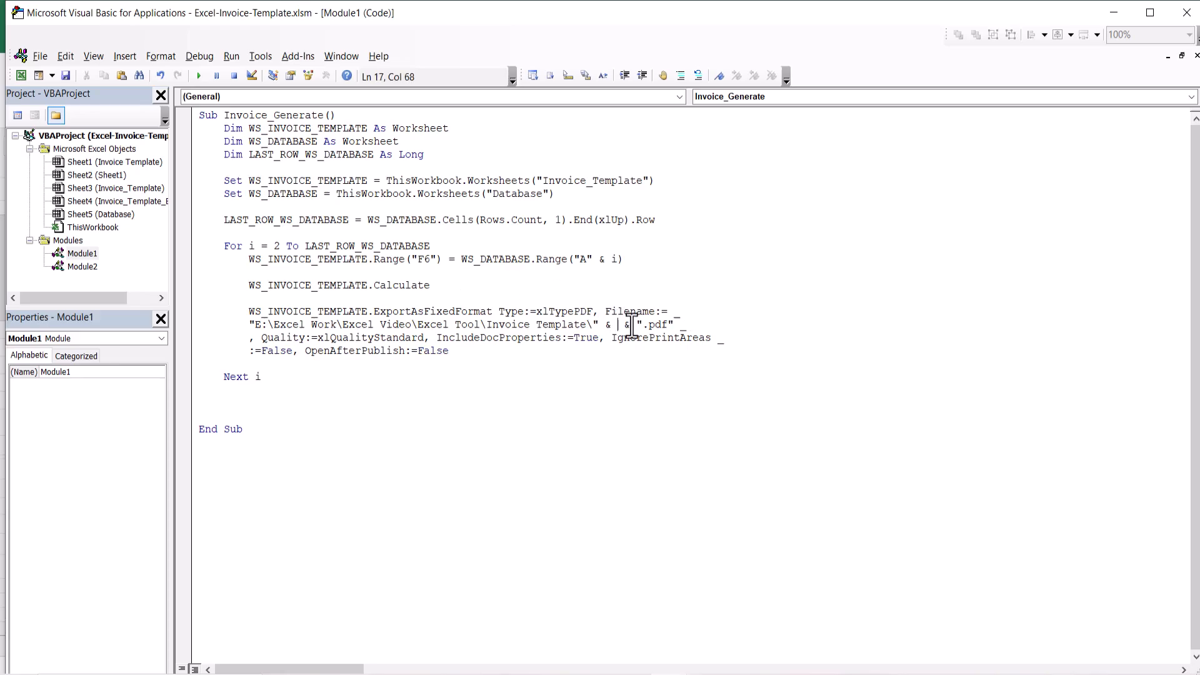
{"action": "key", "text": "ctrl+v"}
{"action": "left_click", "coordinate": [775, 351]}
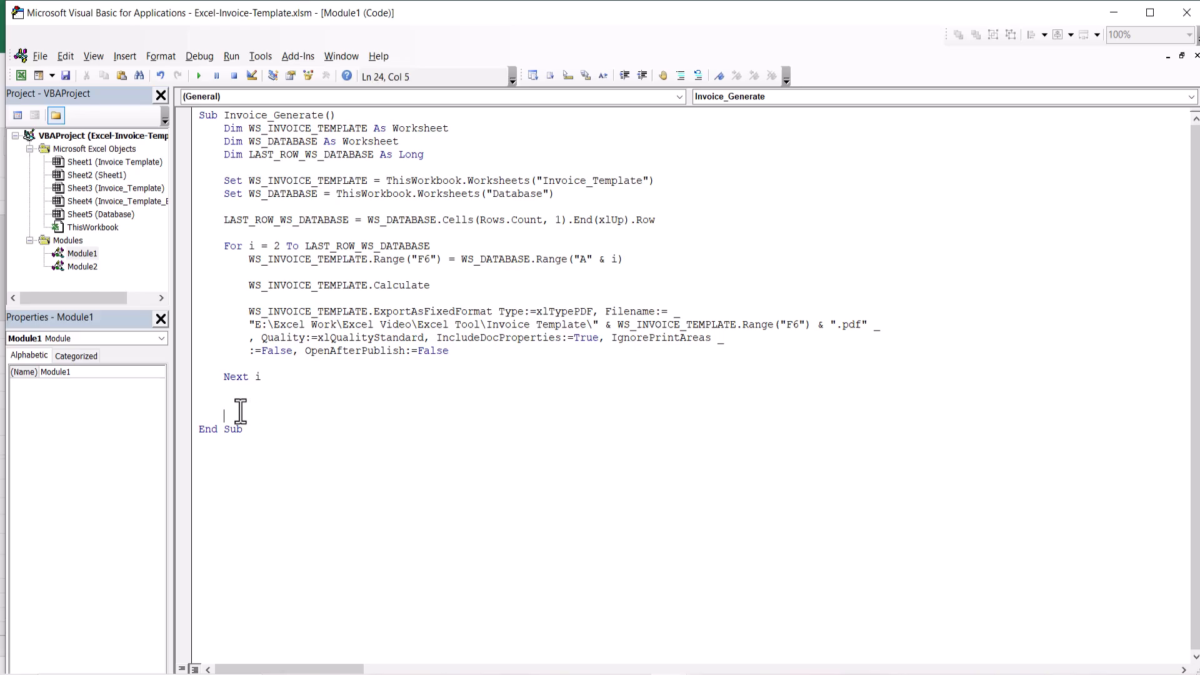
Remove the extra blank lines before End Sub and run the Invoice_Generate macro.
{"action": "left_click_drag", "start_coordinate": [240, 411], "coordinate": [192, 390]}
{"action": "key", "text": "BackSpace"}
{"action": "left_click", "coordinate": [509, 376]}
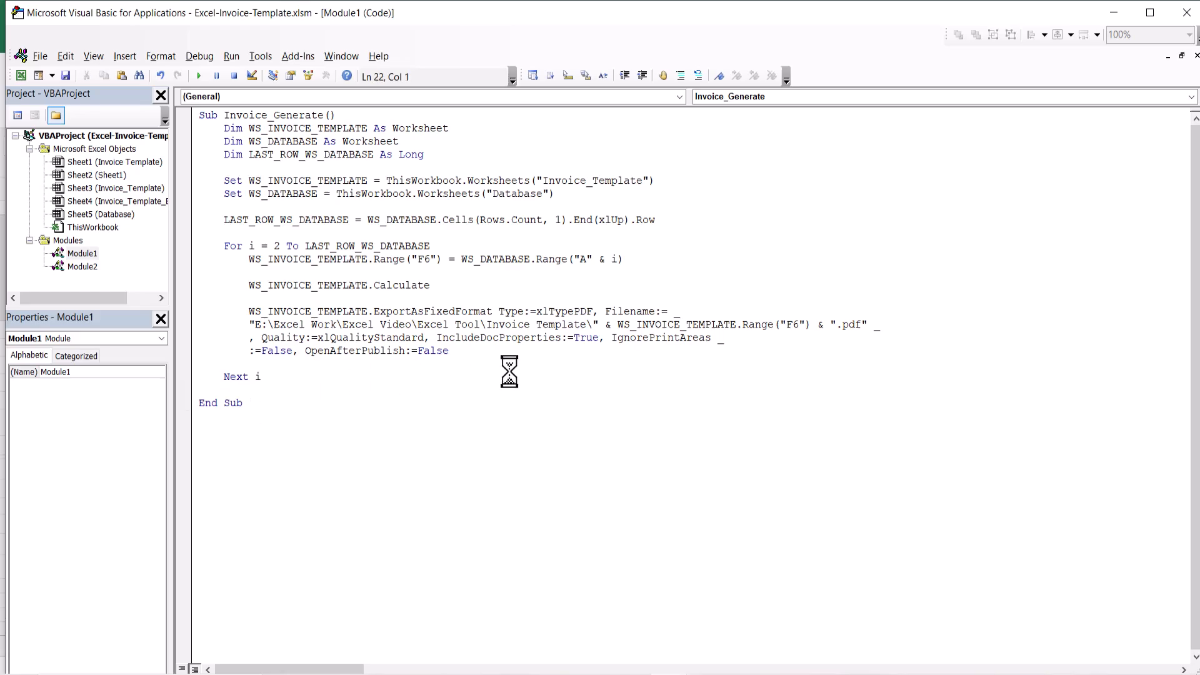
{"action": "left_click", "coordinate": [198, 69]}
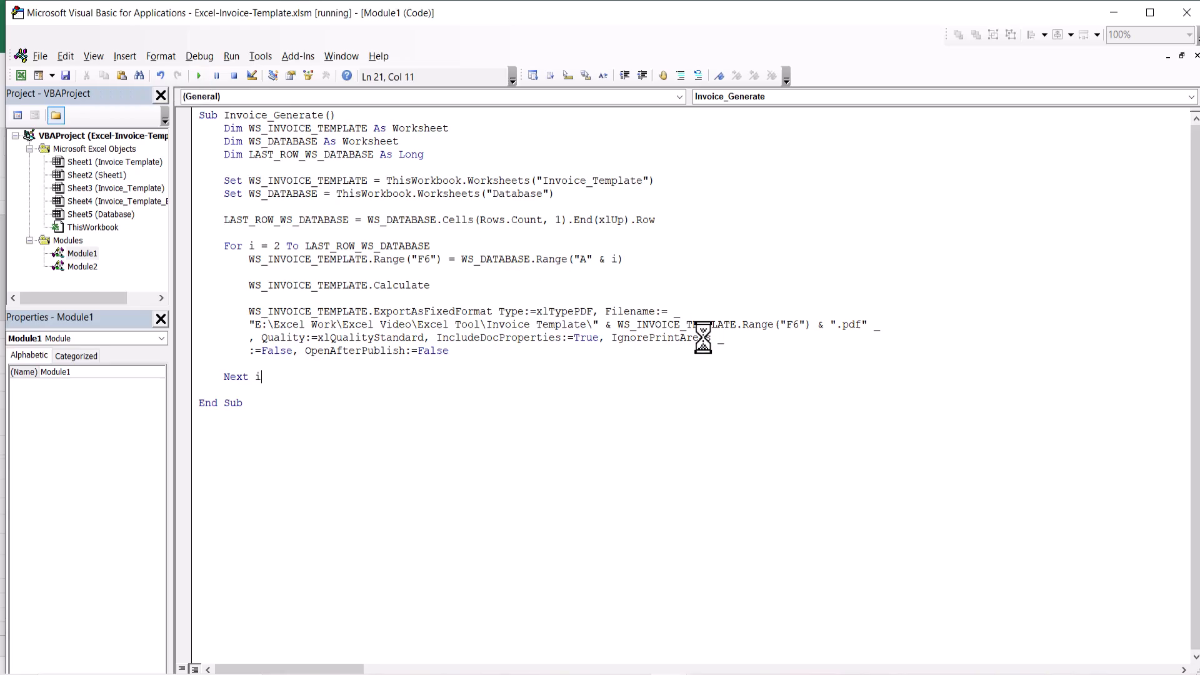
Switch to File Explorer and open the Invoice Template folder inside Excel Video\Excel Tool.
{"action": "key", "text": "alt+Tab"}
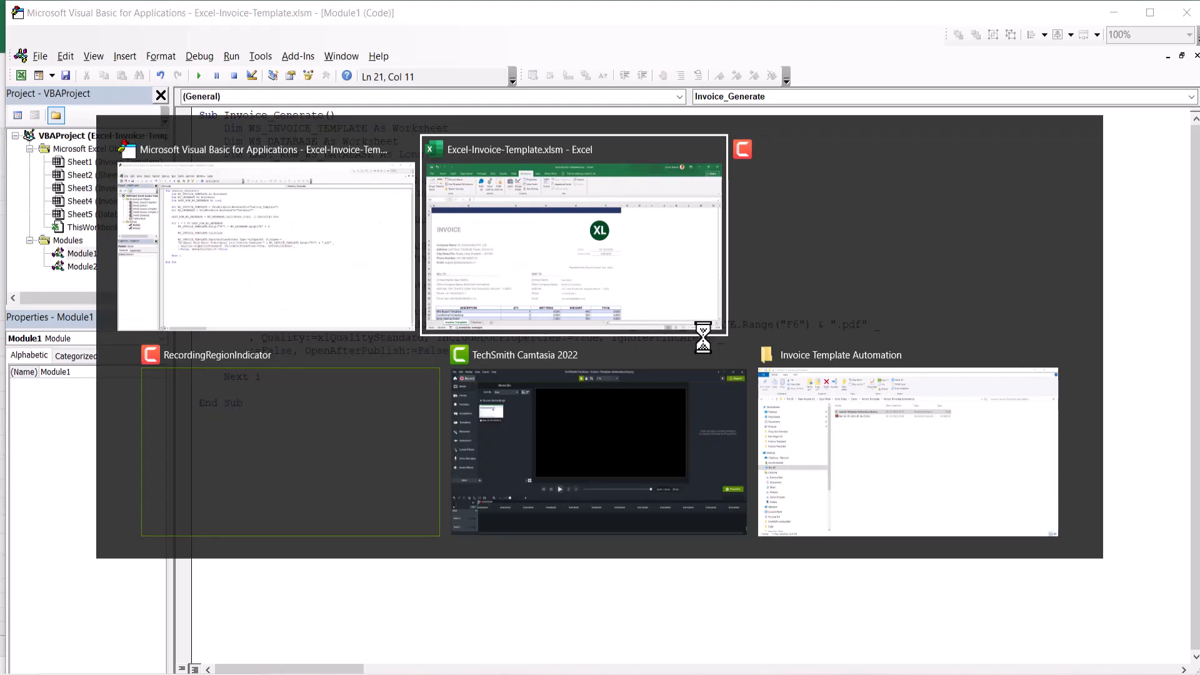
{"action": "key", "text": "Tab"}
{"action": "key", "text": "Tab"}
{"action": "key", "text": "Tab"}
{"action": "key", "text": "Tab"}
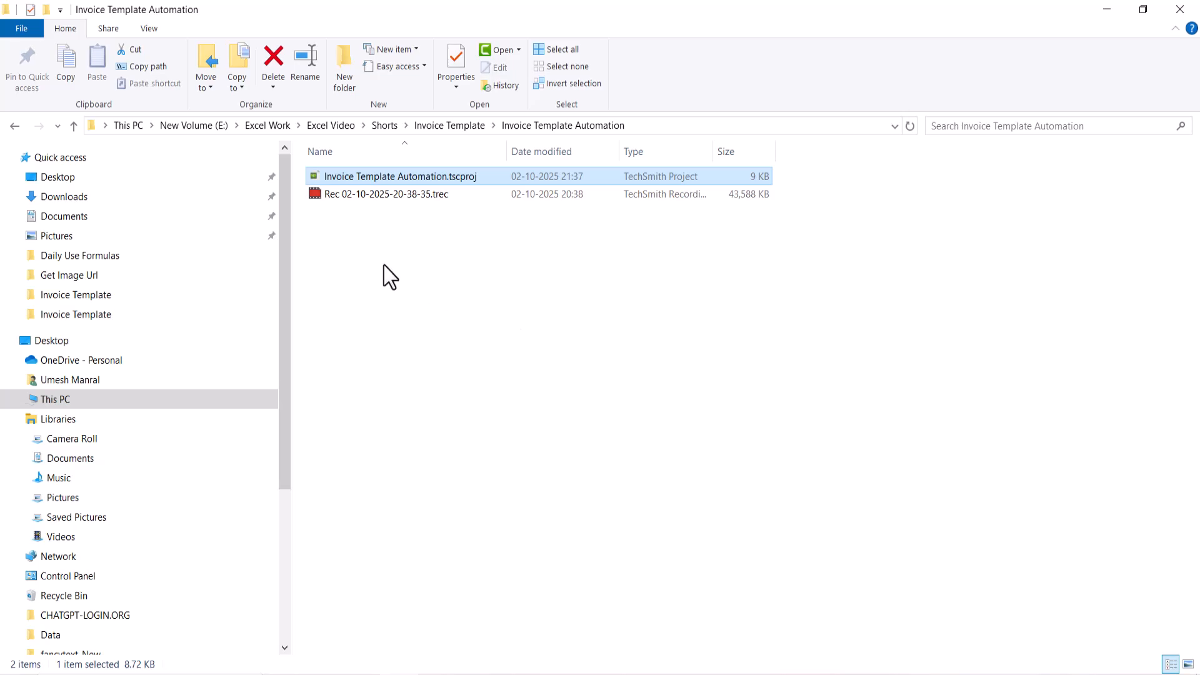
{"action": "left_click", "coordinate": [383, 125]}
{"action": "left_click", "coordinate": [332, 125]}
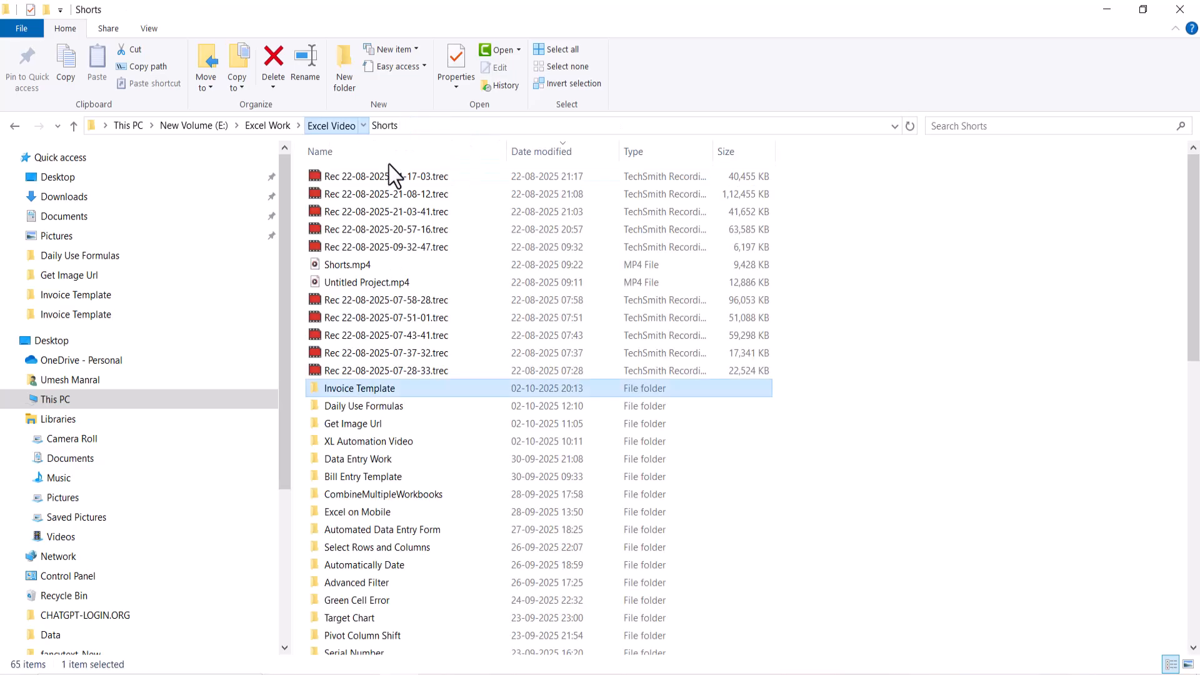
{"action": "double_click", "coordinate": [350, 180]}
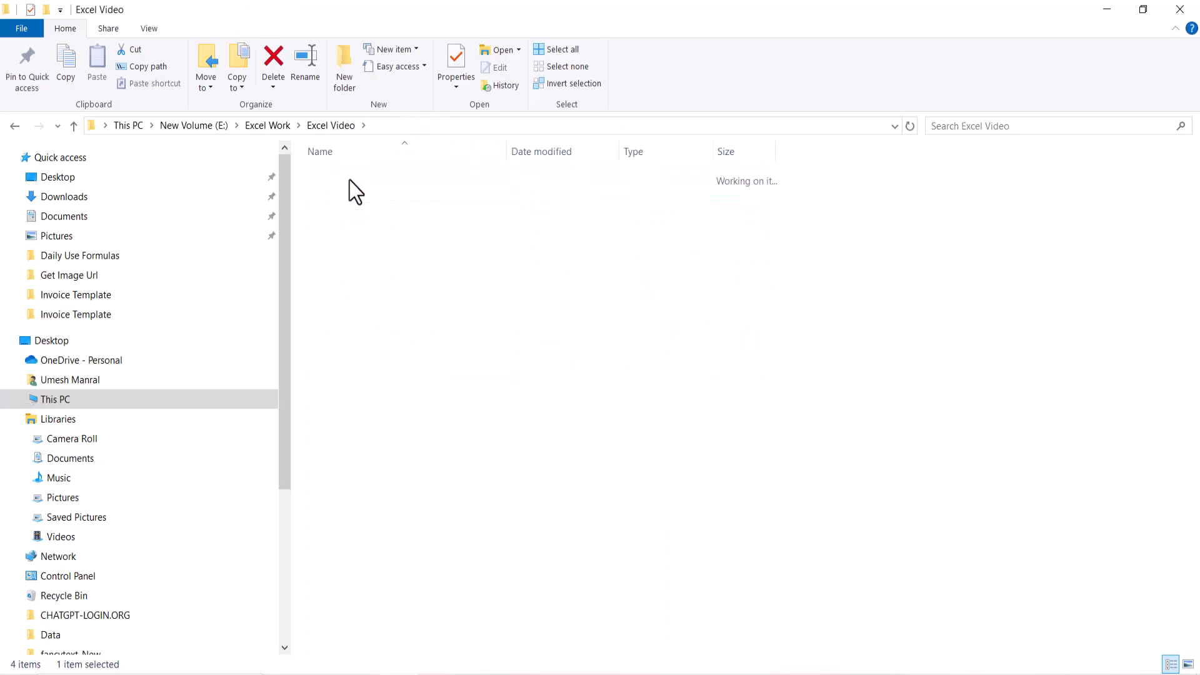
{"action": "double_click", "coordinate": [356, 233]}
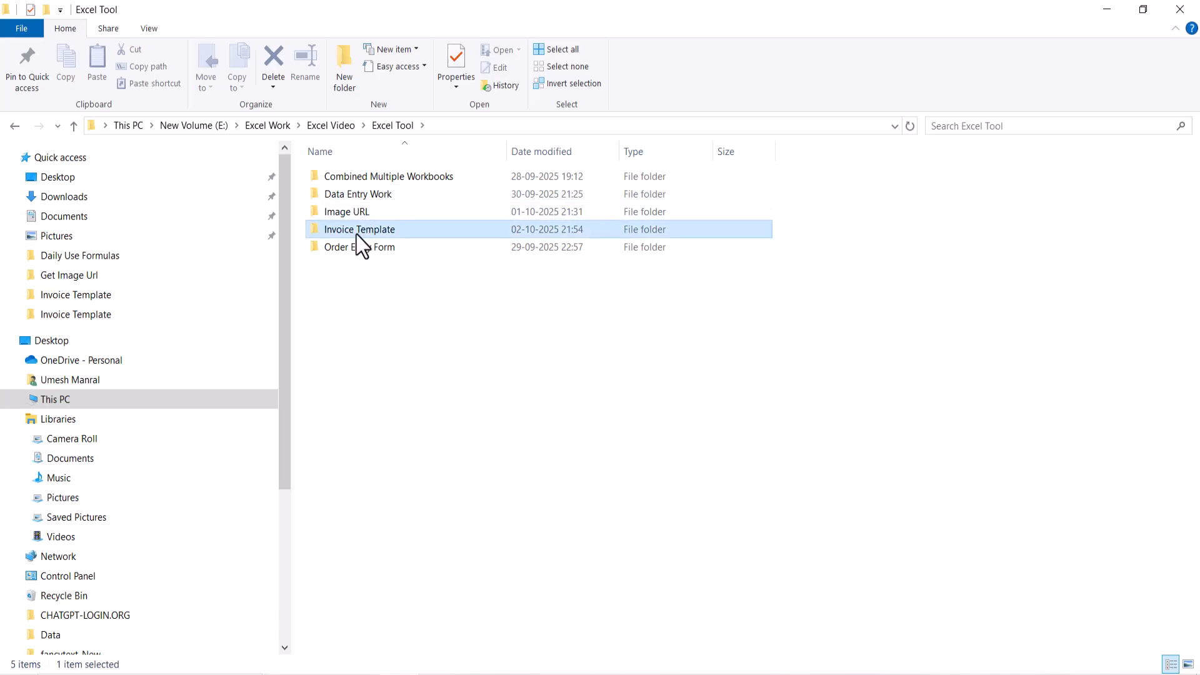
Review the exported invoices 4593201.pdf and 4593202.pdf, closing each one after viewing.
{"action": "left_click", "coordinate": [350, 178]}
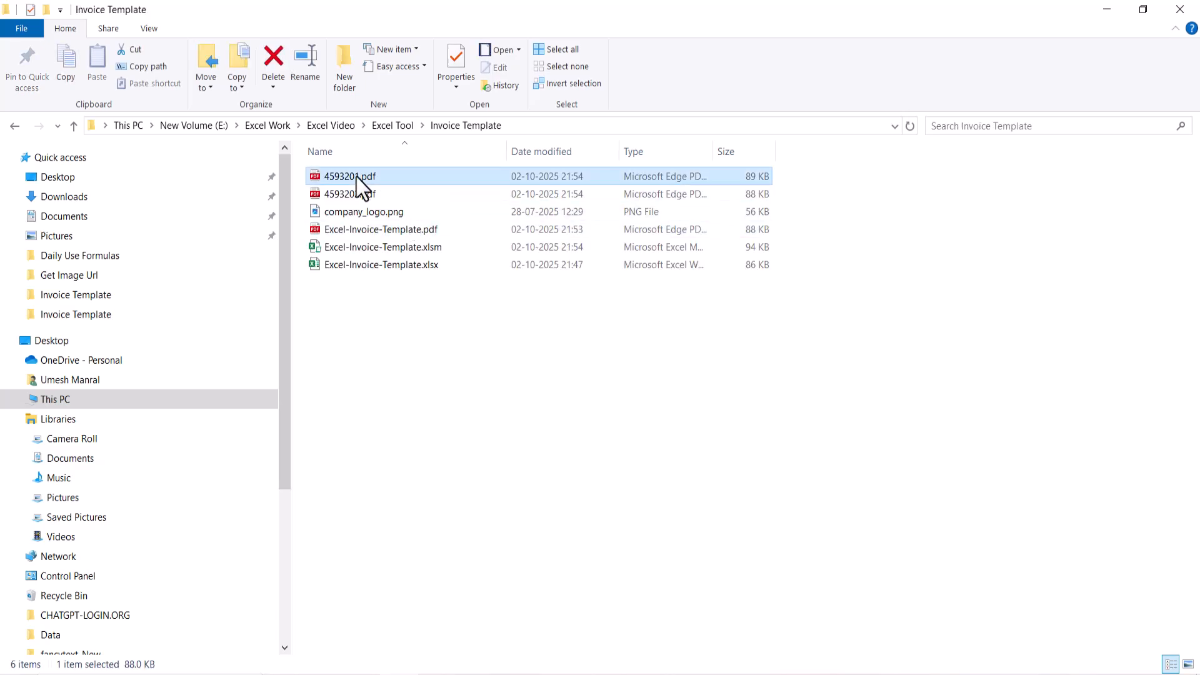
{"action": "left_click", "coordinate": [350, 195]}
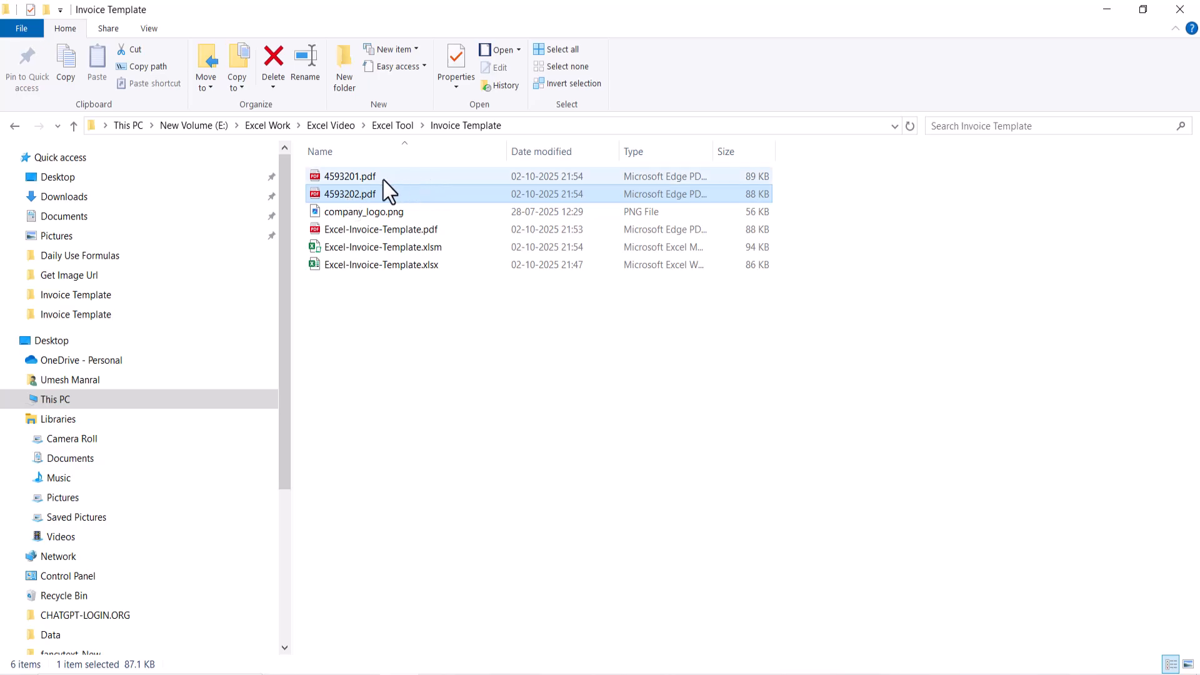
{"action": "left_click", "coordinate": [378, 180]}
{"action": "left_click", "coordinate": [348, 190]}
{"action": "double_click", "coordinate": [340, 179]}
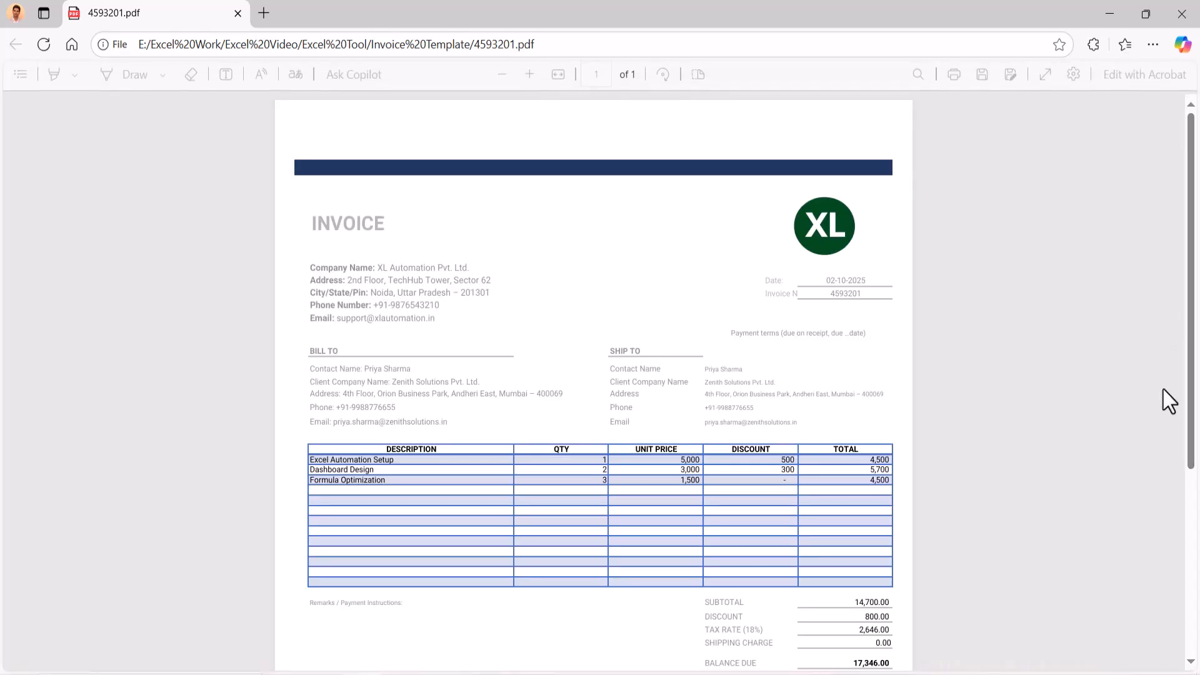
{"action": "left_click_drag", "start_coordinate": [1193, 401], "coordinate": [1195, 223]}
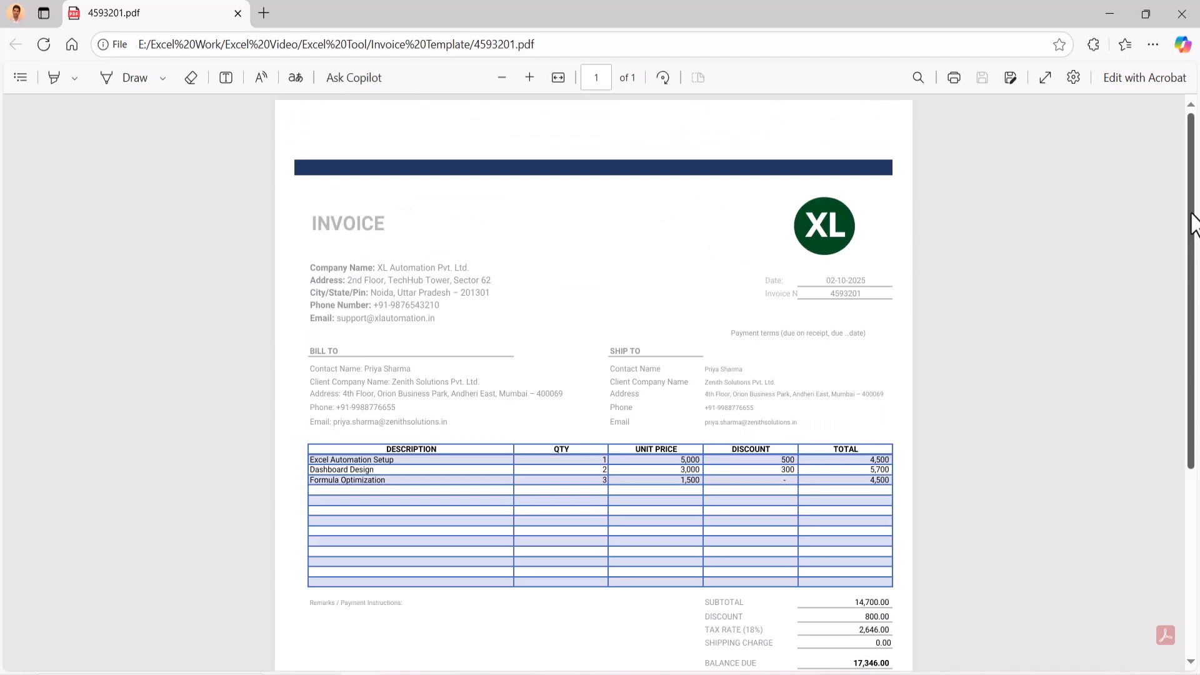
{"action": "left_click", "coordinate": [1181, 13]}
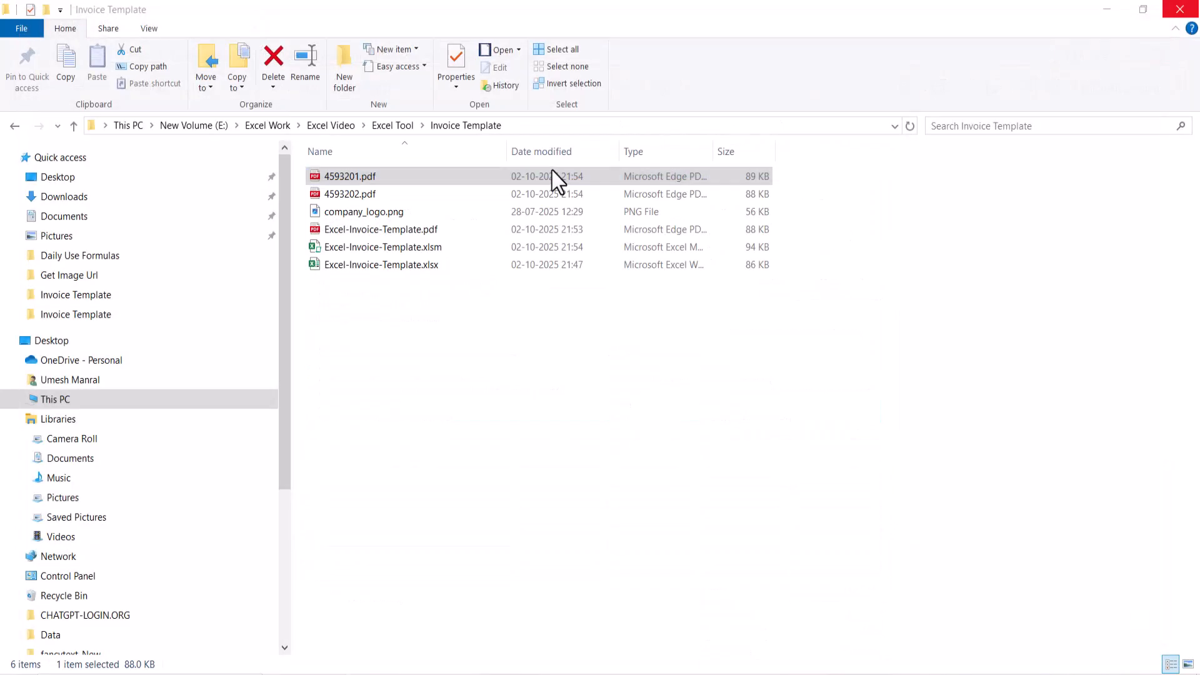
{"action": "double_click", "coordinate": [326, 194]}
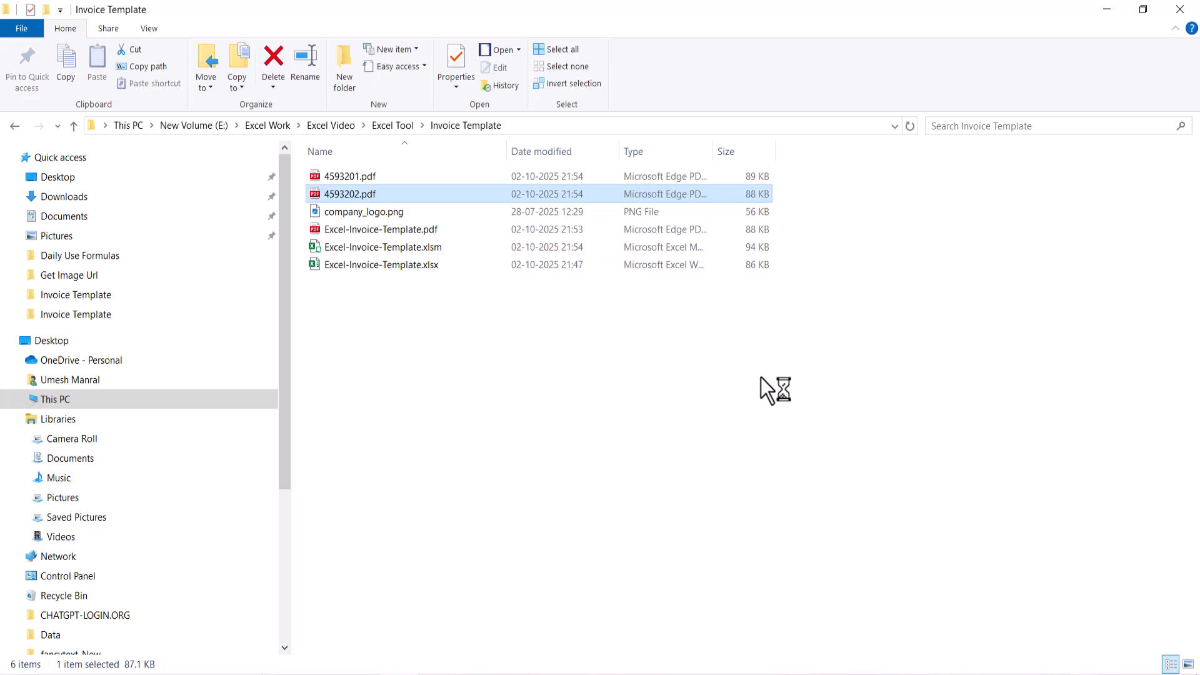
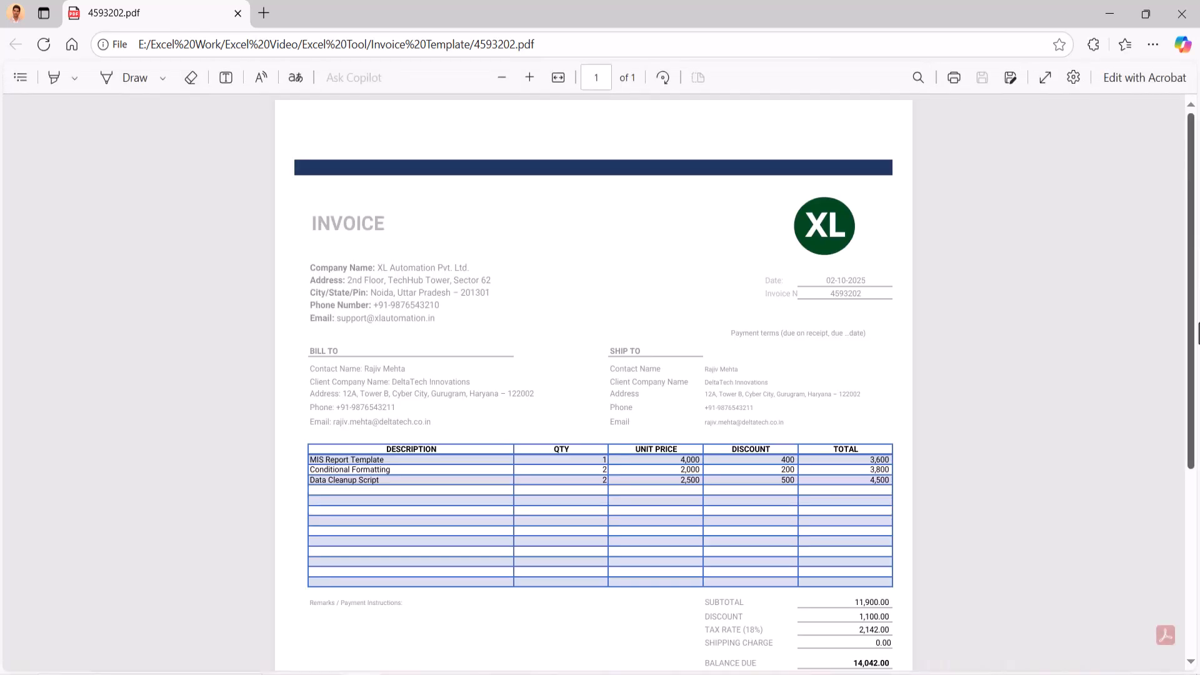
{"action": "left_click", "coordinate": [1181, 14]}
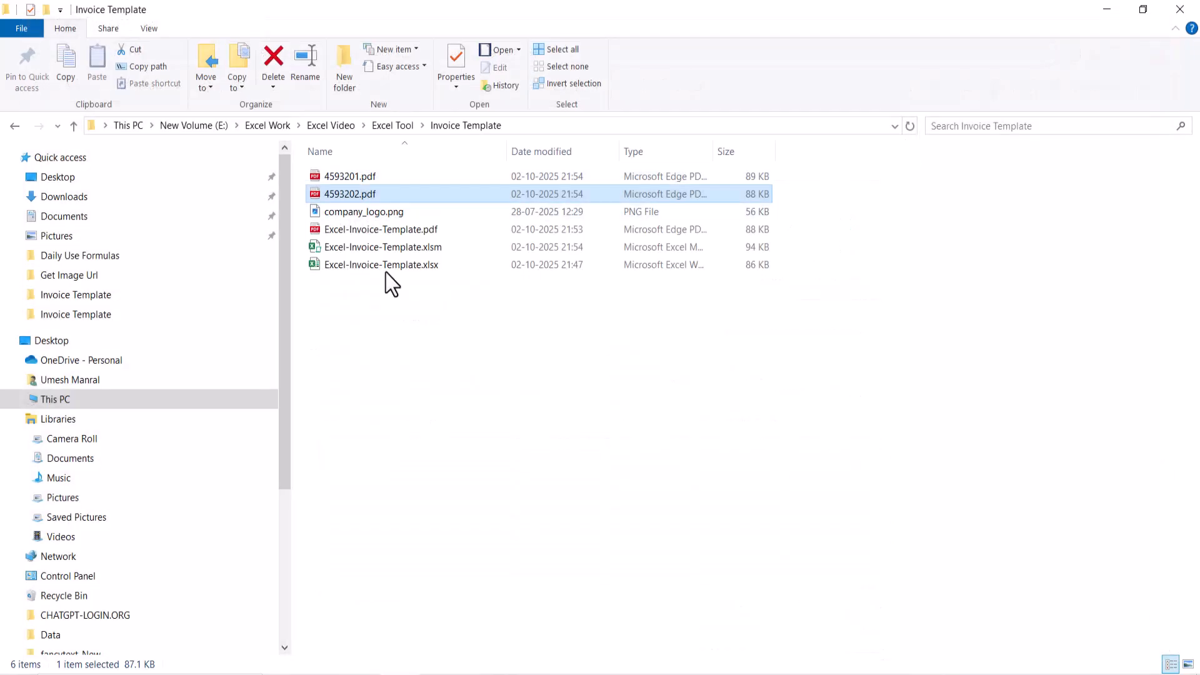
Delete 4593201.pdf and 4593202.pdf from the Invoice Template folder and switch back to the Excel workbook.
{"action": "left_click", "coordinate": [340, 178], "text": "ctrl"}
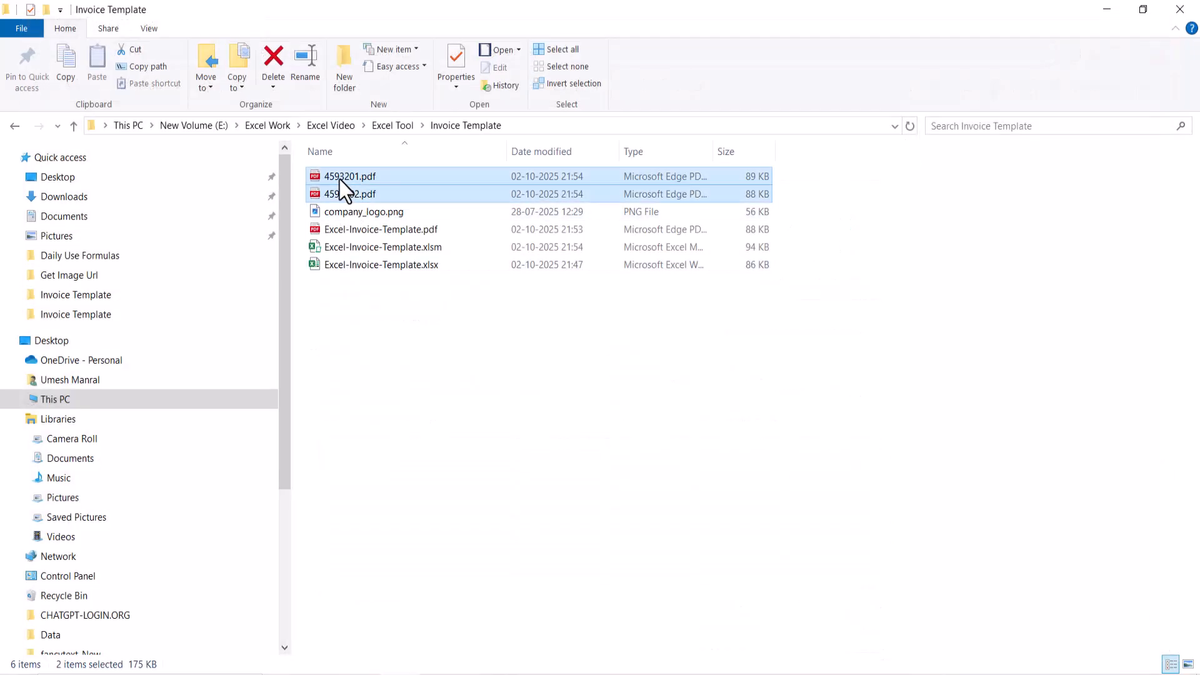
{"action": "key", "text": "Delete"}
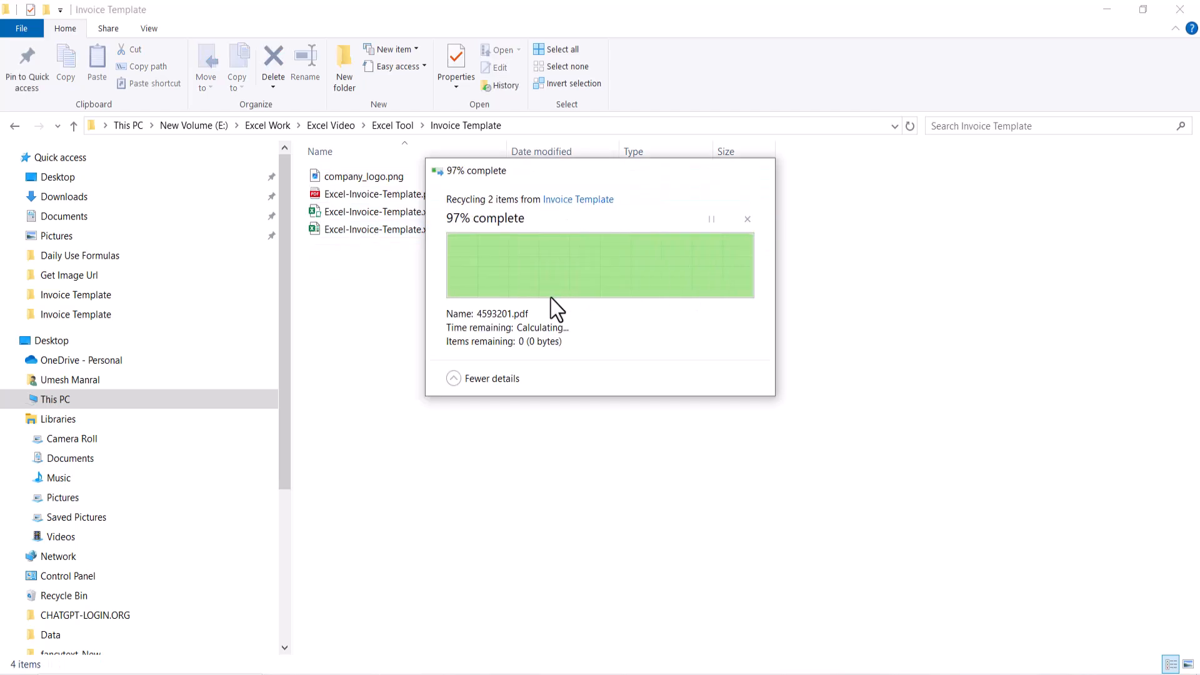
{"action": "key", "text": "alt+Tab"}
{"action": "key", "text": "alt+Tab"}
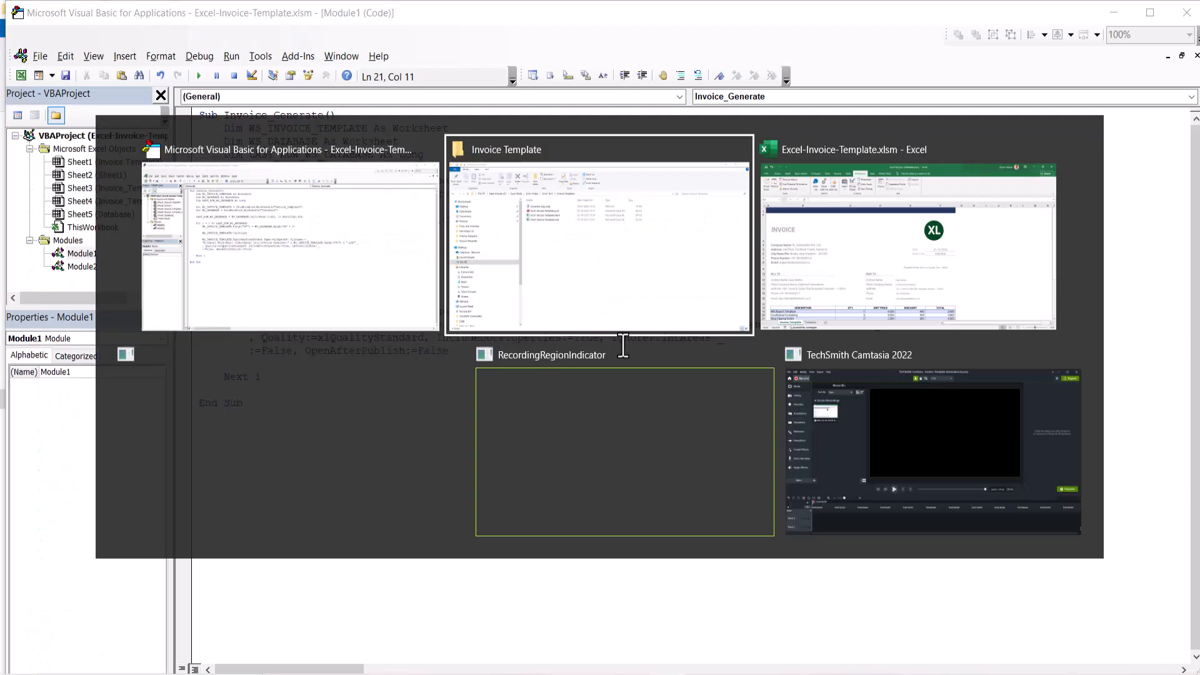
{"action": "key", "text": "alt+Tab"}
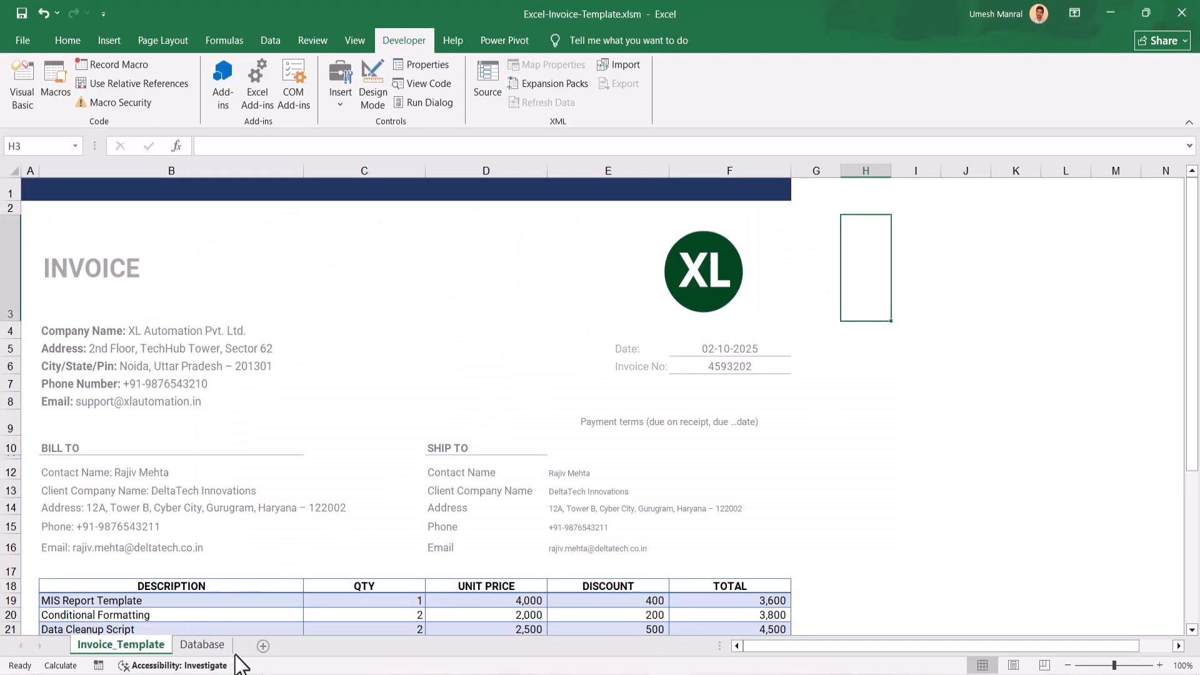
Add a new worksheet, place it before Invoice_Template and name it Home.
{"action": "left_click", "coordinate": [263, 646]}
{"action": "left_click_drag", "start_coordinate": [206, 647], "coordinate": [80, 650]}
{"action": "double_click", "coordinate": [82, 647]}
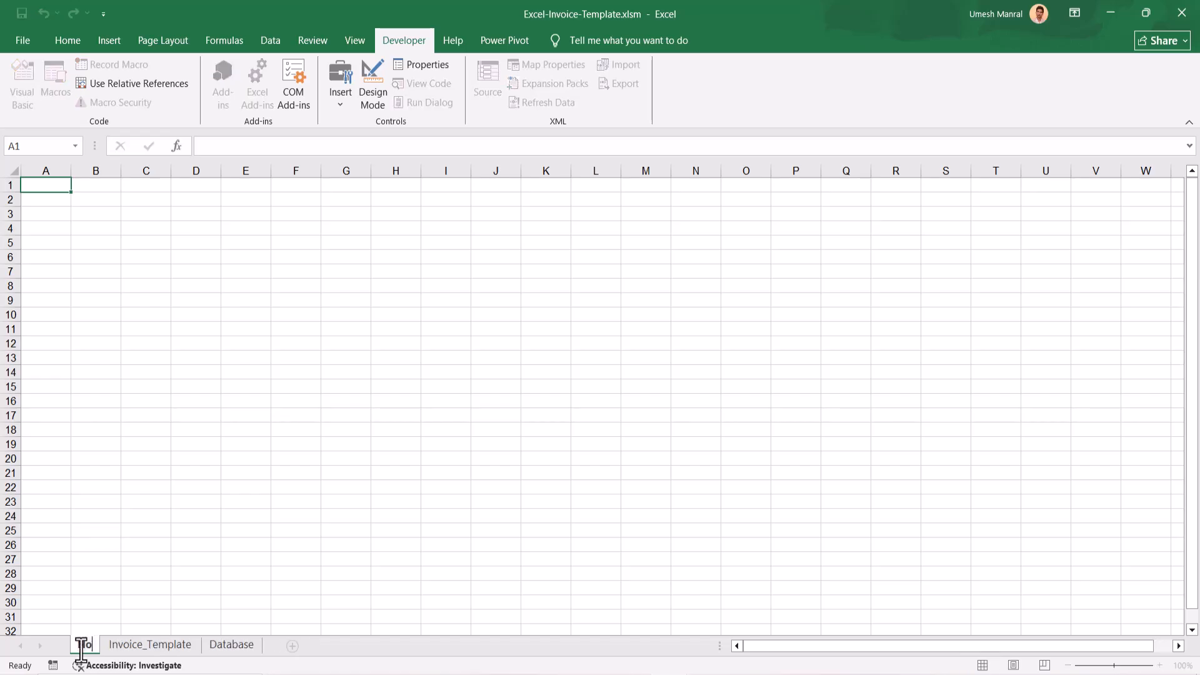
{"action": "type", "text": "Home"}
{"action": "left_click", "coordinate": [241, 483]}
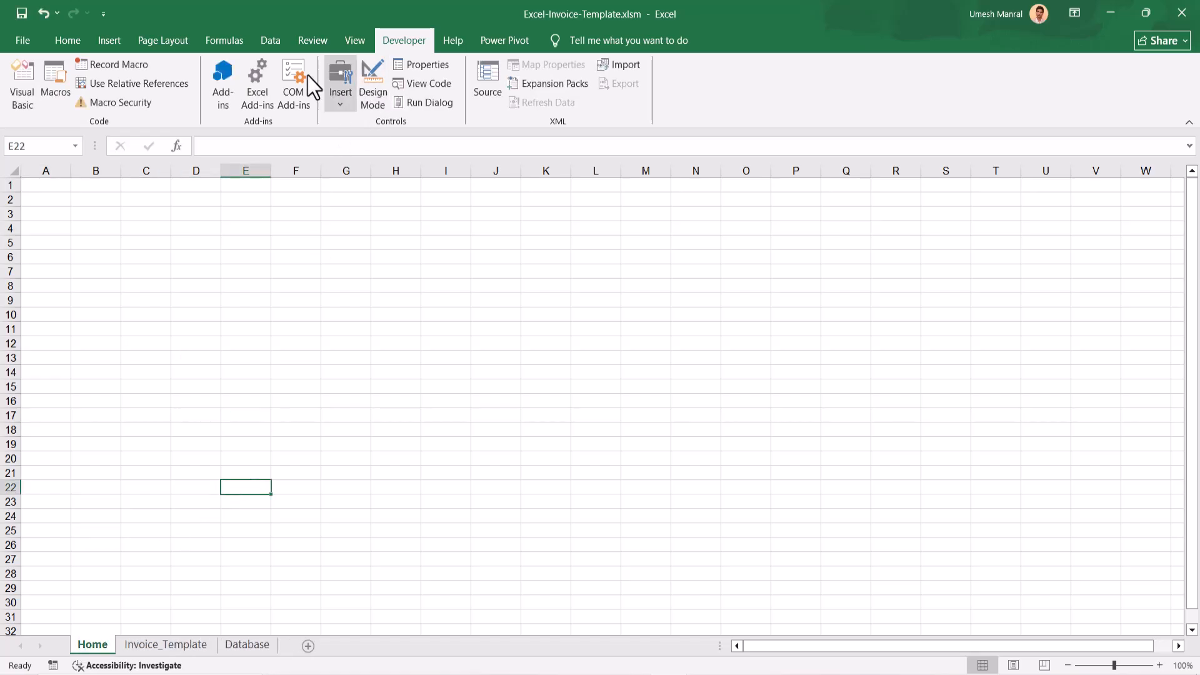
Hide the gridlines on the Home sheet and fill the range H6:P19 with light blue.
{"action": "left_click", "coordinate": [347, 41]}
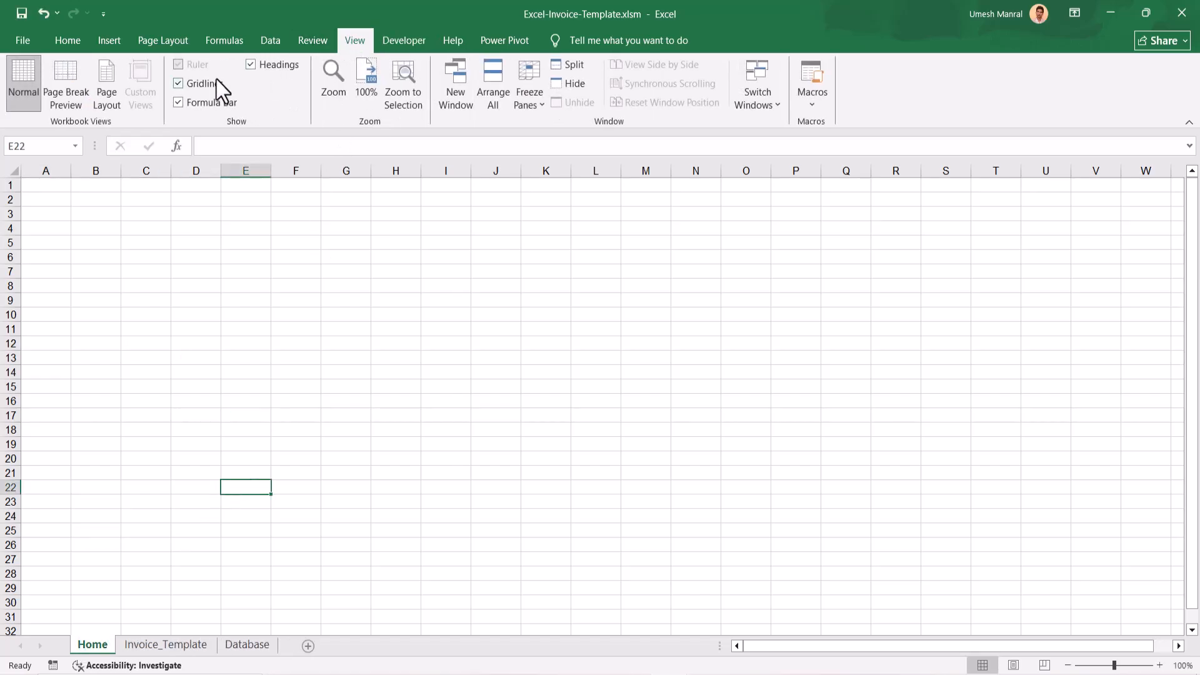
{"action": "left_click", "coordinate": [178, 83]}
{"action": "left_click_drag", "start_coordinate": [391, 262], "coordinate": [820, 444]}
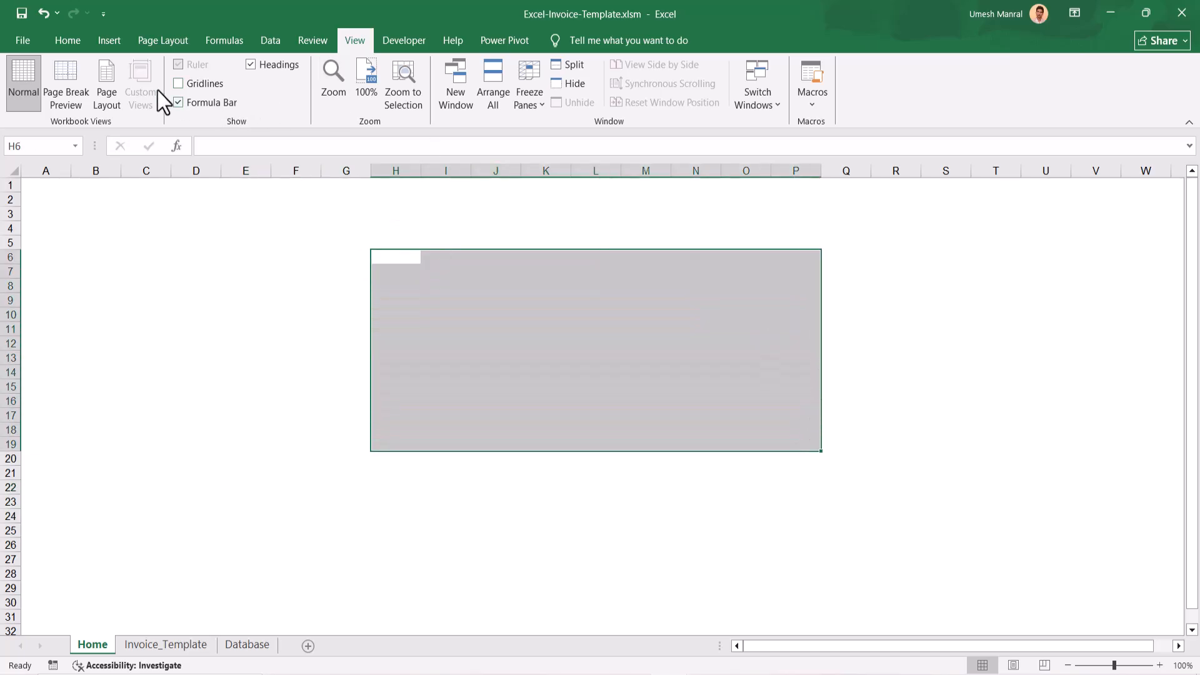
{"action": "left_click", "coordinate": [69, 41]}
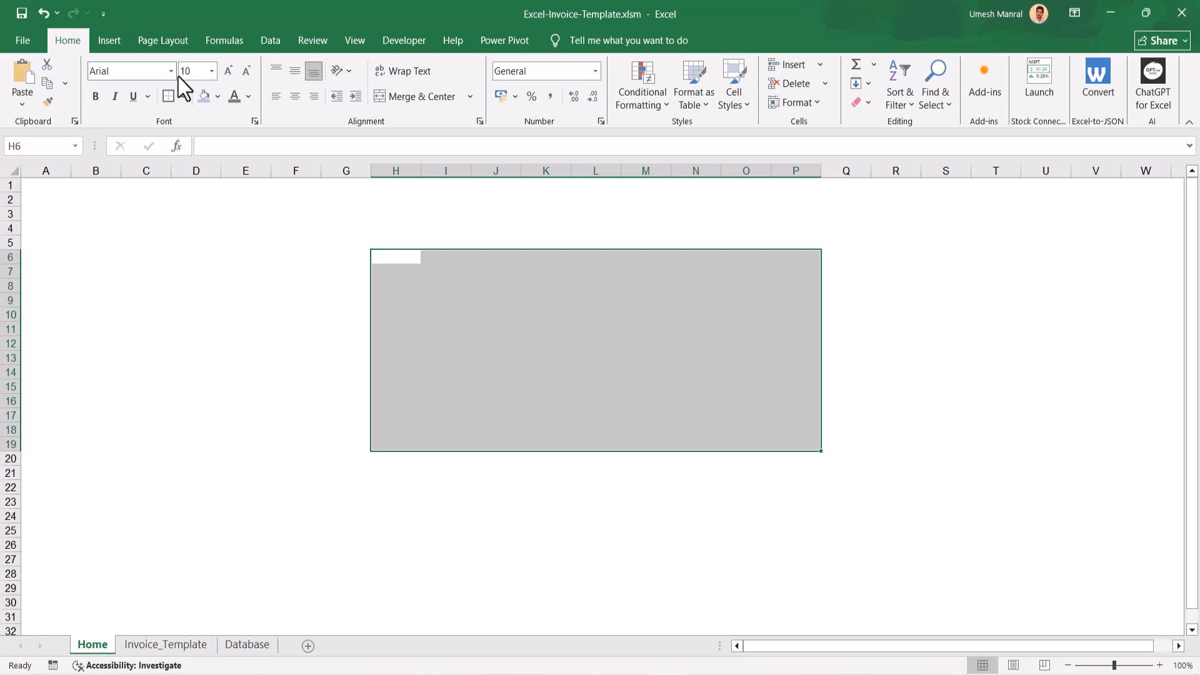
{"action": "left_click", "coordinate": [249, 96]}
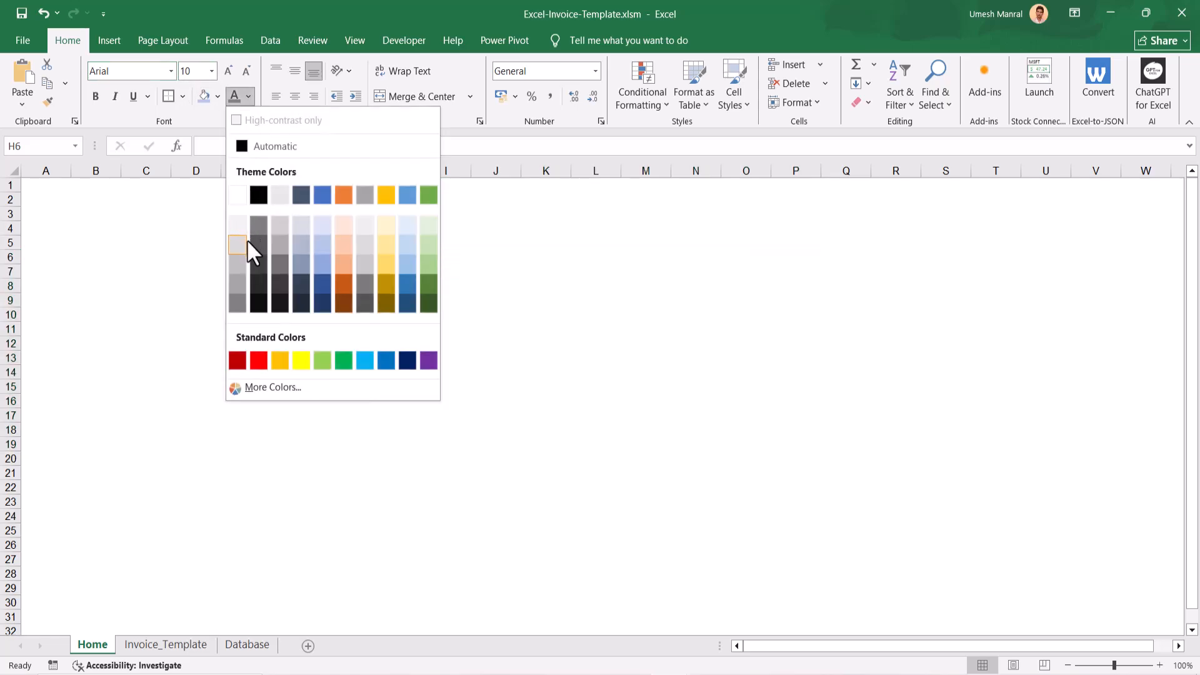
{"action": "left_click", "coordinate": [217, 97]}
{"action": "left_click", "coordinate": [218, 97]}
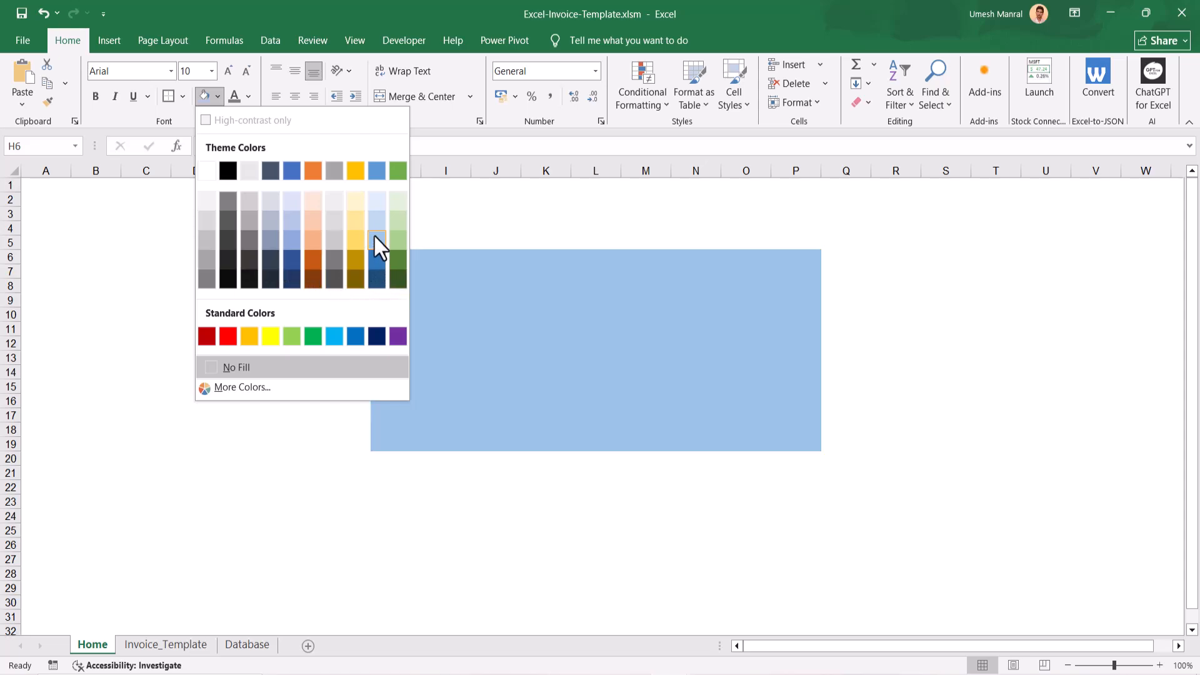
{"action": "left_click", "coordinate": [376, 223]}
{"action": "left_click", "coordinate": [434, 322]}
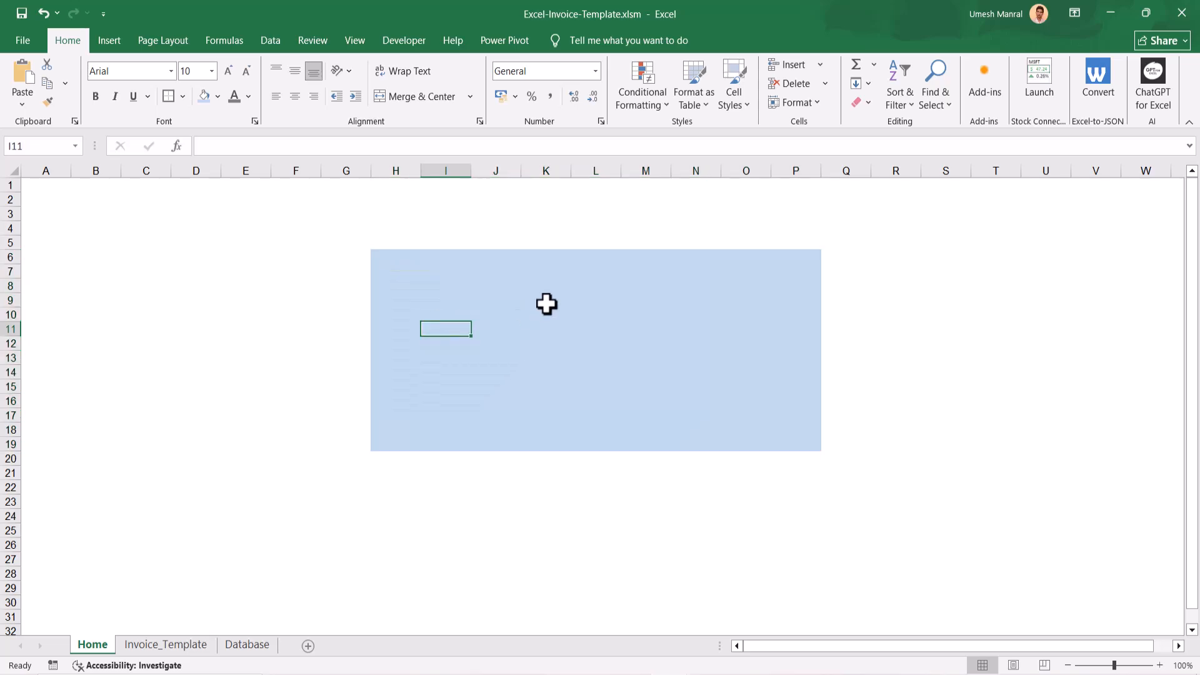
Enter the label Path in cell I12 of the Home sheet.
{"action": "left_click", "coordinate": [498, 285]}
{"action": "left_click", "coordinate": [415, 354]}
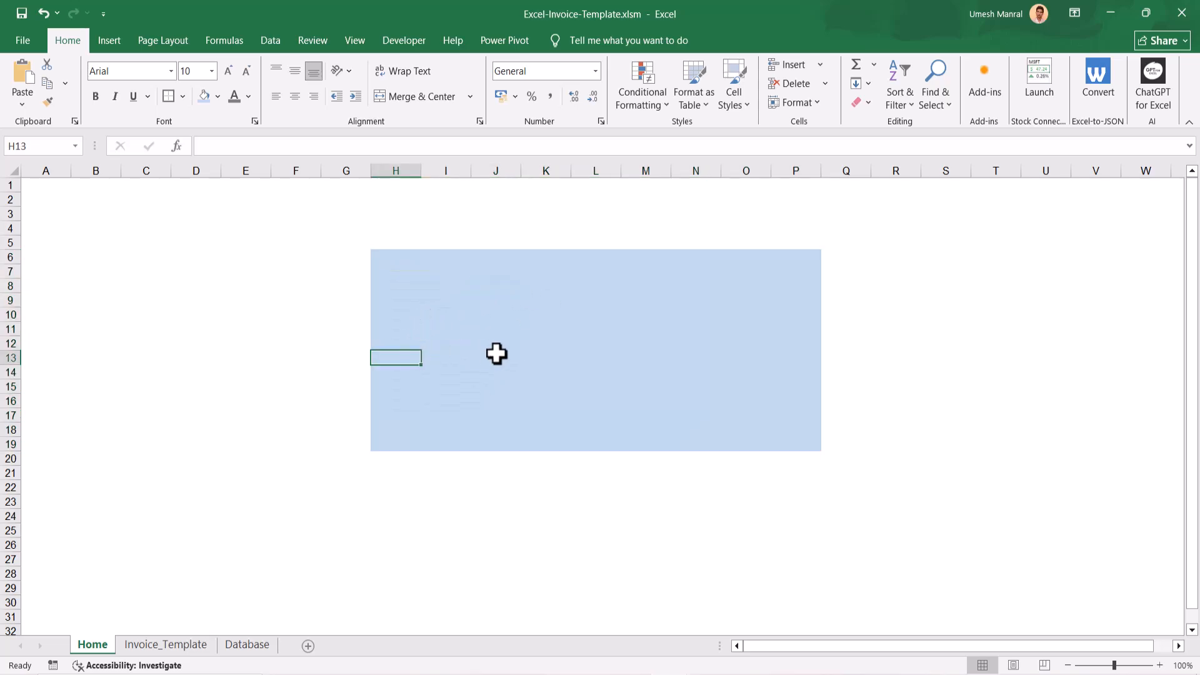
{"action": "key", "text": "Up"}
{"action": "key", "text": "Right"}
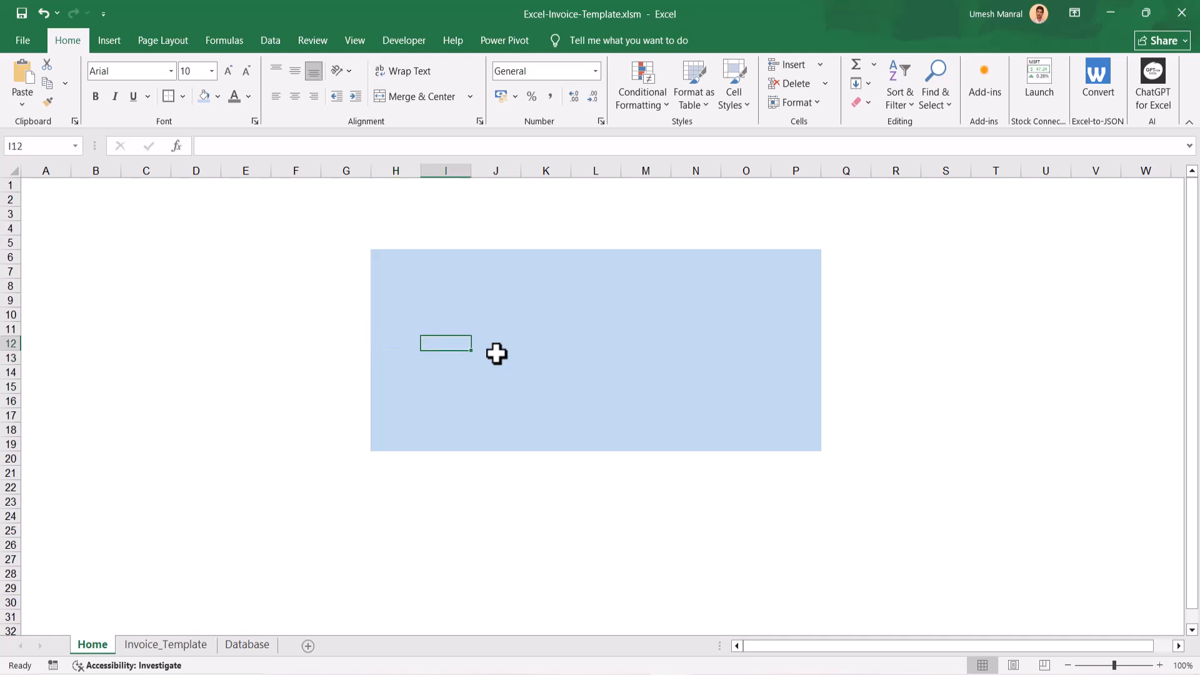
{"action": "type", "text": "P"}
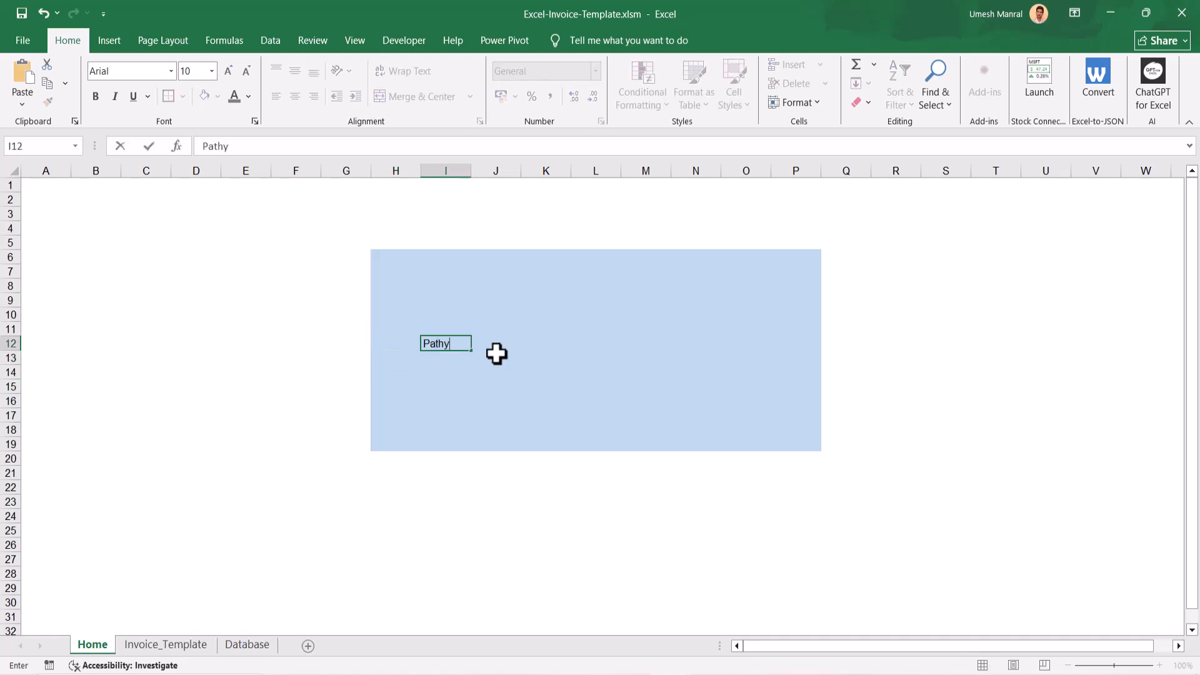
{"action": "type", "text": "ath"}
{"action": "key", "text": "Tab"}
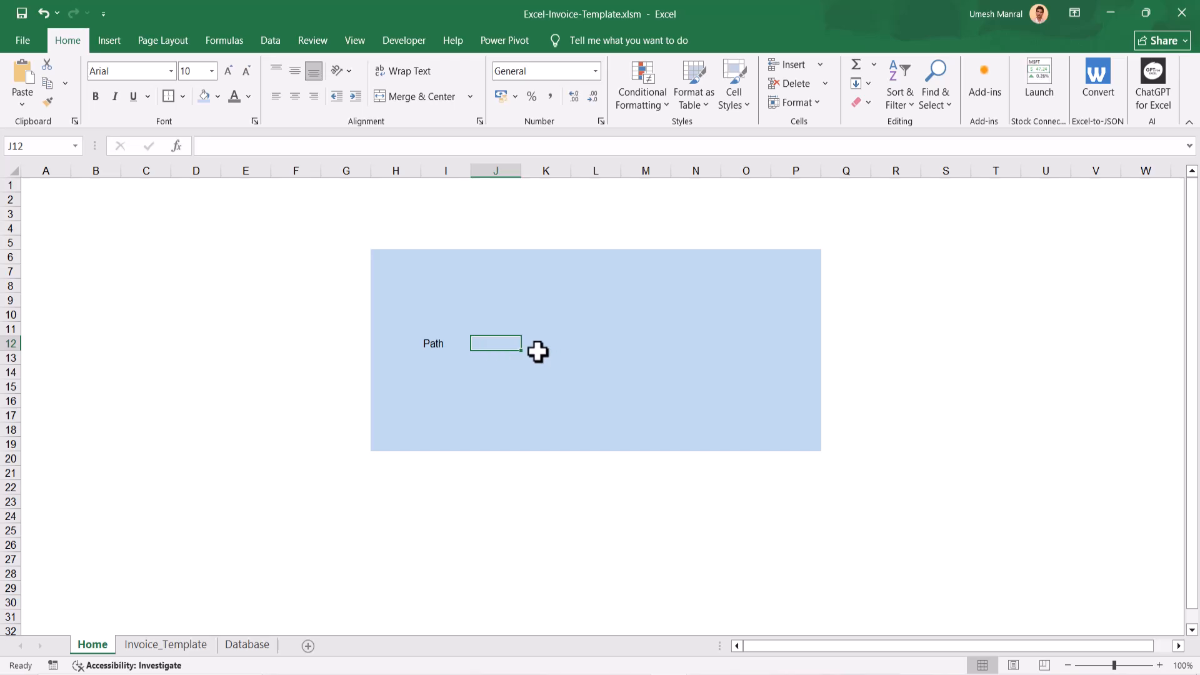
Copy the folder path E:\Excel Work\Excel Video\Excel Tool\Invoice Template\ from the macro's export Filename into cell J12 of the Home sheet.
{"action": "key", "text": "alt+Tab"}
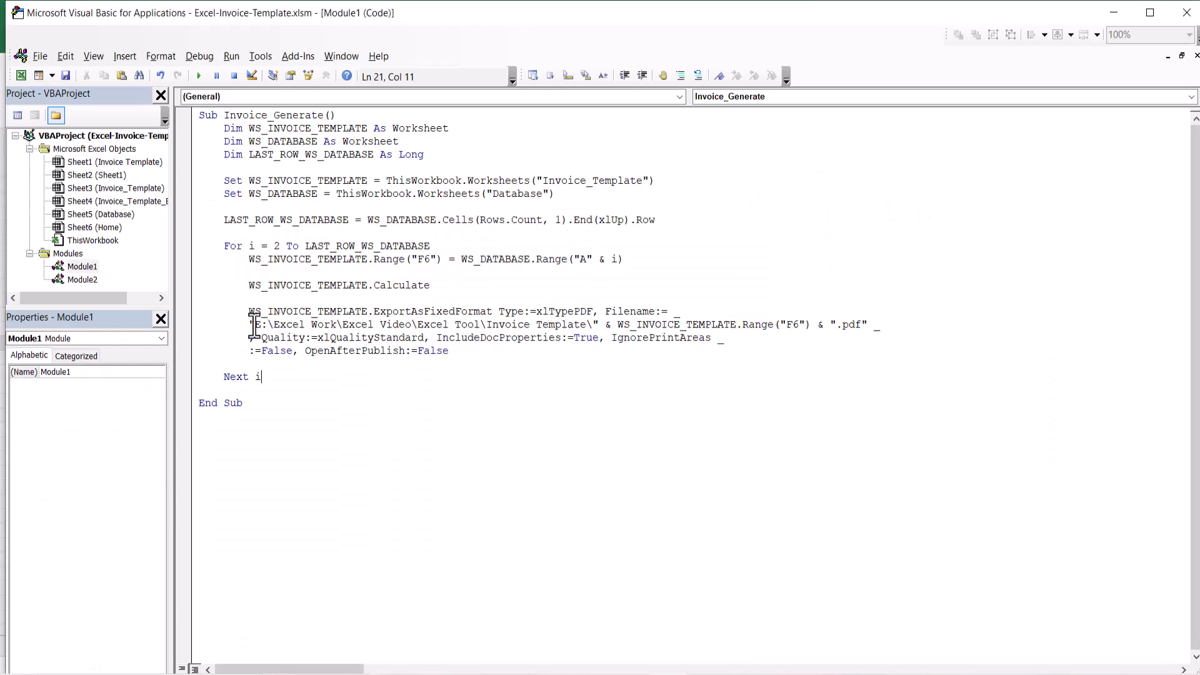
{"action": "left_click_drag", "start_coordinate": [256, 326], "coordinate": [603, 328]}
{"action": "key", "text": "ctrl+c"}
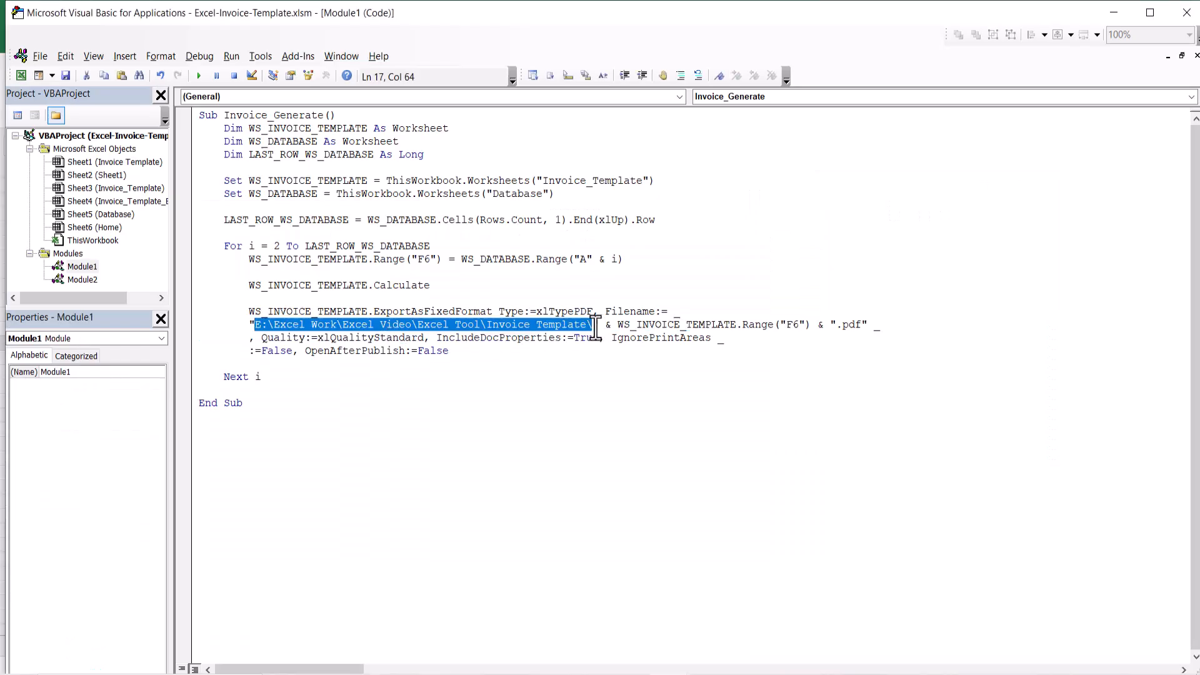
{"action": "key", "text": "alt+Tab"}
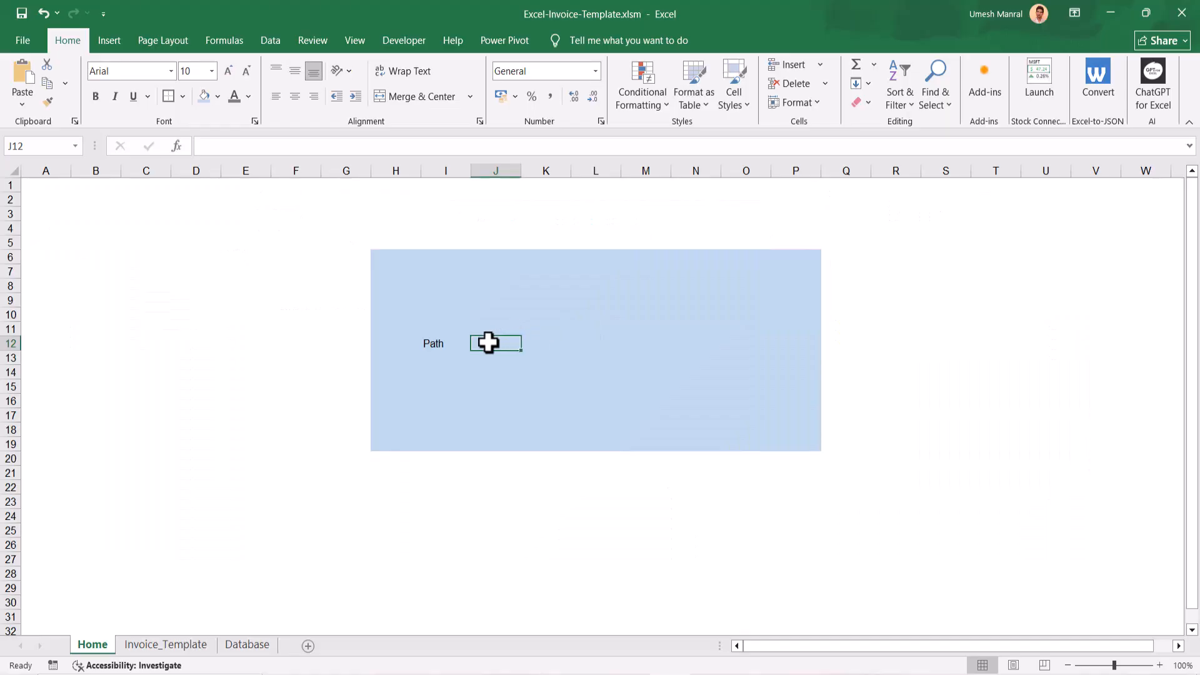
{"action": "double_click", "coordinate": [490, 343]}
{"action": "key", "text": "ctrl+v"}
{"action": "key", "text": "Return"}
Make the Path label in cell I12 bold.
{"action": "left_click", "coordinate": [490, 343]}
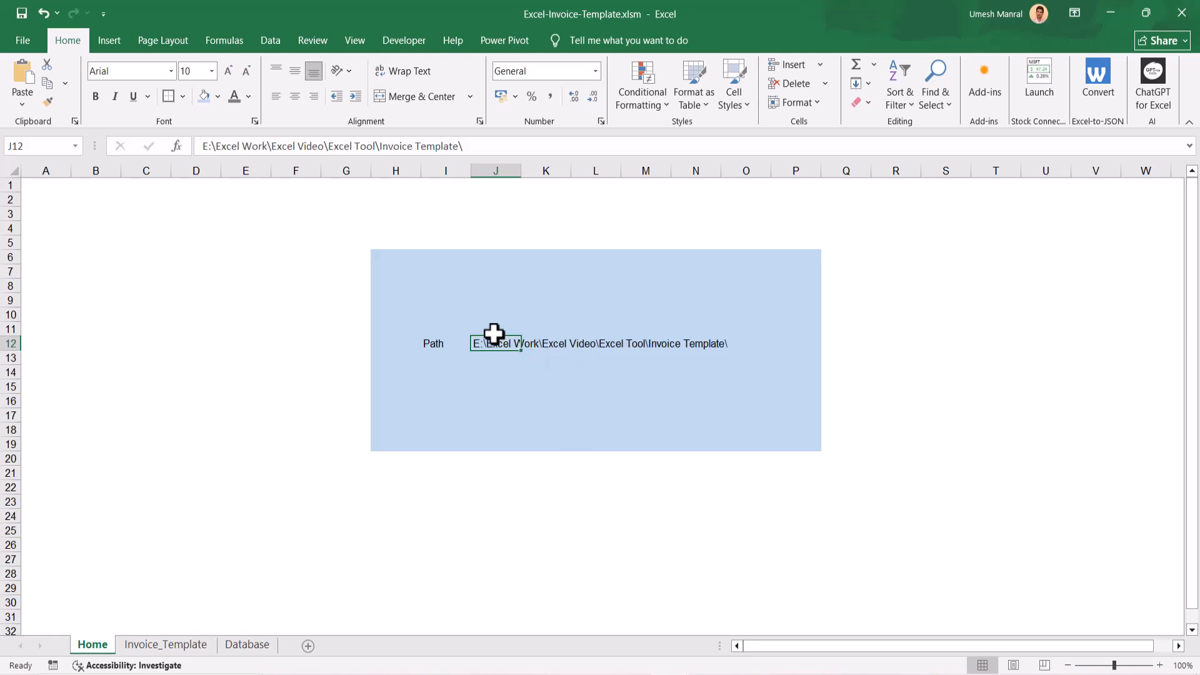
{"action": "left_click", "coordinate": [441, 339]}
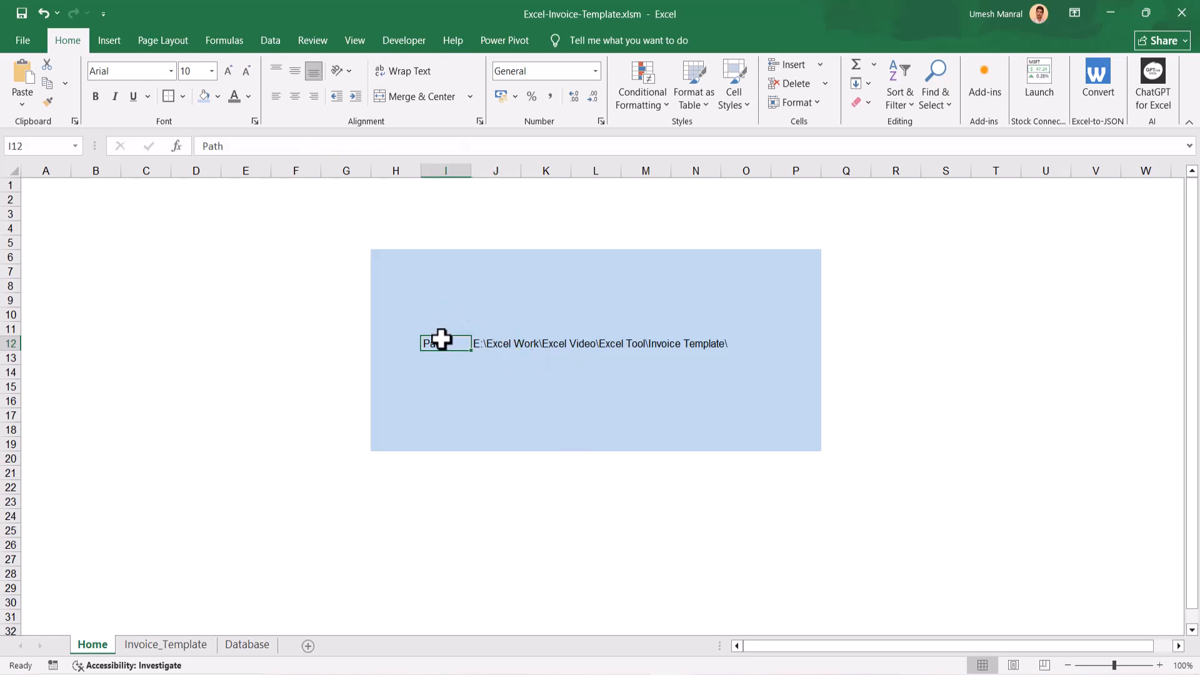
{"action": "left_click", "coordinate": [497, 299]}
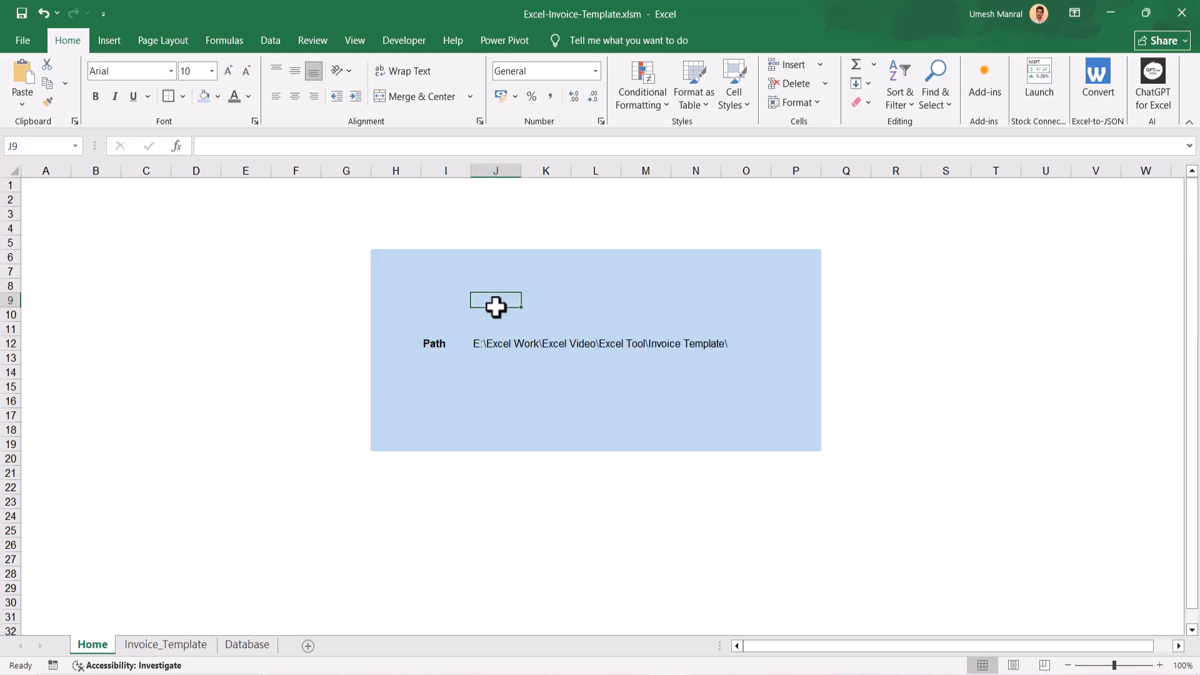
Draw a rectangle about 1.38 cm high and 5.59 cm wide above the path on the Home sheet and label it INVOICE GENERATOR.
{"action": "left_click", "coordinate": [110, 40]}
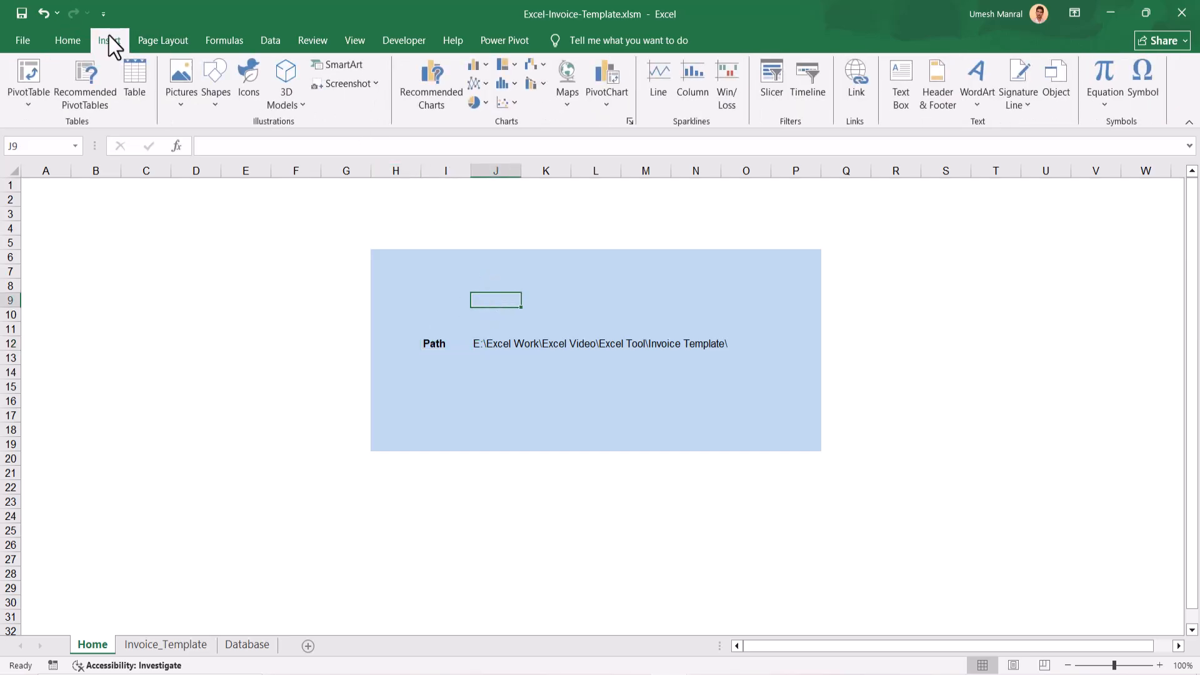
{"action": "left_click", "coordinate": [212, 110]}
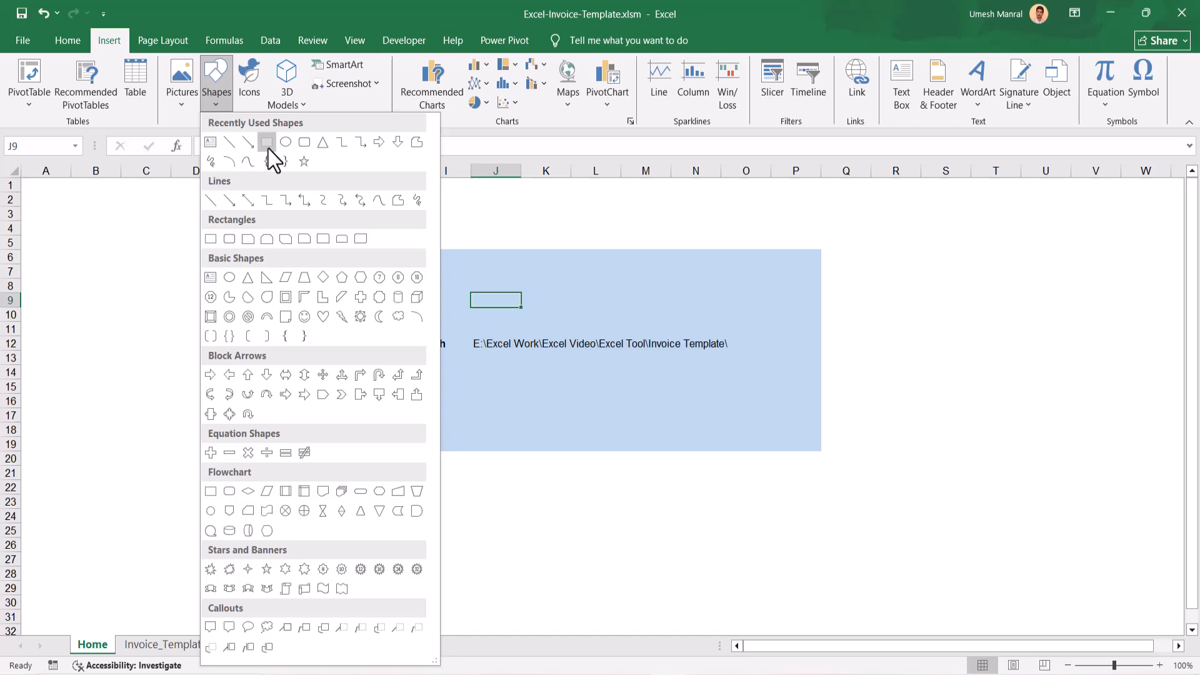
{"action": "left_click", "coordinate": [267, 141]}
{"action": "left_click_drag", "start_coordinate": [503, 276], "coordinate": [668, 318]}
{"action": "right_click", "coordinate": [610, 303]}
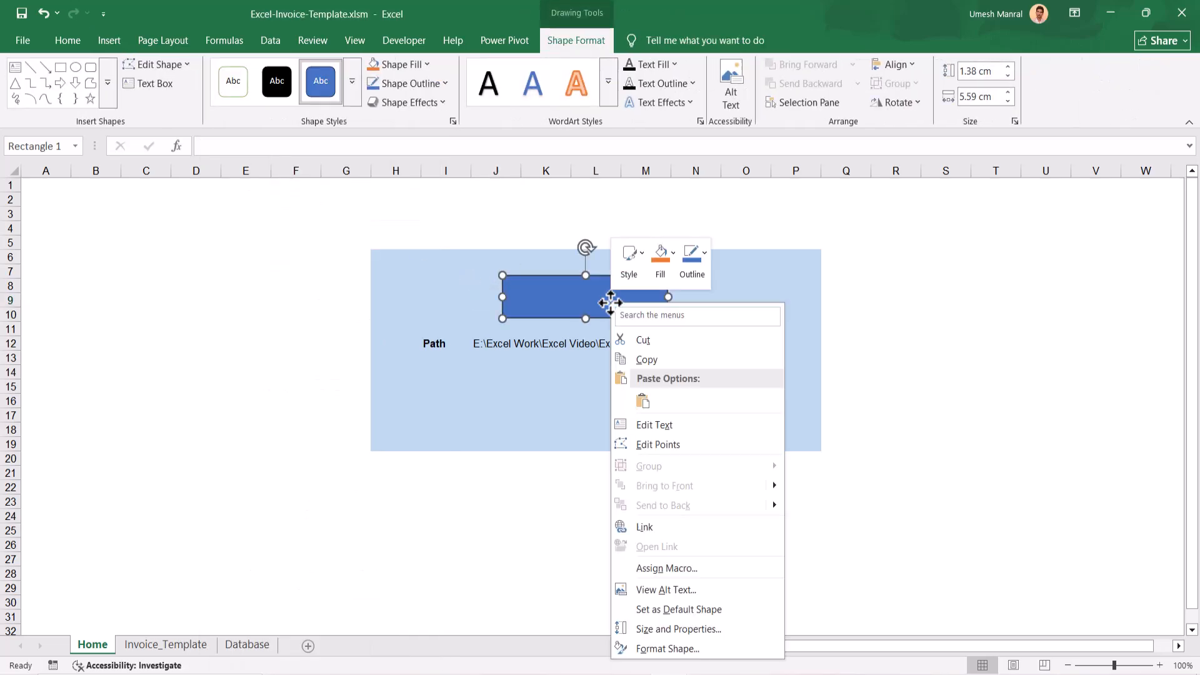
{"action": "left_click", "coordinate": [669, 429]}
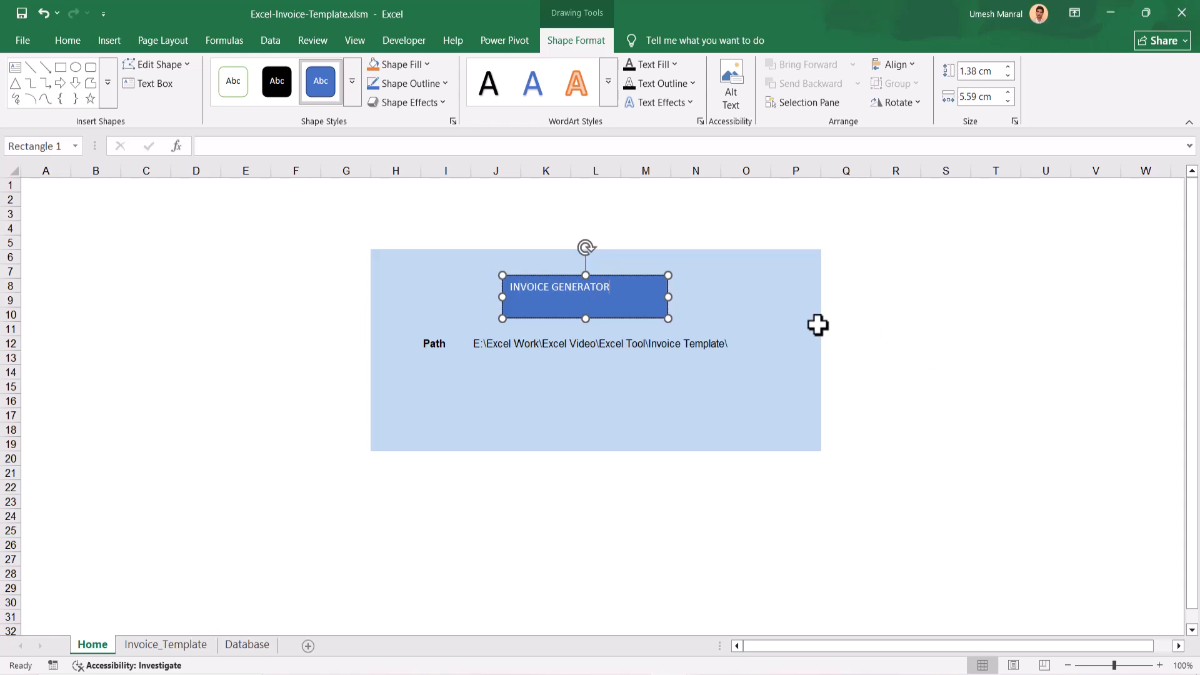
Format the INVOICE GENERATOR text as bold, size 16, centered horizontally and vertically in the rectangle.
{"action": "left_click", "coordinate": [581, 294]}
{"action": "double_click", "coordinate": [582, 294]}
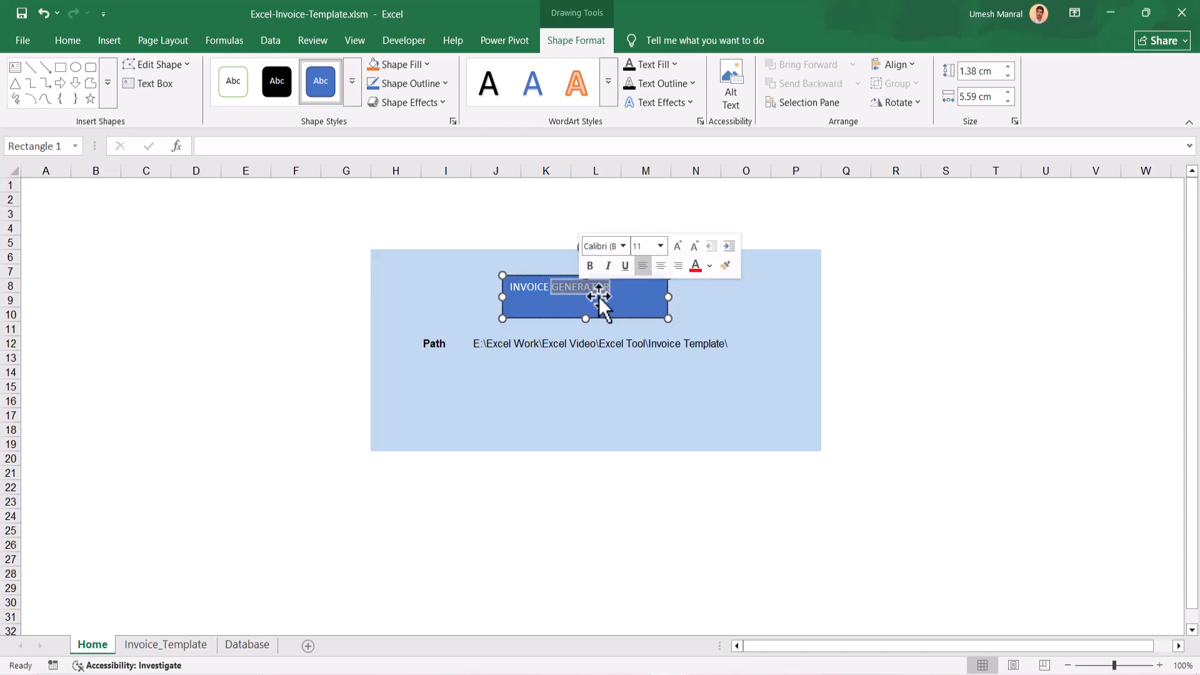
{"action": "triple_click", "coordinate": [569, 287]}
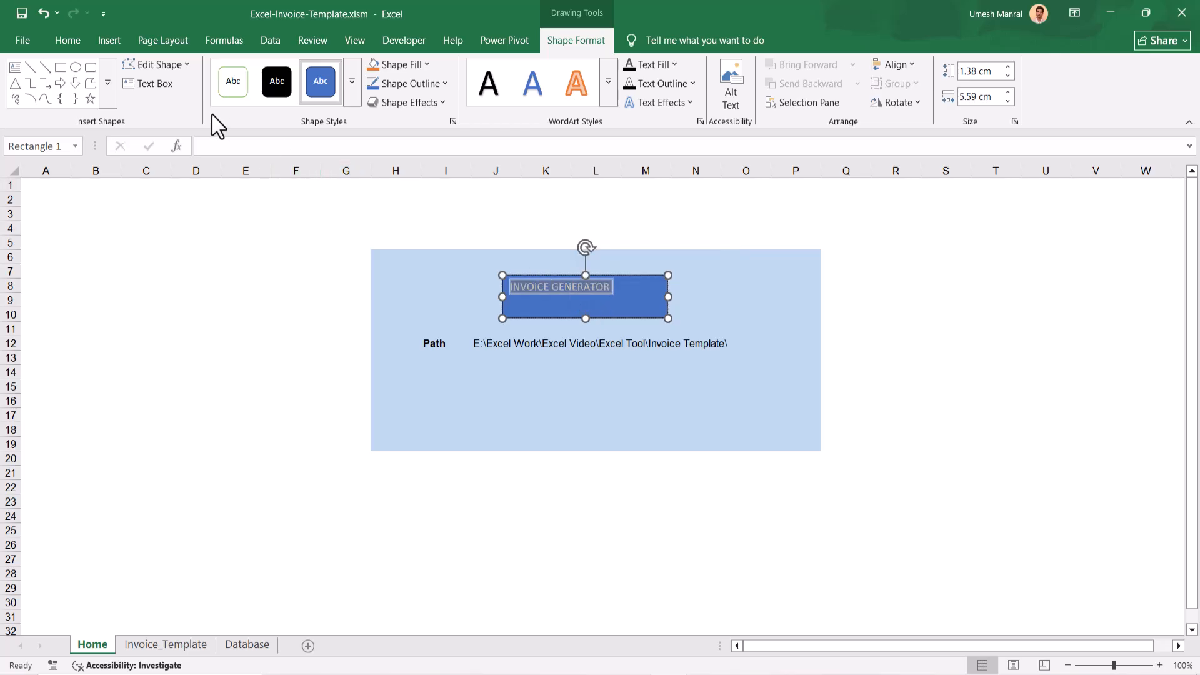
{"action": "left_click", "coordinate": [67, 42]}
{"action": "left_click", "coordinate": [212, 72]}
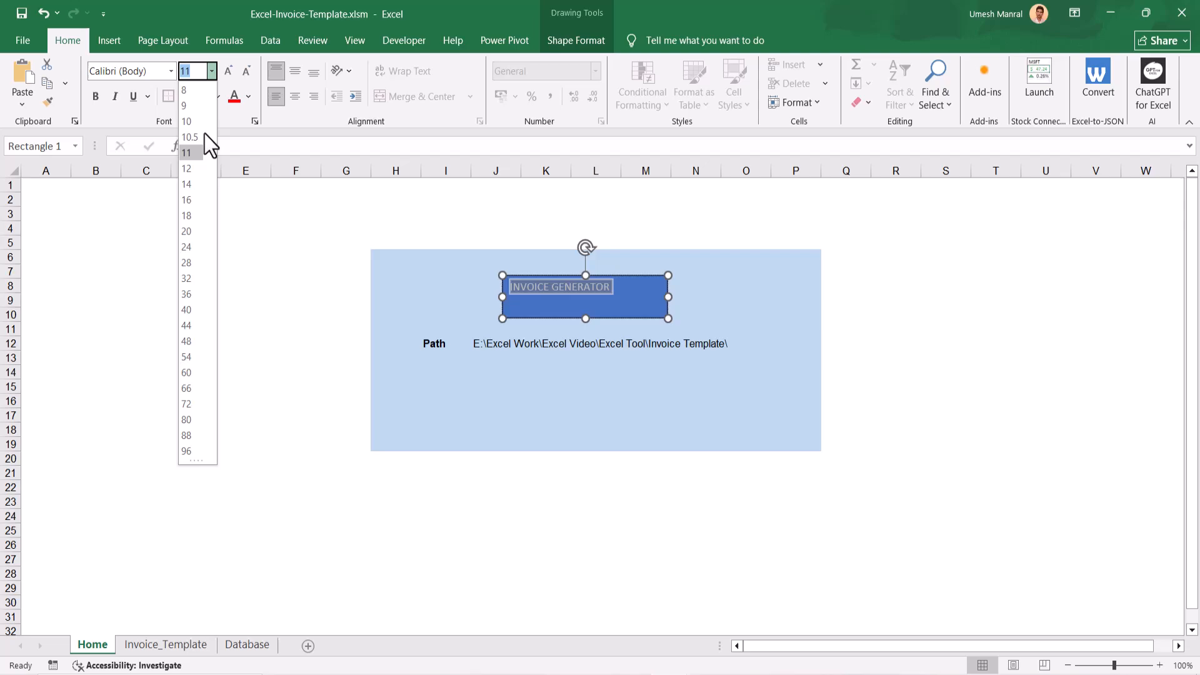
{"action": "left_click", "coordinate": [195, 200]}
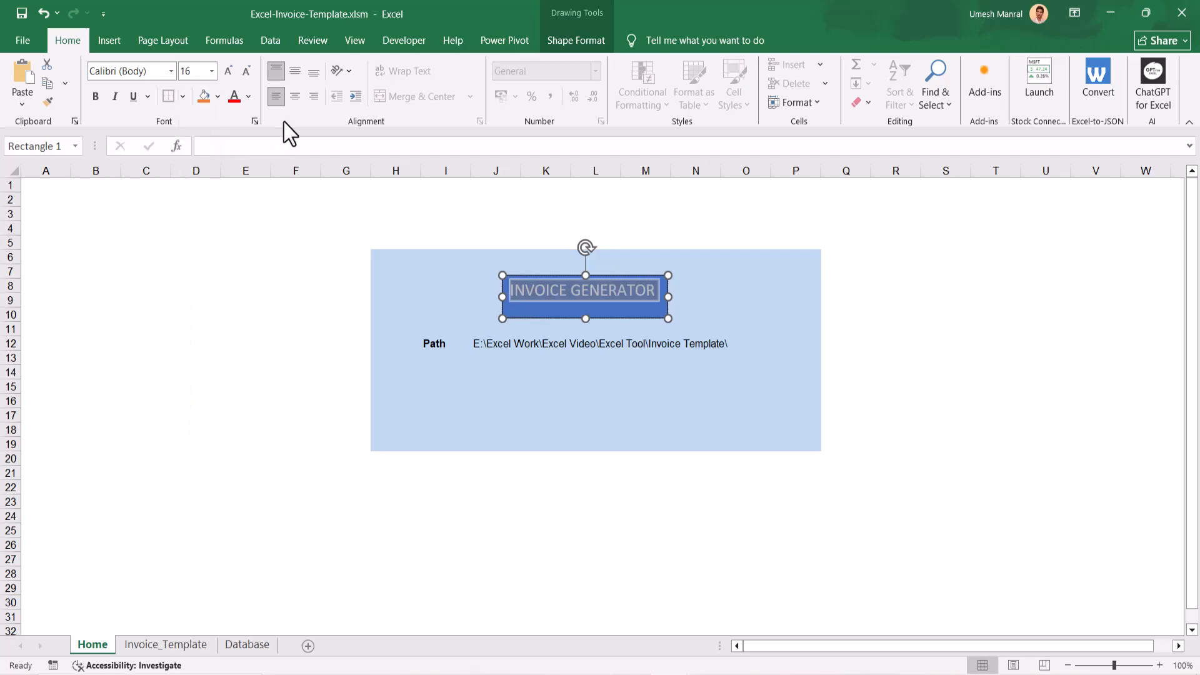
{"action": "left_click", "coordinate": [293, 96]}
{"action": "left_click", "coordinate": [297, 73]}
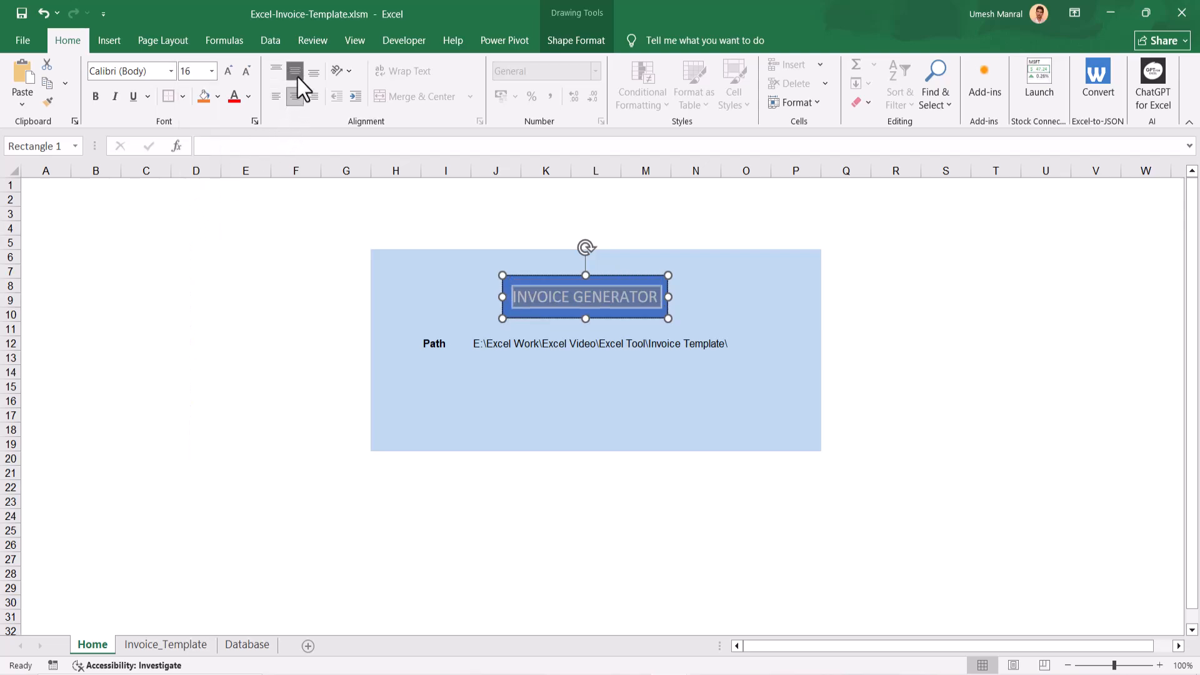
{"action": "left_click", "coordinate": [97, 96]}
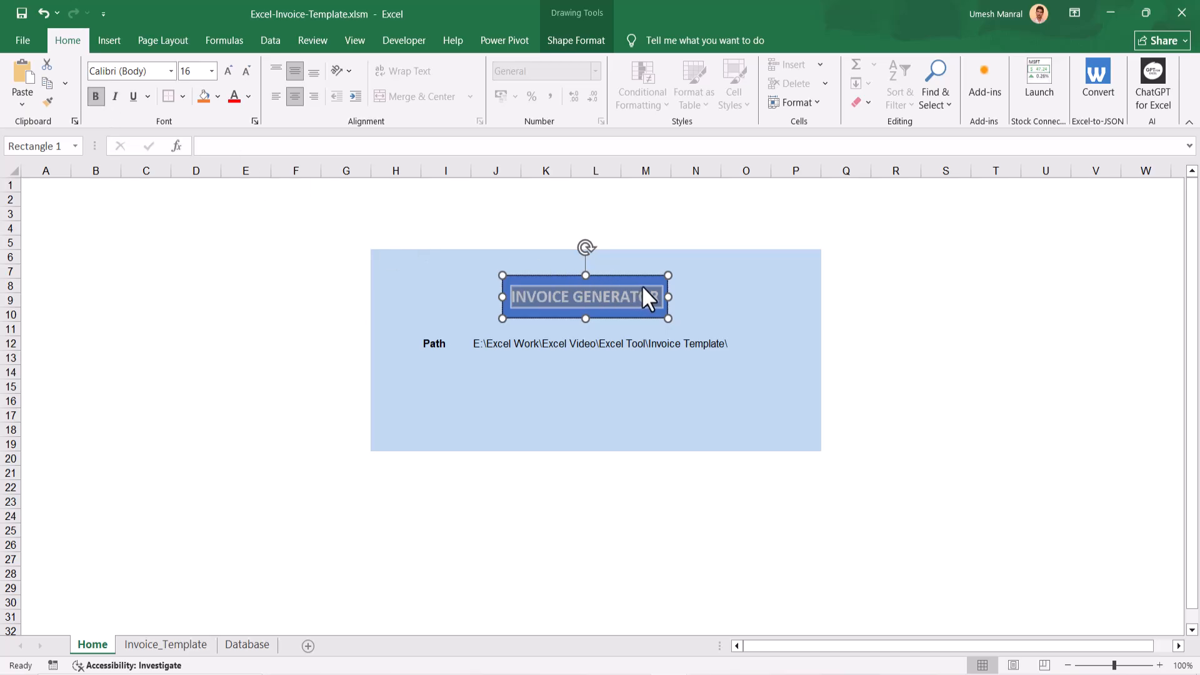
{"action": "left_click", "coordinate": [726, 267]}
Apply the light blue theme style from the last row of Theme Styles to the INVOICE GENERATOR rectangle.
{"action": "left_click", "coordinate": [653, 279]}
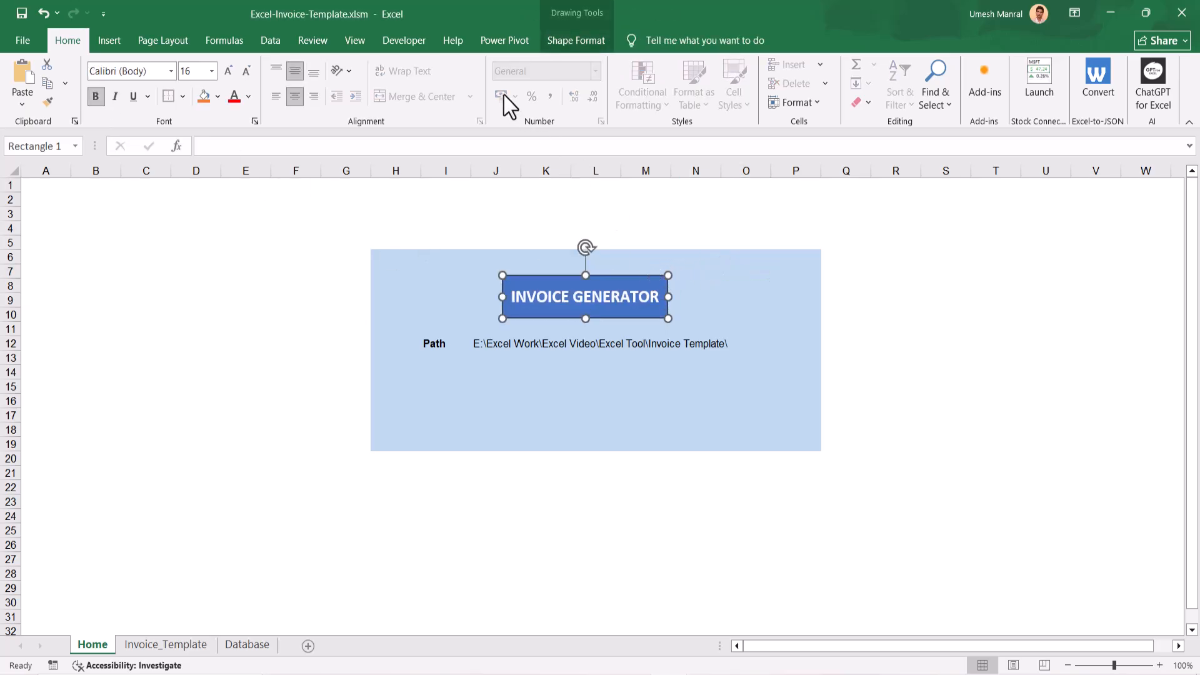
{"action": "left_click", "coordinate": [572, 42]}
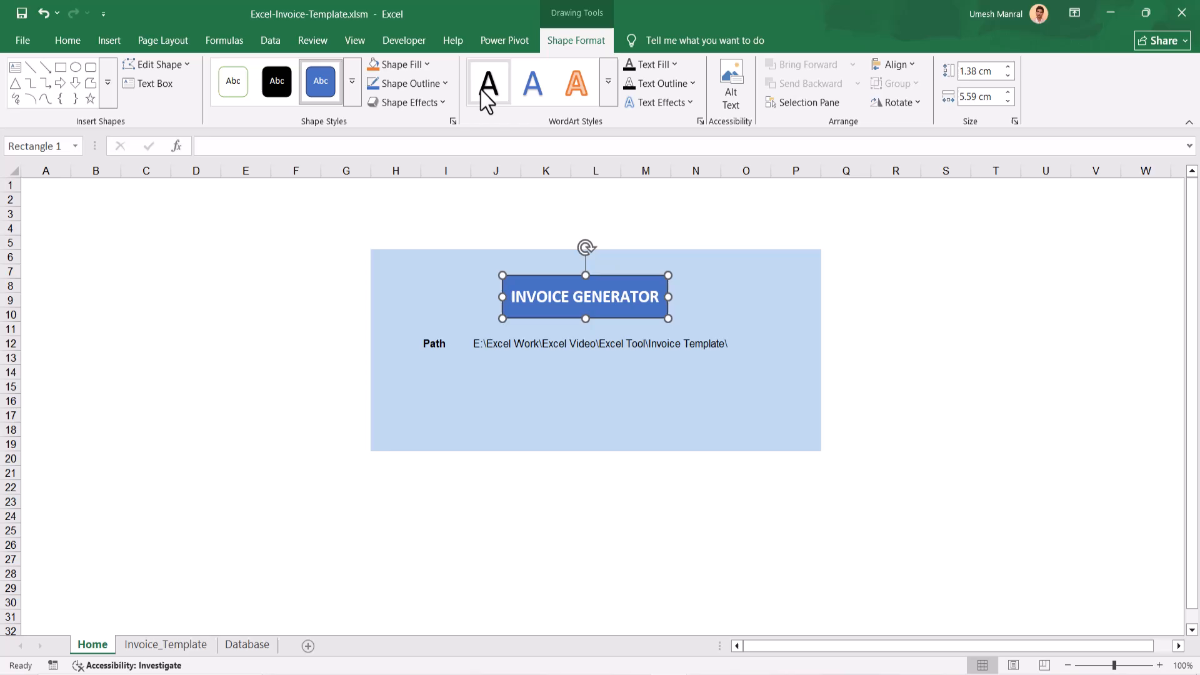
{"action": "left_click", "coordinate": [355, 98]}
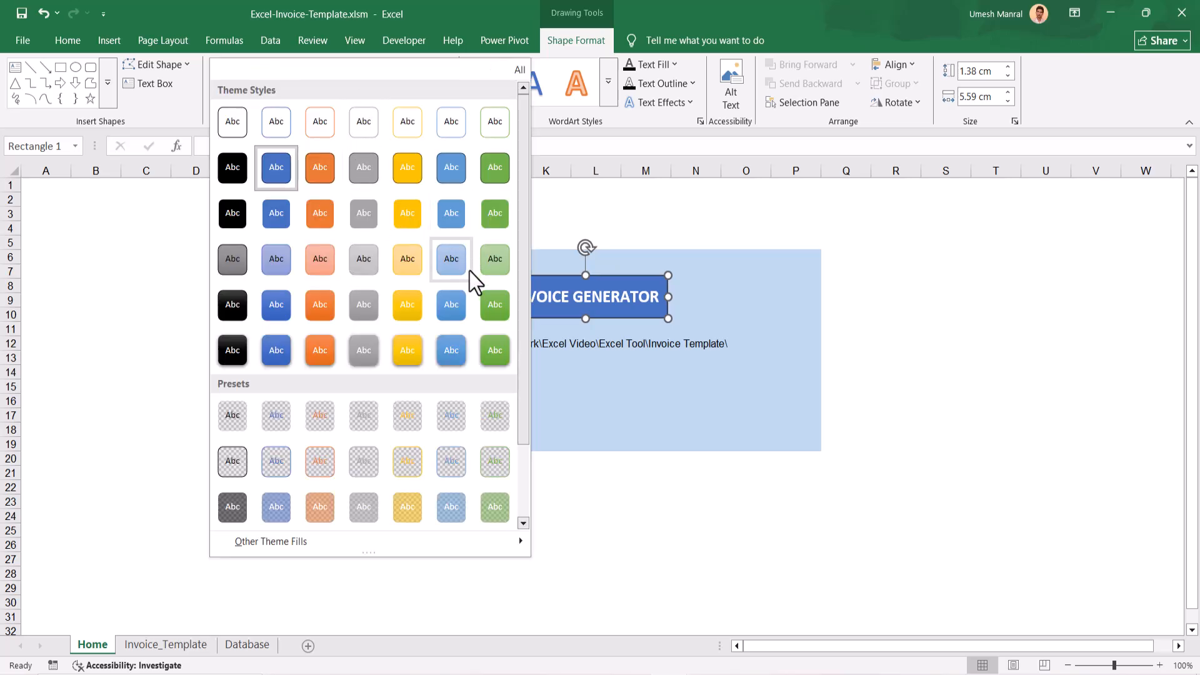
{"action": "left_click", "coordinate": [450, 352]}
{"action": "left_click", "coordinate": [942, 323]}
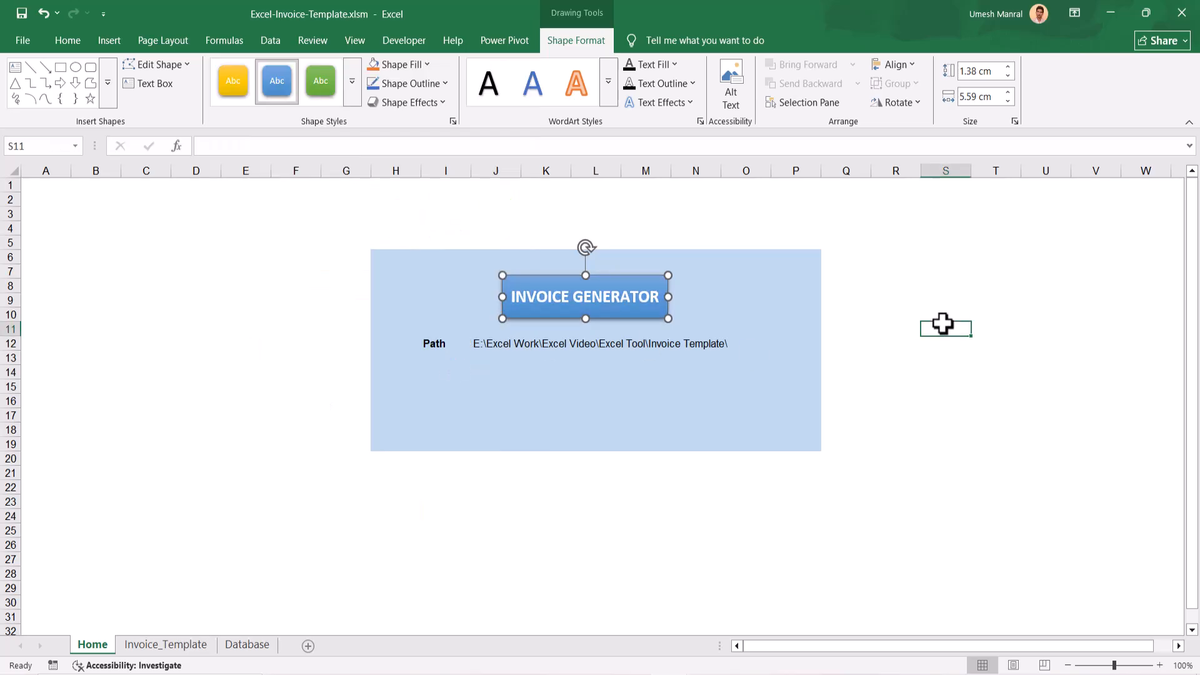
Move the INVOICE GENERATOR rectangle below the folder path, within the light blue area.
{"action": "left_click", "coordinate": [650, 313]}
{"action": "left_click_drag", "start_coordinate": [651, 312], "coordinate": [650, 410]}
{"action": "left_click", "coordinate": [811, 417]}
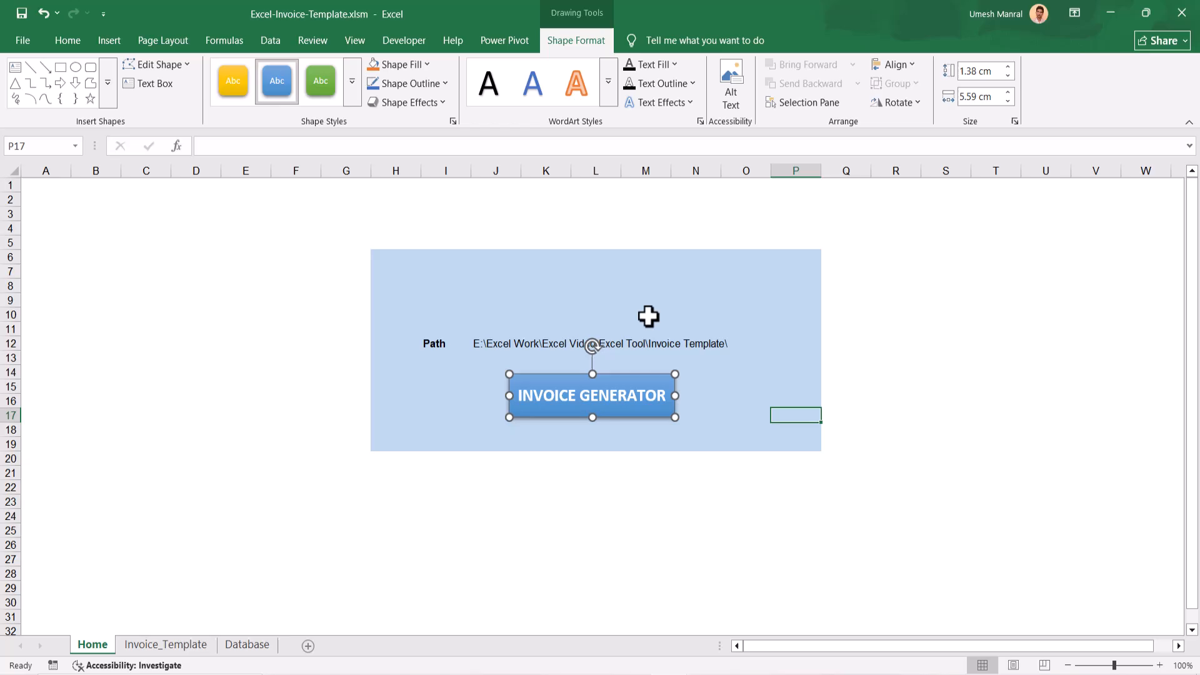
Enter the title INVOICE TEMPLATE in cell K8 of the Home sheet.
{"action": "left_click", "coordinate": [528, 284]}
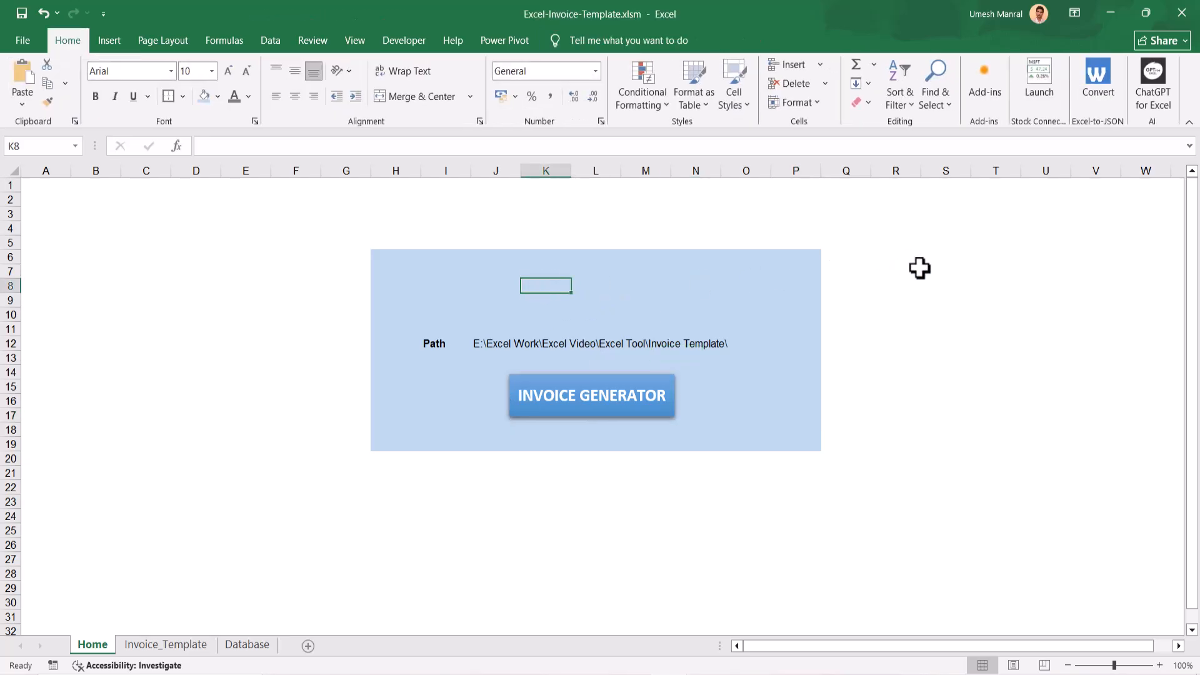
{"action": "type", "text": "INVOICE"}
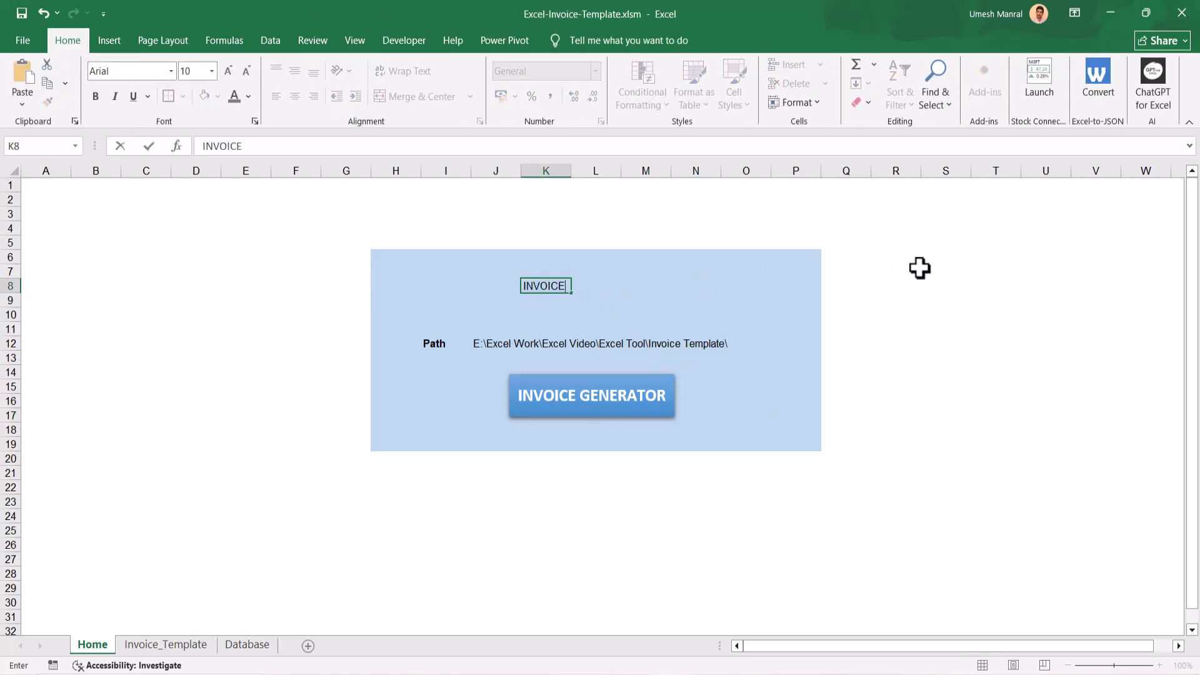
{"action": "type", "text": " TEMPLATE"}
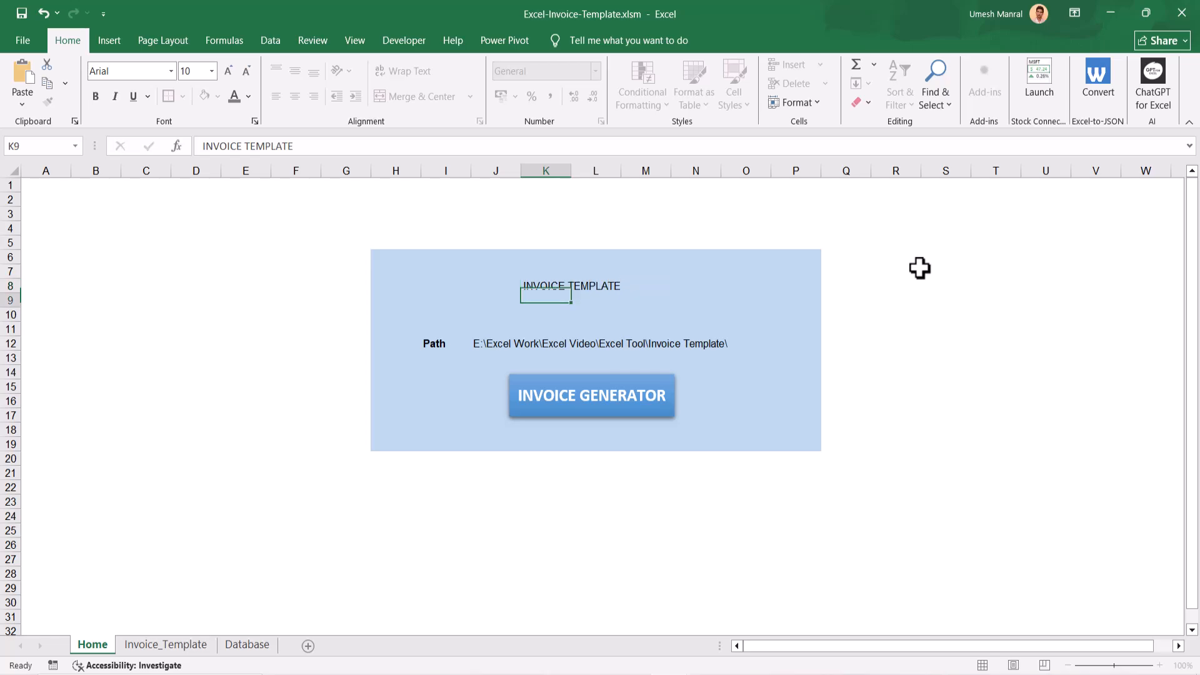
{"action": "key", "text": "ctrl+Return"}
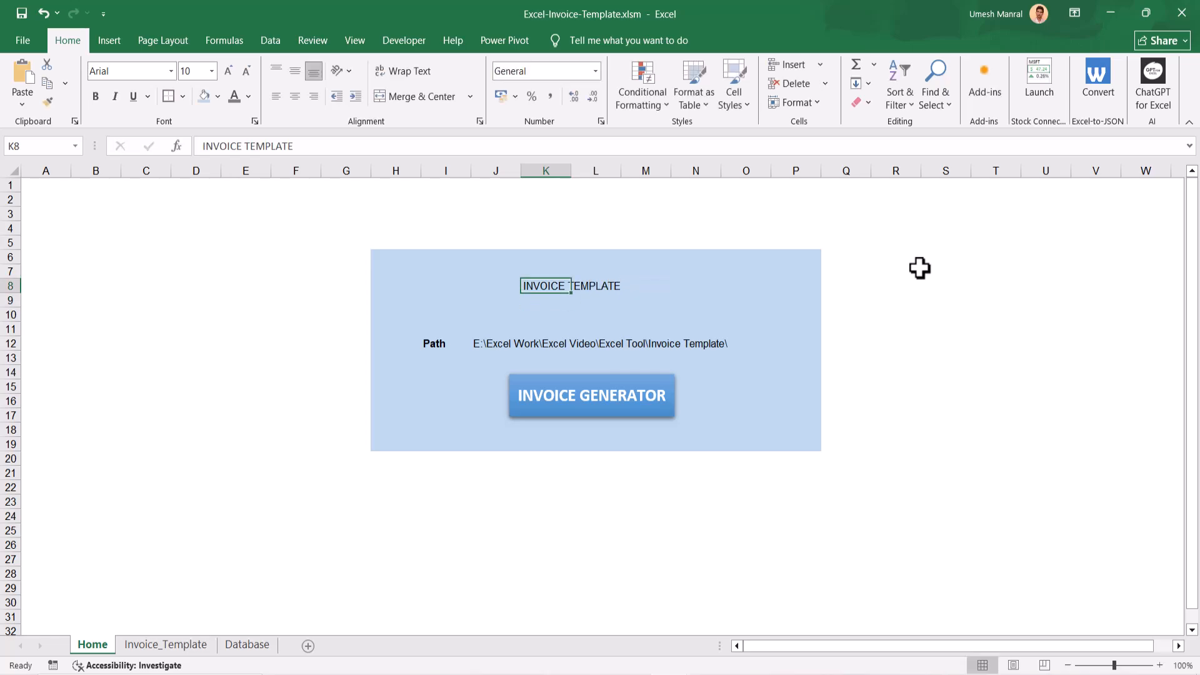
Merge and center the INVOICE TEMPLATE title across cells K8:M8.
{"action": "left_click", "coordinate": [217, 97]}
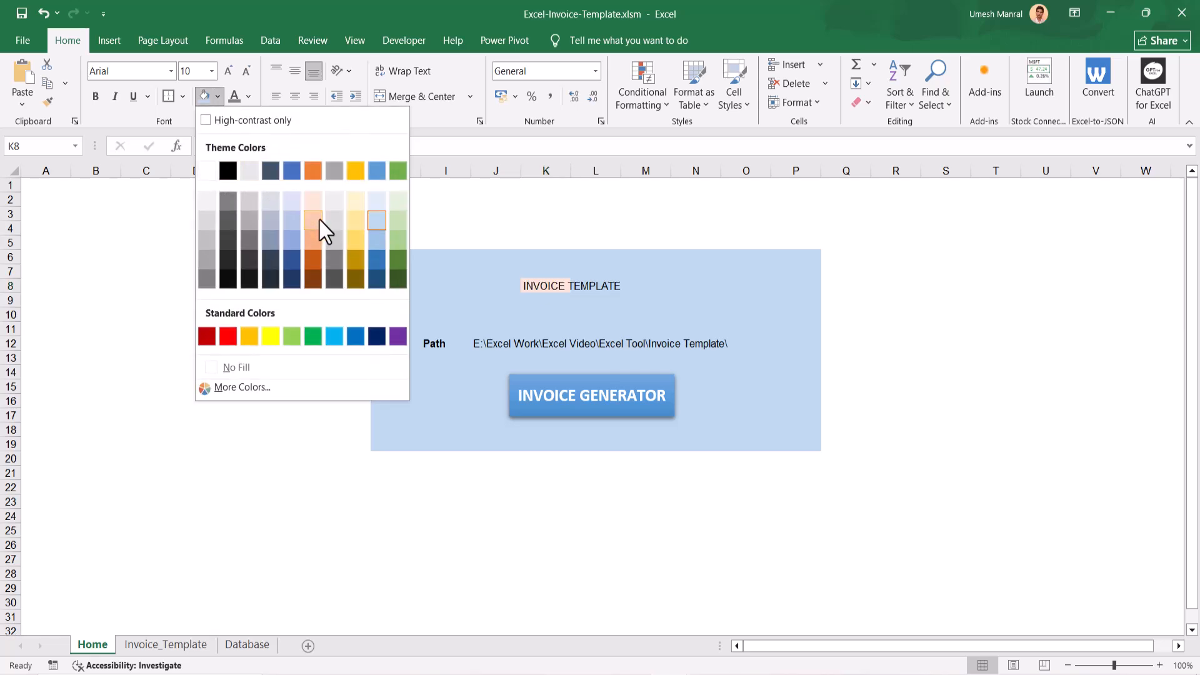
{"action": "left_click", "coordinate": [693, 293]}
{"action": "left_click_drag", "start_coordinate": [569, 286], "coordinate": [630, 285]}
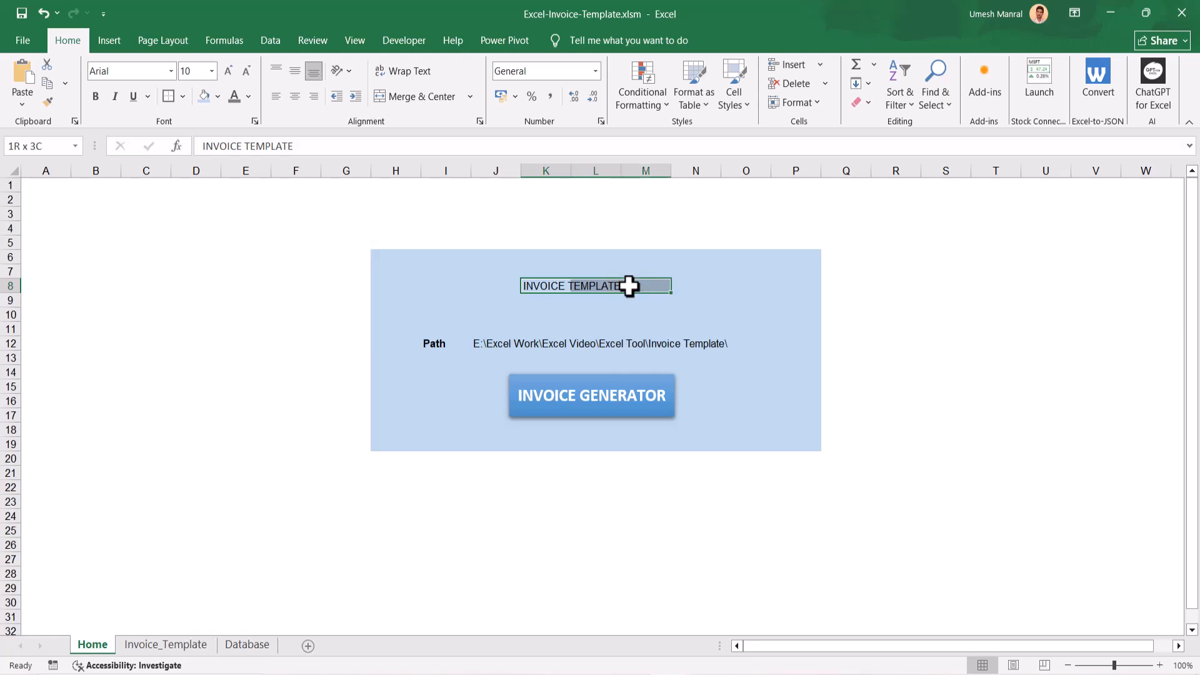
{"action": "left_click", "coordinate": [406, 99]}
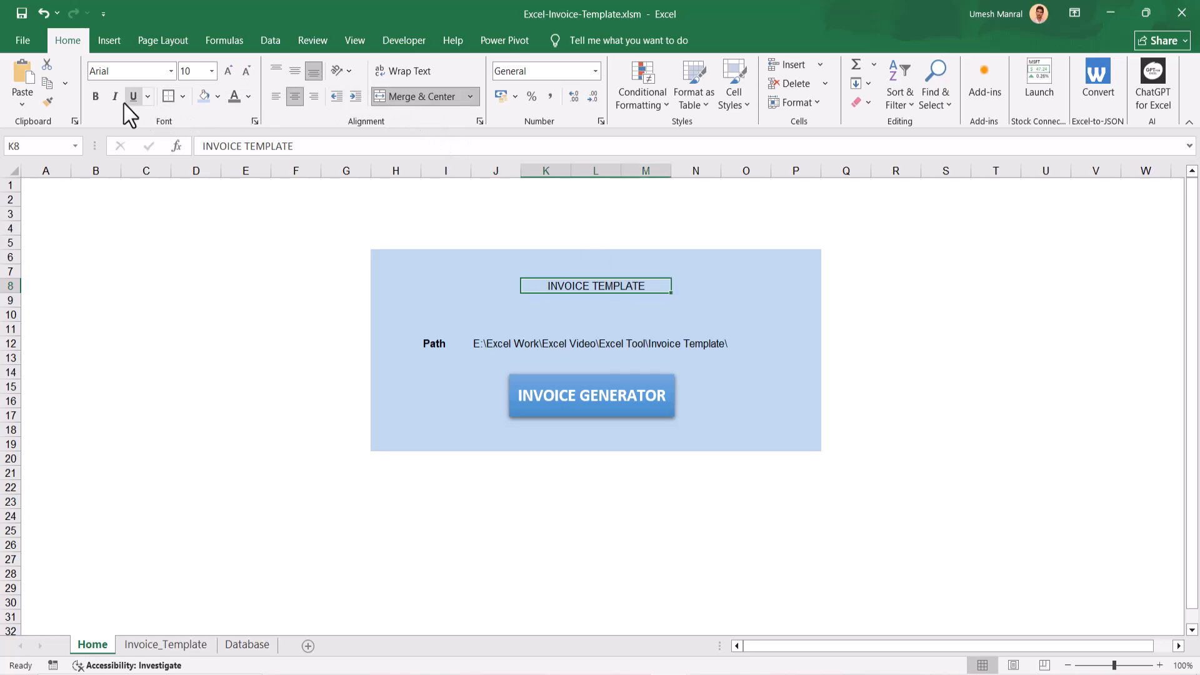
Make the INVOICE TEMPLATE title bold and set its font size to 16.
{"action": "left_click", "coordinate": [96, 102]}
{"action": "left_click", "coordinate": [212, 72]}
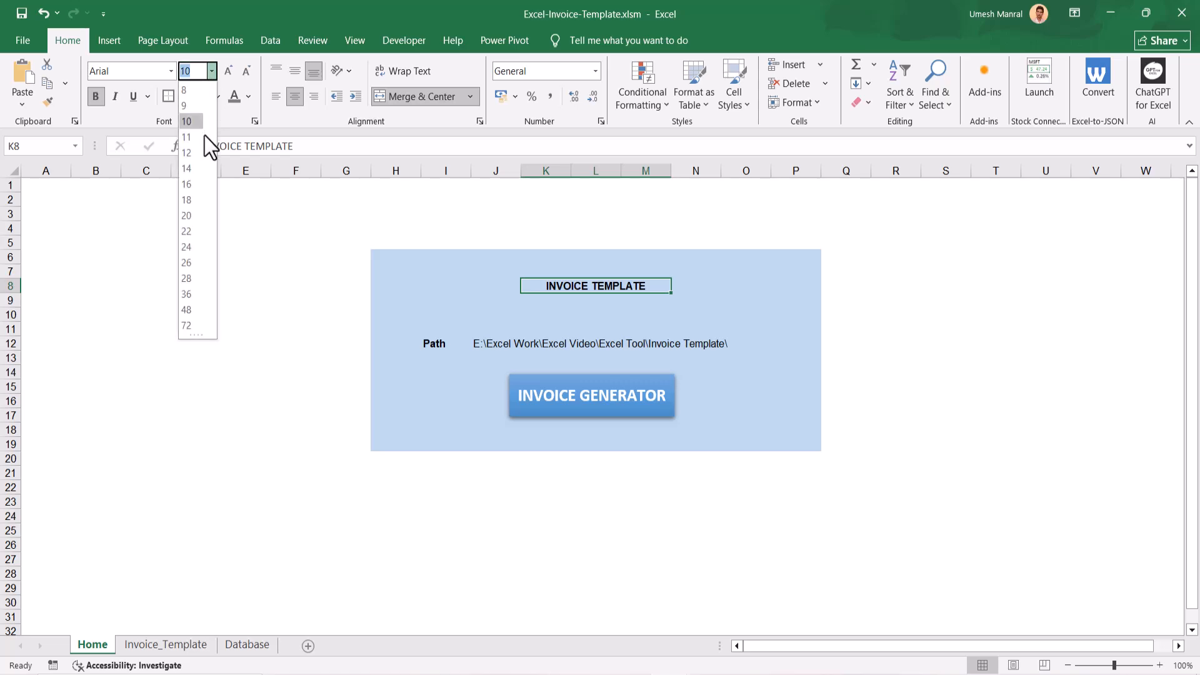
{"action": "left_click", "coordinate": [198, 184]}
Unmerge the title cells within the range I8:O8 and save the workbook.
{"action": "left_click_drag", "start_coordinate": [450, 289], "coordinate": [729, 292]}
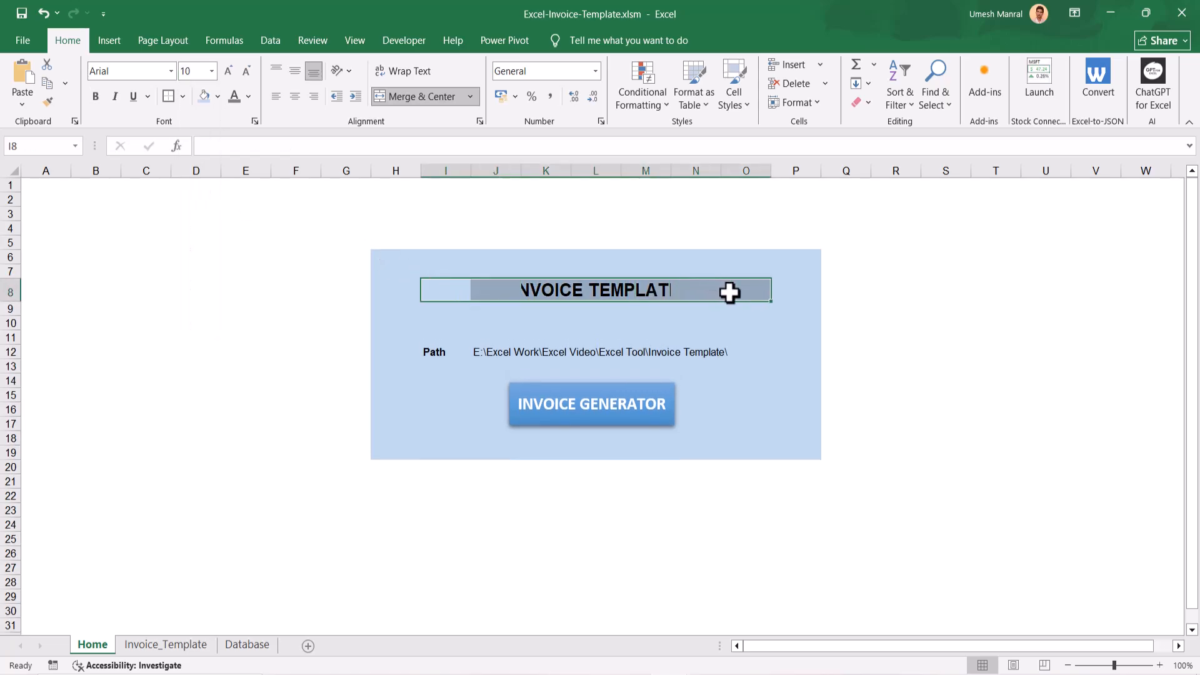
{"action": "left_click", "coordinate": [421, 96]}
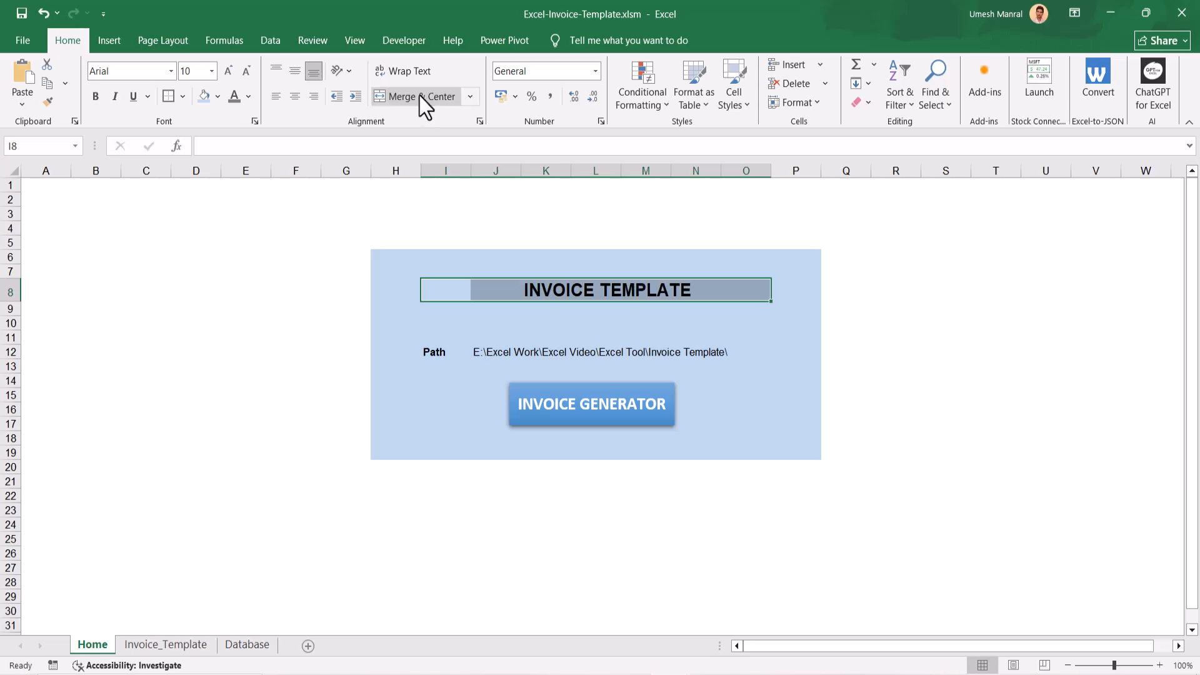
{"action": "left_click", "coordinate": [313, 281]}
{"action": "key", "text": "ctrl+s"}
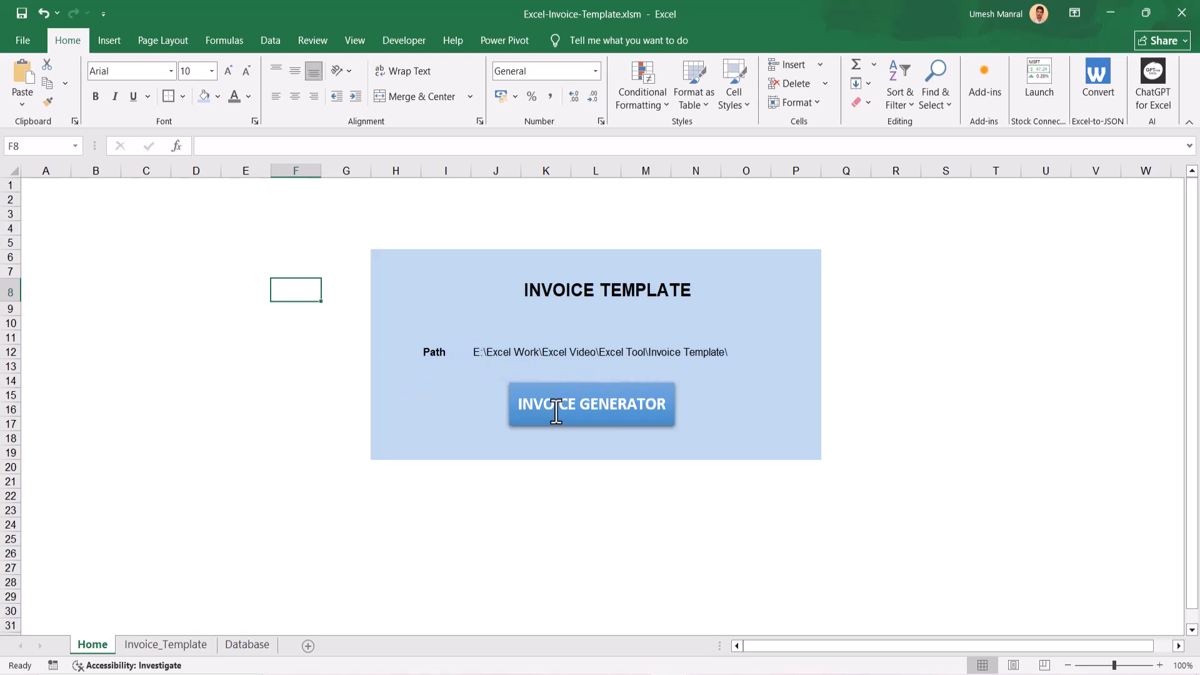
Assign the Invoice_Generate macro to the INVOICE GENERATOR rectangle.
{"action": "right_click", "coordinate": [614, 426]}
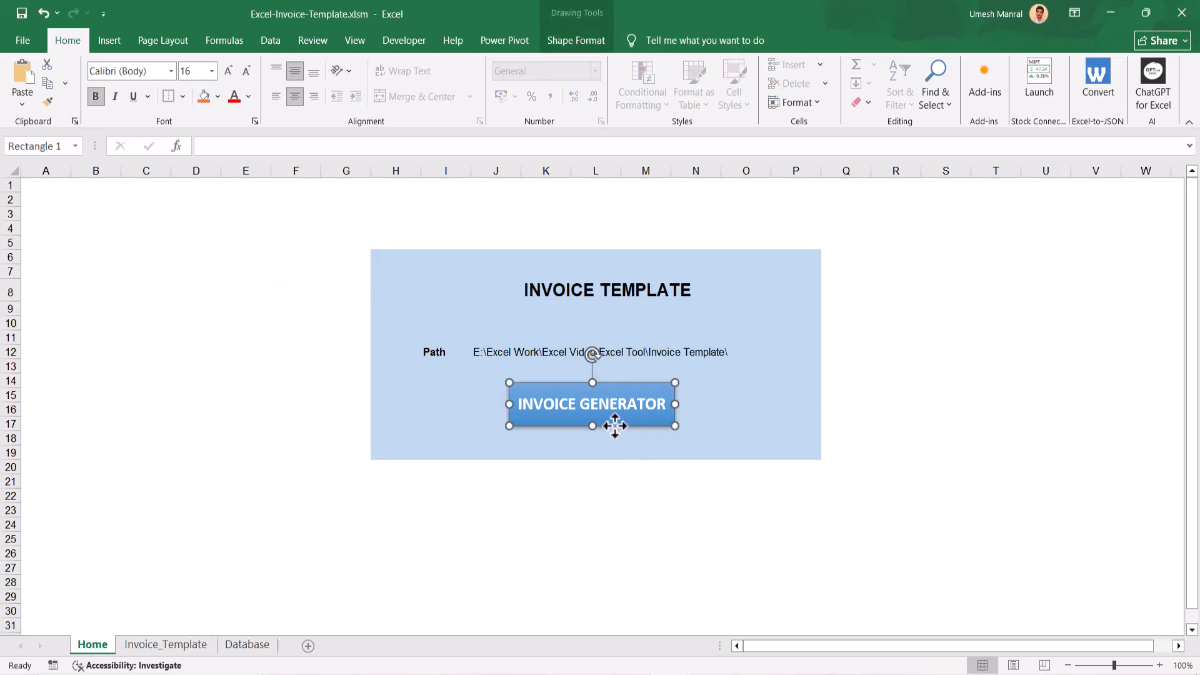
{"action": "left_click", "coordinate": [669, 337]}
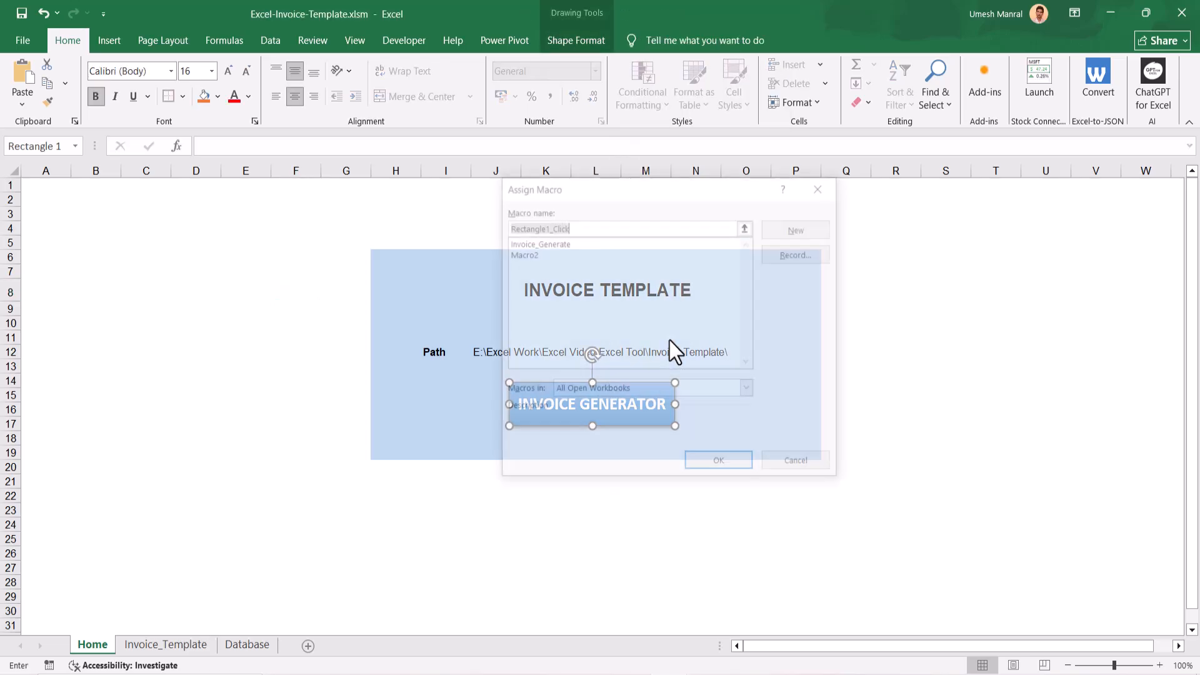
{"action": "left_click", "coordinate": [549, 244]}
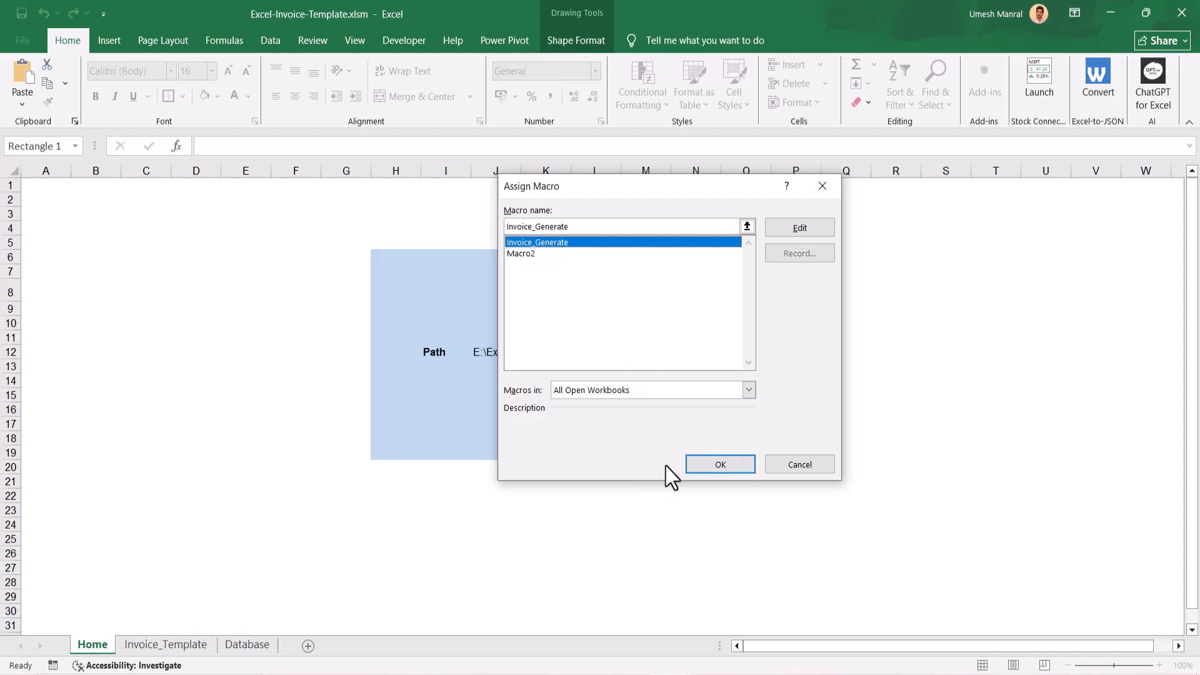
{"action": "left_click", "coordinate": [720, 464]}
{"action": "left_click", "coordinate": [886, 421]}
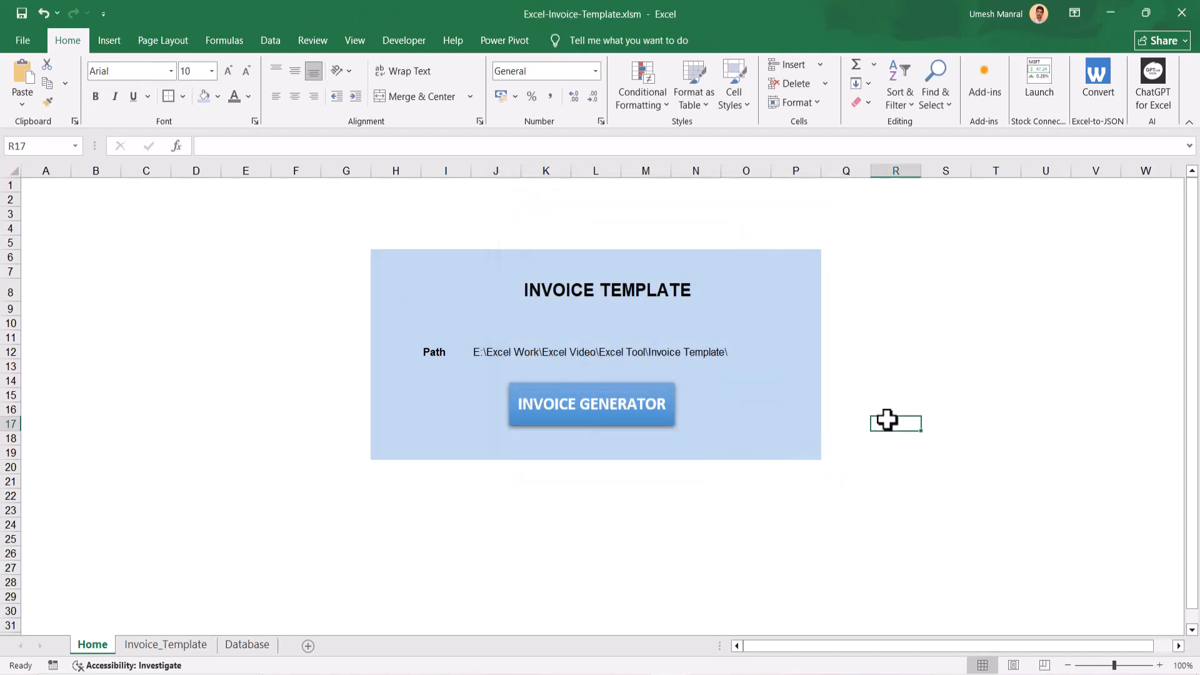
Declare WS_HOME as a Worksheet variable below the other Dim lines of the Invoice_Generate macro in the VBA editor.
{"action": "left_click", "coordinate": [486, 351]}
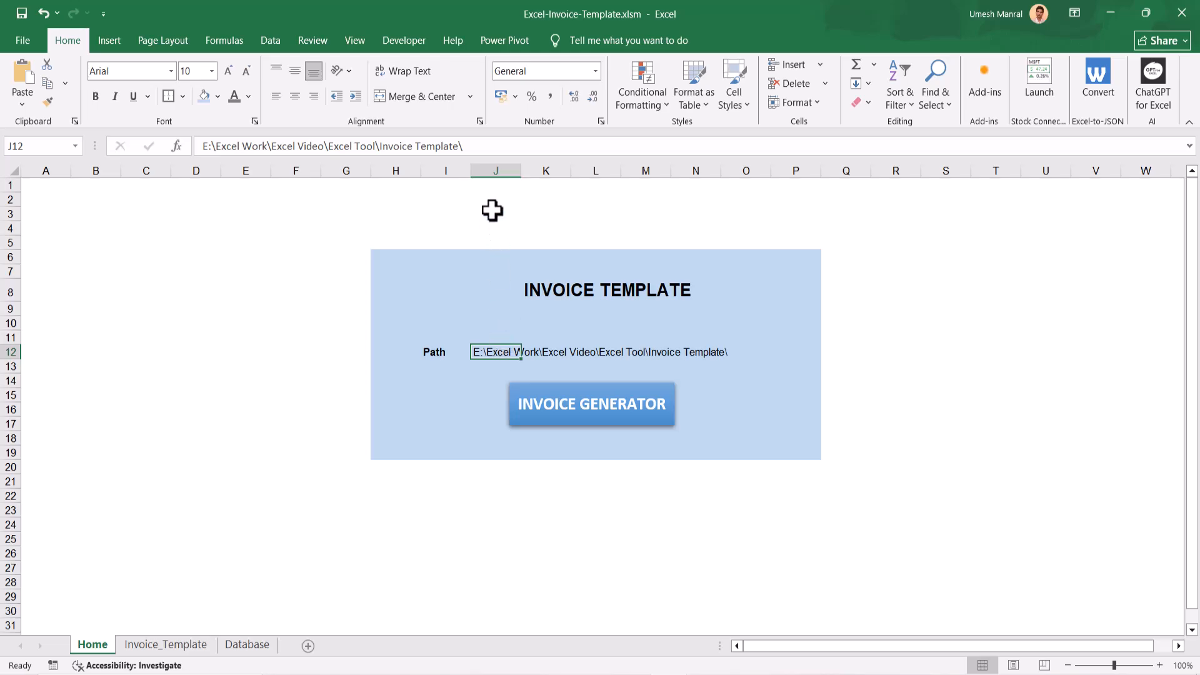
{"action": "key", "text": "alt+F11"}
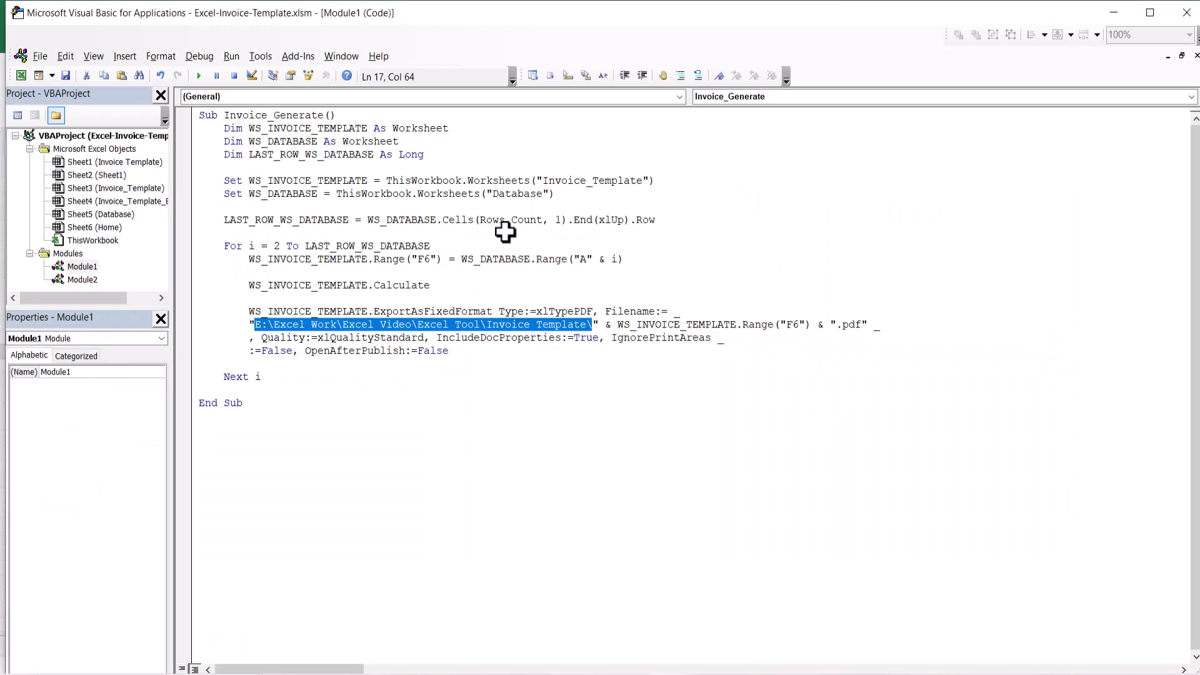
{"action": "left_click", "coordinate": [407, 312]}
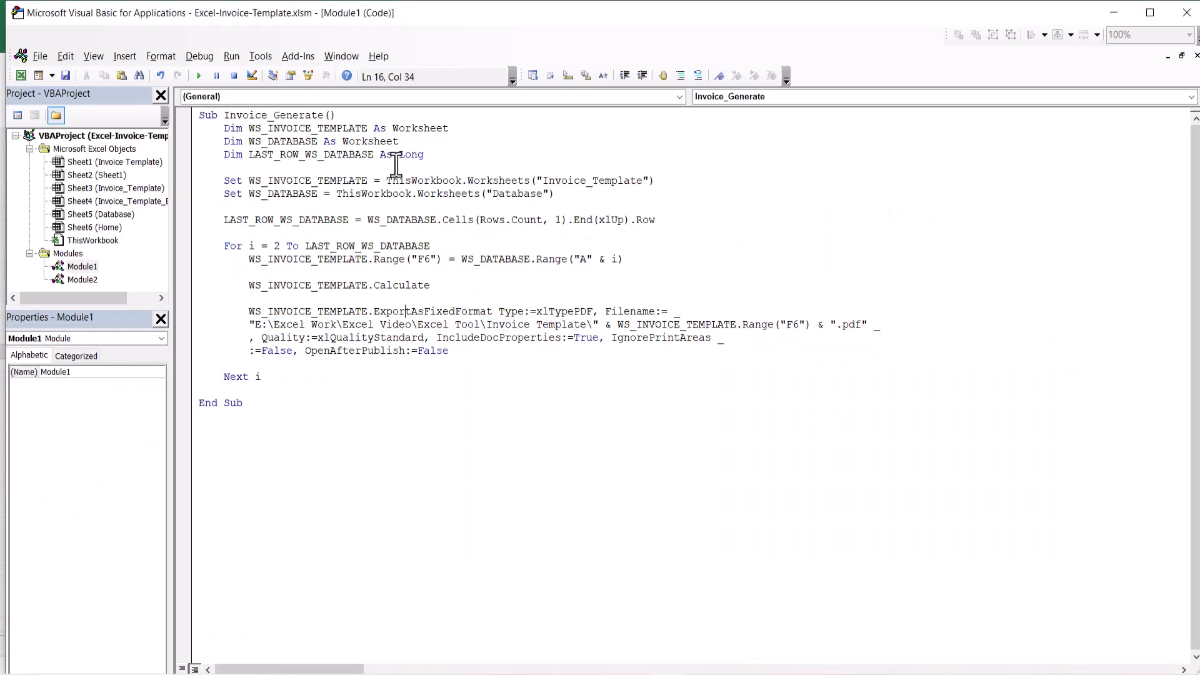
{"action": "left_click_drag", "start_coordinate": [450, 128], "coordinate": [226, 131]}
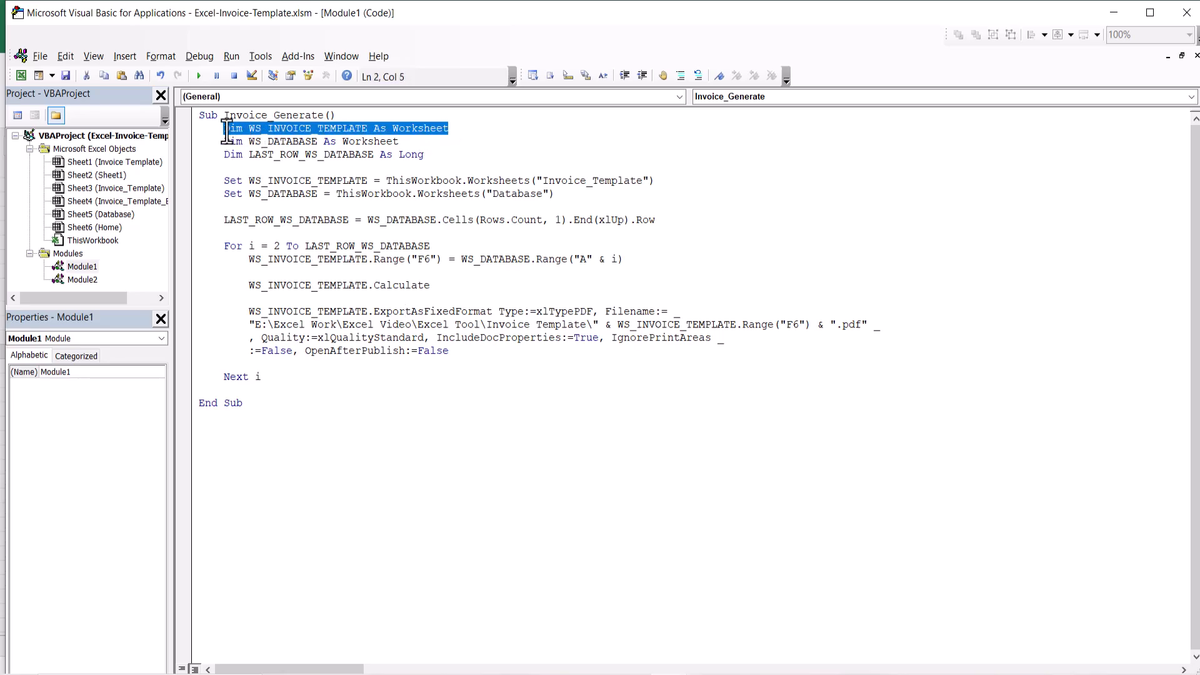
{"action": "key", "text": "ctrl+c"}
{"action": "left_click", "coordinate": [462, 154]}
{"action": "key", "text": "Return"}
{"action": "key", "text": "ctrl+v"}
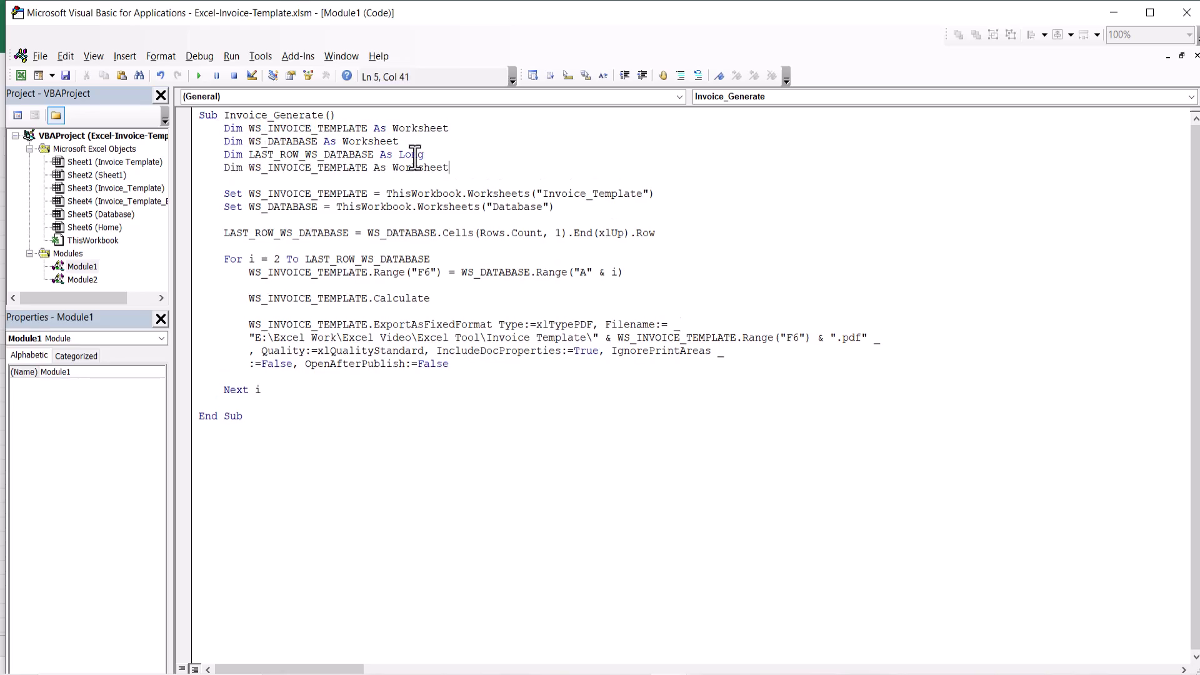
{"action": "left_click_drag", "start_coordinate": [270, 168], "coordinate": [371, 166]}
{"action": "type", "text": "G"}
{"action": "key", "text": "BackSpace"}
{"action": "type", "text": "HOME"}
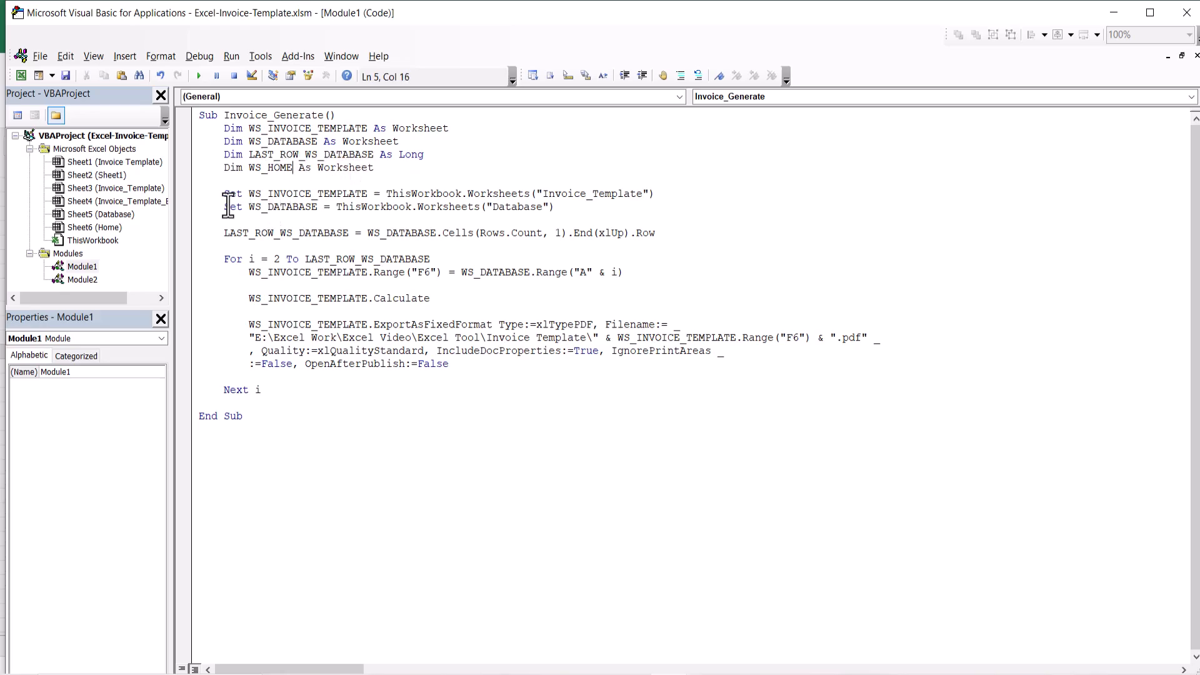
Add the line Set WS_HOME = ThisWorkbook.Worksheets("Home") below the WS_DATABASE assignment.
{"action": "left_click_drag", "start_coordinate": [224, 207], "coordinate": [561, 208]}
{"action": "key", "text": "ctrl+c"}
{"action": "left_click", "coordinate": [592, 207]}
{"action": "key", "text": "Return"}
{"action": "key", "text": "ctrl+v"}
{"action": "double_click", "coordinate": [271, 169]}
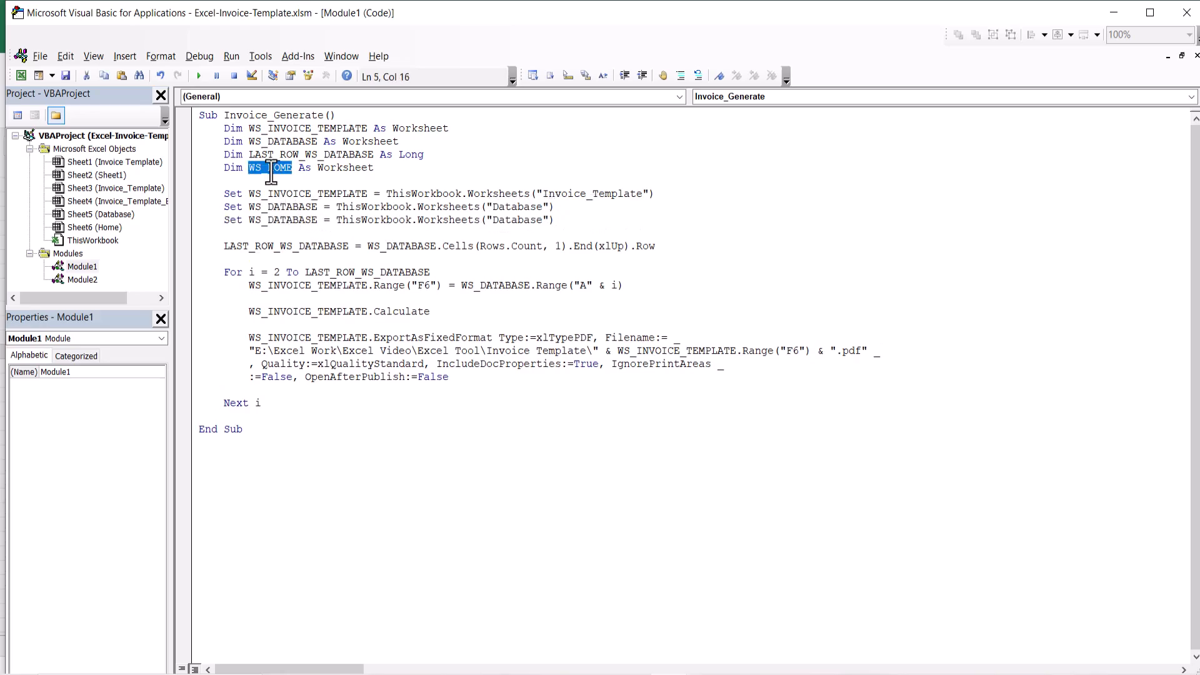
{"action": "left_click", "coordinate": [269, 230]}
{"action": "double_click", "coordinate": [280, 223]}
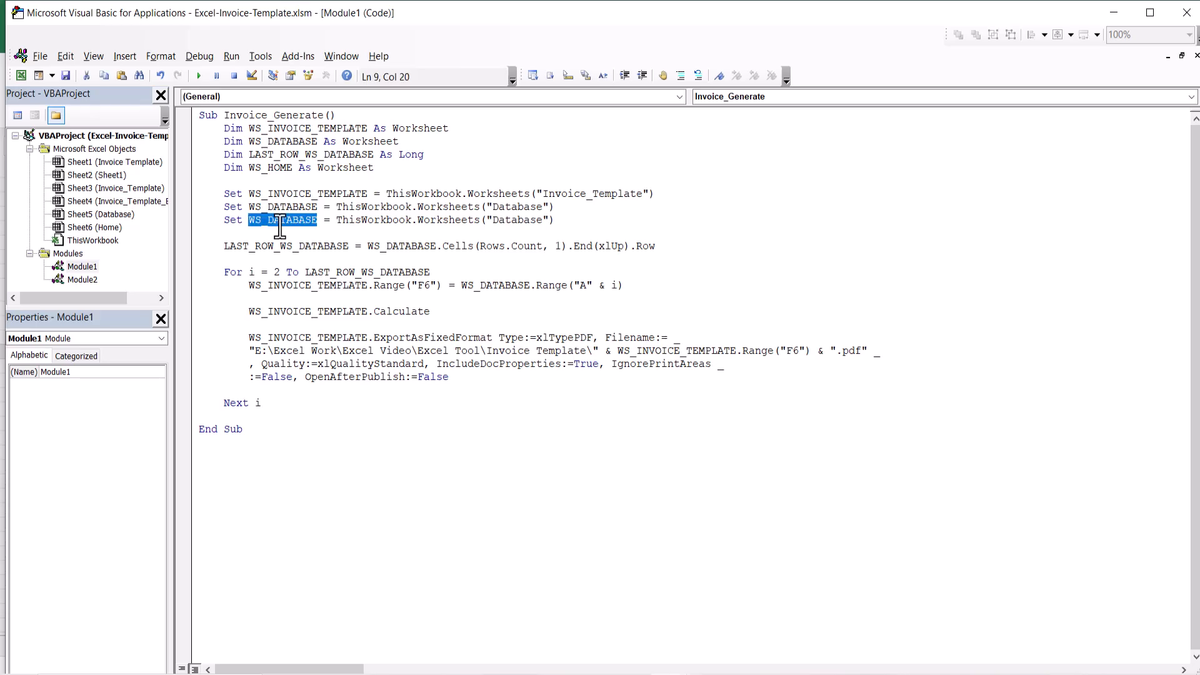
{"action": "key", "text": "ctrl+v"}
{"action": "key", "text": "alt+Tab"}
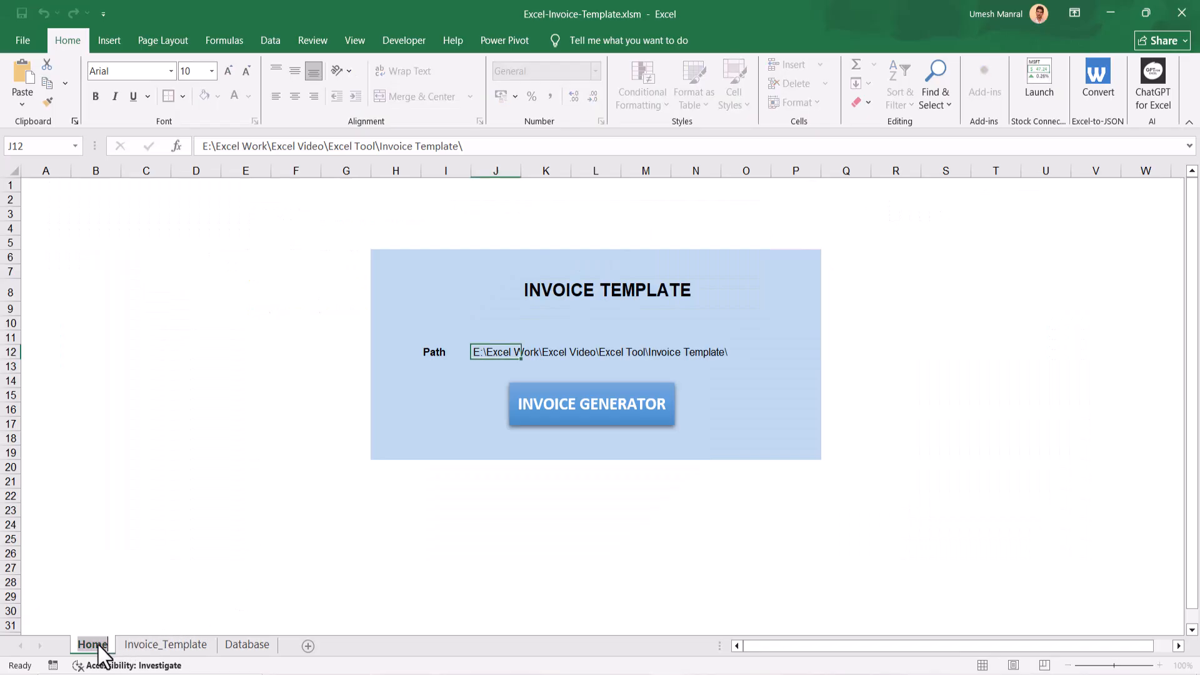
{"action": "key", "text": "alt+Tab"}
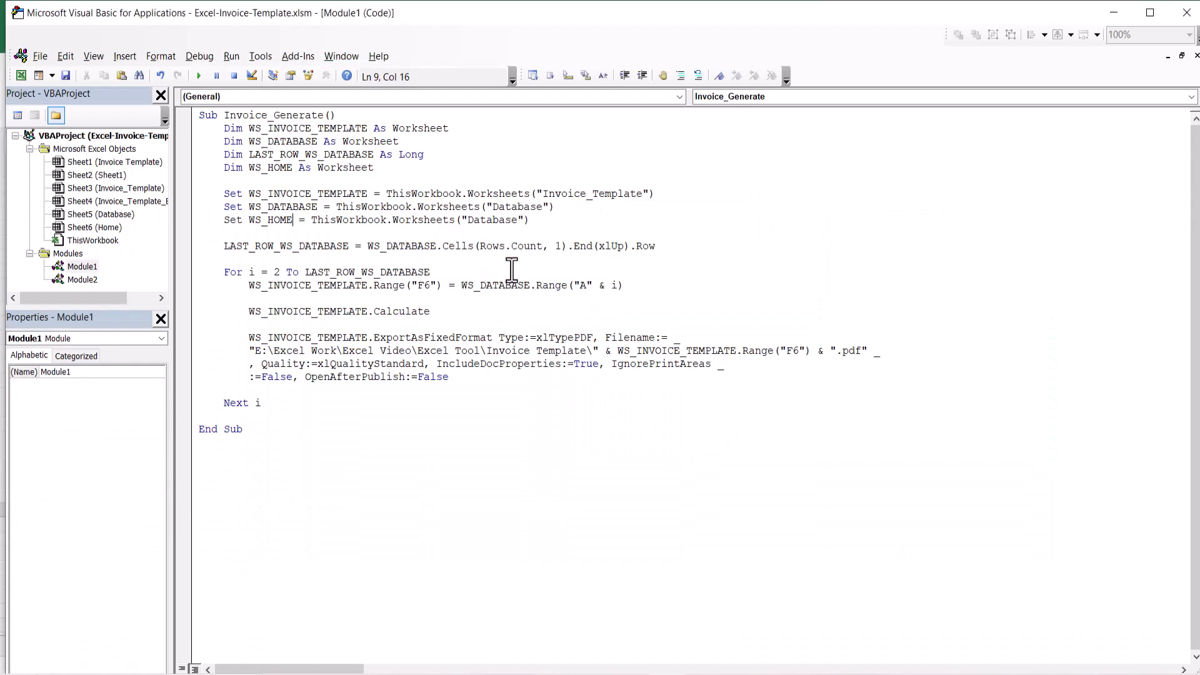
{"action": "double_click", "coordinate": [491, 220]}
{"action": "type", "text": "Home"}
Add the line STR_PATH = WS_HOME.Range("J12") above the LAST_ROW_WS_DATABASE assignment, separated by a blank line.
{"action": "double_click", "coordinate": [268, 220]}
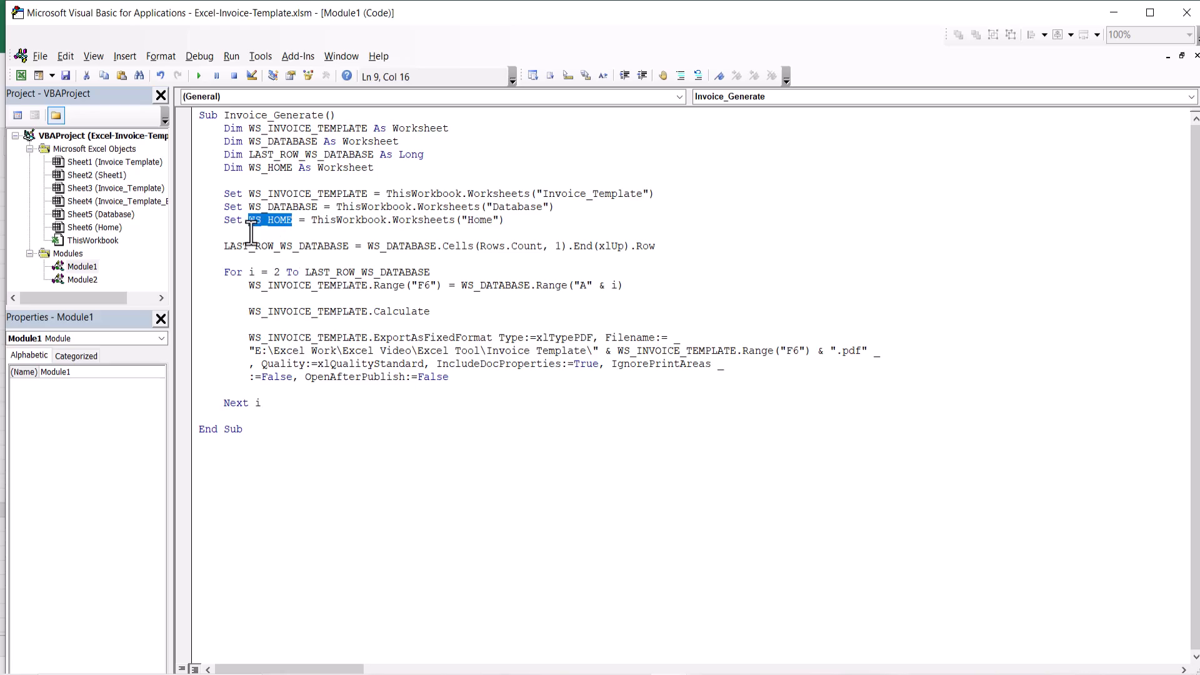
{"action": "left_click", "coordinate": [280, 256]}
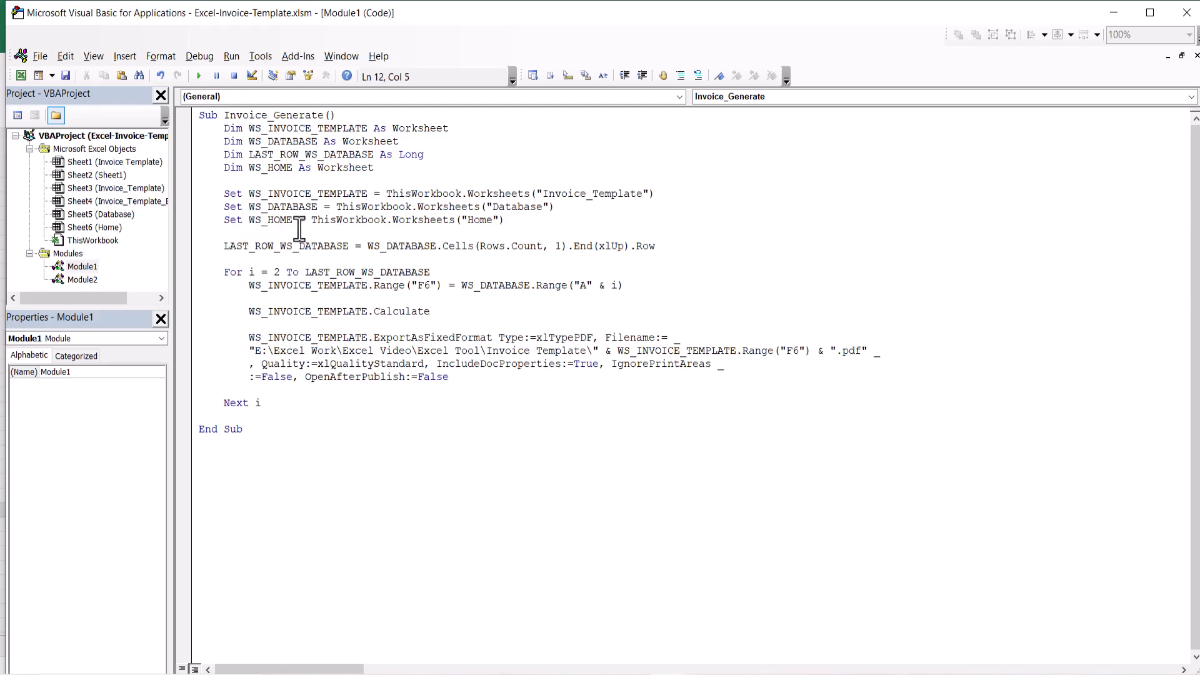
{"action": "key", "text": "Return"}
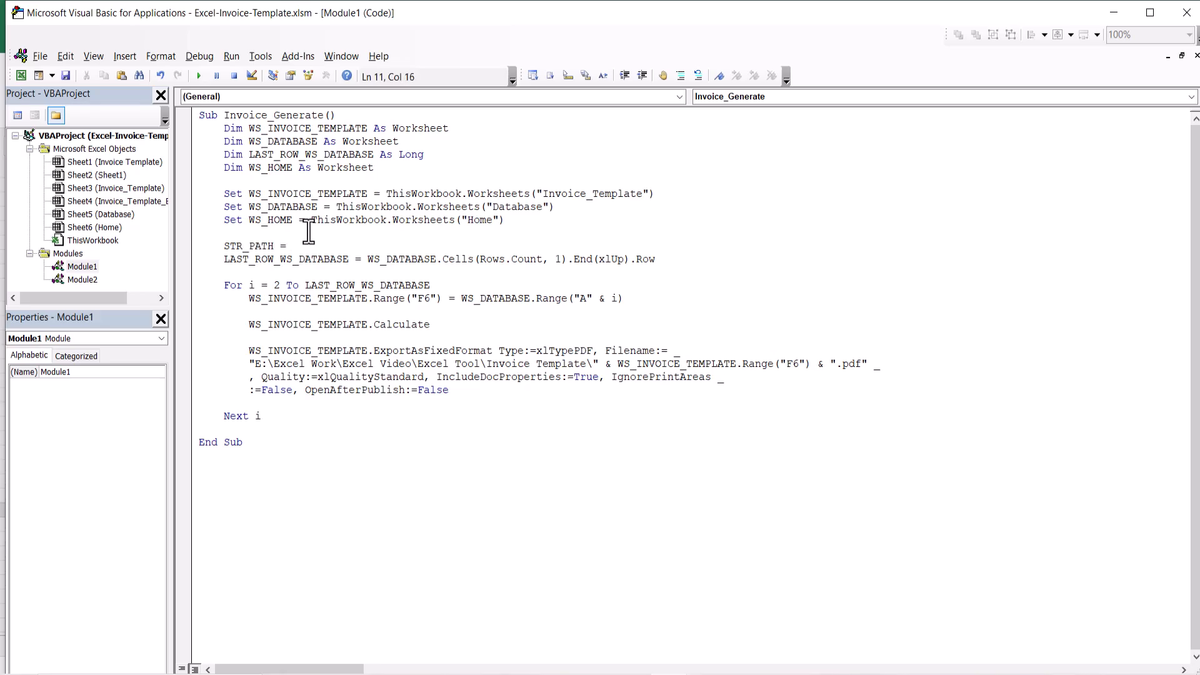
{"action": "type", "text": ".Range(\""}
{"action": "key", "text": "alt+F11"}
{"action": "left_click", "coordinate": [483, 350]}
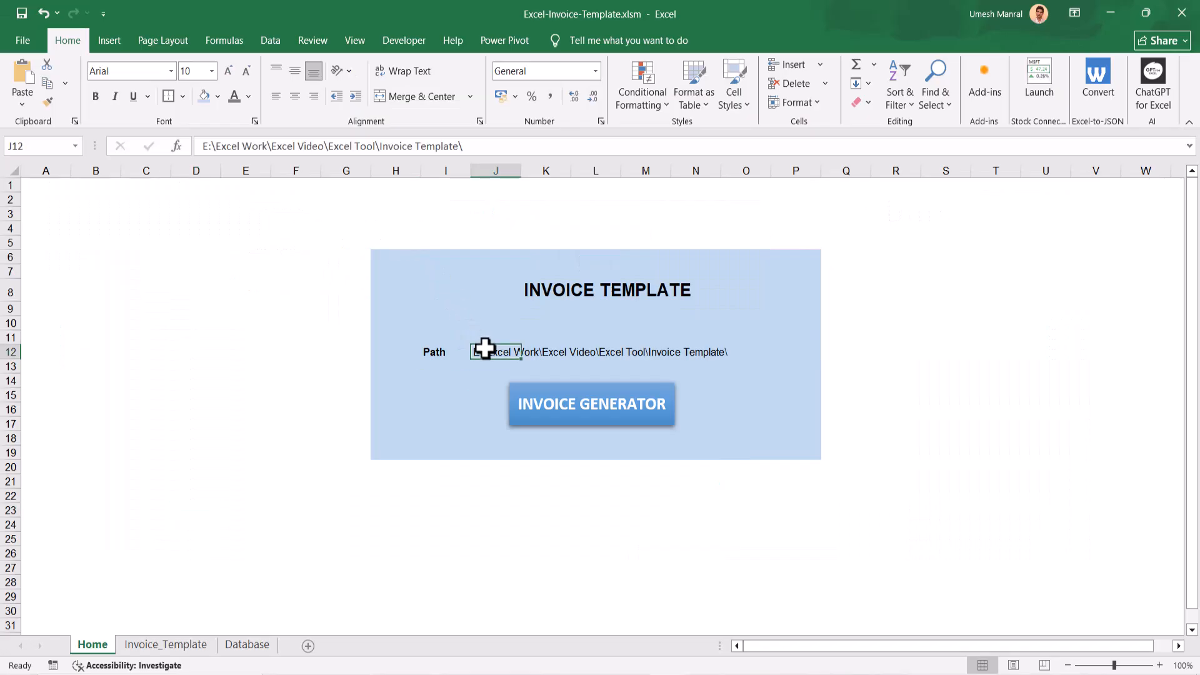
{"action": "key", "text": "alt+F11"}
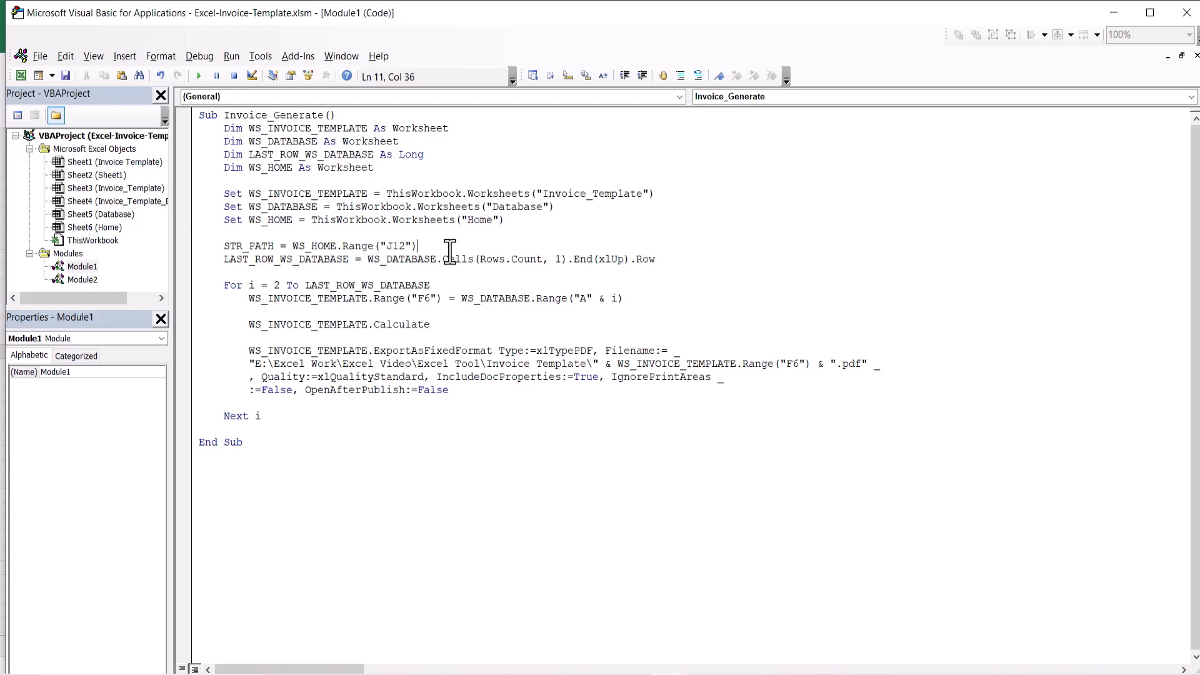
{"action": "key", "text": "Return"}
Replace the hard-coded folder path in the ExportAsFixedFormat Filename argument with STR_PATH.
{"action": "double_click", "coordinate": [246, 244]}
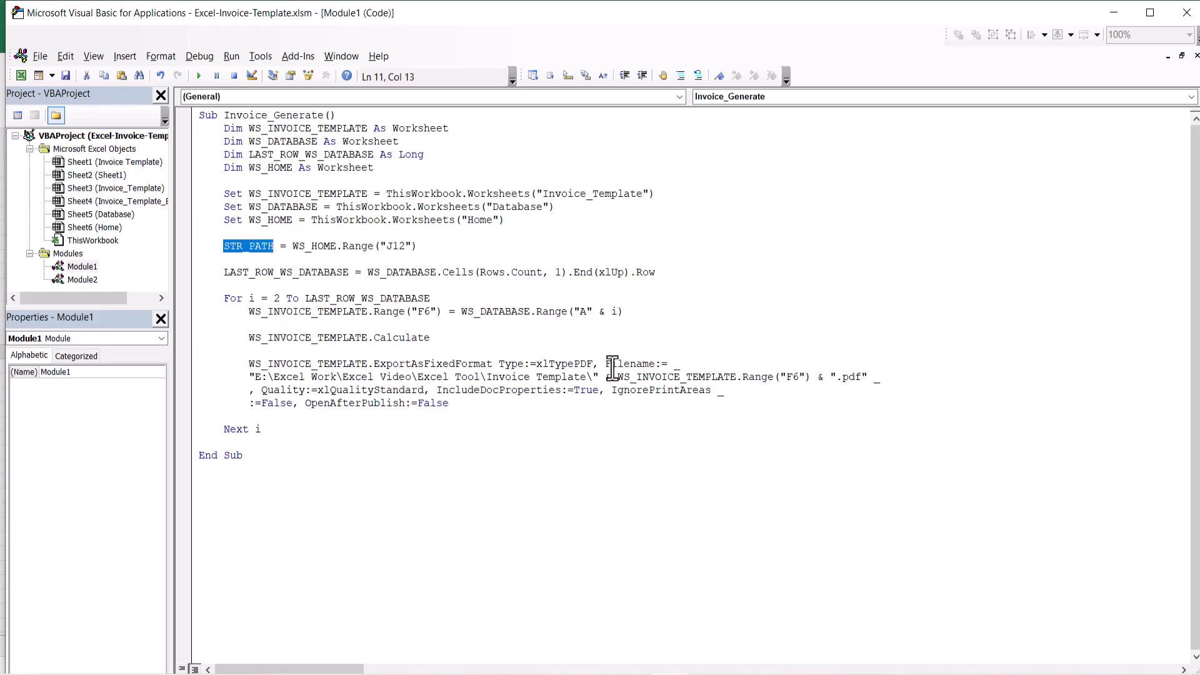
{"action": "left_click_drag", "start_coordinate": [245, 376], "coordinate": [598, 377]}
{"action": "key", "text": "ctrl+v"}
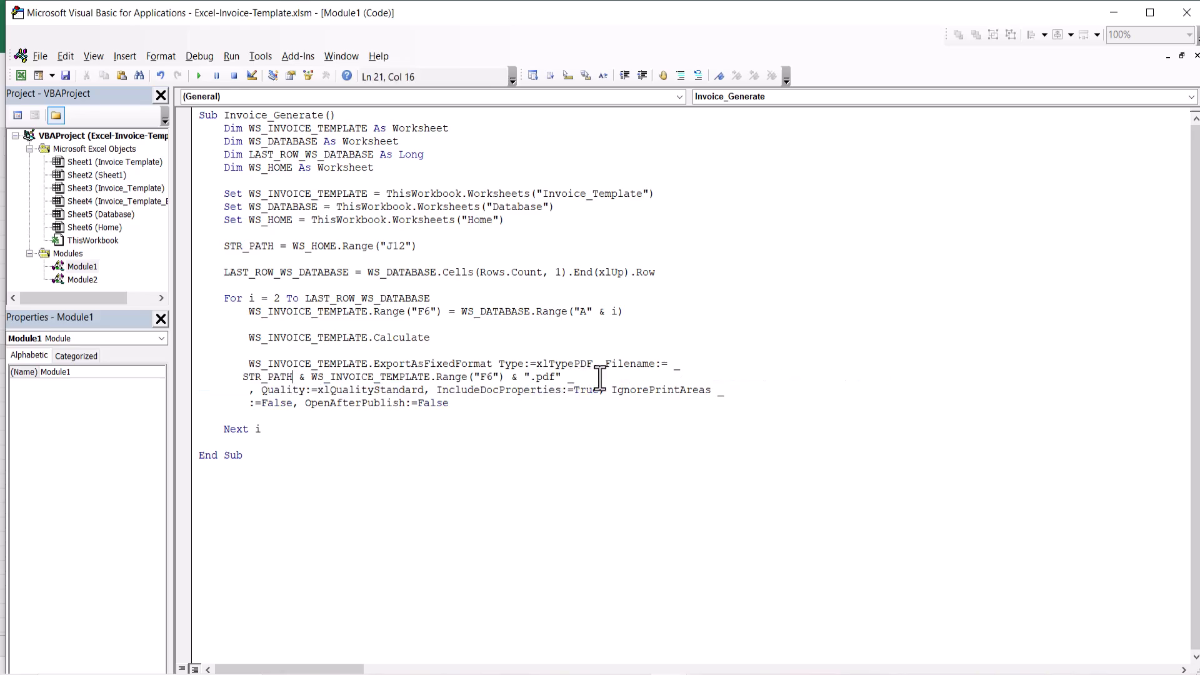
{"action": "left_click", "coordinate": [415, 445]}
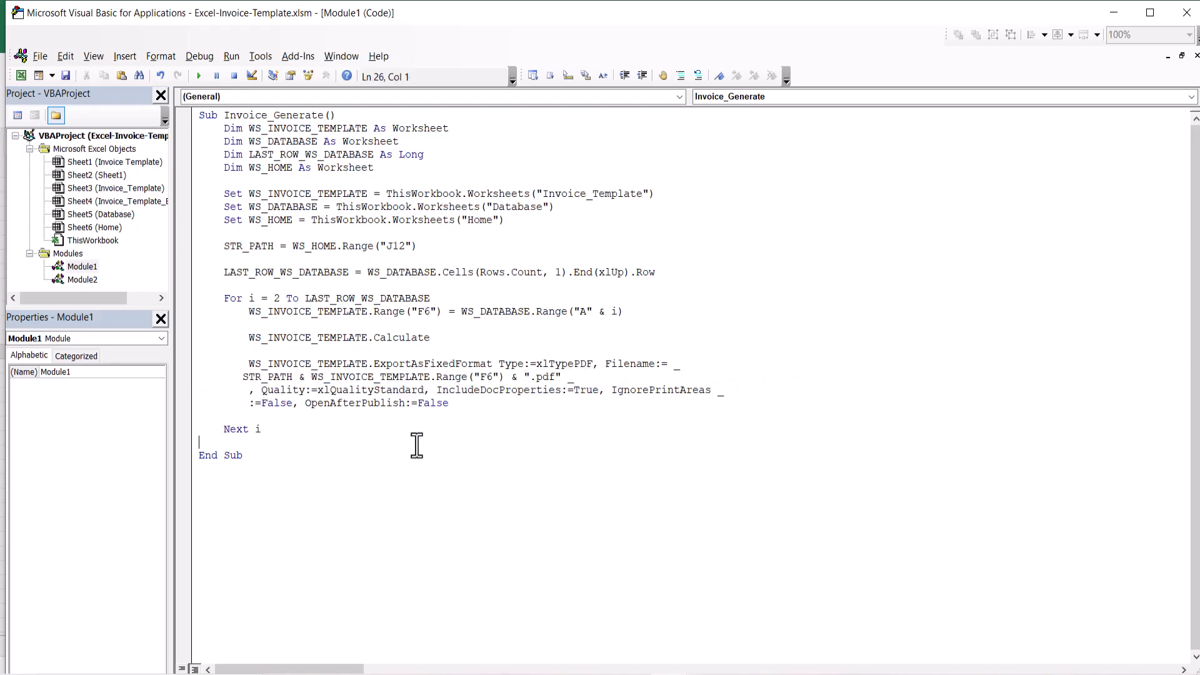
Add the line STR_PATH = "" inside the loop, just before Next i.
{"action": "double_click", "coordinate": [250, 378]}
{"action": "left_click", "coordinate": [260, 419]}
{"action": "key", "text": "Return"}
{"action": "key", "text": "ctrl+v"}
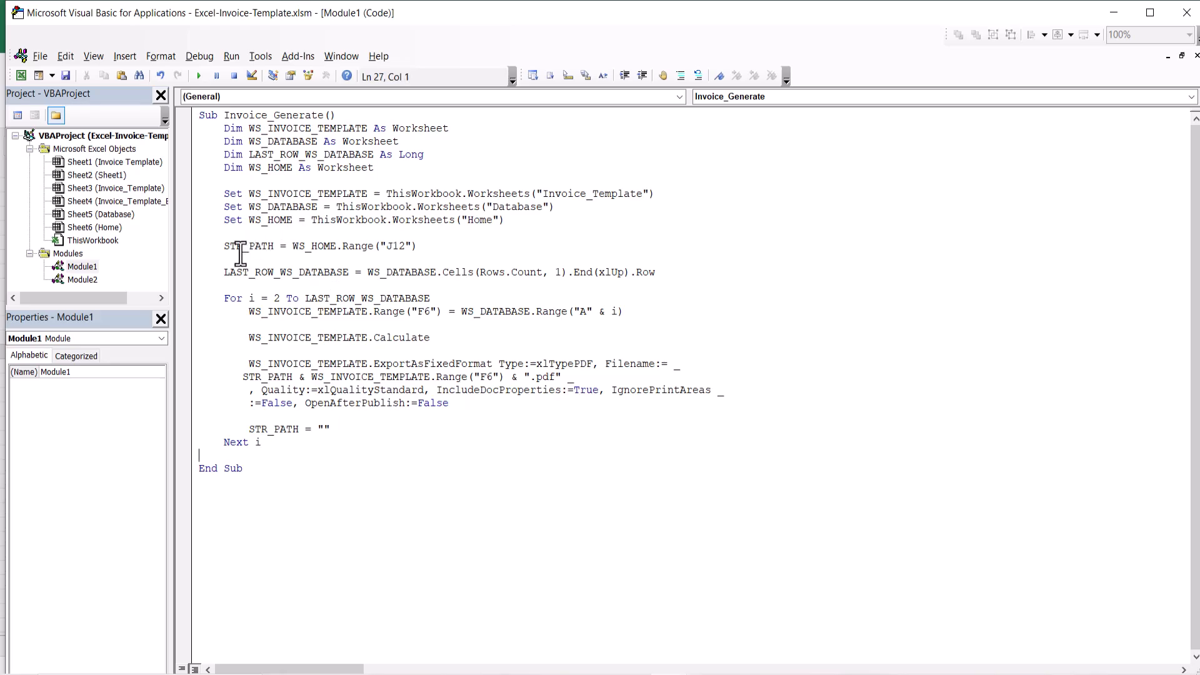
{"action": "left_click_drag", "start_coordinate": [226, 247], "coordinate": [443, 253]}
{"action": "left_click", "coordinate": [443, 253]}
{"action": "left_click_drag", "start_coordinate": [225, 249], "coordinate": [451, 249]}
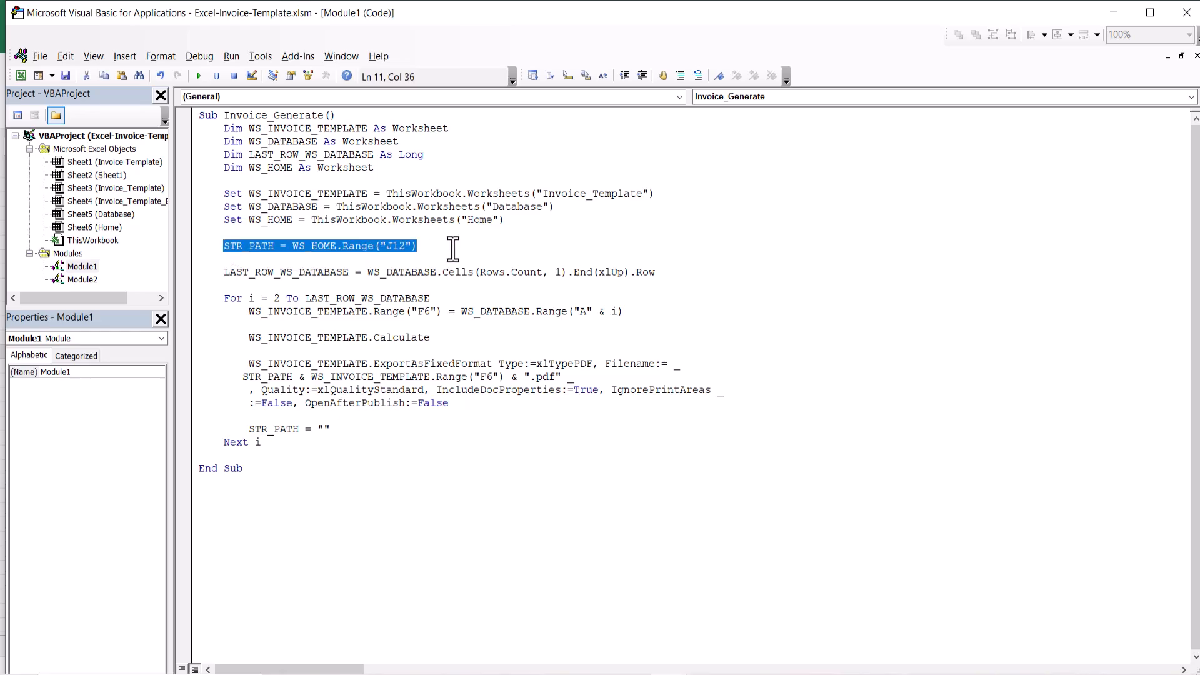
{"action": "left_click", "coordinate": [453, 249]}
{"action": "double_click", "coordinate": [245, 247]}
{"action": "left_click", "coordinate": [474, 281]}
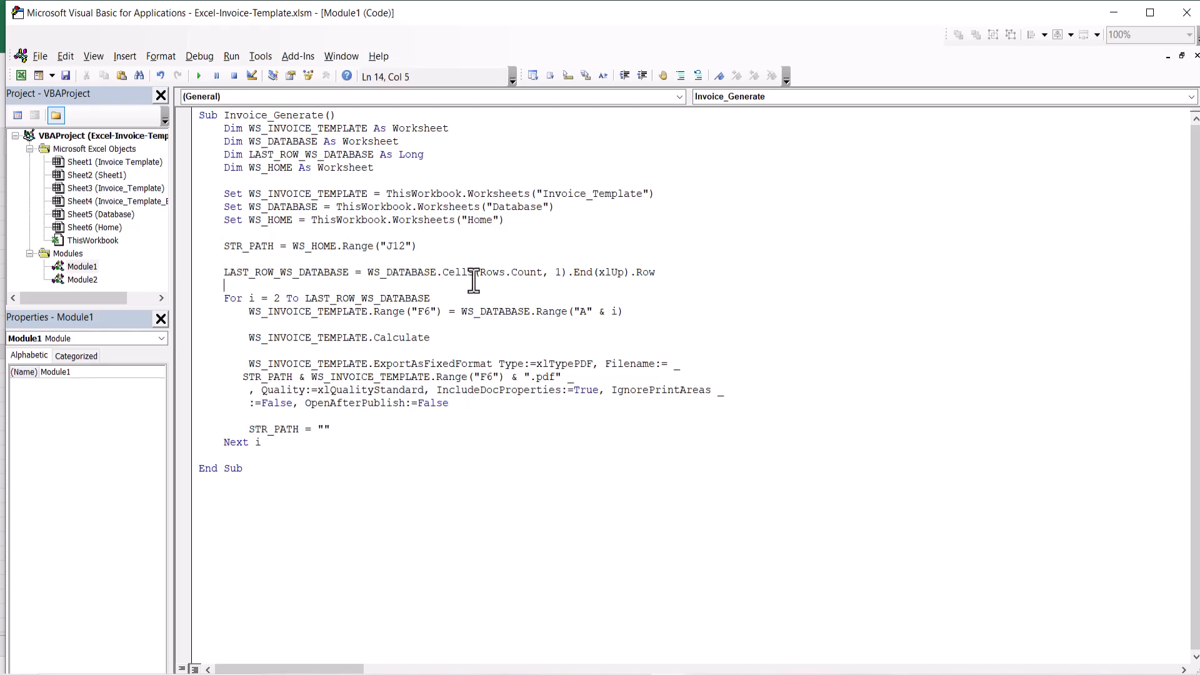
Move the STR_PATH = "" line from inside the loop to after Next i, and outdent the first ExportAsFixedFormat line.
{"action": "left_click_drag", "start_coordinate": [250, 429], "coordinate": [373, 433]}
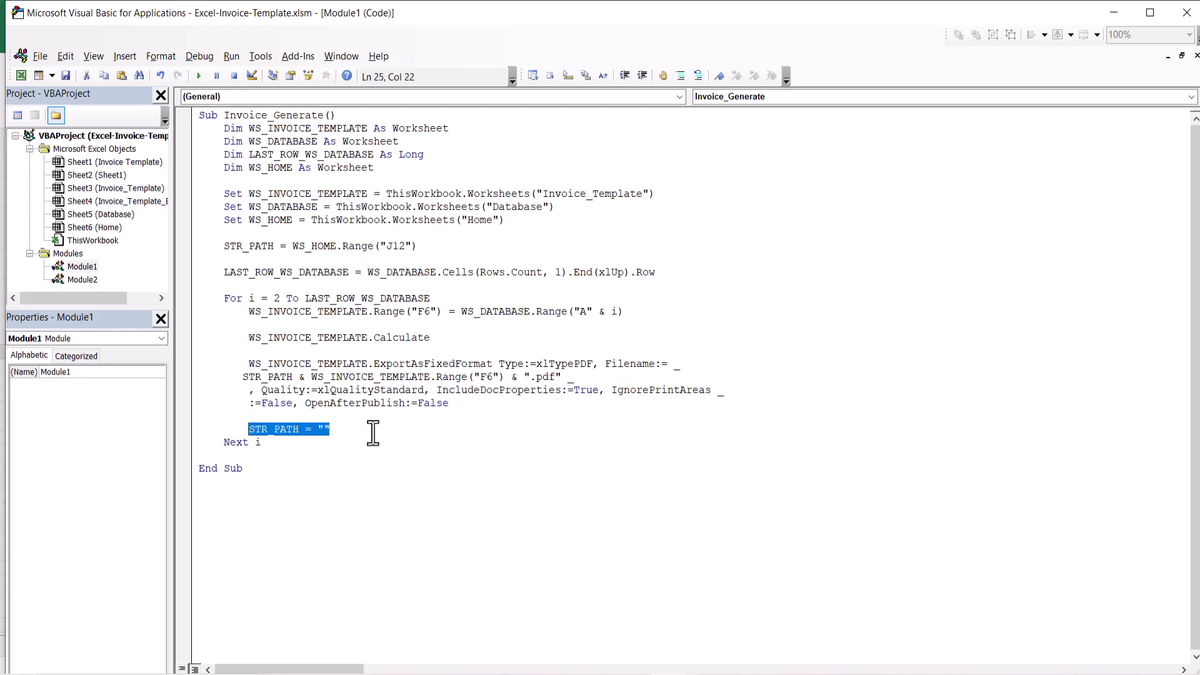
{"action": "key", "text": "BackSpace"}
{"action": "key", "text": "BackSpace"}
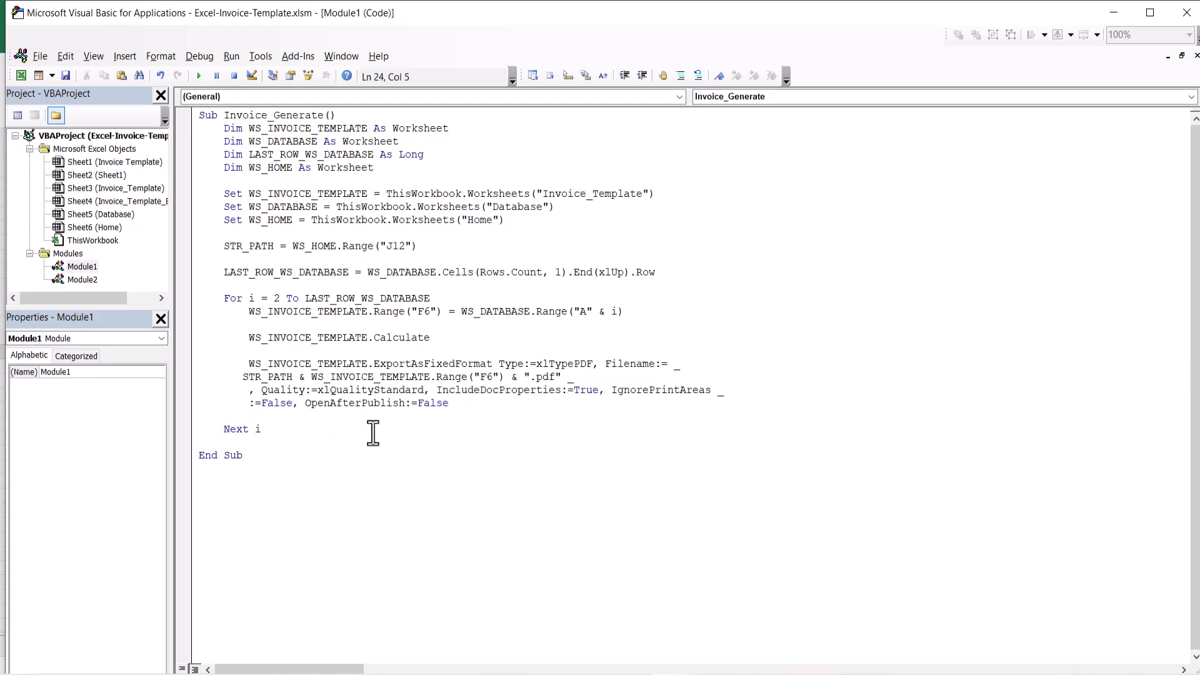
{"action": "left_click", "coordinate": [243, 443]}
{"action": "key", "text": "Return"}
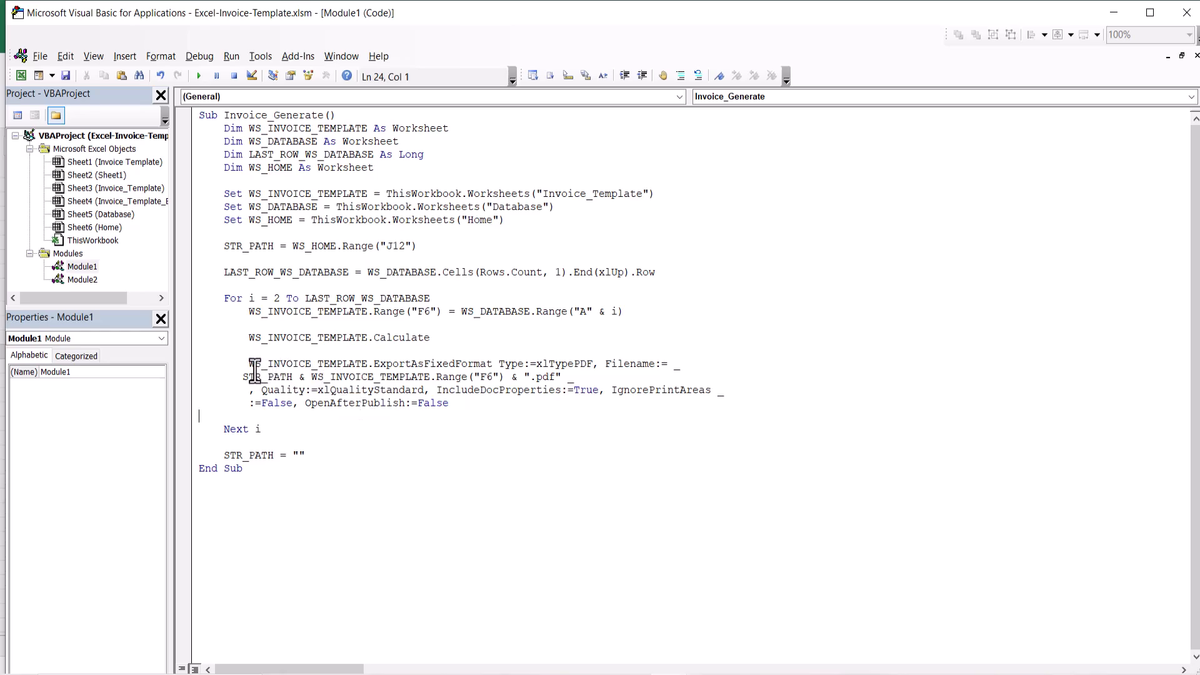
{"action": "key", "text": "shift+Tab"}
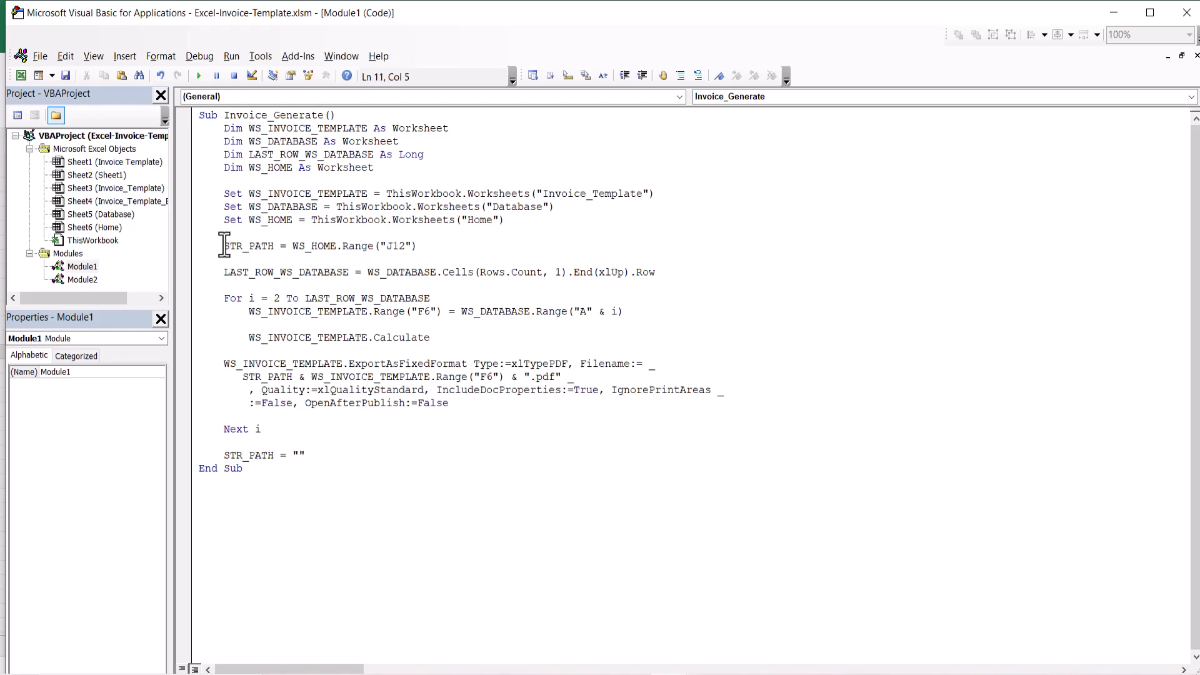
Review how the export Filename combines STR_PATH, the invoice number in Invoice_Template cell F6 and ".pdf".
{"action": "left_click_drag", "start_coordinate": [224, 245], "coordinate": [429, 247]}
{"action": "left_click", "coordinate": [435, 250]}
{"action": "double_click", "coordinate": [247, 378]}
{"action": "left_click_drag", "start_coordinate": [311, 378], "coordinate": [500, 380]}
{"action": "key", "text": "alt+Tab"}
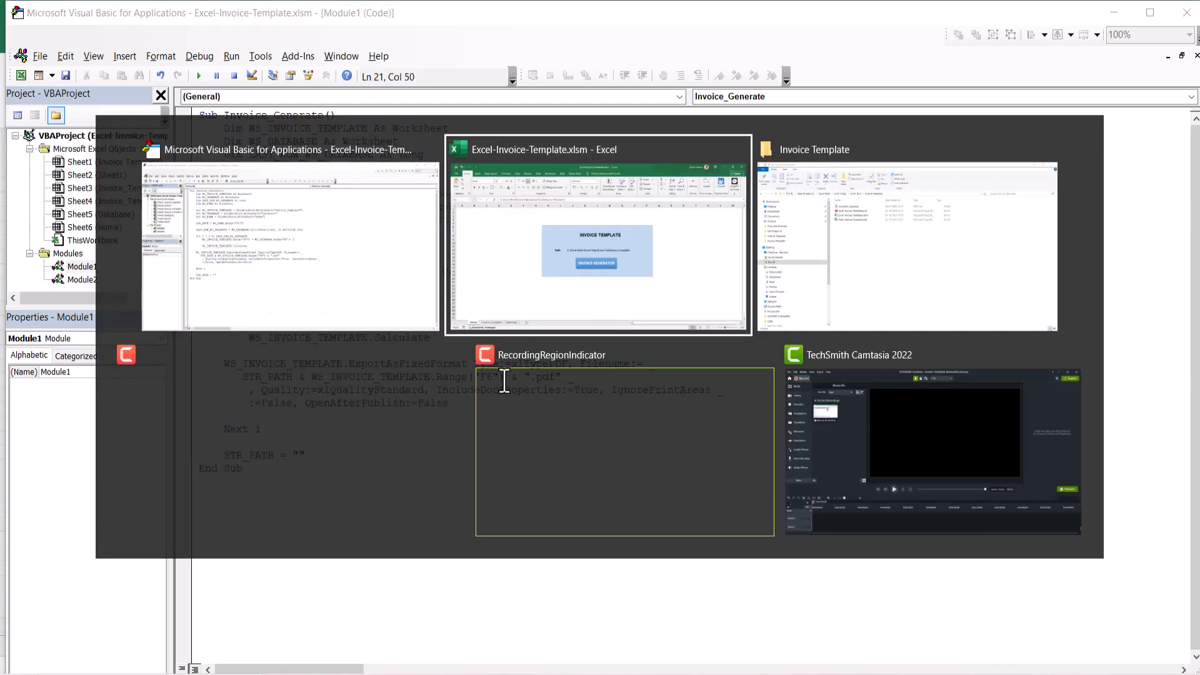
{"action": "left_click", "coordinate": [190, 650]}
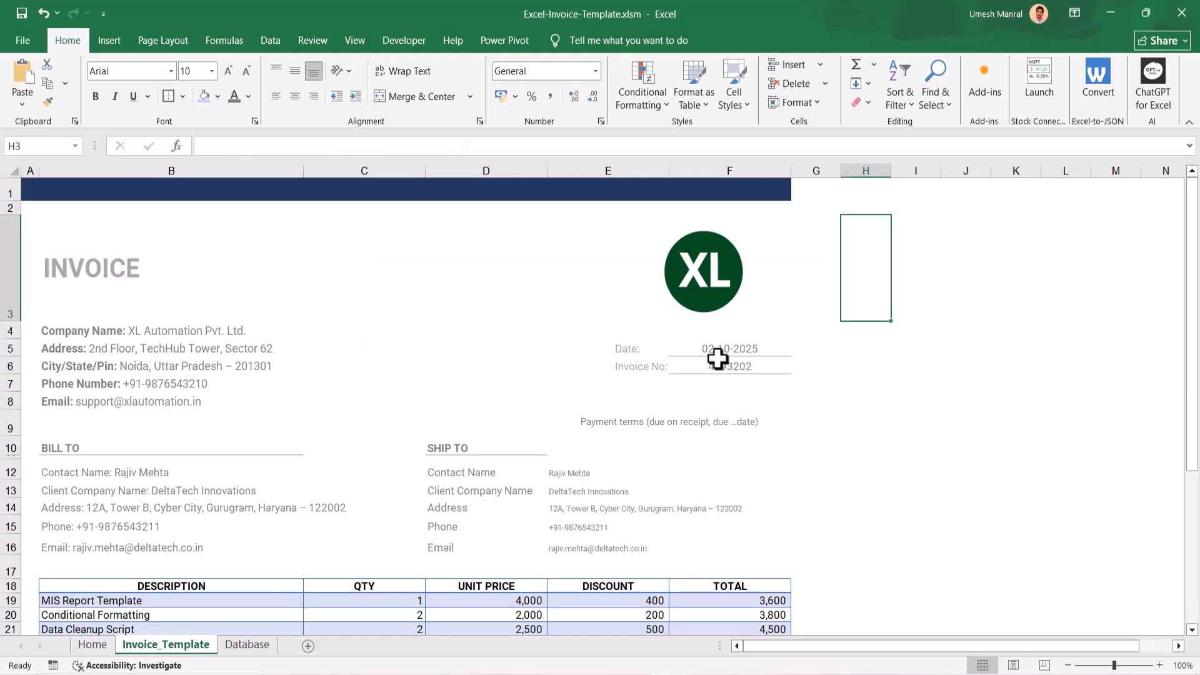
{"action": "left_click", "coordinate": [717, 370]}
{"action": "key", "text": "alt+Tab"}
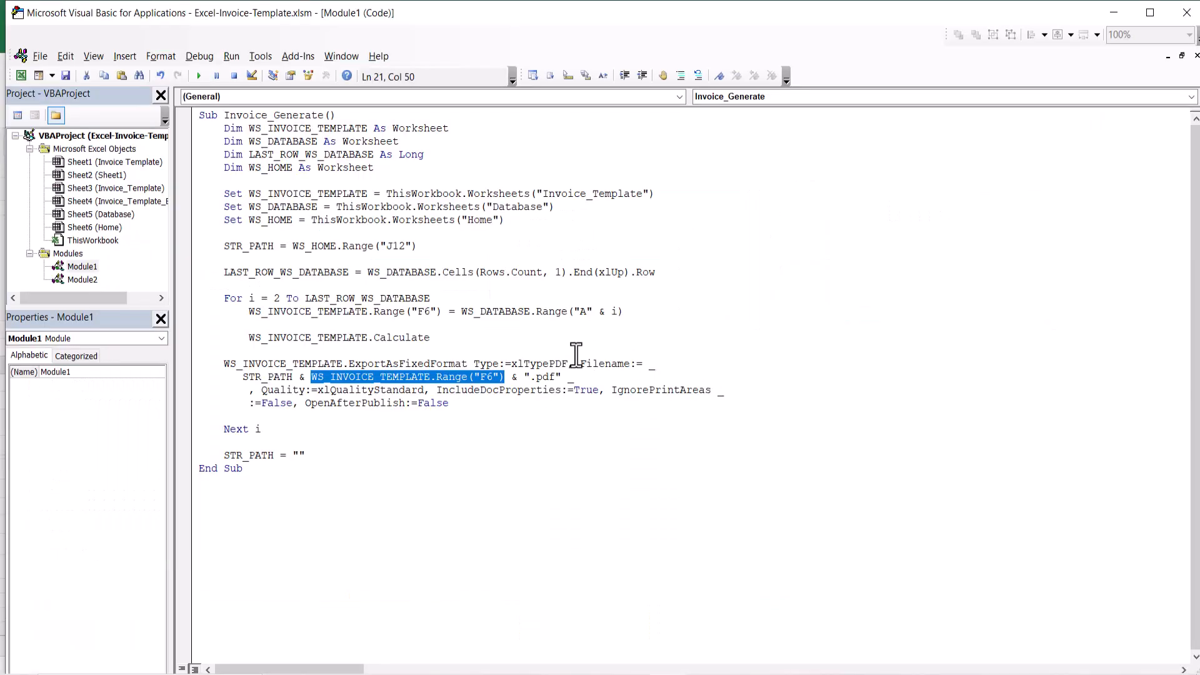
{"action": "double_click", "coordinate": [545, 377]}
{"action": "left_click", "coordinate": [603, 376]}
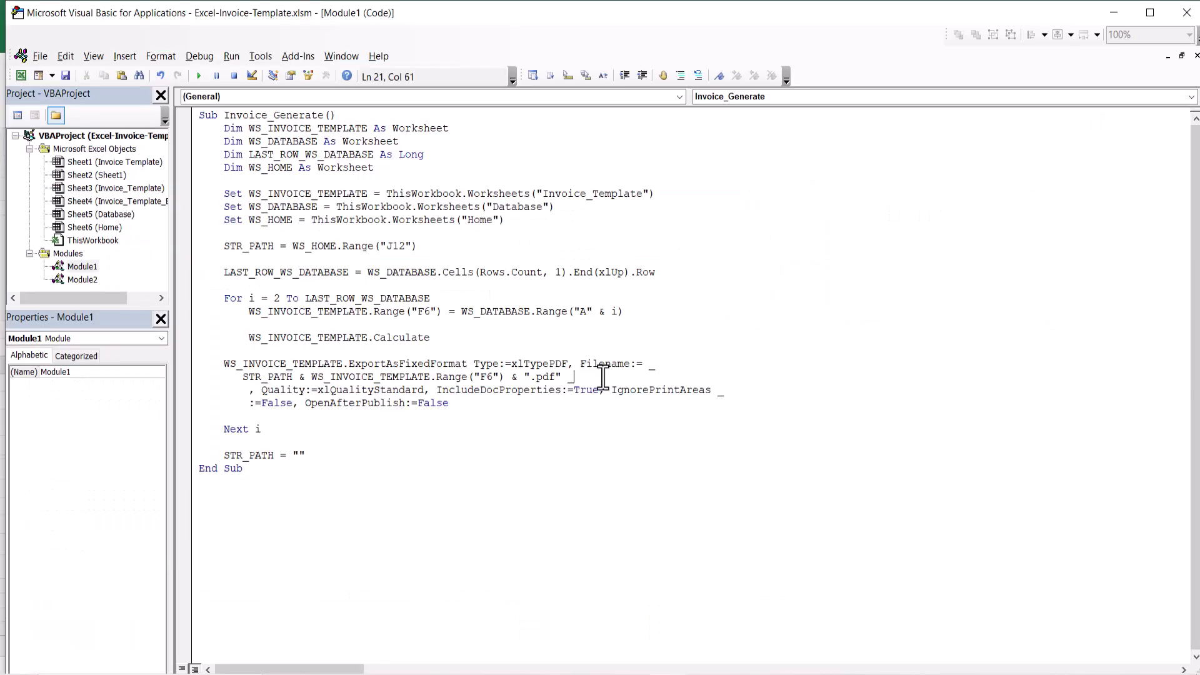
{"action": "left_click_drag", "start_coordinate": [242, 378], "coordinate": [522, 370]}
{"action": "left_click", "coordinate": [478, 402]}
Check the Invoice Template folder in File Explorer before exporting, and run the invoice macro with the Home sheet's INVOICE GENERATOR button in Excel.
{"action": "key", "text": "alt+Tab"}
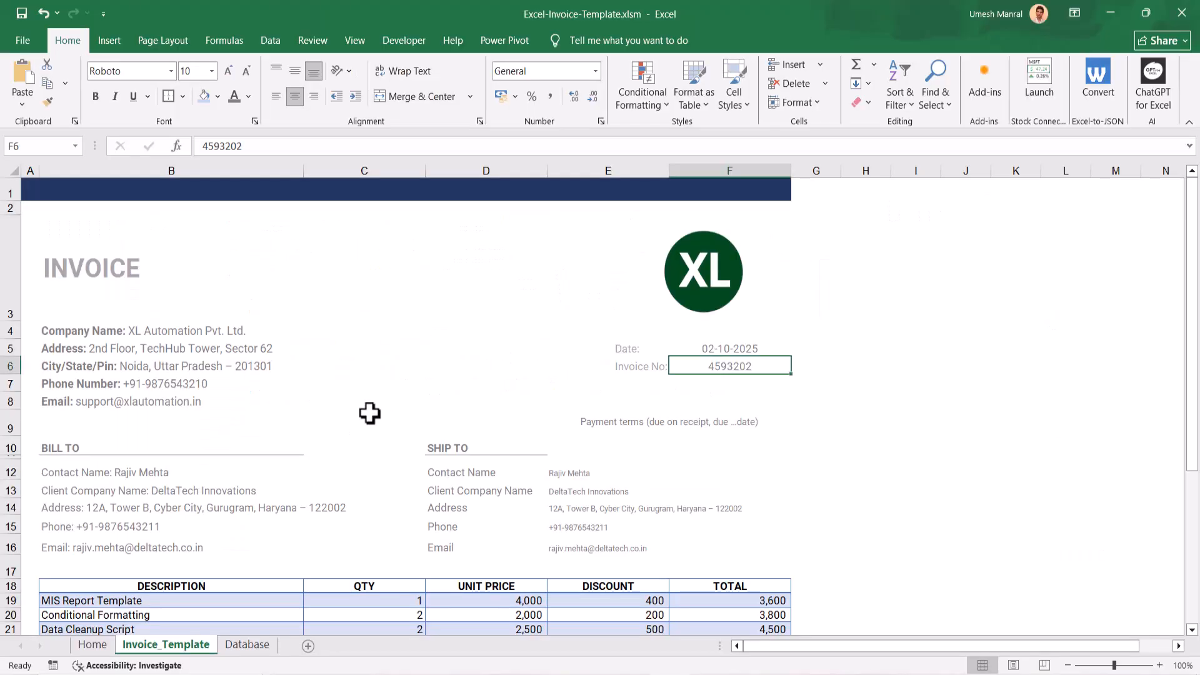
{"action": "left_click", "coordinate": [94, 644]}
{"action": "left_click", "coordinate": [411, 395]}
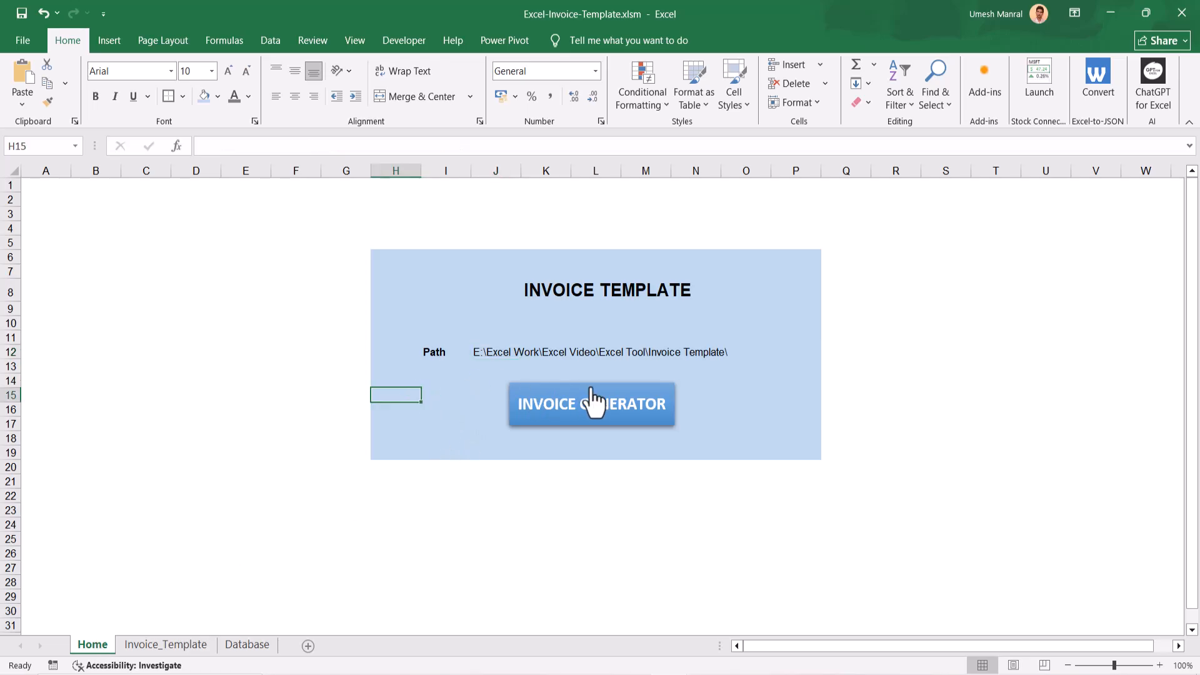
{"action": "left_click", "coordinate": [446, 670]}
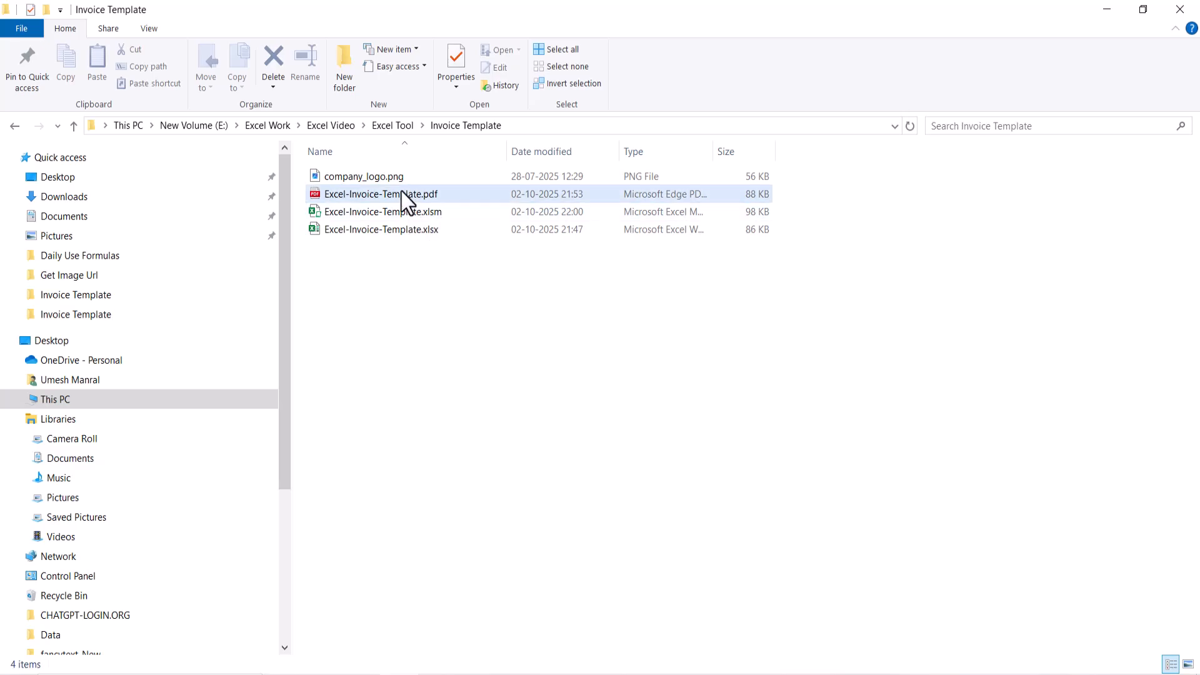
{"action": "double_click", "coordinate": [410, 214]}
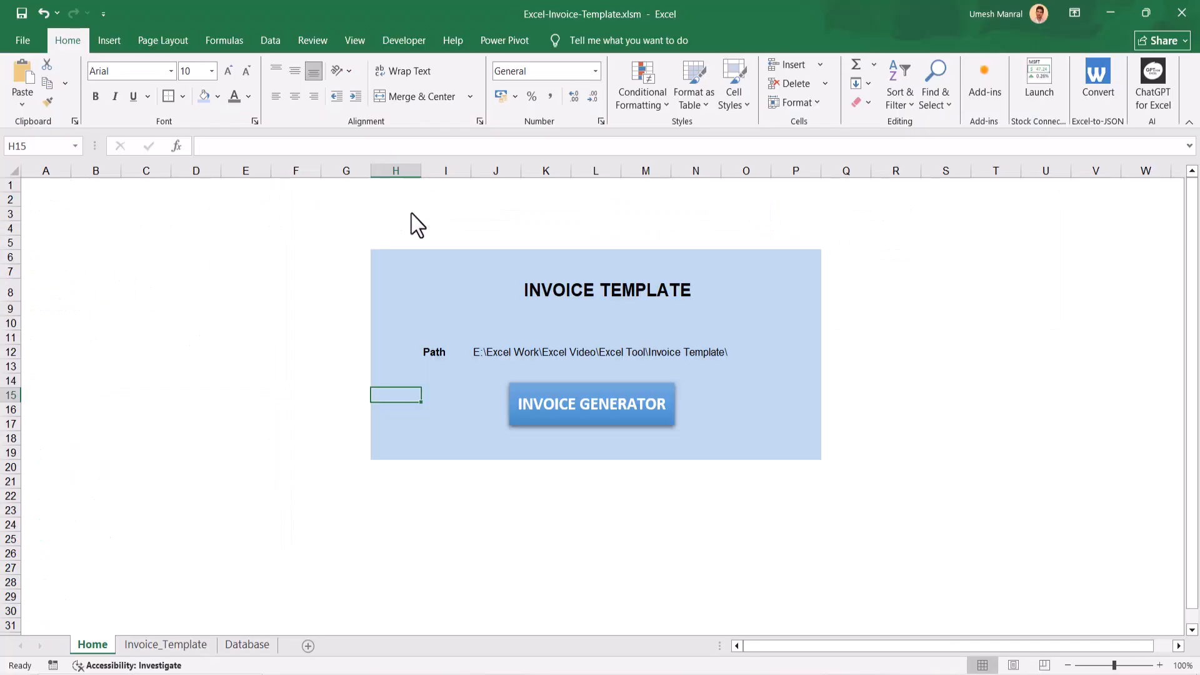
{"action": "left_click", "coordinate": [603, 403]}
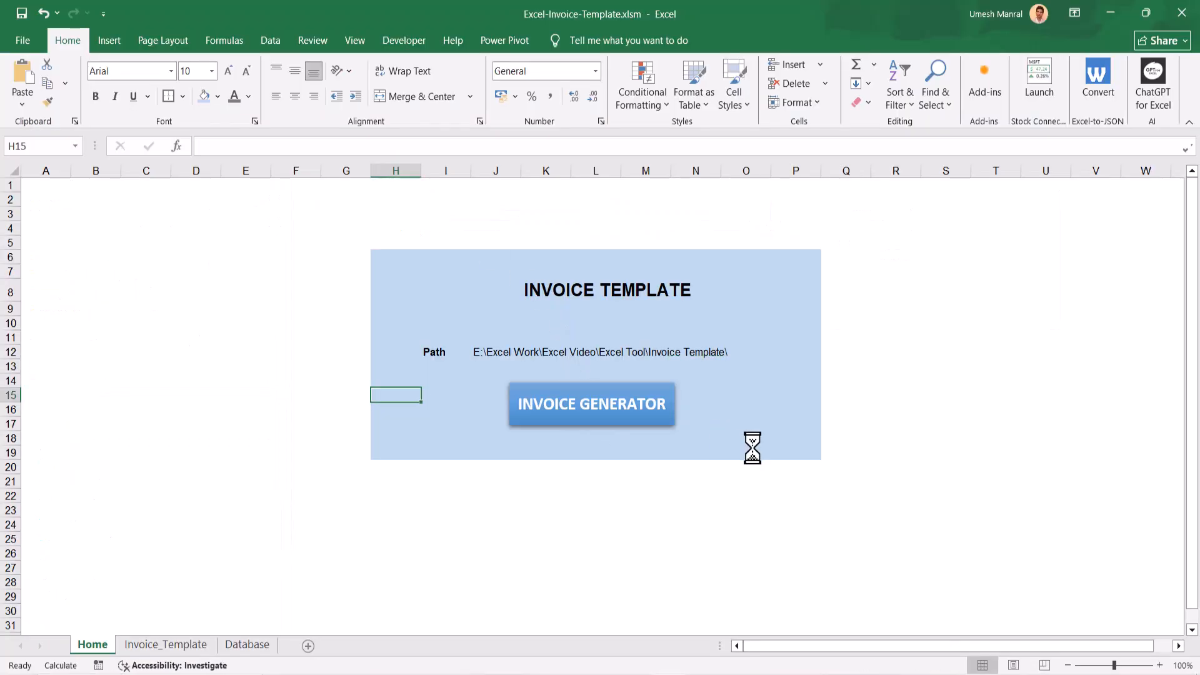
Check the Invoice Template folder in File Explorer for the exported invoice PDFs.
{"action": "key", "text": "alt+Tab"}
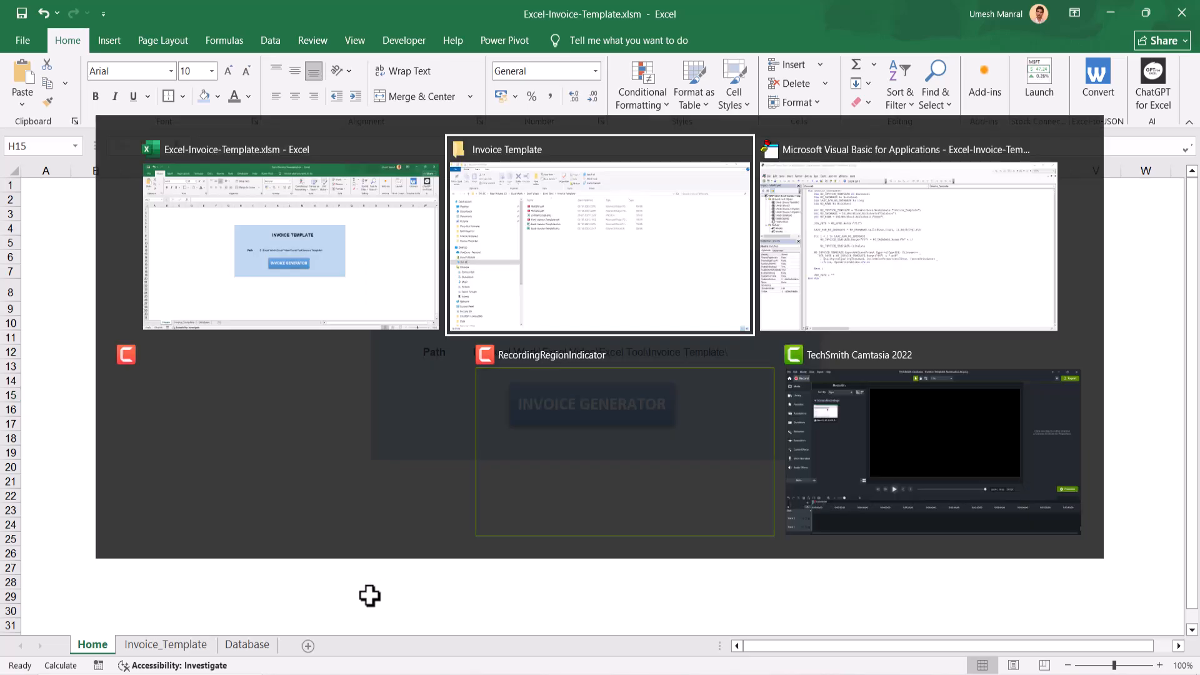
{"action": "key", "text": "alt+Tab"}
{"action": "key", "text": "alt+Tab"}
{"action": "key", "text": "alt+Tab"}
{"action": "key", "text": "alt+Tab"}
{"action": "key", "text": "alt+Tab"}
{"action": "key", "text": "alt+Tab"}
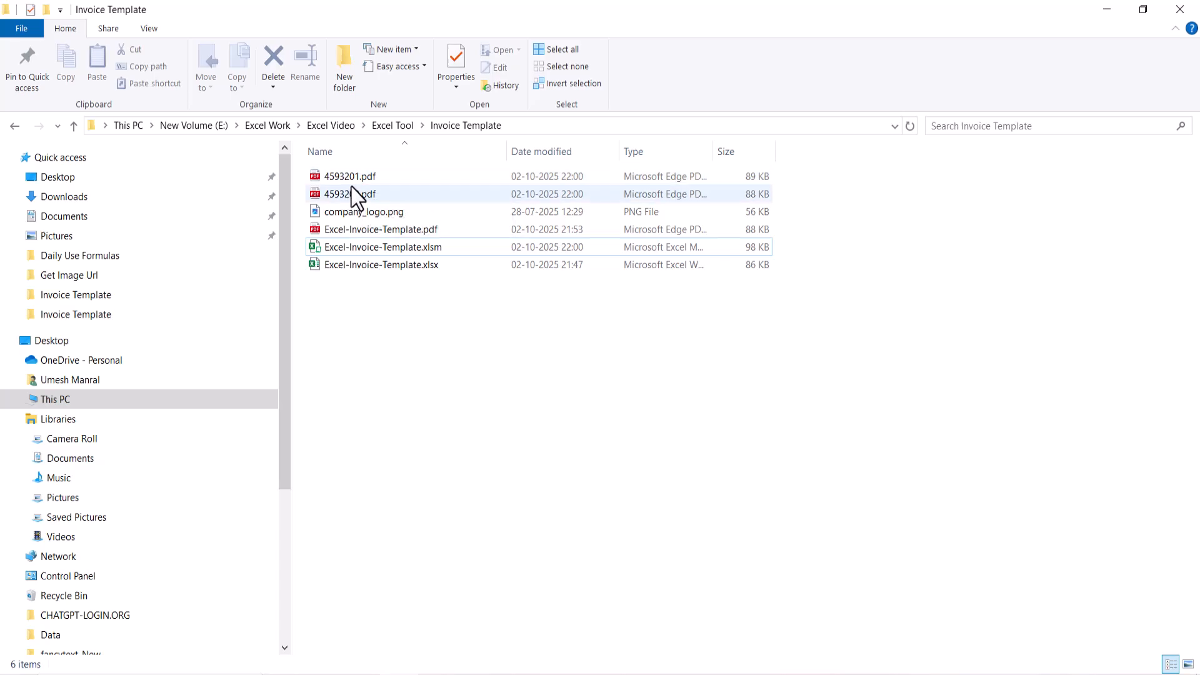
In the VBA editor, add the line MsgBox "Done!" between Next i and STR_PATH = "" in Invoice_Generate.
{"action": "key", "text": "alt+Tab"}
{"action": "key", "text": "alt+Tab"}
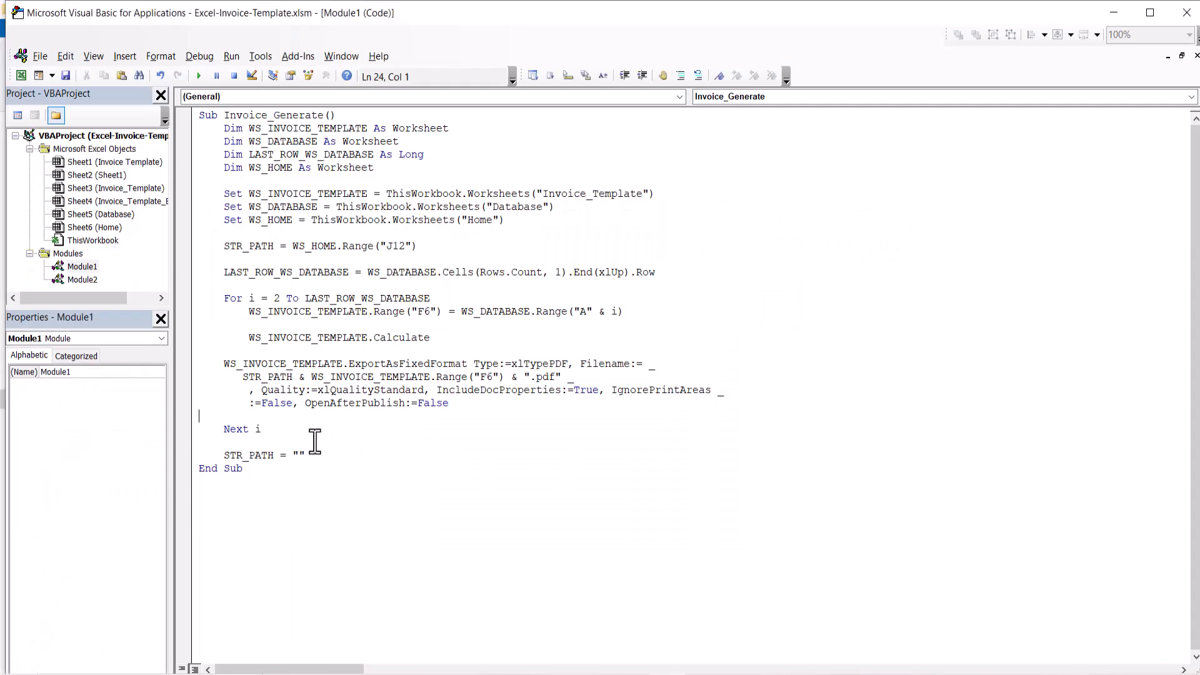
{"action": "key", "text": "Return"}
{"action": "key", "text": "Tab"}
{"action": "type", "text": "msgbox"}
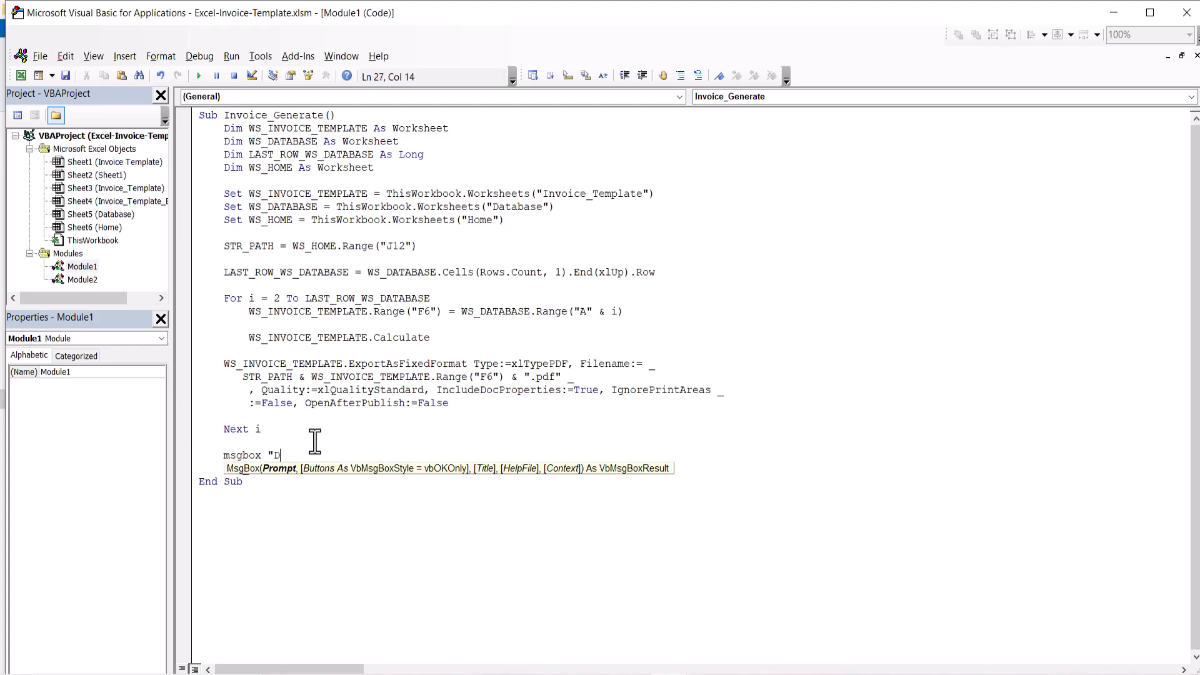
{"action": "key", "text": "Return"}
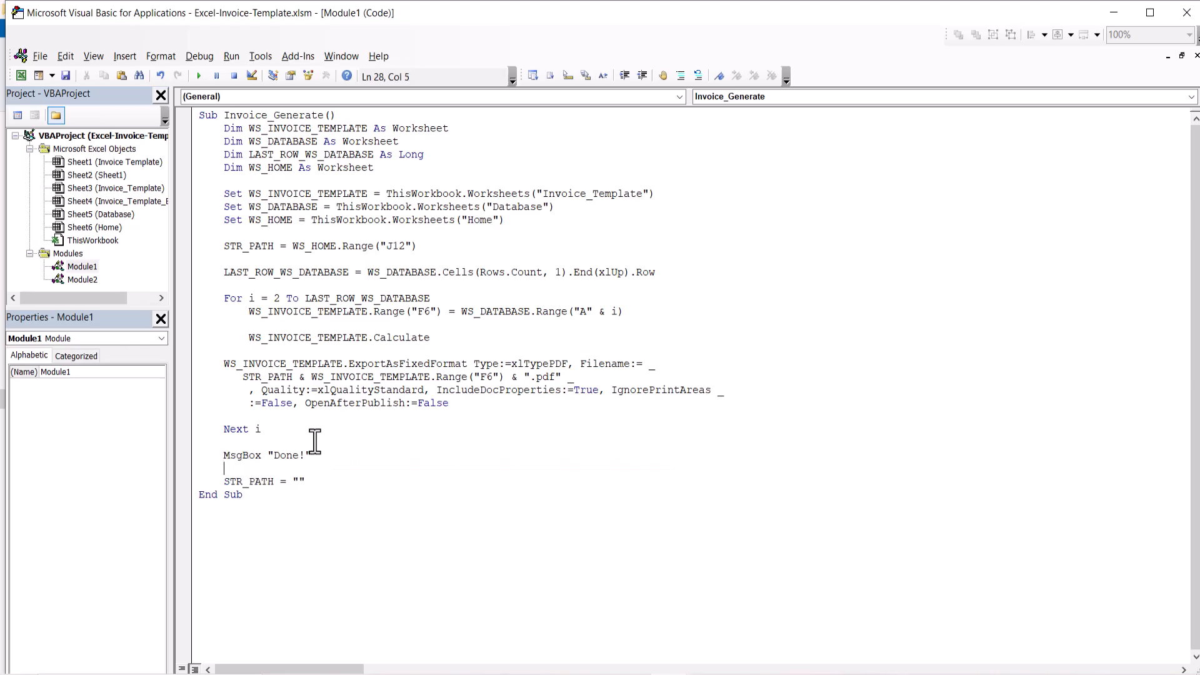
{"action": "key", "text": "F5"}
Delete the two exported invoice PDFs from the Invoice Template folder in File Explorer.
{"action": "key", "text": "alt+Tab"}
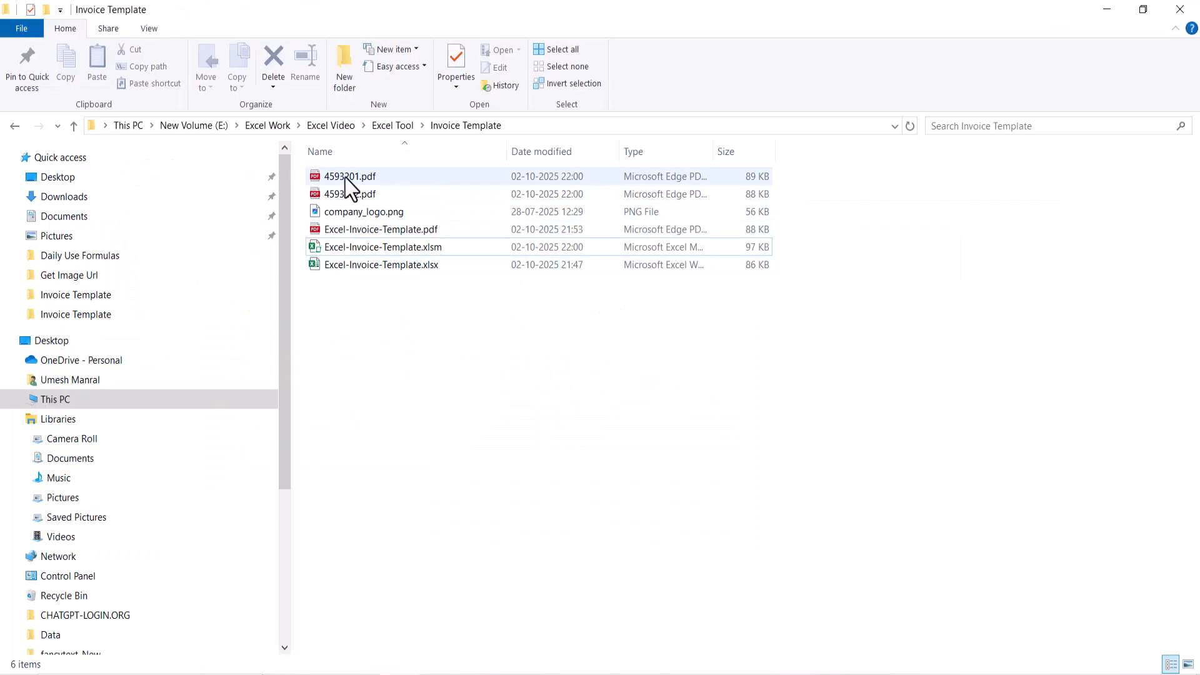
{"action": "left_click", "coordinate": [345, 178]}
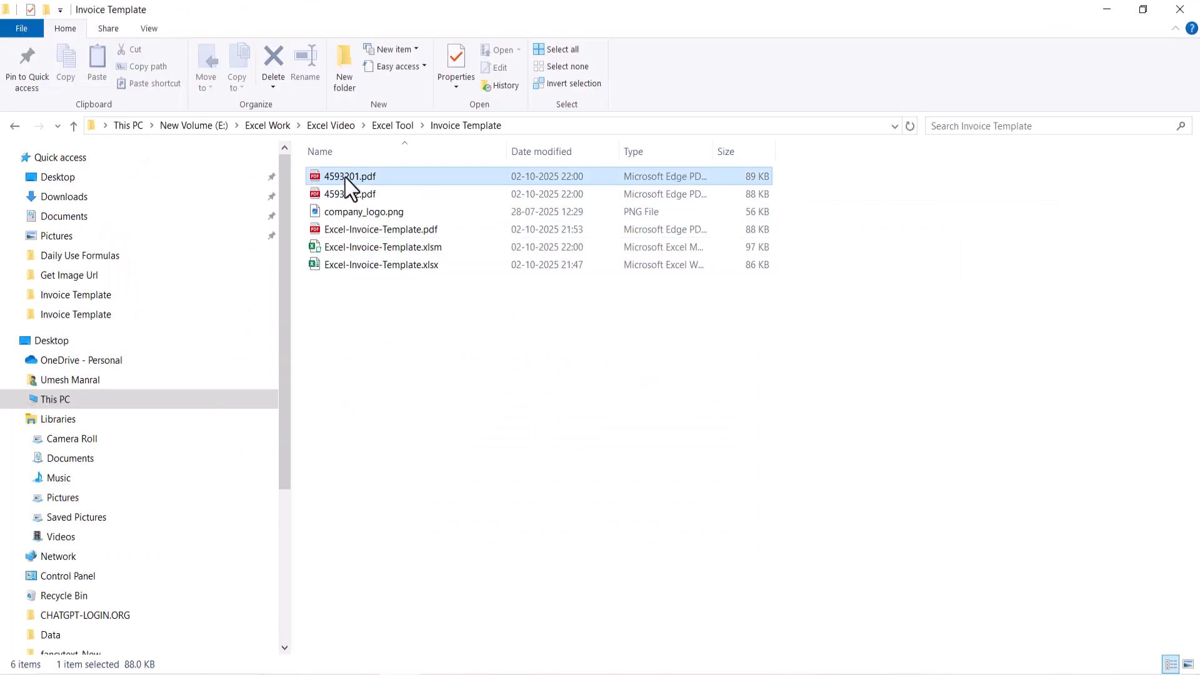
{"action": "key", "text": "shift+Down"}
{"action": "key", "text": "Delete"}
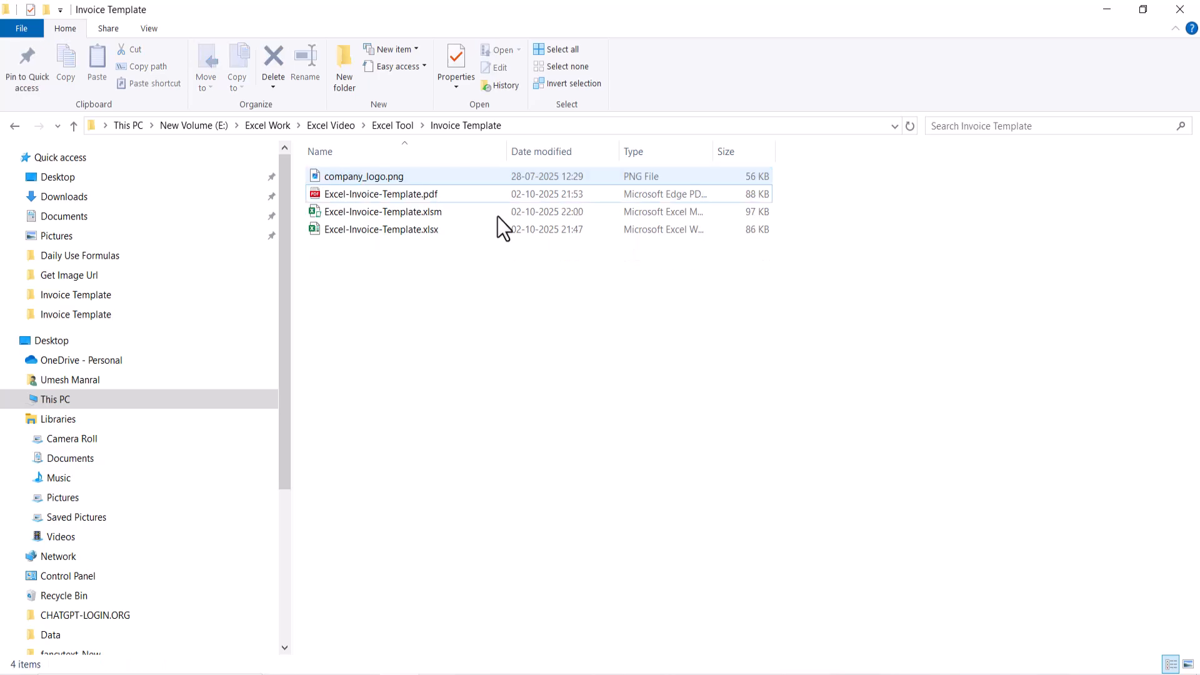
Run the invoice macro again from the Home sheet in Excel and dismiss its completion message.
{"action": "key", "text": "alt+Tab"}
{"action": "key", "text": "alt+Tab"}
{"action": "key", "text": "Tab"}
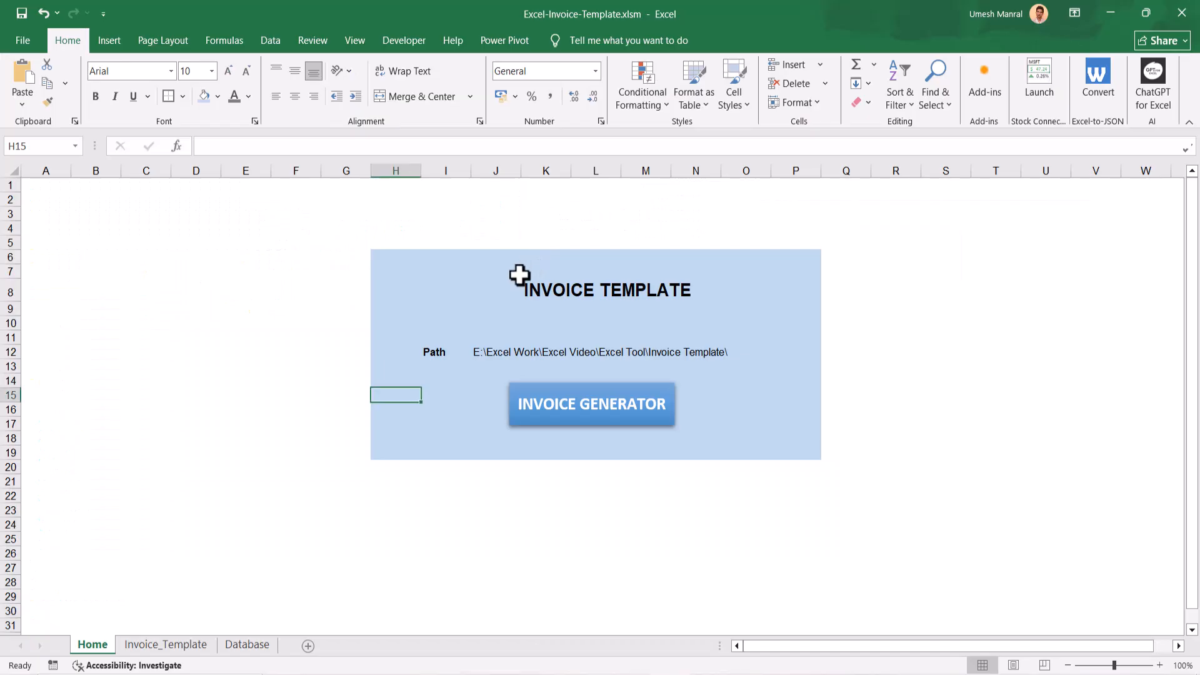
{"action": "left_click", "coordinate": [611, 415]}
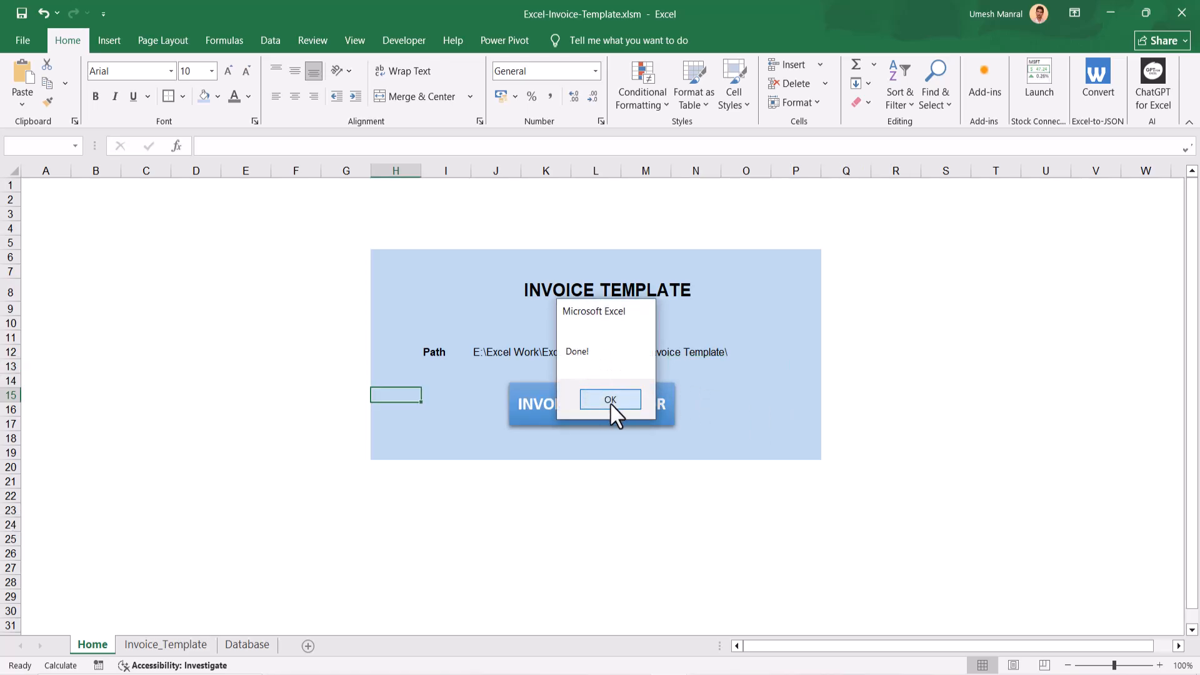
{"action": "left_click", "coordinate": [611, 406]}
Inspect the newly exported invoice PDFs in the Invoice Template folder in File Explorer.
{"action": "key", "text": "alt+Tab"}
{"action": "key", "text": "Tab"}
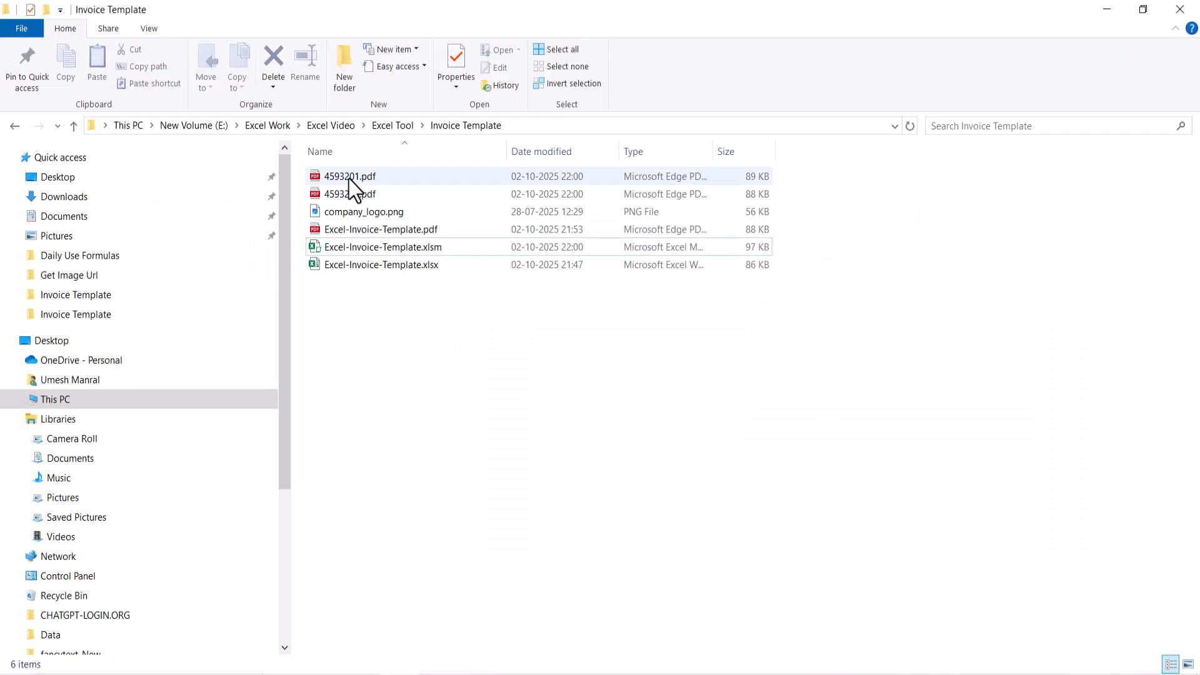
{"action": "left_click", "coordinate": [348, 178]}
{"action": "key", "text": "shift+Down"}
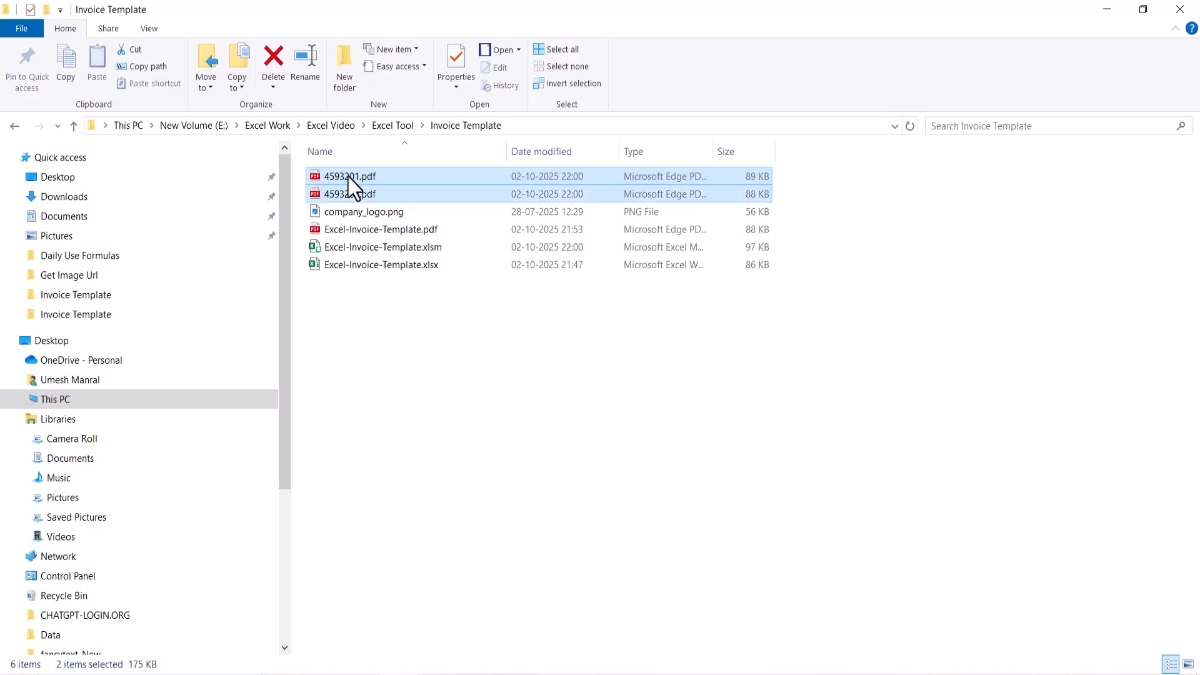
{"action": "left_click", "coordinate": [654, 455]}
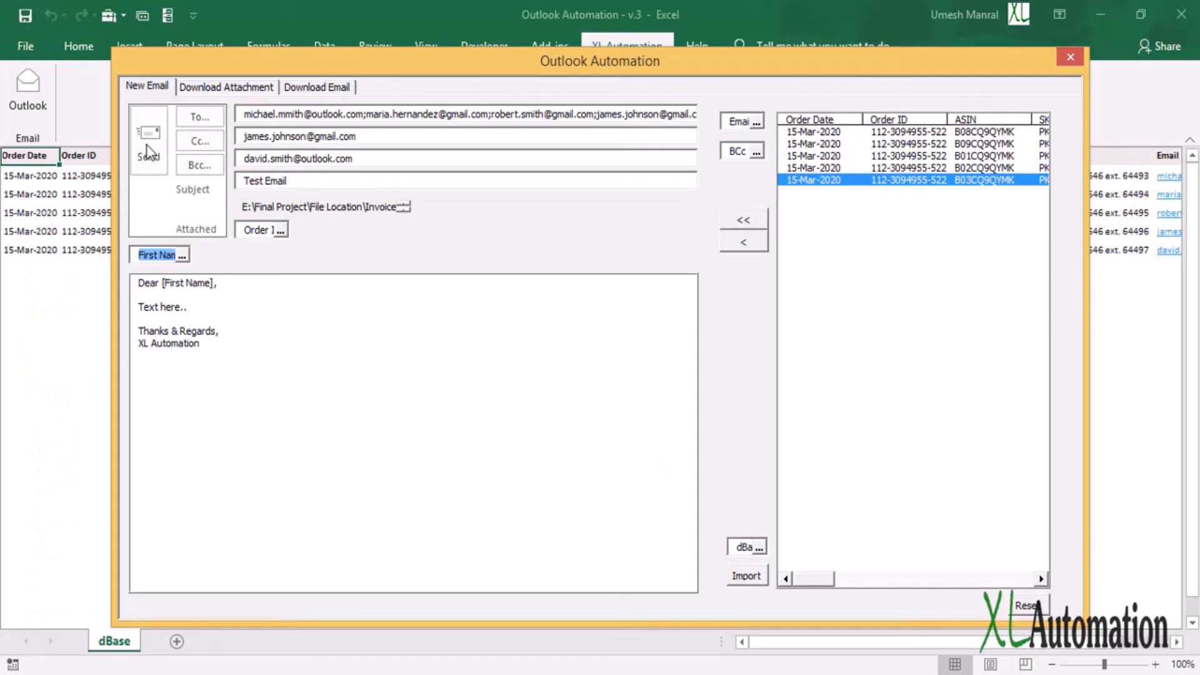
Generate the Test Email messages from the Outlook Automation form and close the opened message.
{"action": "left_click", "coordinate": [149, 152]}
{"action": "left_click", "coordinate": [613, 356]}
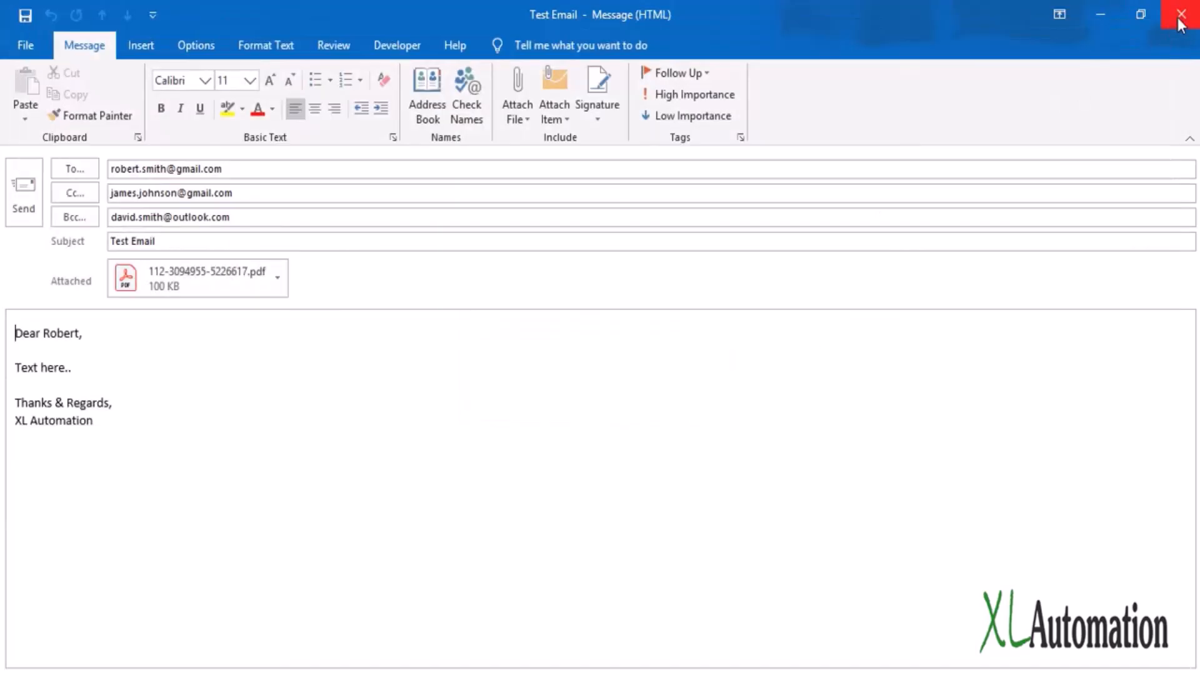
{"action": "left_click", "coordinate": [606, 400]}
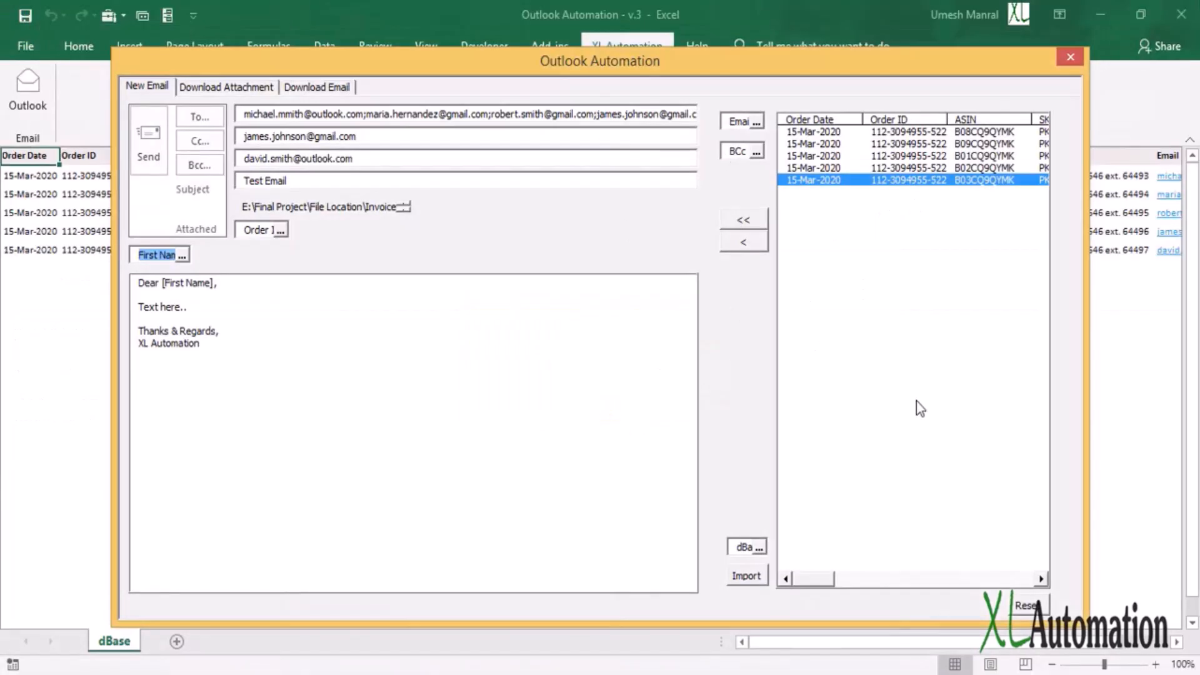
Reset the Outlook Automation form to clear its recipients, subject, attachment and imported data list.
{"action": "left_click", "coordinate": [1026, 606]}
{"action": "left_click", "coordinate": [760, 548]}
{"action": "left_click", "coordinate": [770, 576]}
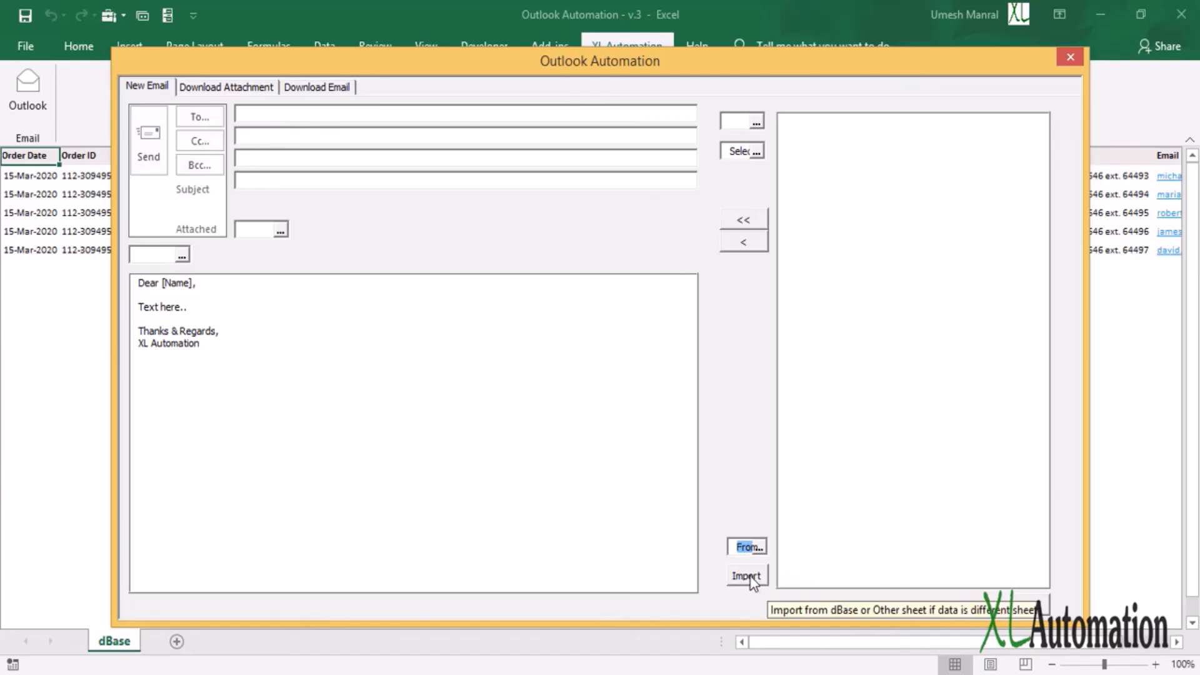
Start a data import in the Outlook Automation form and open the EmailList workbook.
{"action": "left_click", "coordinate": [750, 578]}
{"action": "left_click", "coordinate": [383, 47]}
{"action": "left_click", "coordinate": [250, 150]}
{"action": "left_click", "coordinate": [1042, 642]}
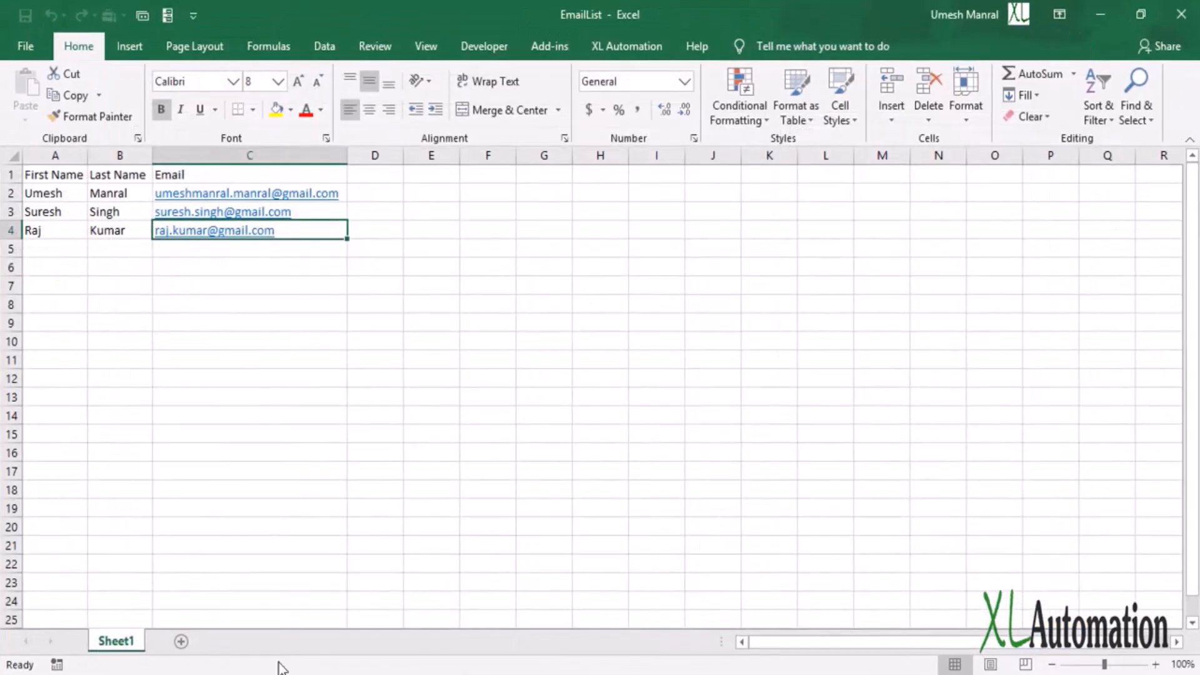